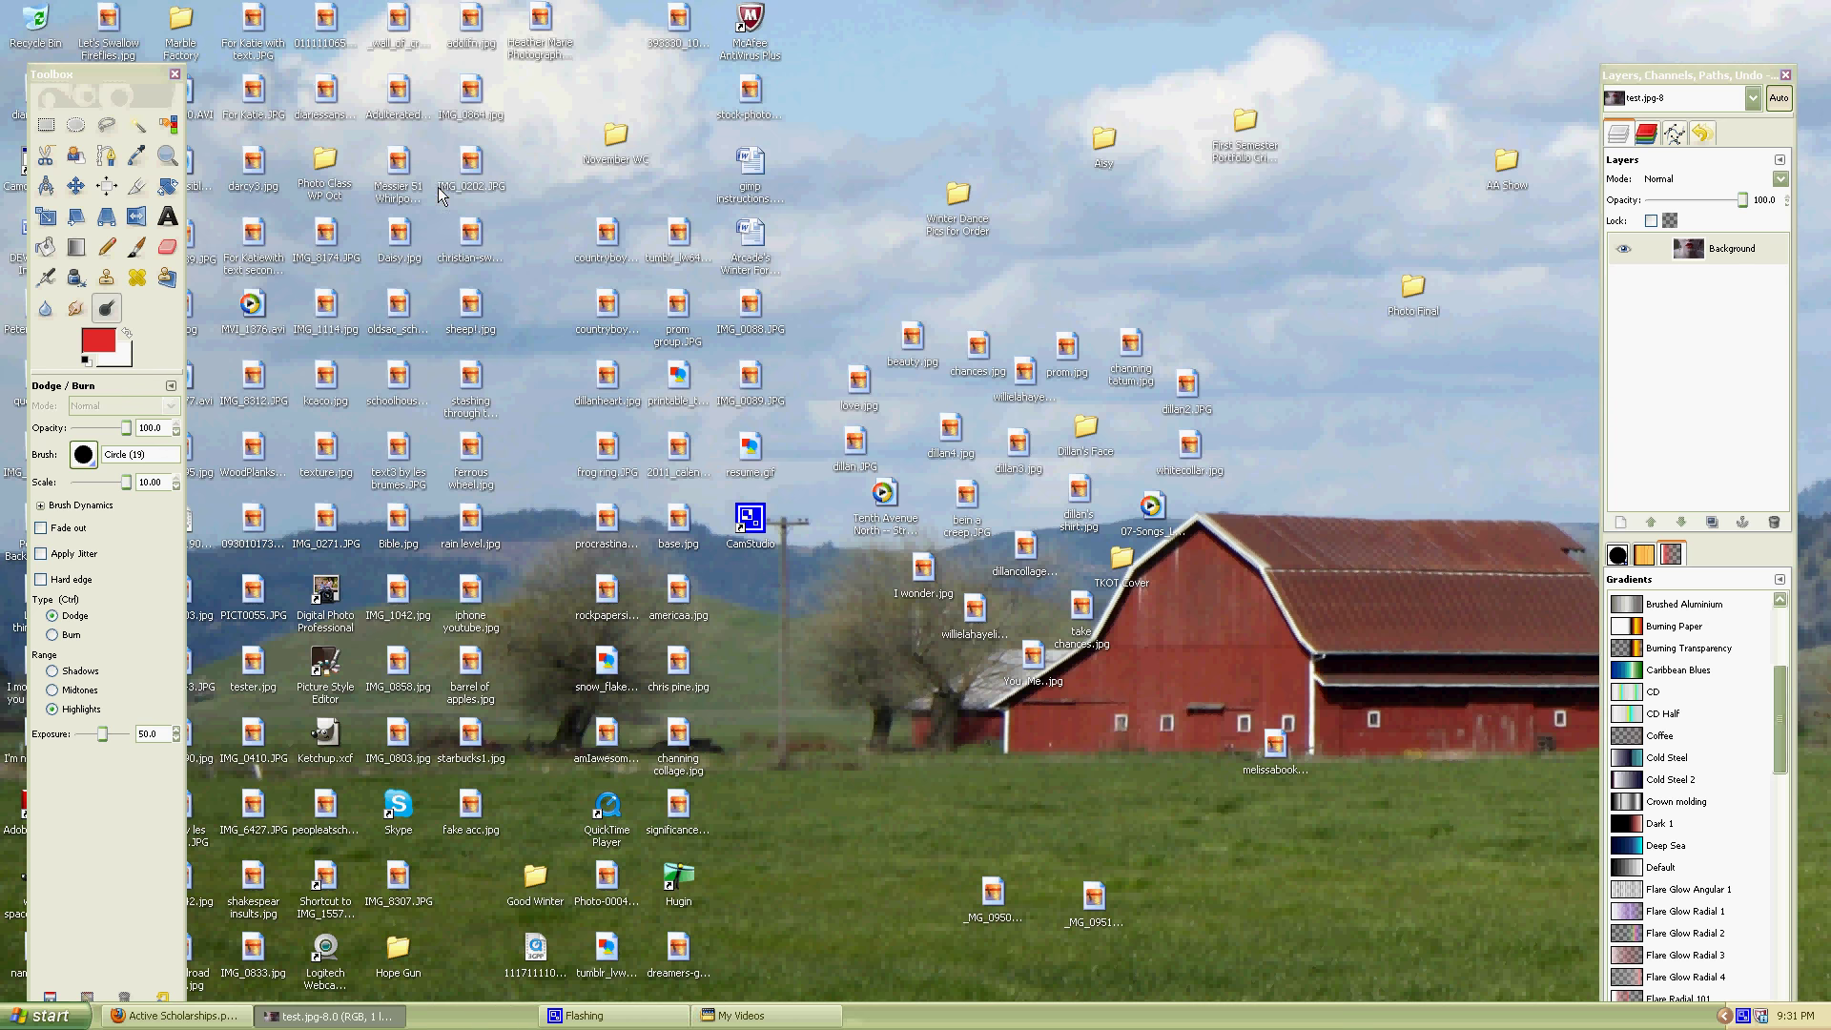
Restore the lips photo and duplicate its Background layer, selecting the new Background copy.
{"action": "left_click", "coordinate": [329, 1015]}
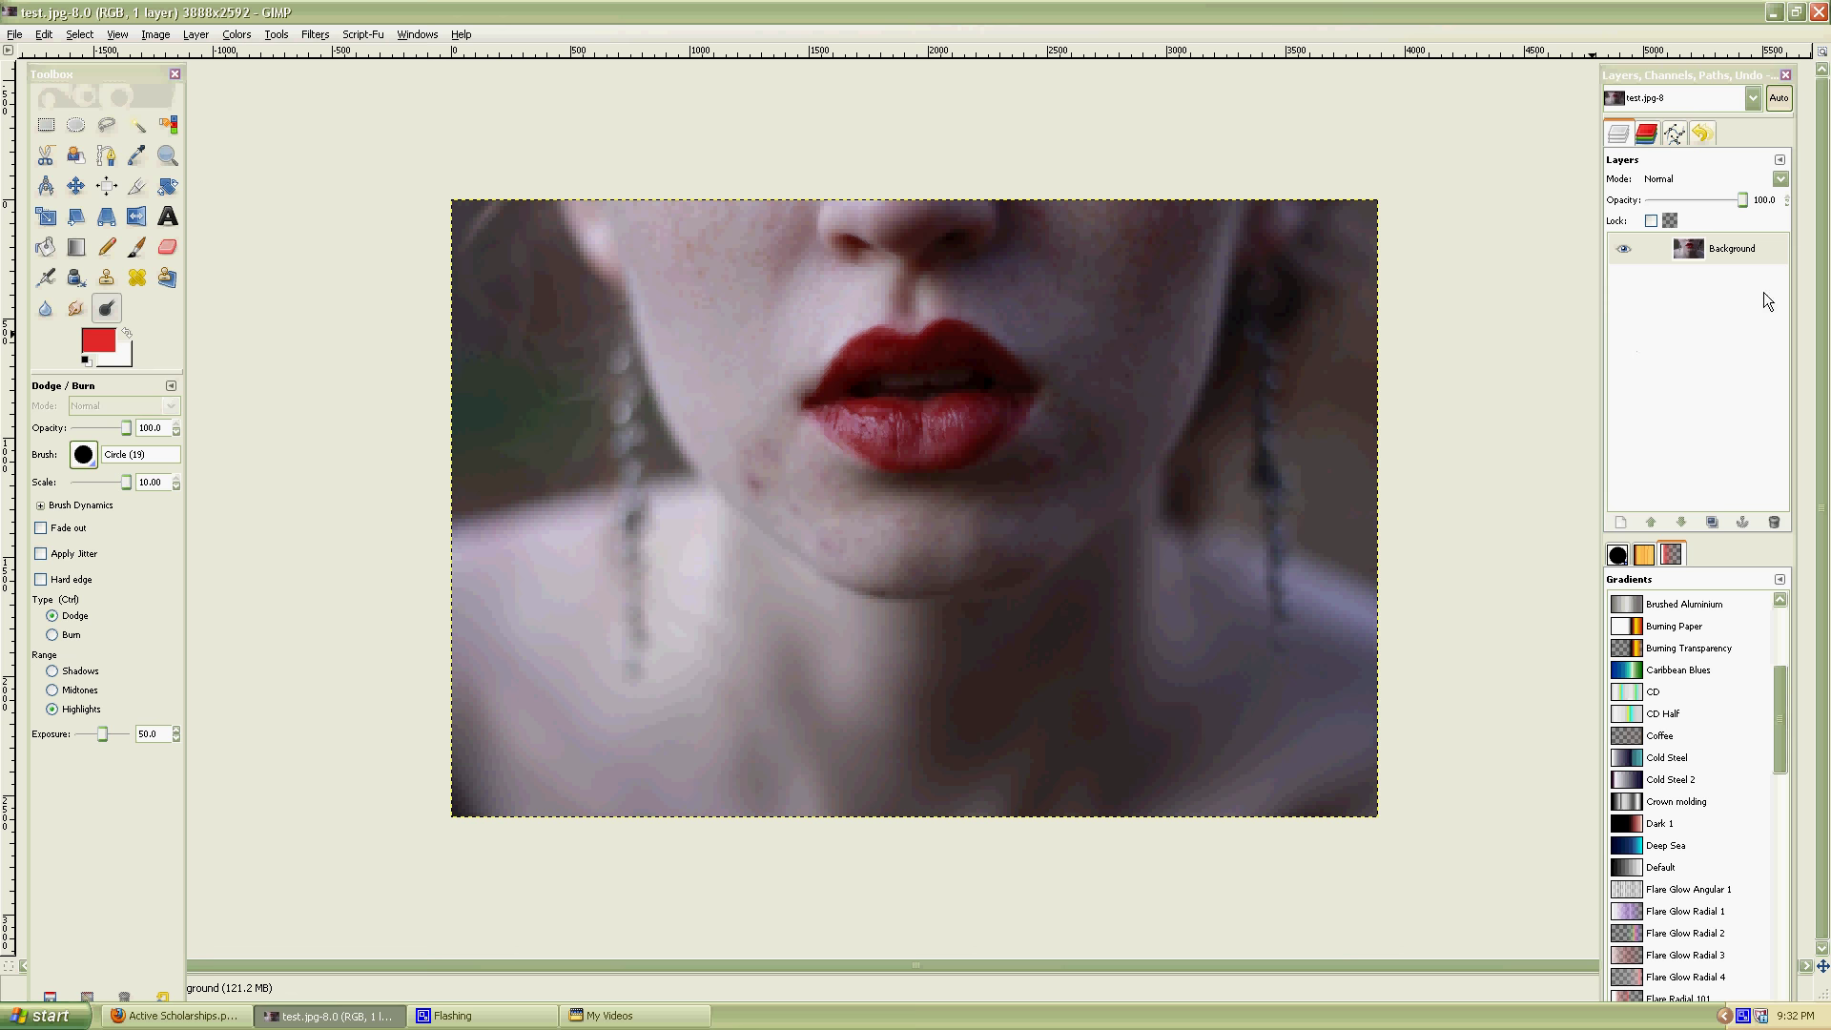
{"action": "left_click", "coordinate": [1732, 271]}
{"action": "left_click", "coordinate": [1712, 522]}
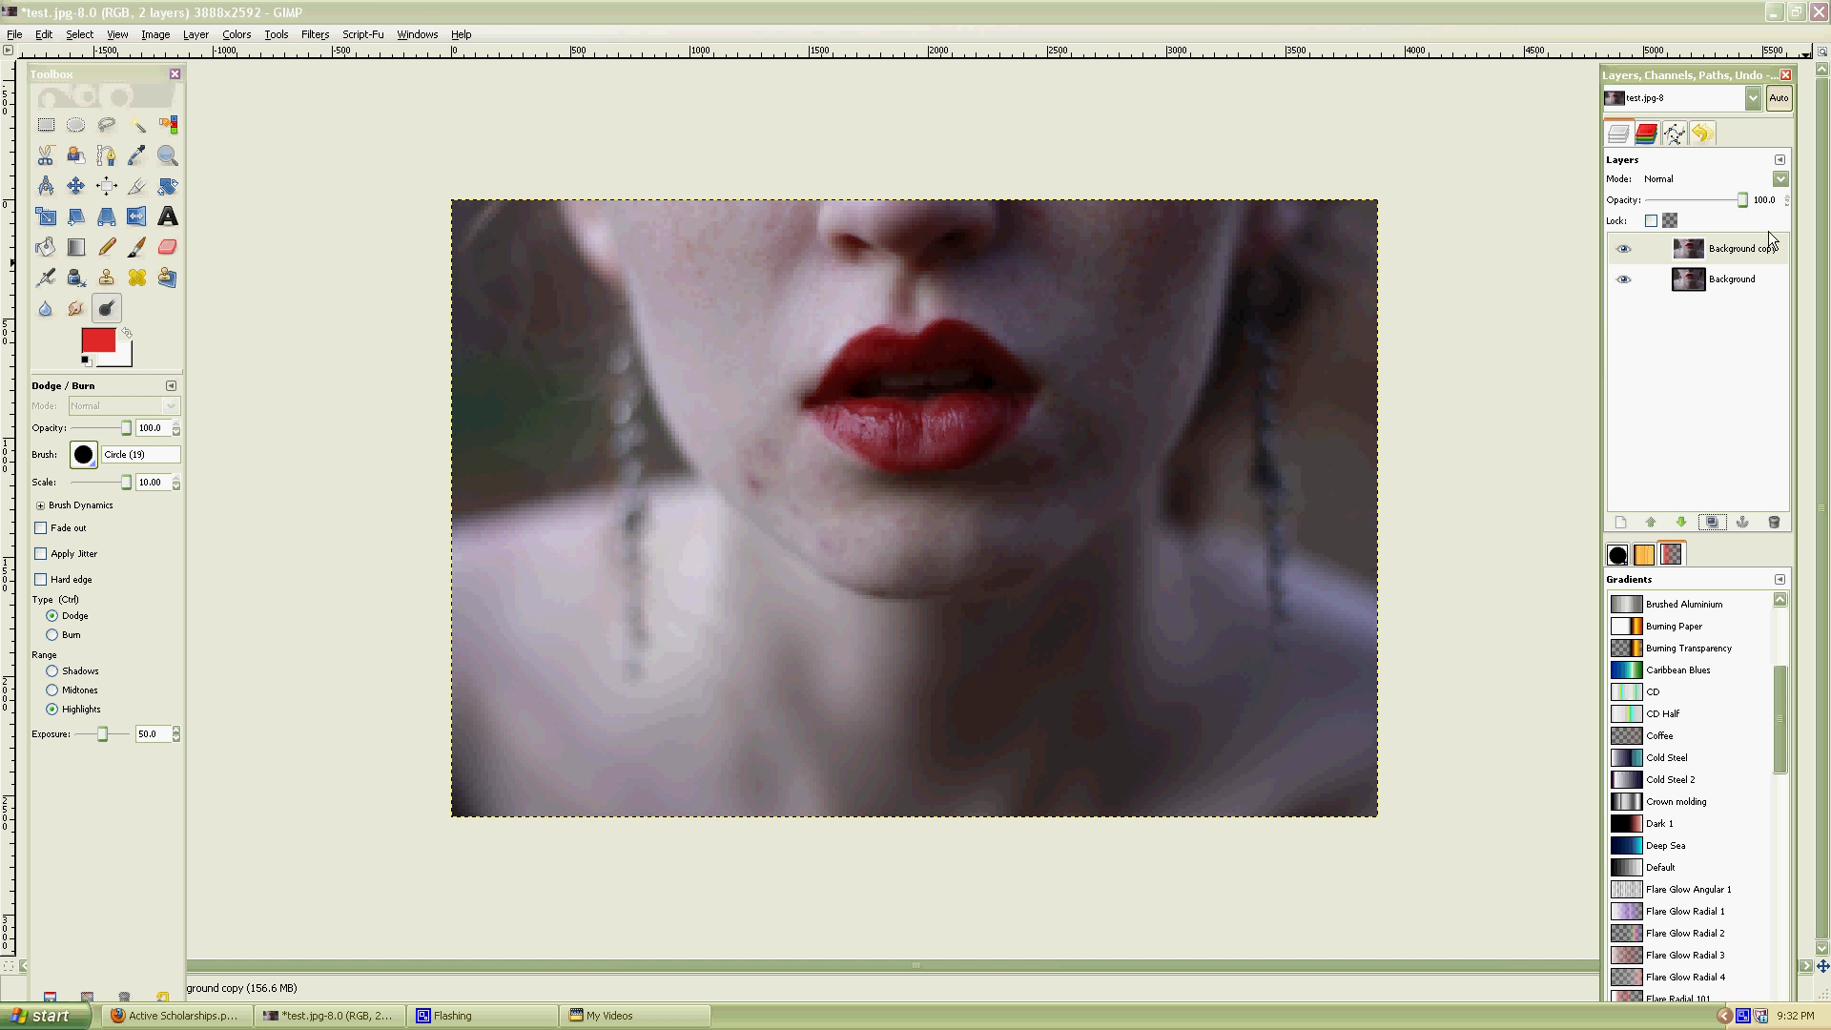
{"action": "left_click", "coordinate": [1769, 234]}
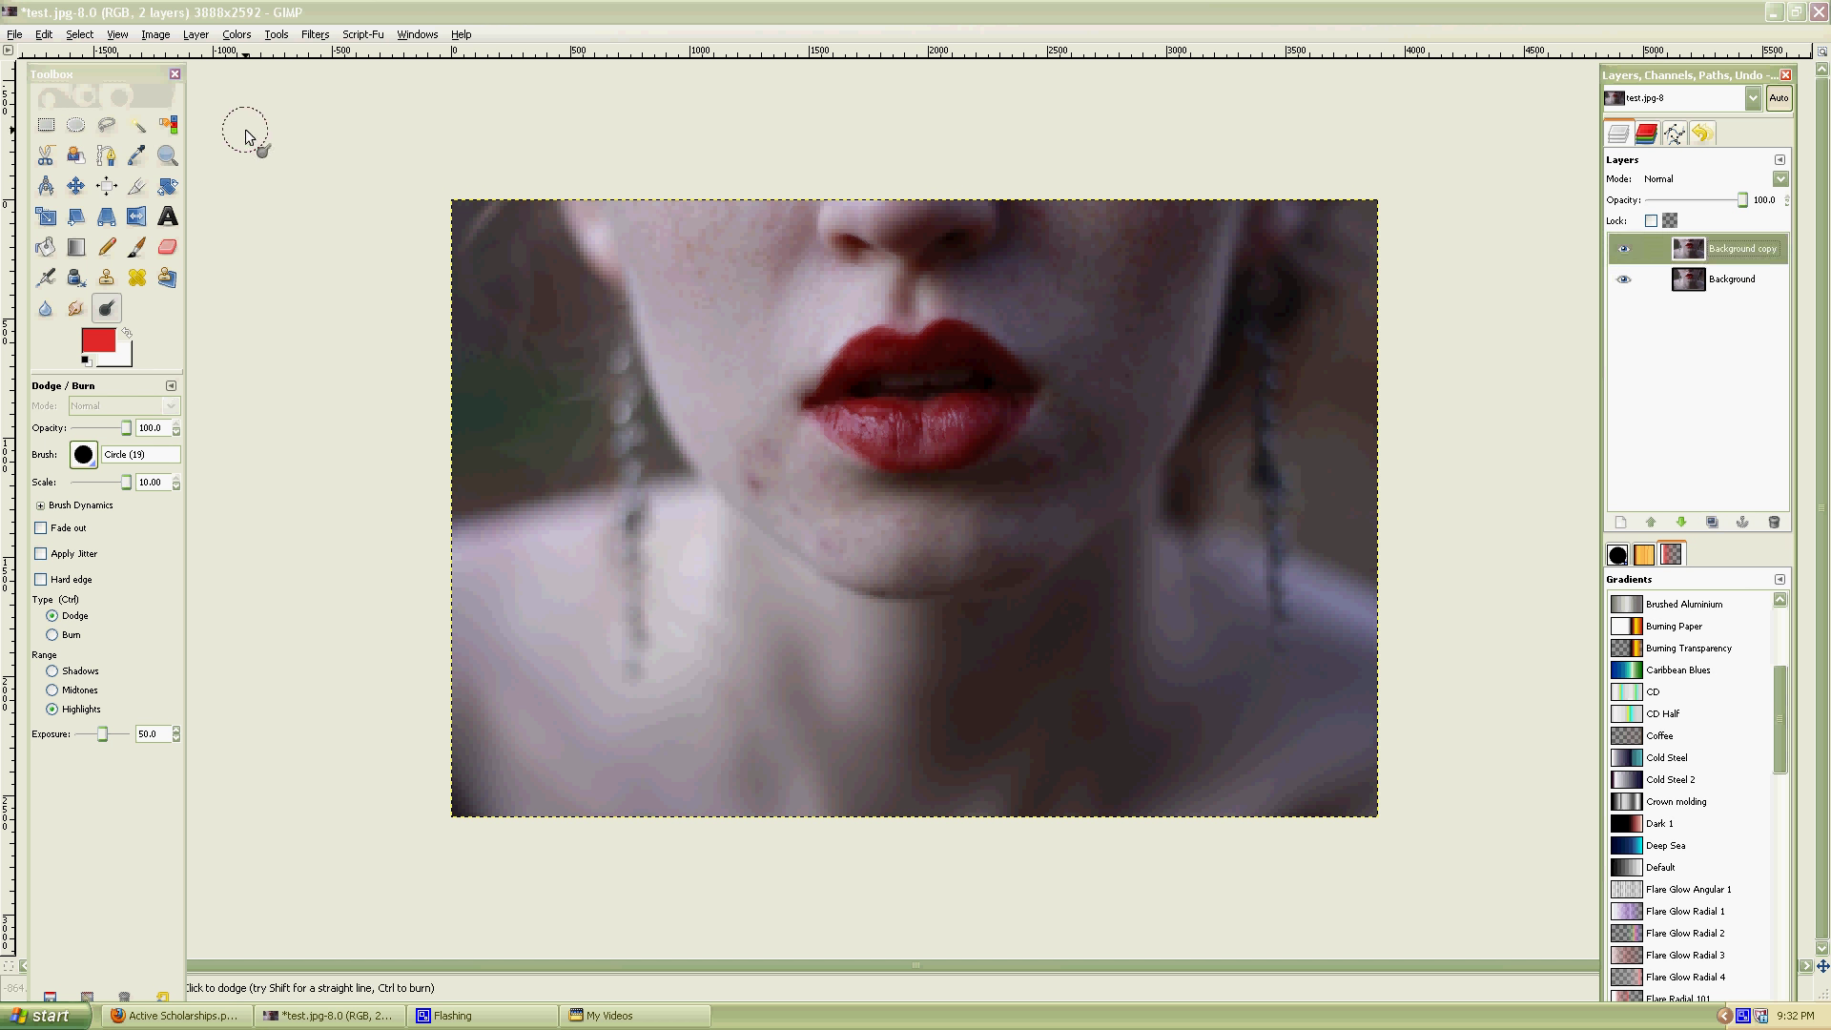
Open Color Balance and try the Shadows, Midtones and Highlights ranges.
{"action": "left_click", "coordinate": [195, 34]}
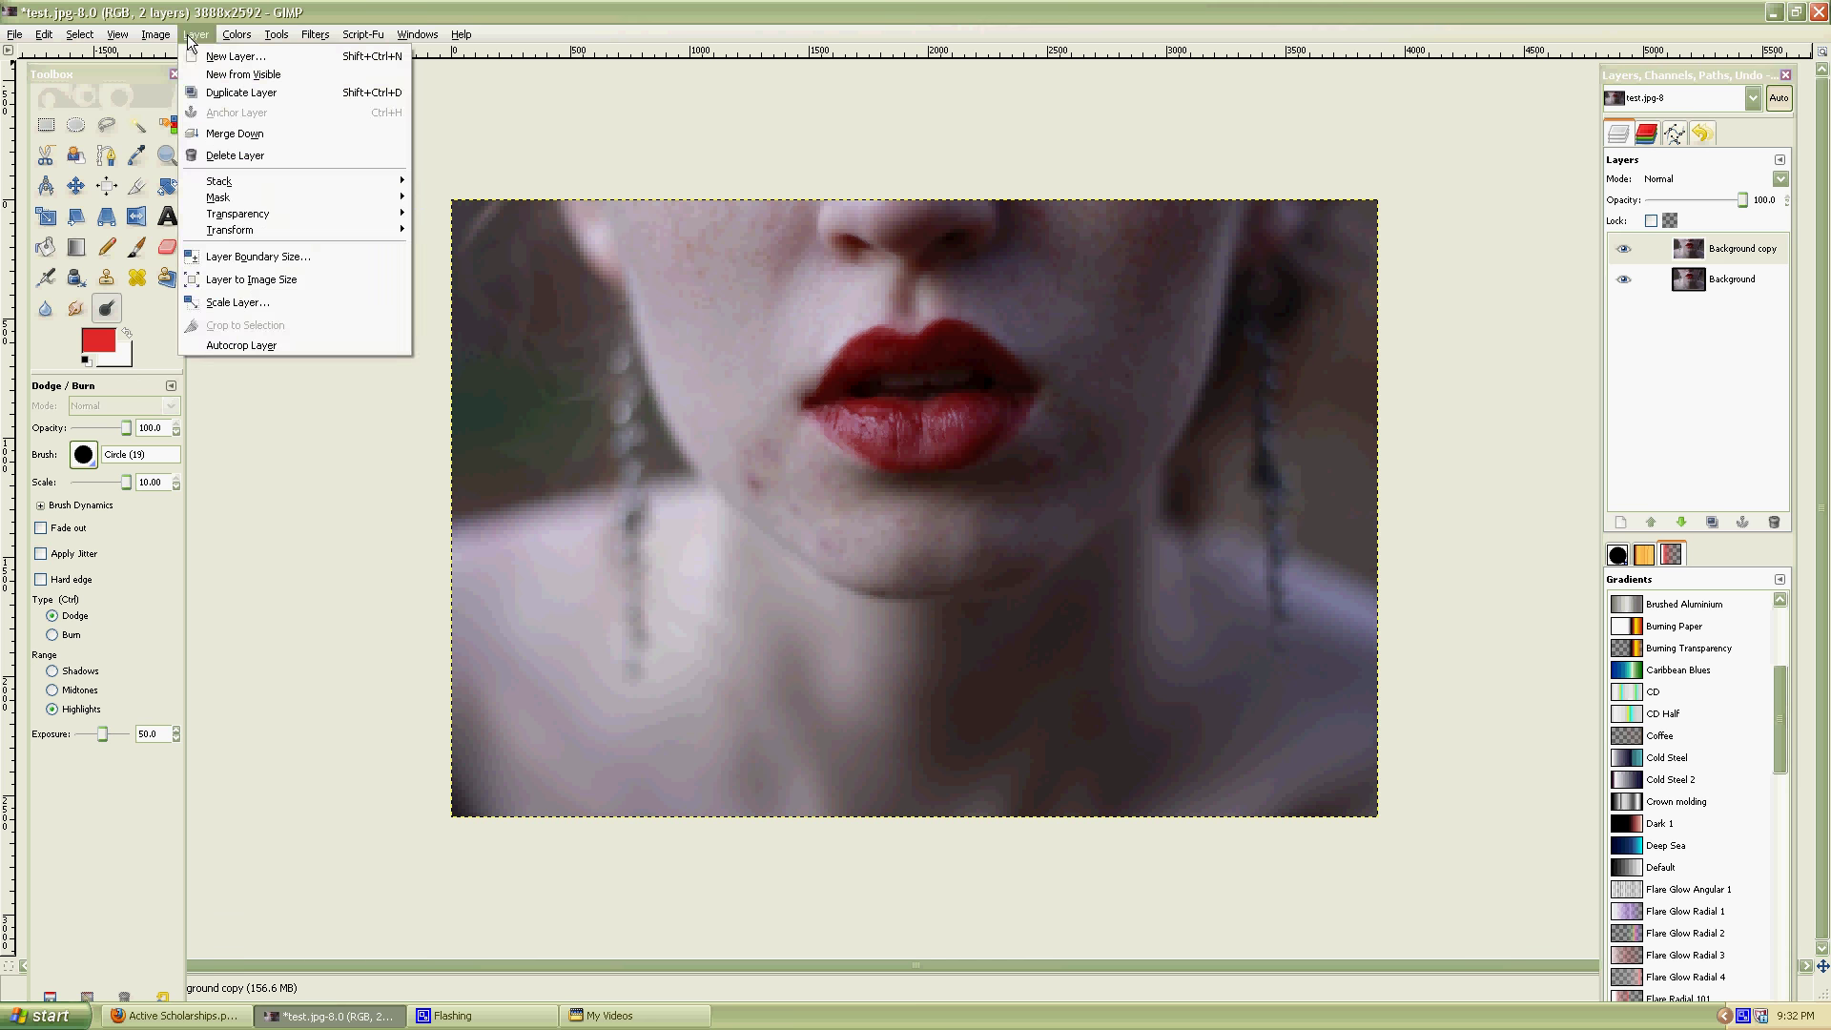
{"action": "mouse_move", "coordinate": [237, 34]}
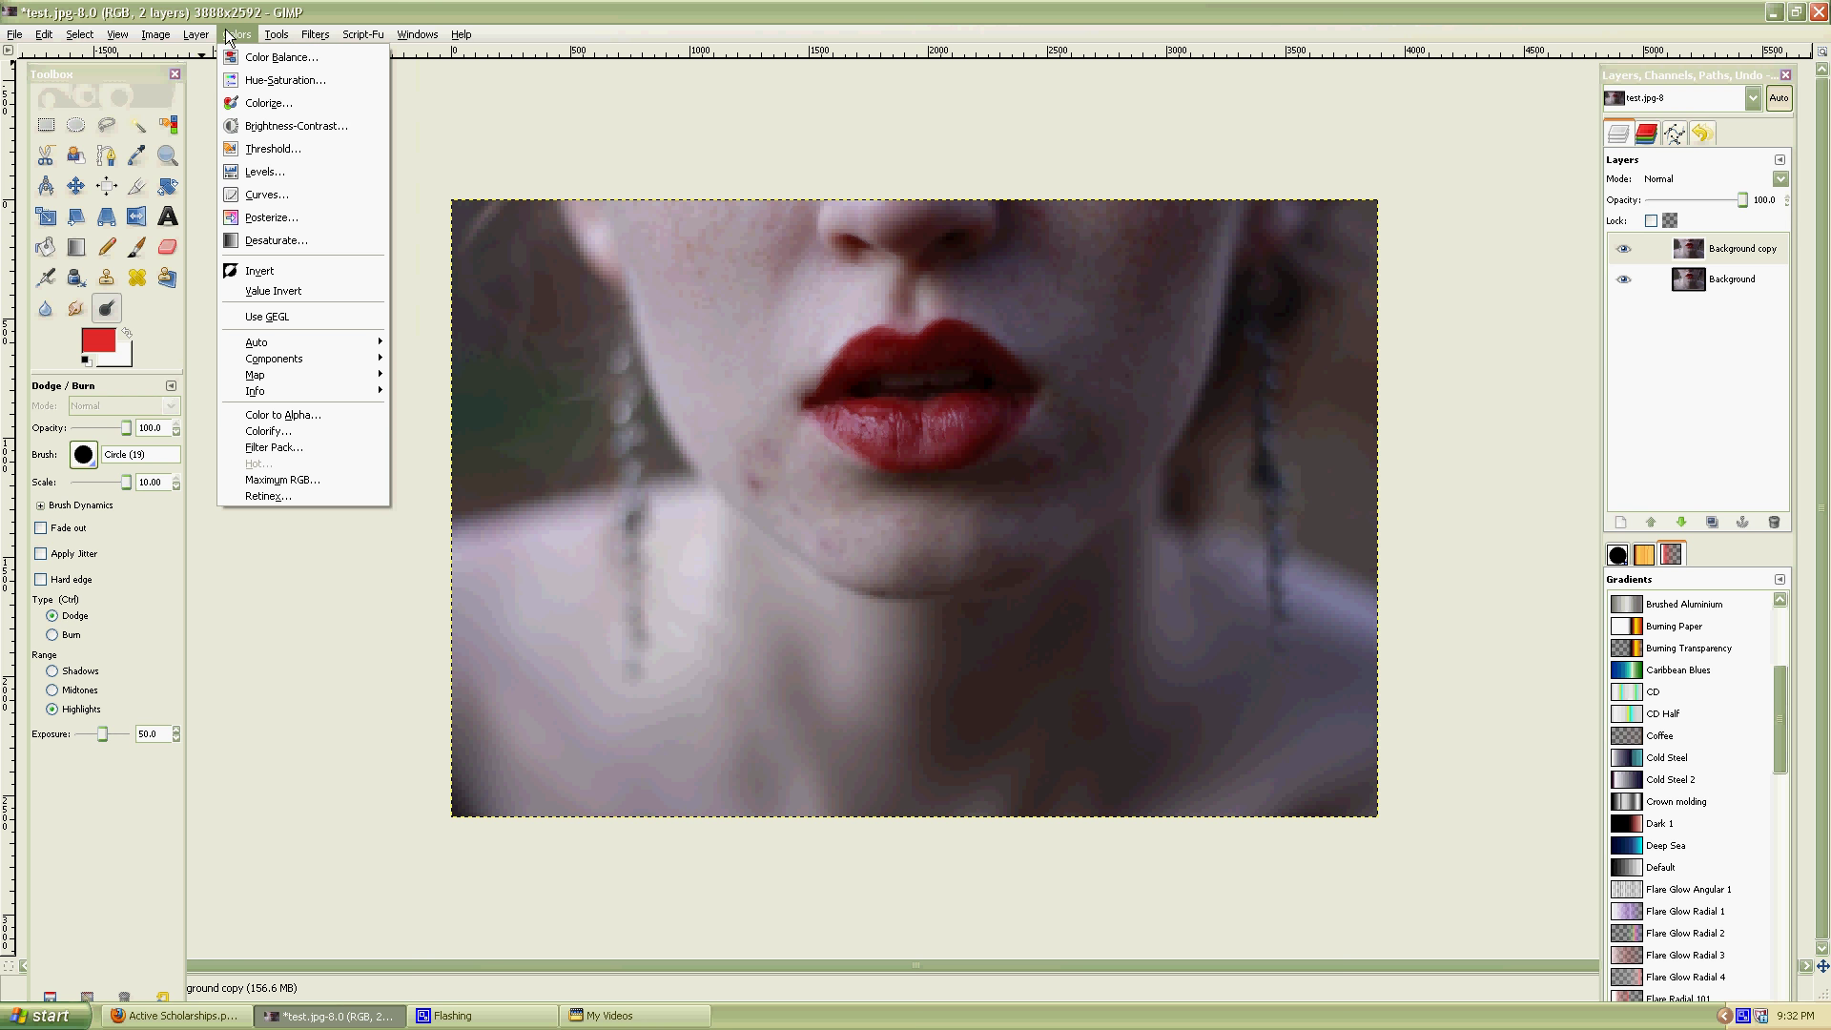
{"action": "left_click", "coordinate": [267, 58]}
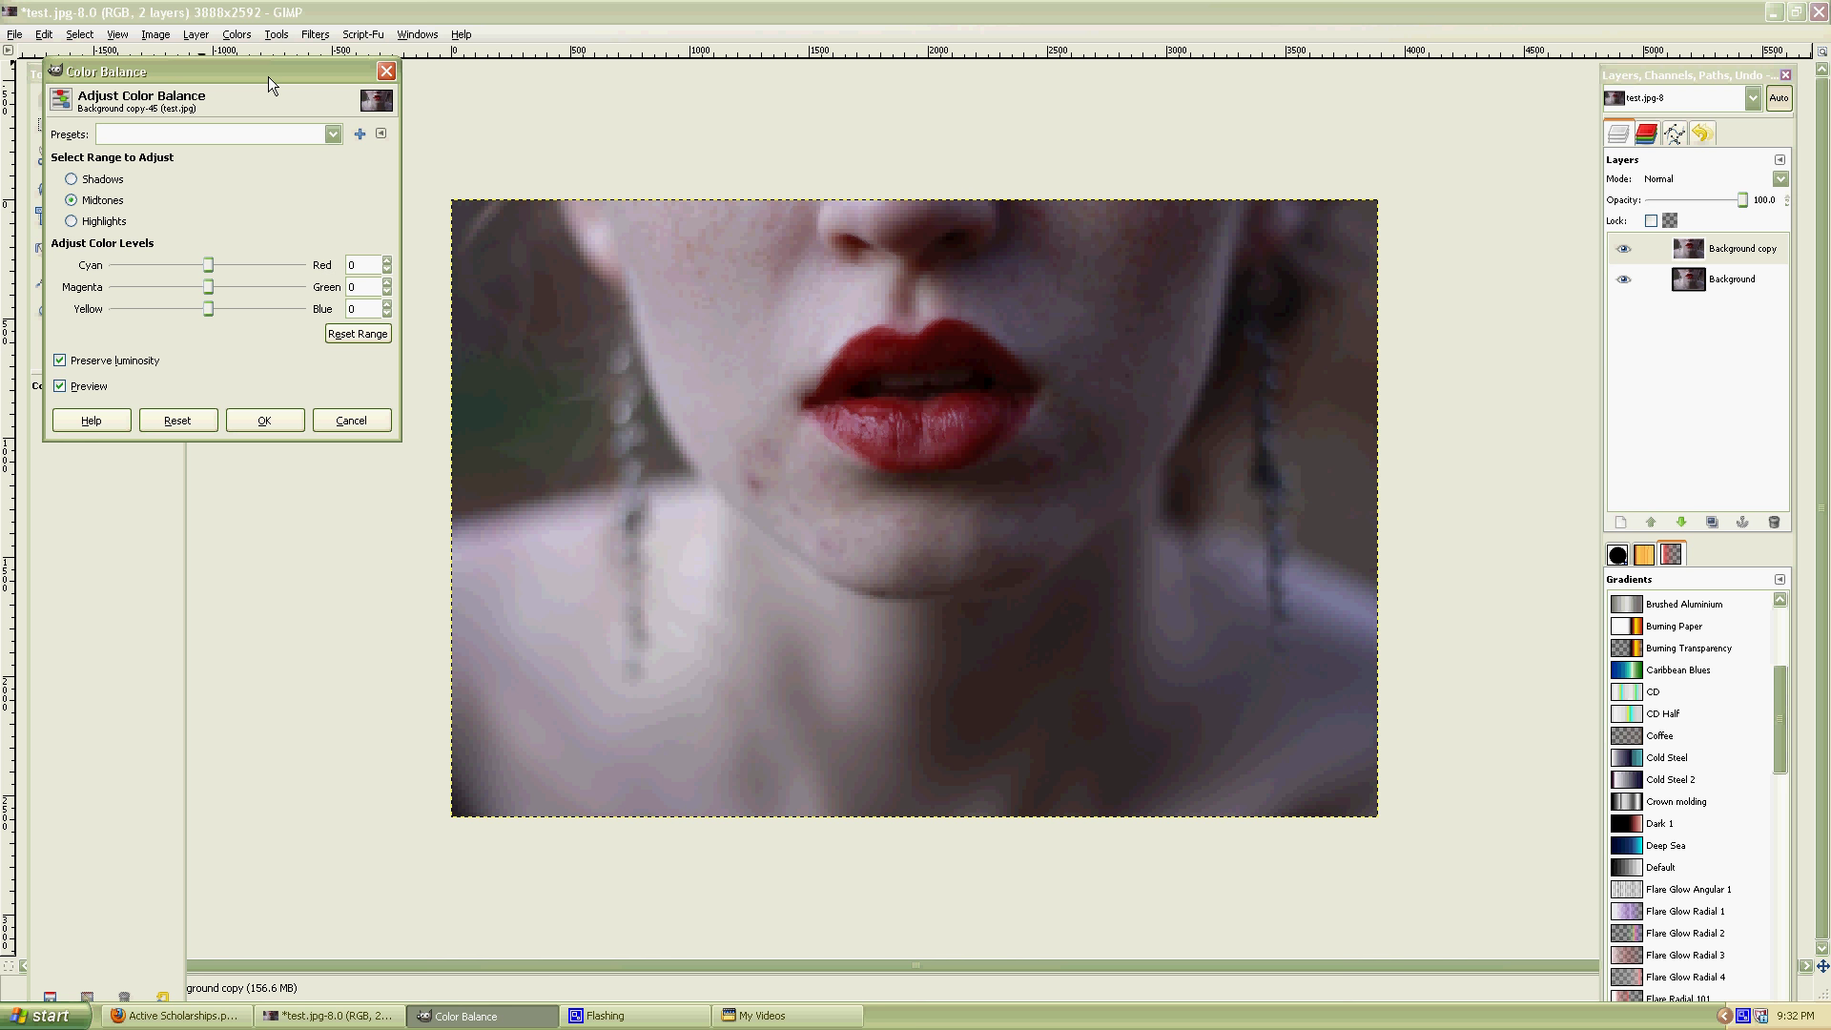
{"action": "left_click", "coordinate": [76, 179]}
{"action": "left_click", "coordinate": [73, 200]}
{"action": "left_click", "coordinate": [73, 222]}
{"action": "left_click", "coordinate": [197, 309]}
{"action": "left_click", "coordinate": [71, 179]}
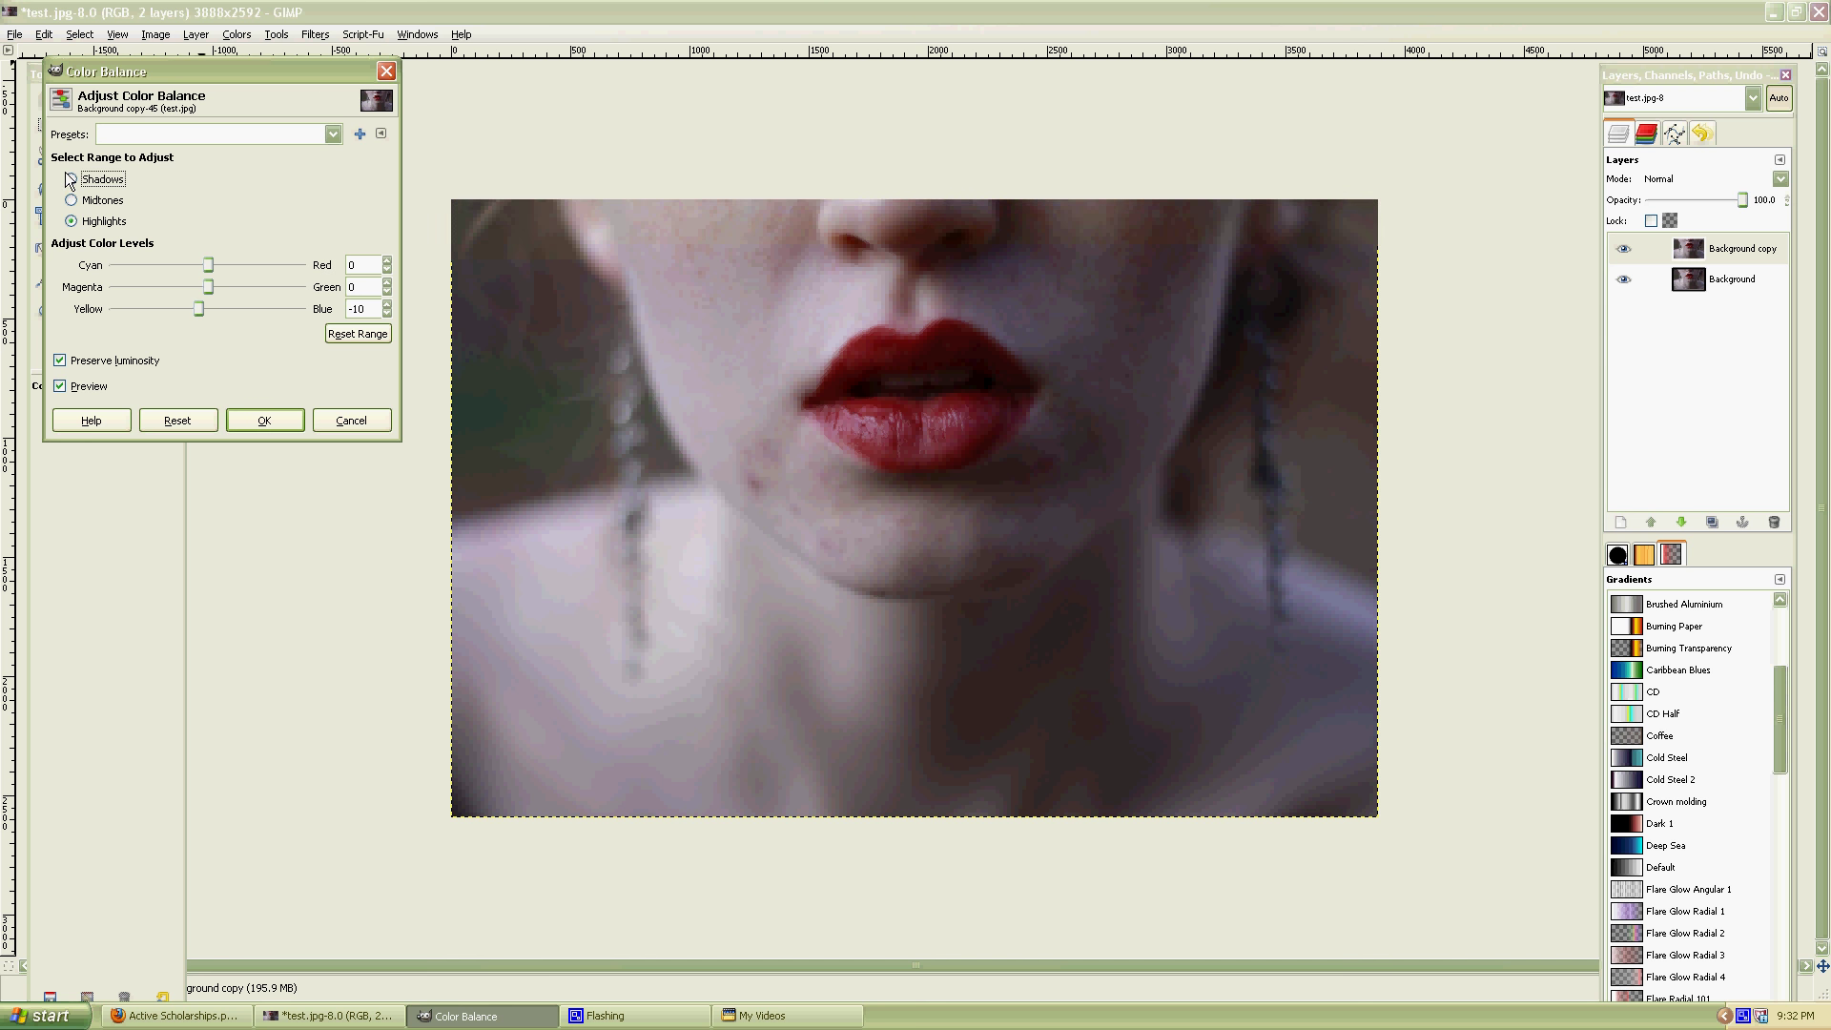
{"action": "left_click", "coordinate": [222, 311]}
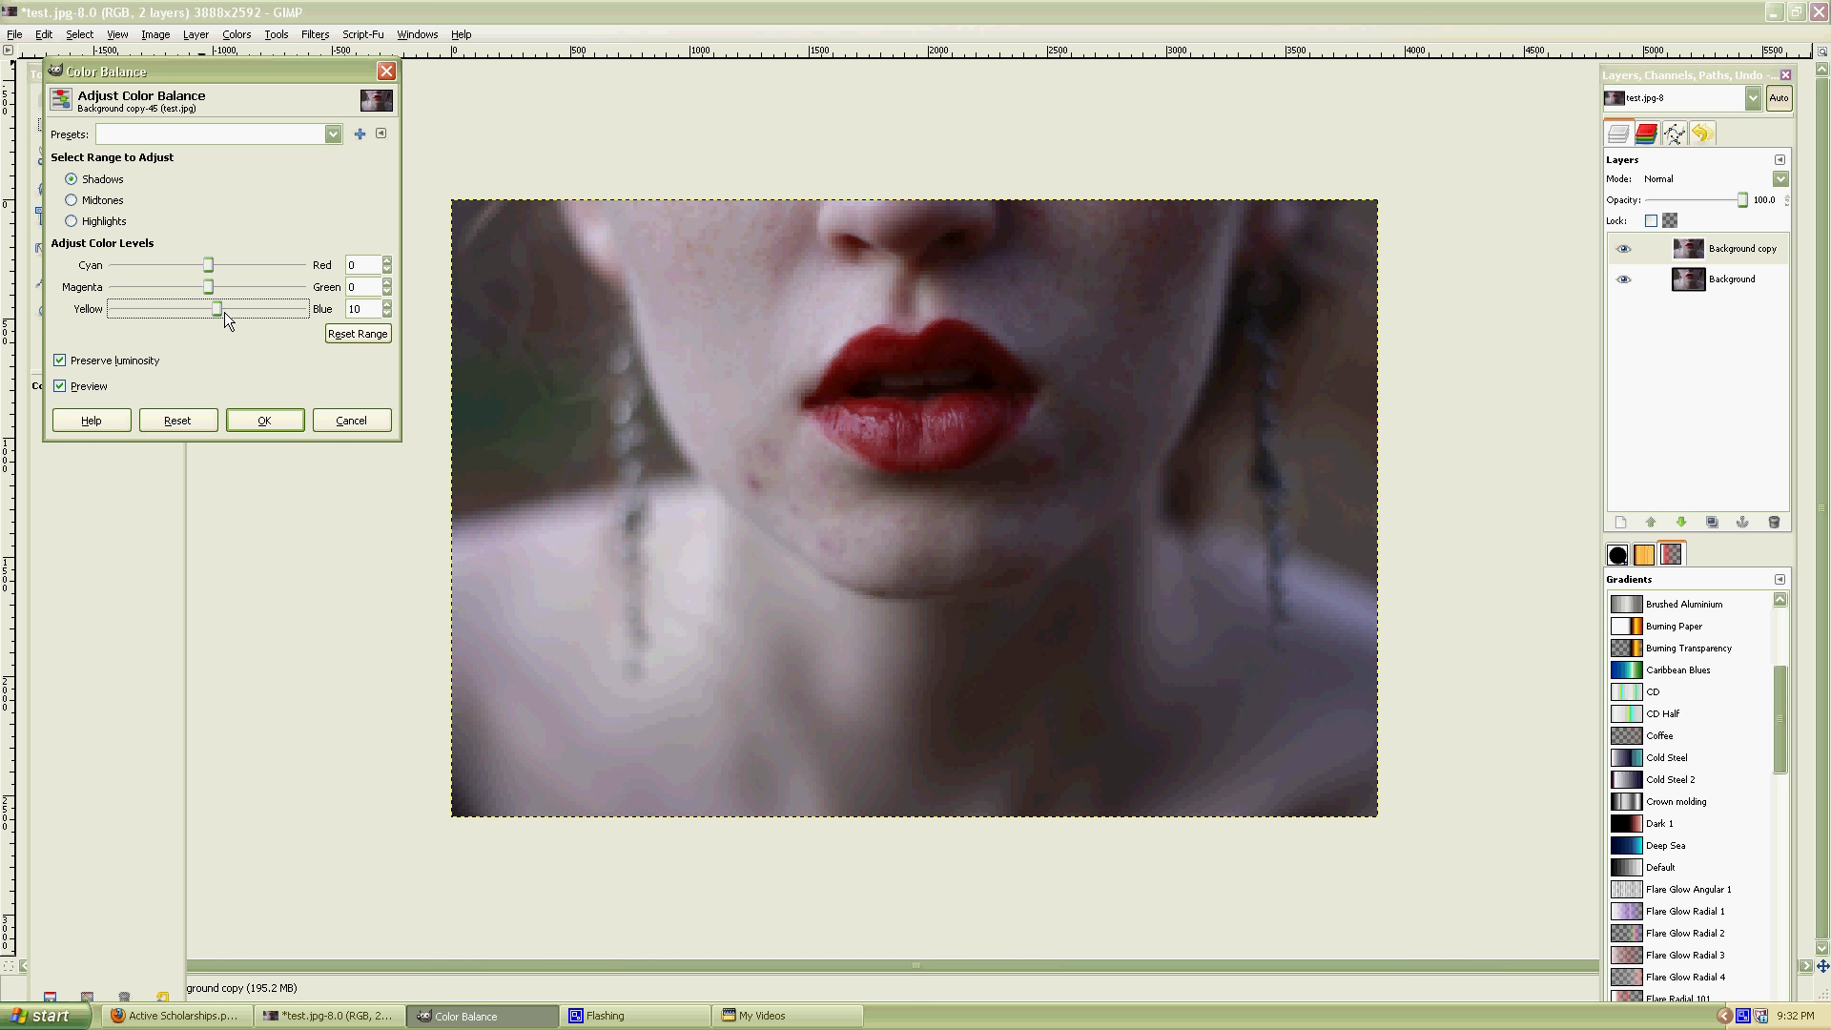
Load the 2011-06-19 colour balance preset, then cancel adding it to Favorites.
{"action": "left_click", "coordinate": [333, 135]}
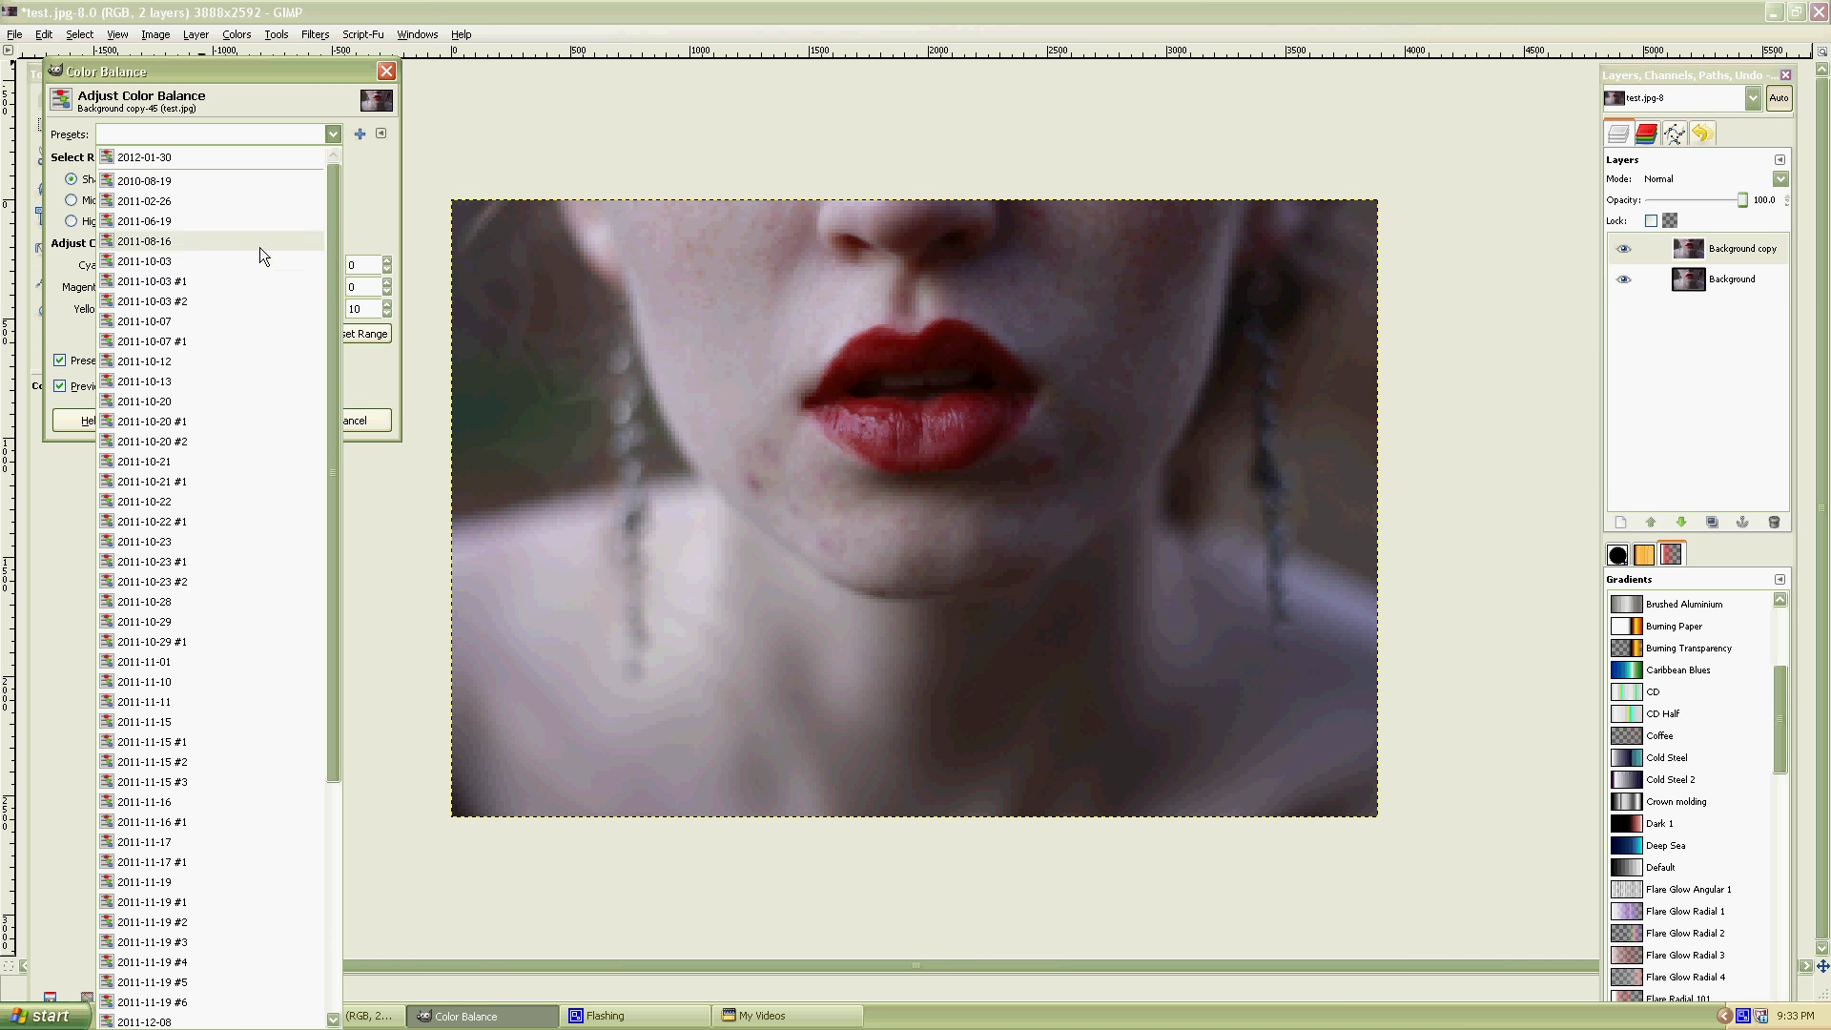
{"action": "left_click", "coordinate": [192, 222]}
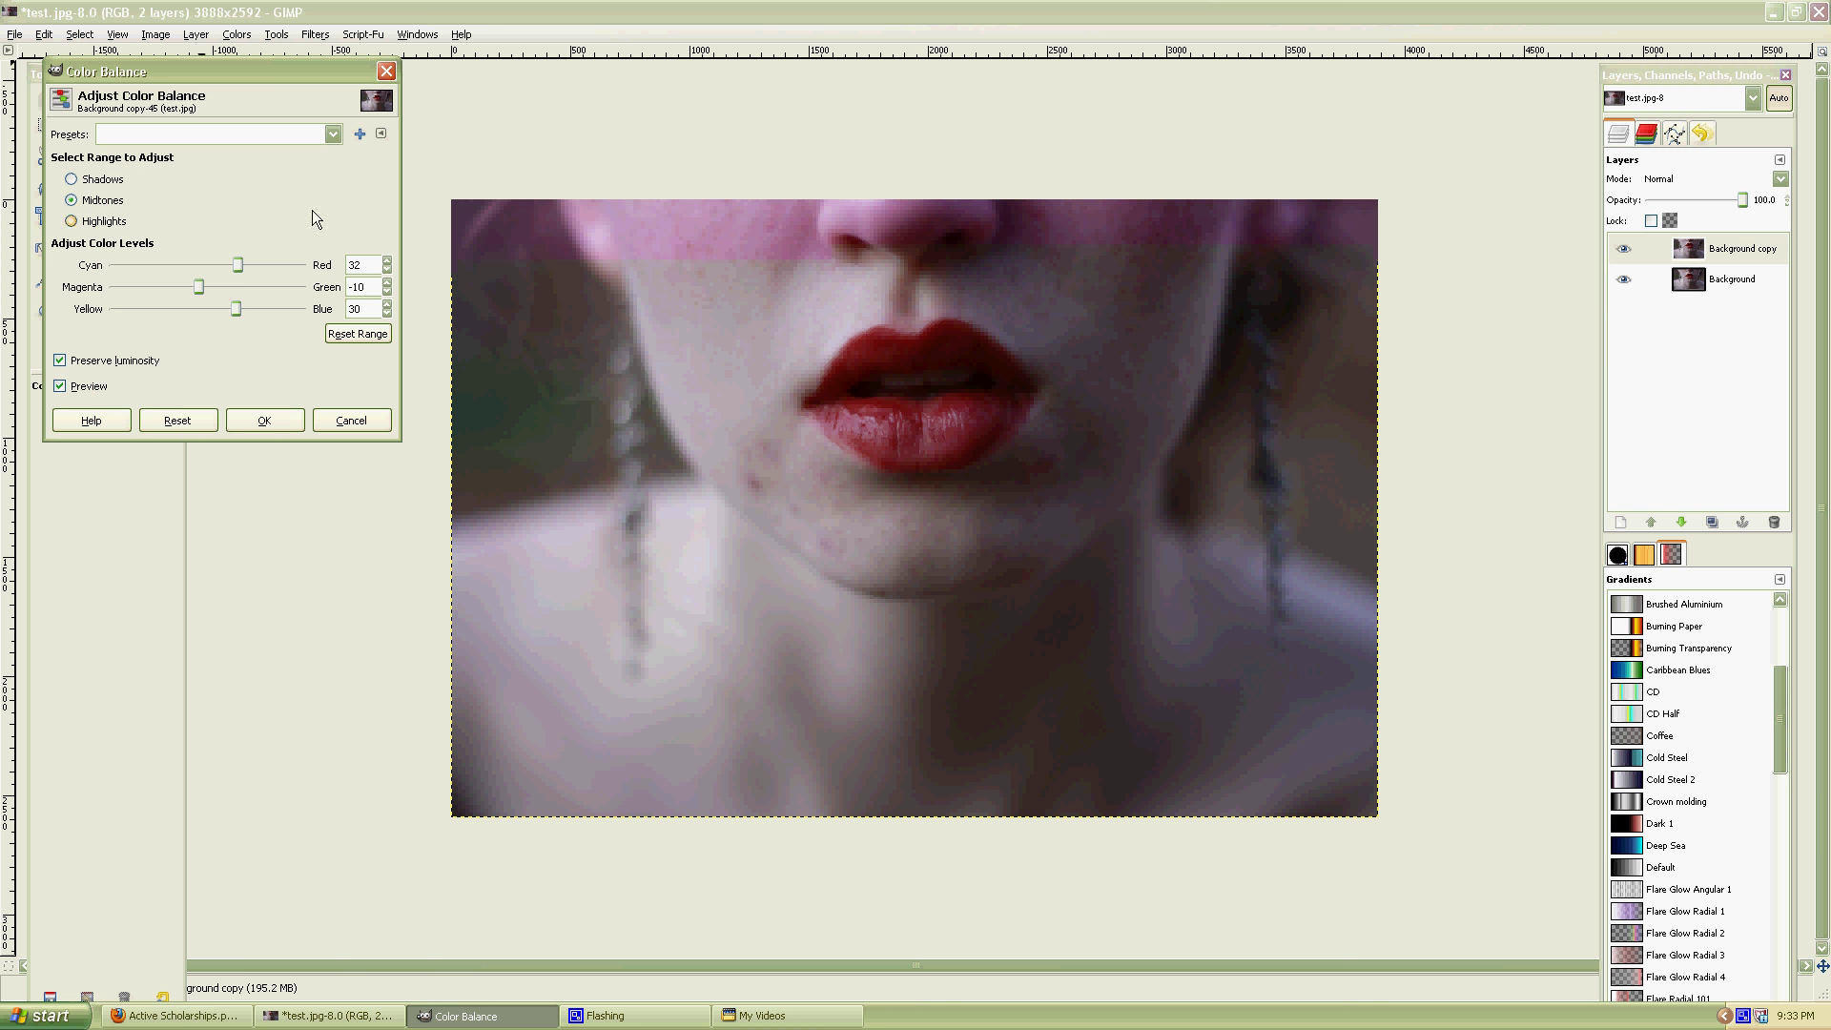
{"action": "left_click", "coordinate": [358, 140]}
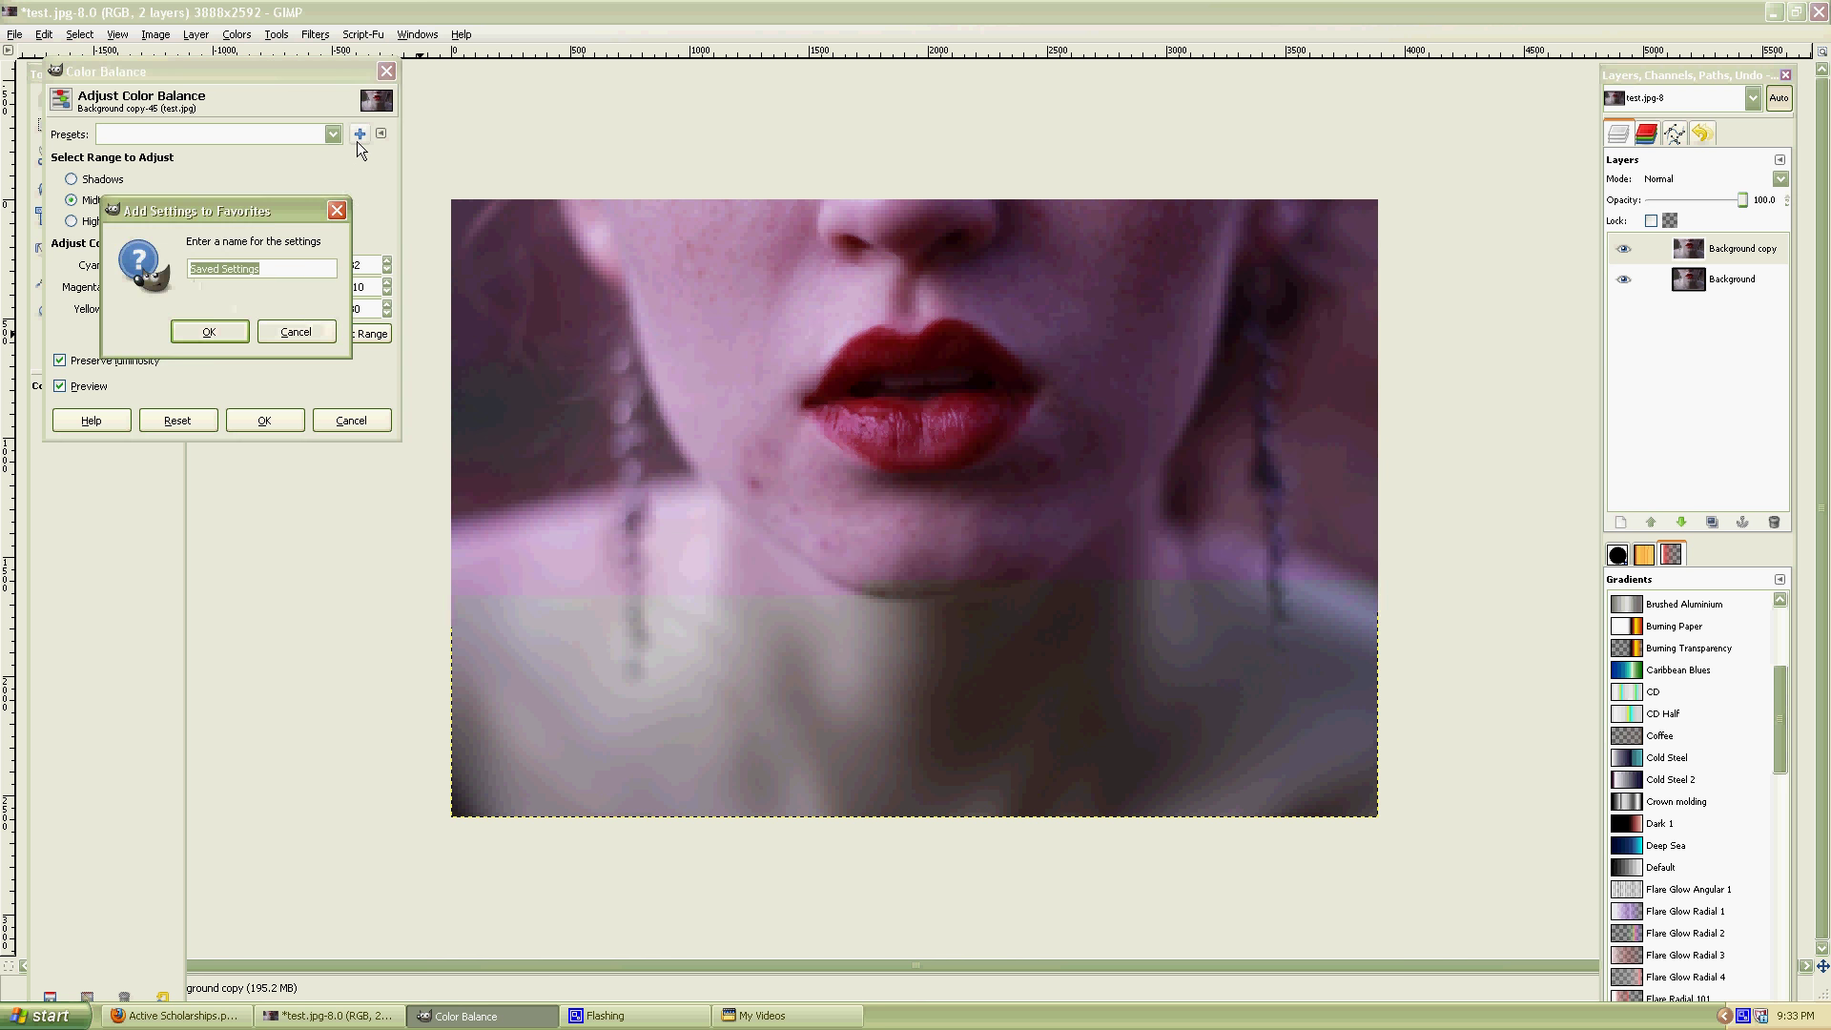
{"action": "left_click", "coordinate": [294, 332]}
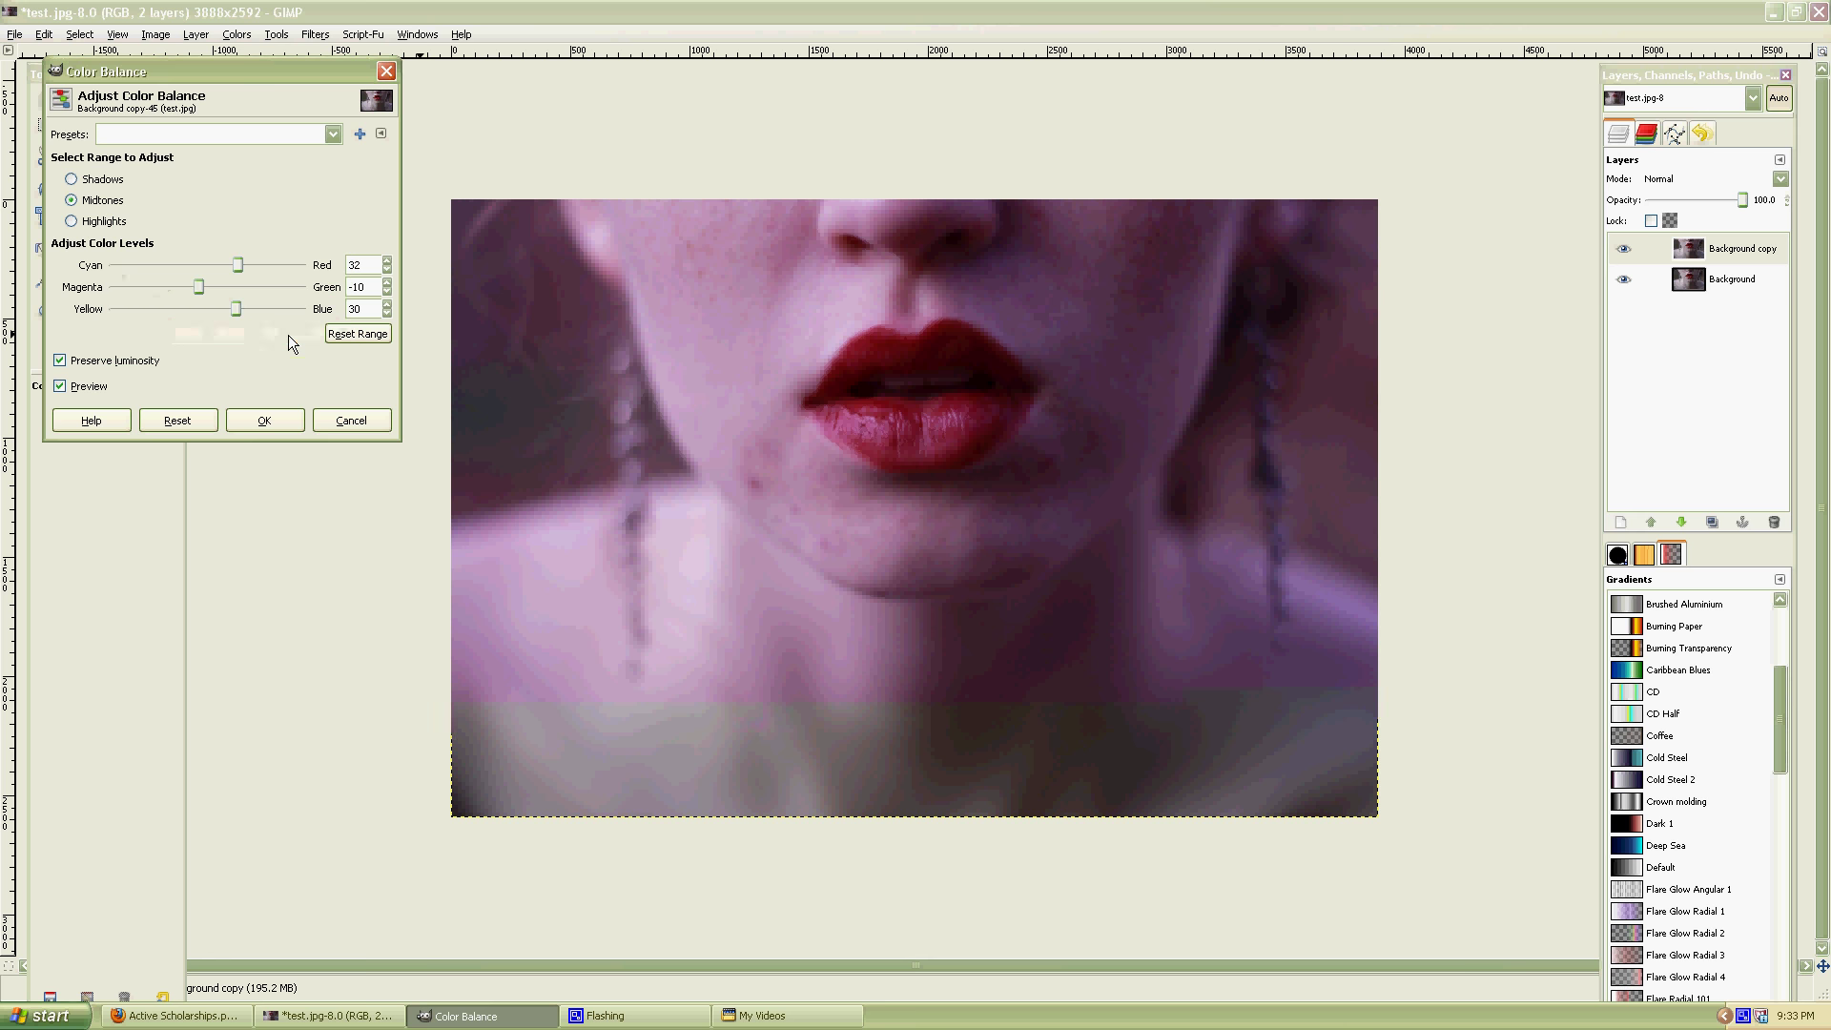
Discard Color Balance and try Hue-Saturation master hue shifts and lightness -44.
{"action": "left_click", "coordinate": [375, 423]}
{"action": "left_click", "coordinate": [237, 34]}
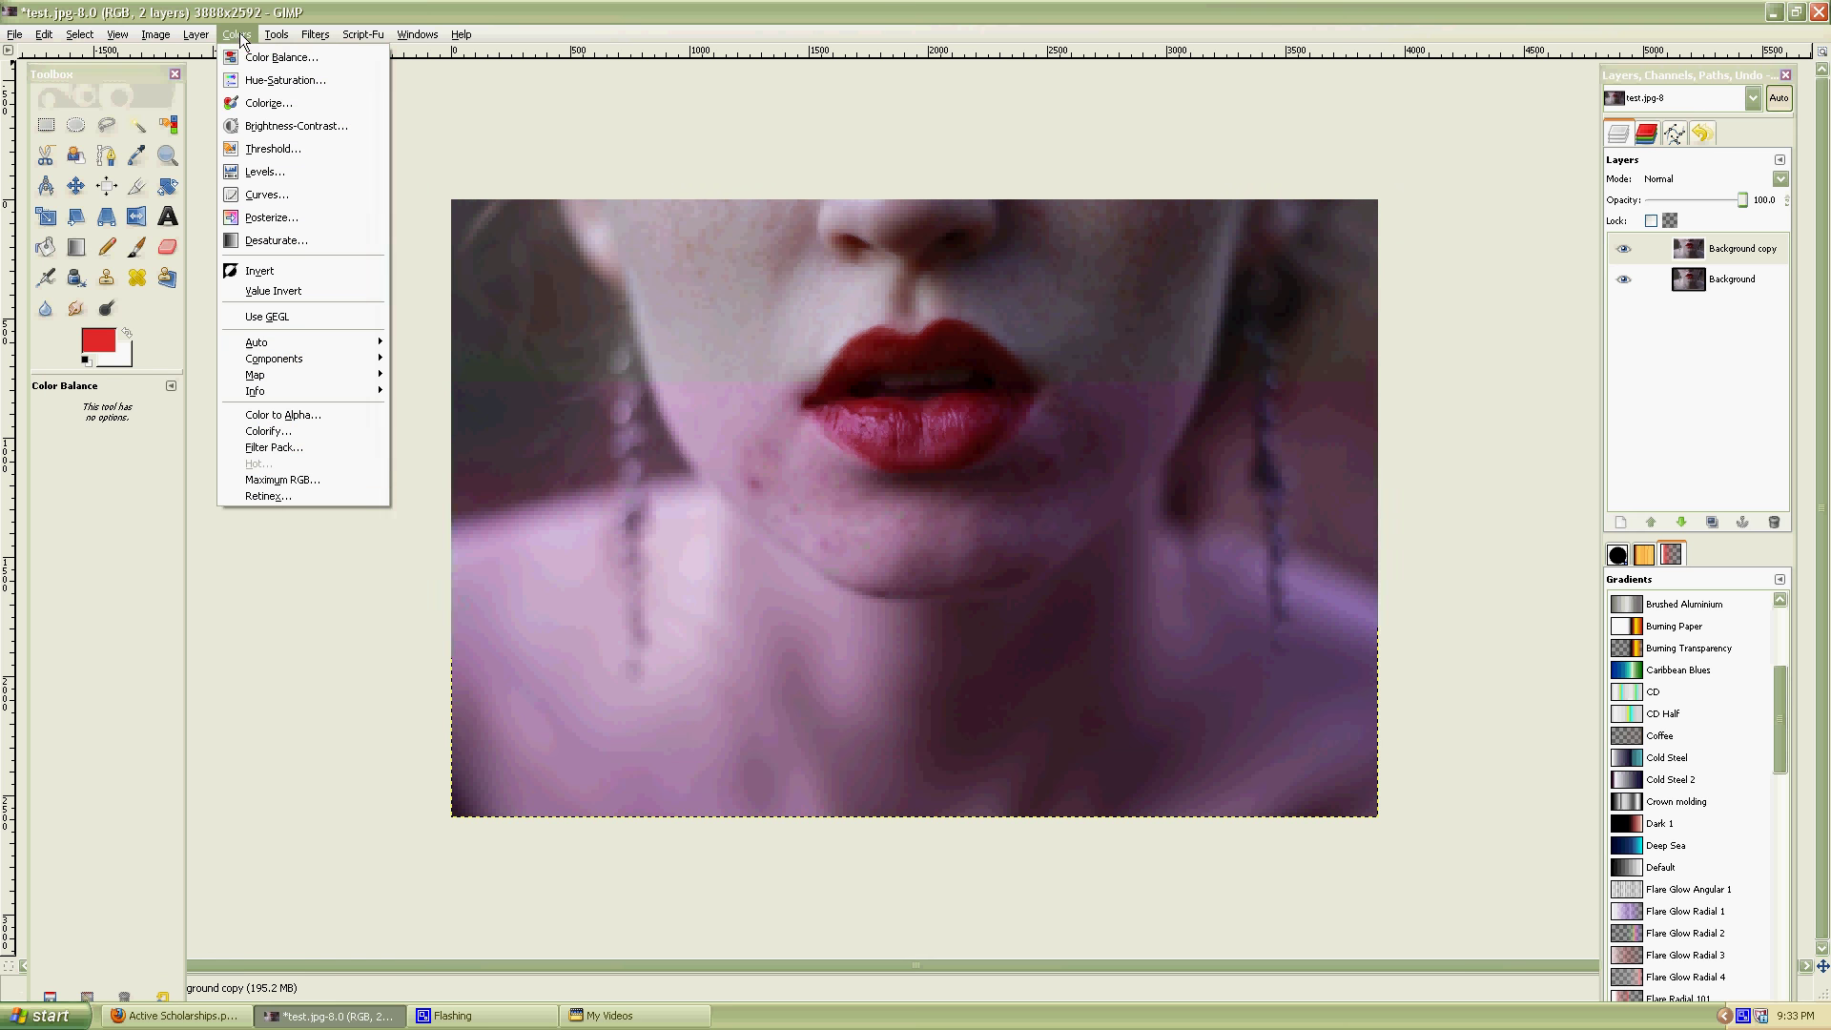
{"action": "left_click", "coordinate": [278, 82]}
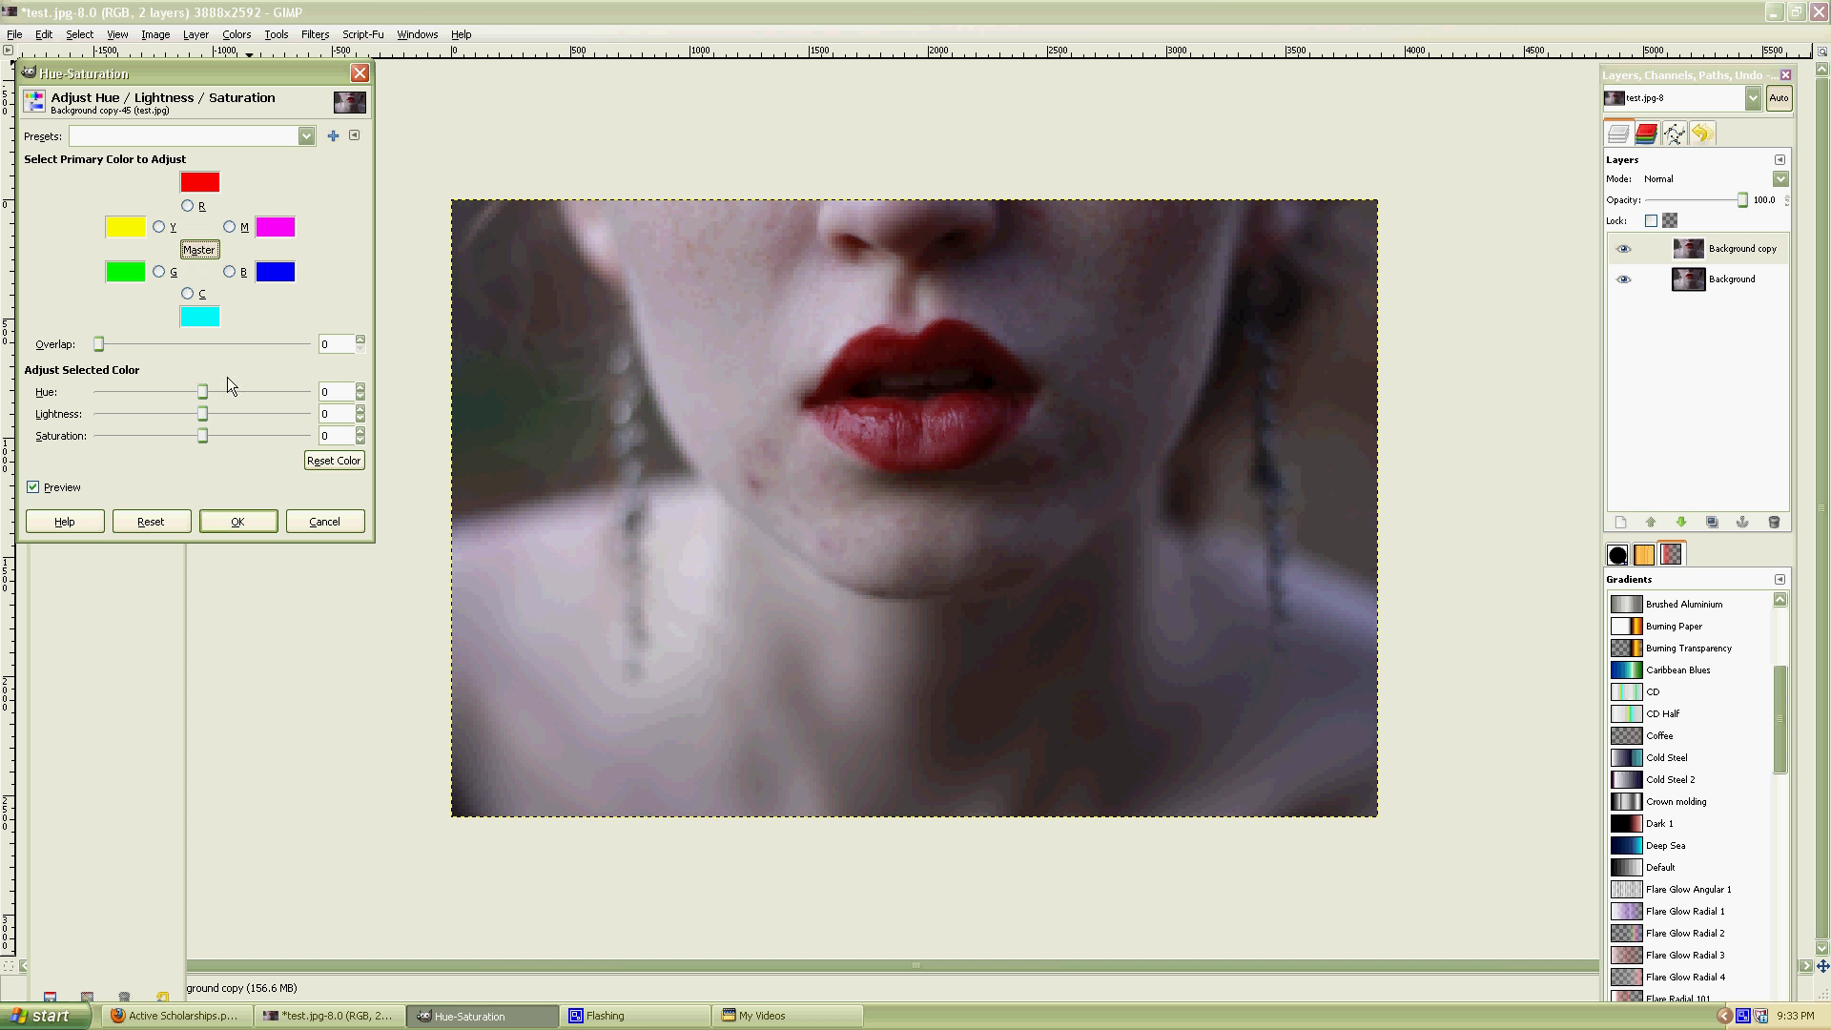
{"action": "left_click_drag", "start_coordinate": [199, 392], "coordinate": [167, 392]}
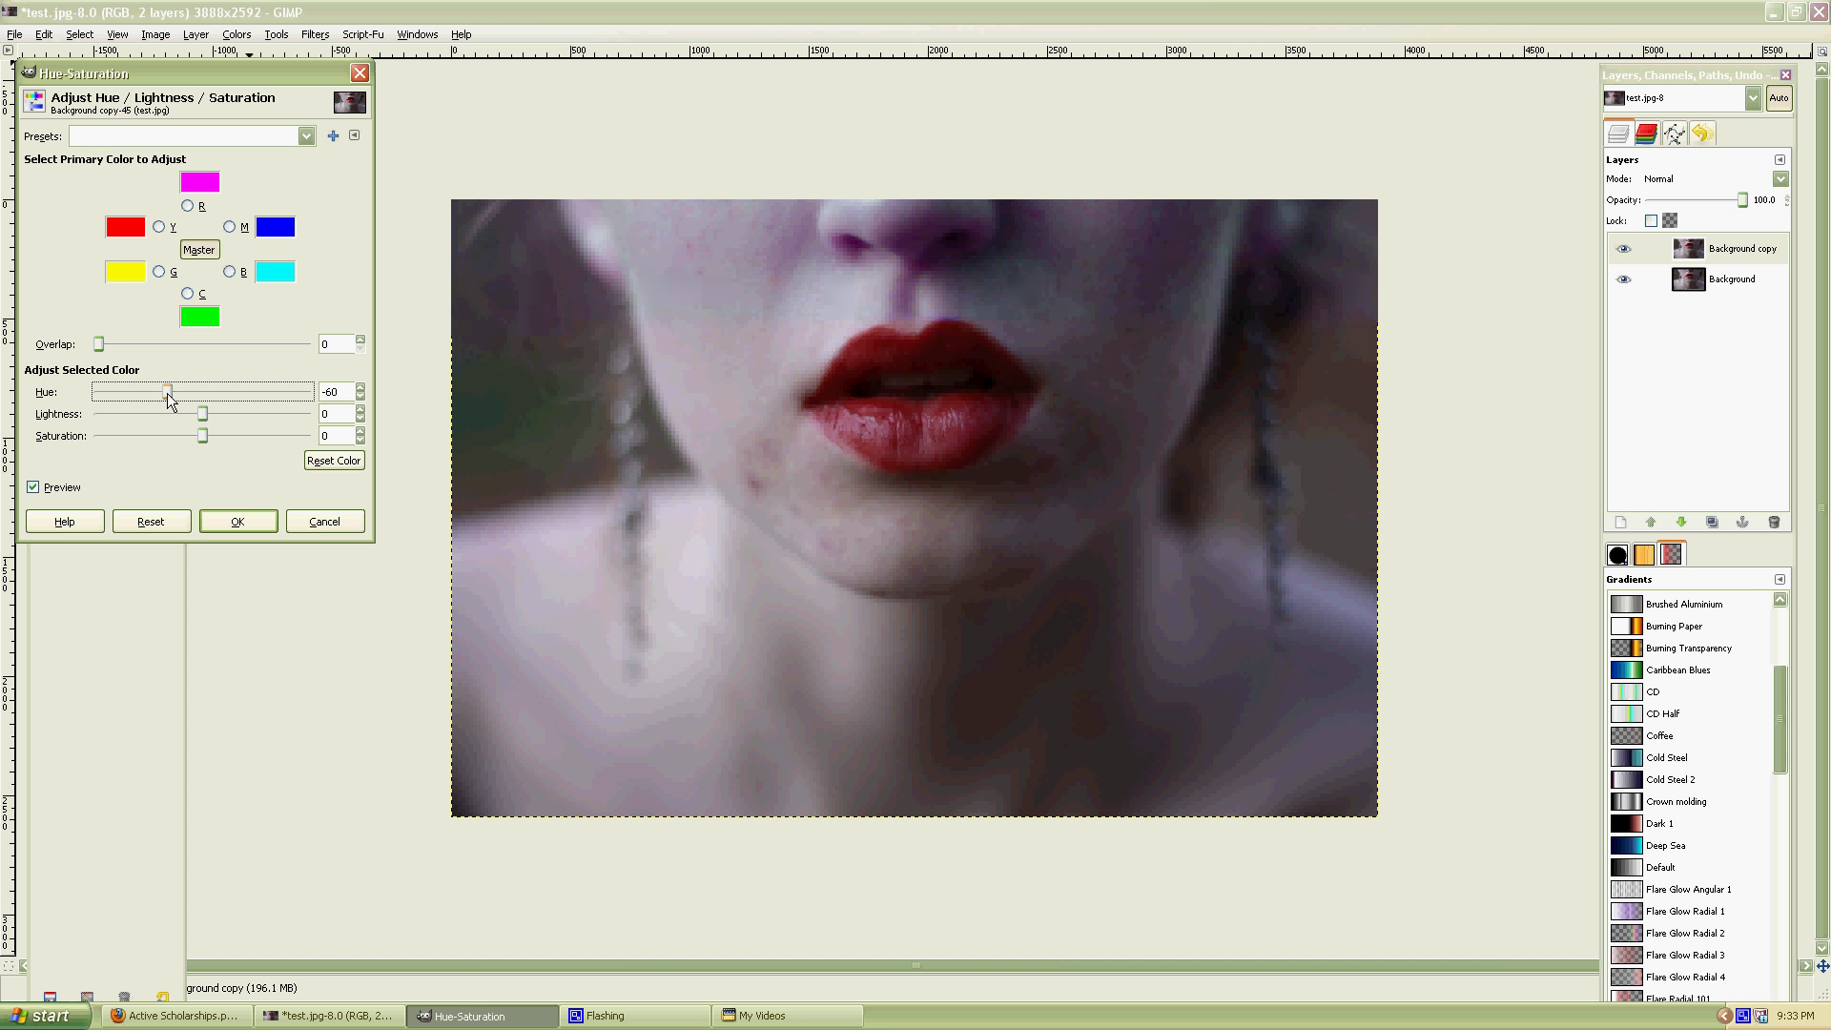
{"action": "left_click_drag", "start_coordinate": [168, 393], "coordinate": [294, 393]}
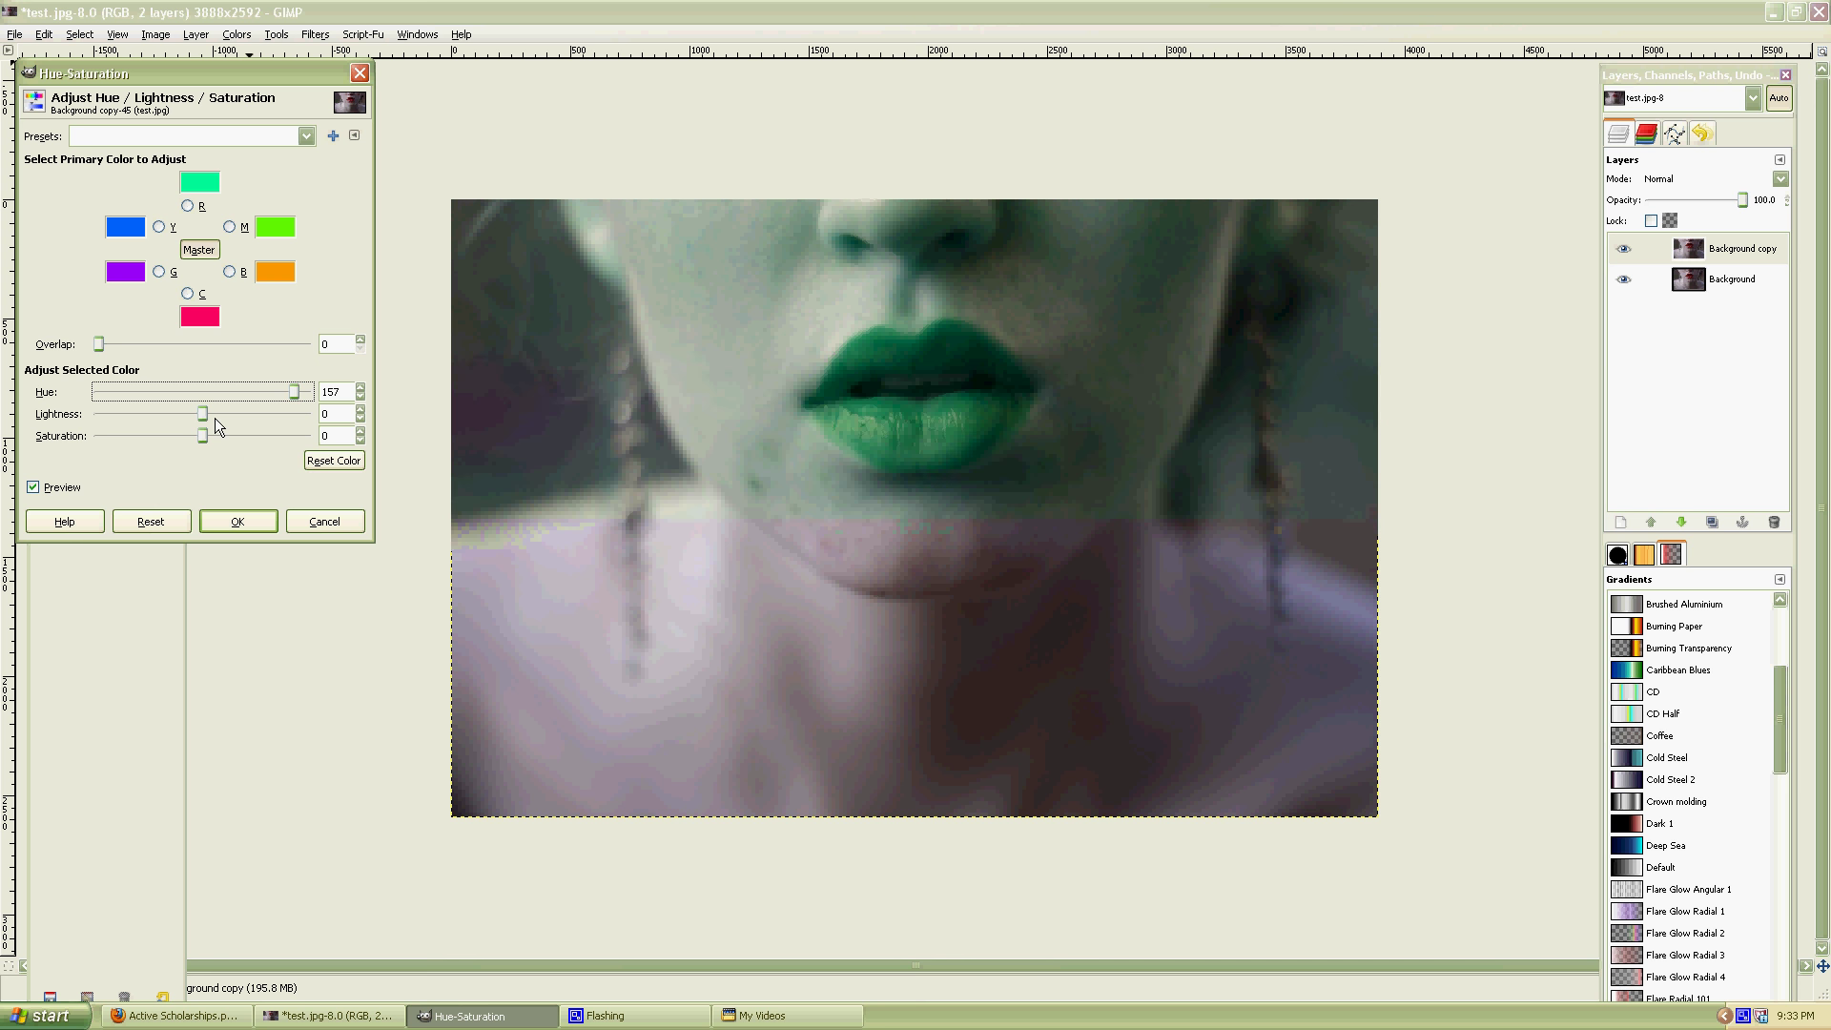
{"action": "left_click_drag", "start_coordinate": [202, 413], "coordinate": [210, 451]}
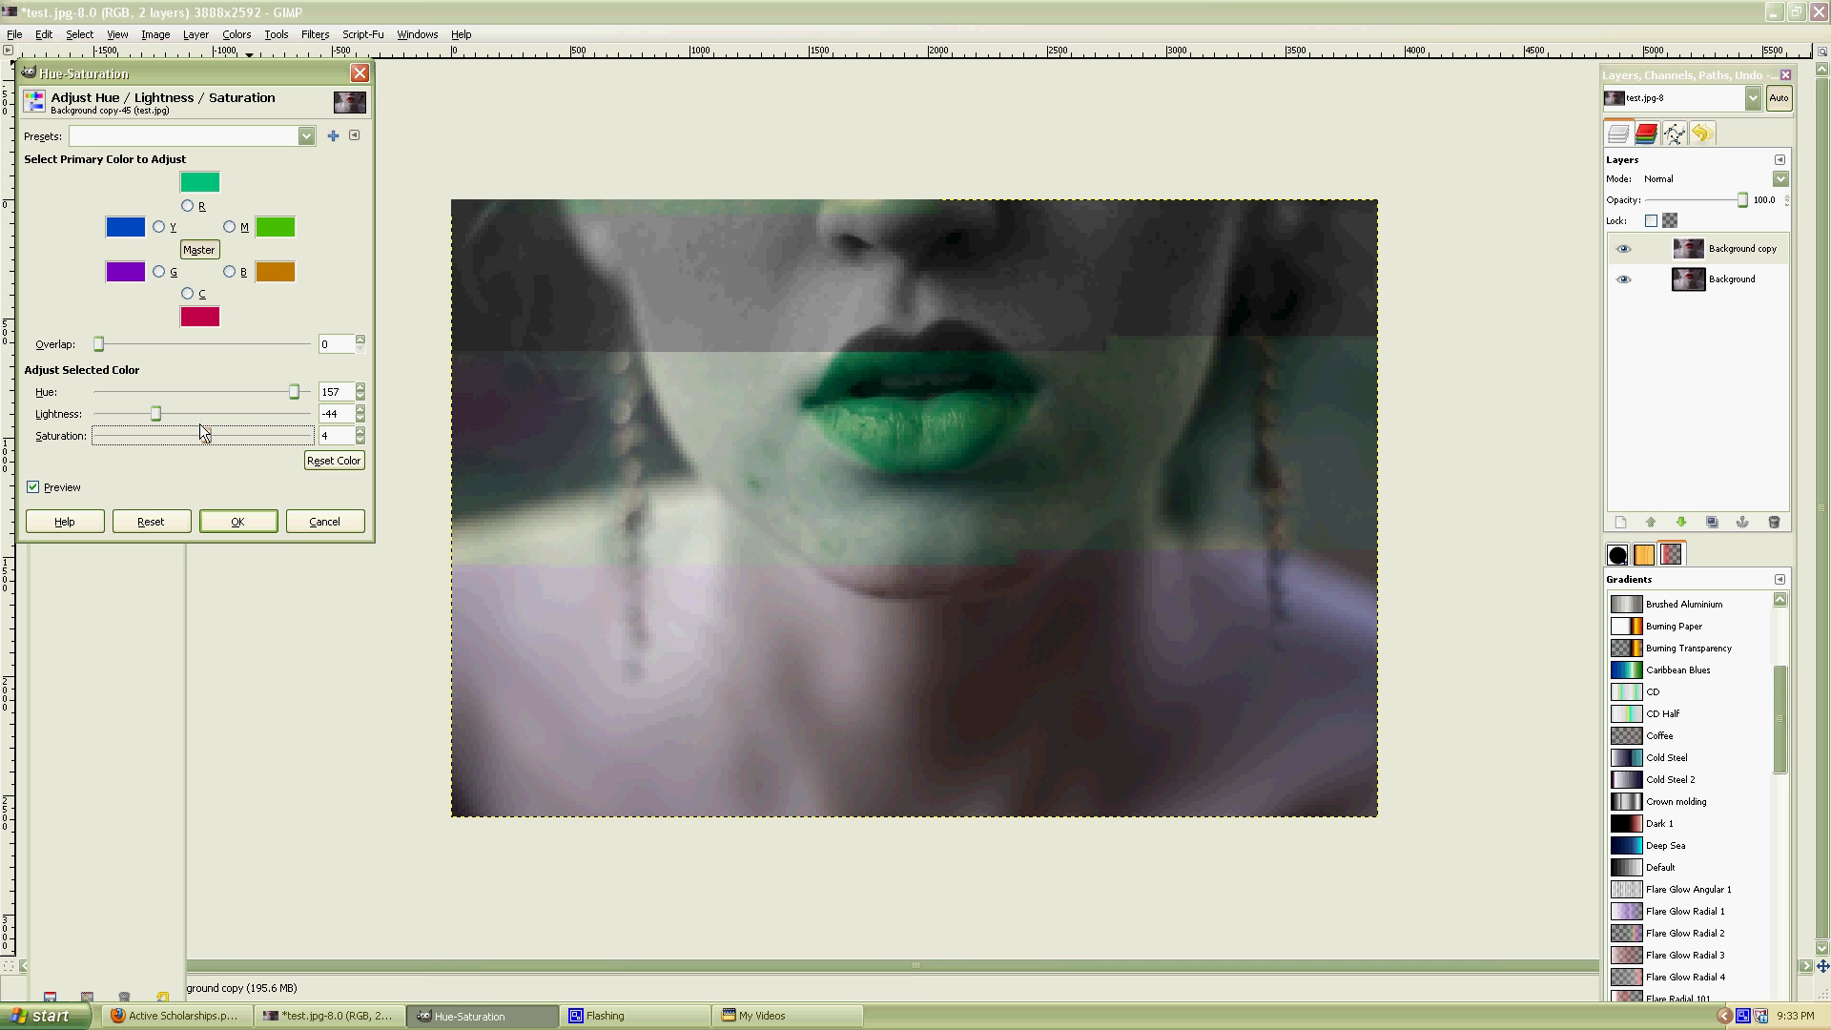
Reset master values to 0, boost red saturation to 74, and drop blue saturation to -94.
{"action": "left_click", "coordinate": [188, 206]}
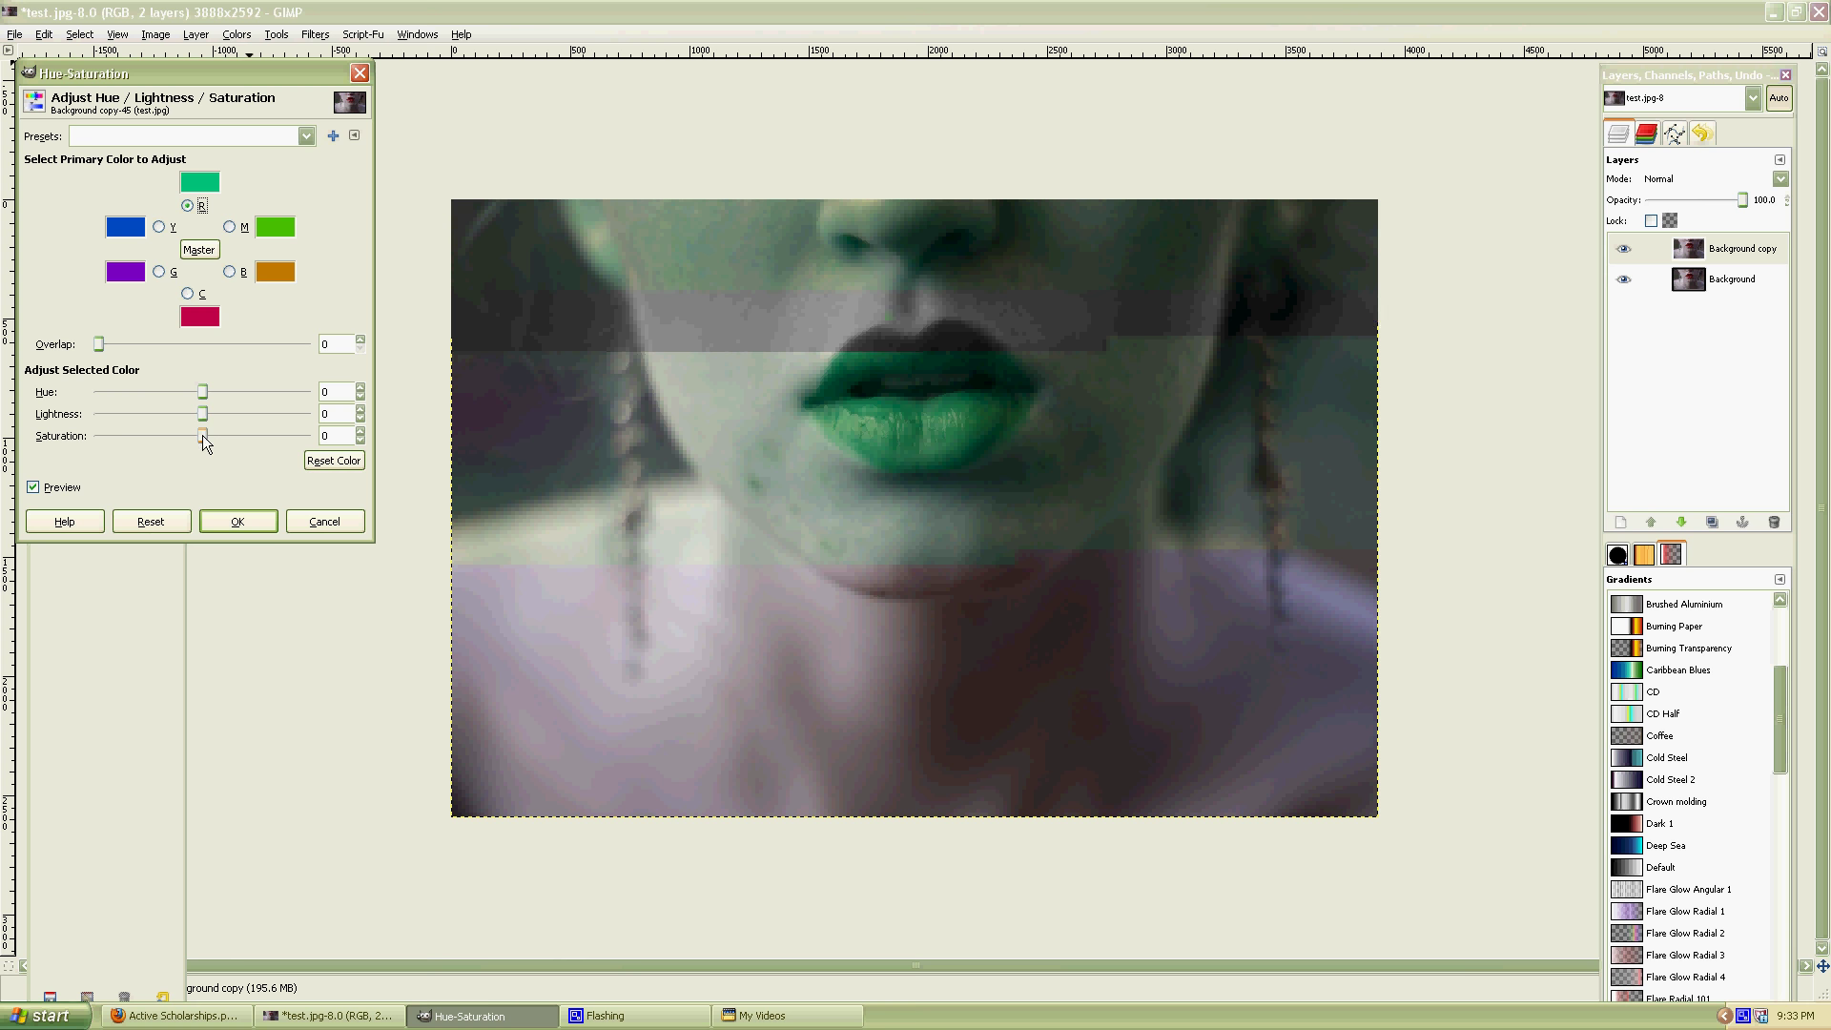
{"action": "left_click_drag", "start_coordinate": [203, 435], "coordinate": [240, 435]}
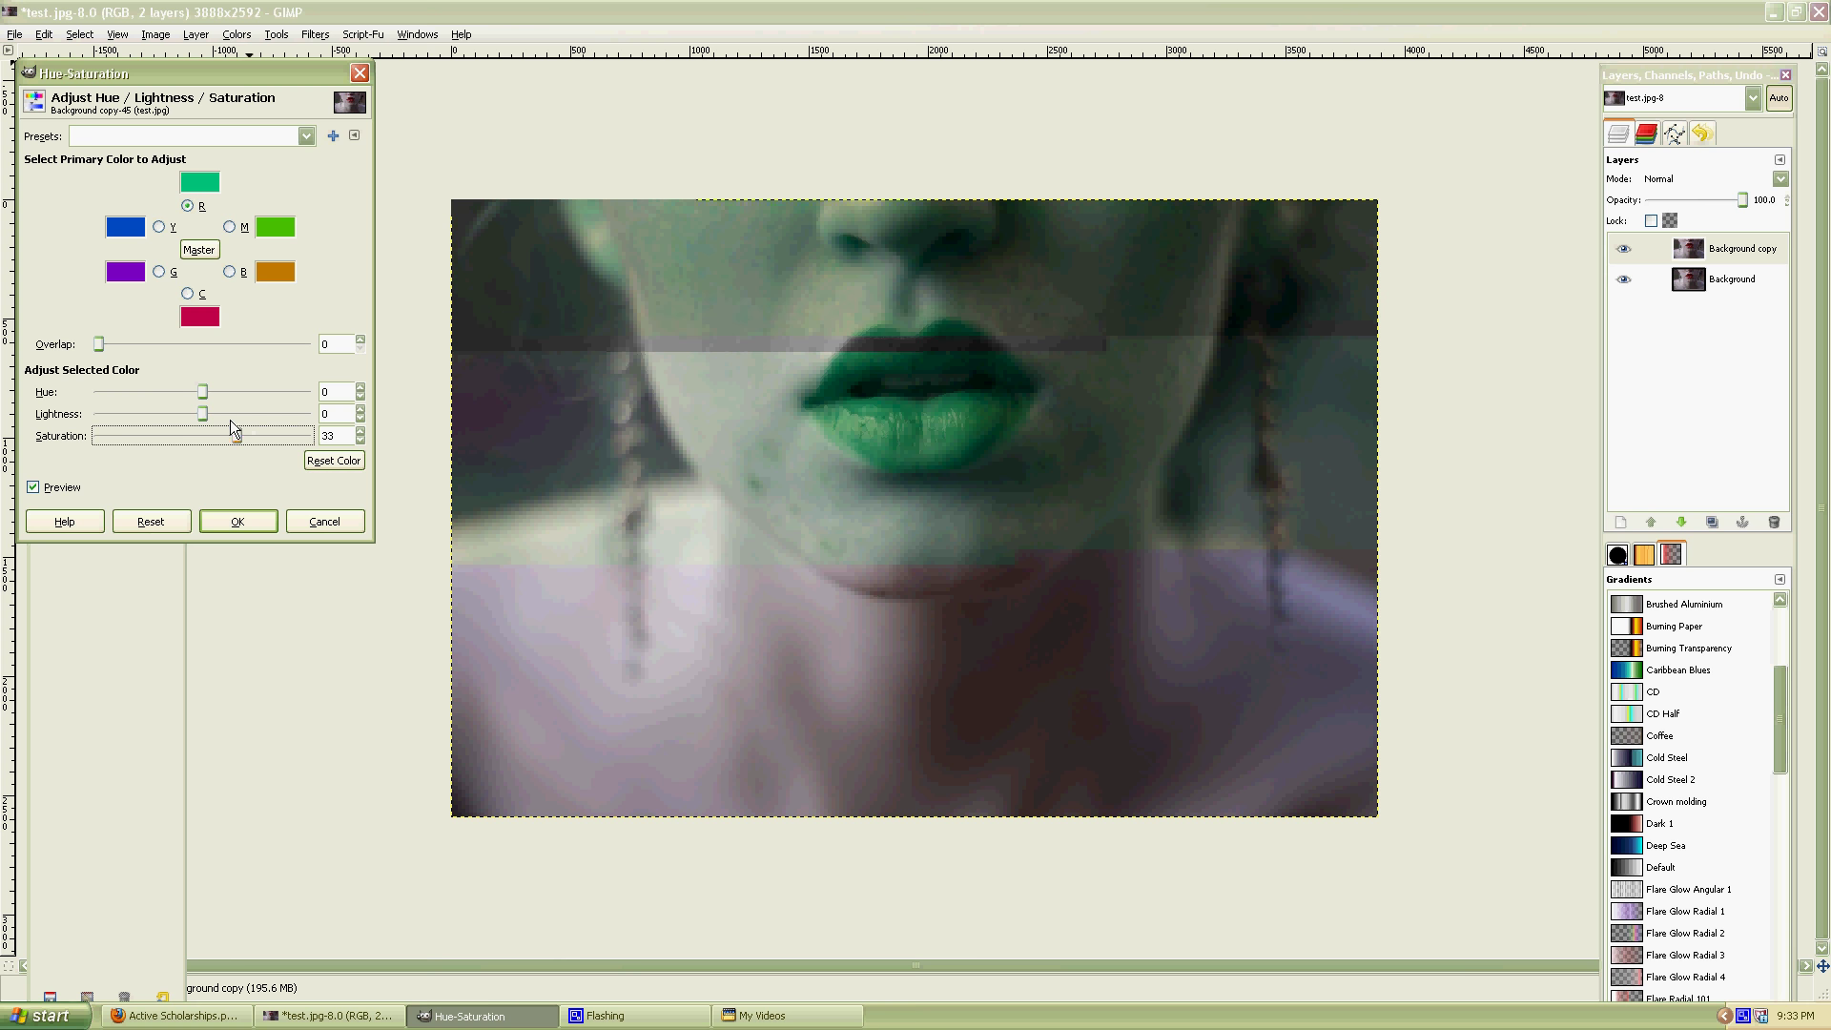
{"action": "left_click", "coordinate": [206, 253]}
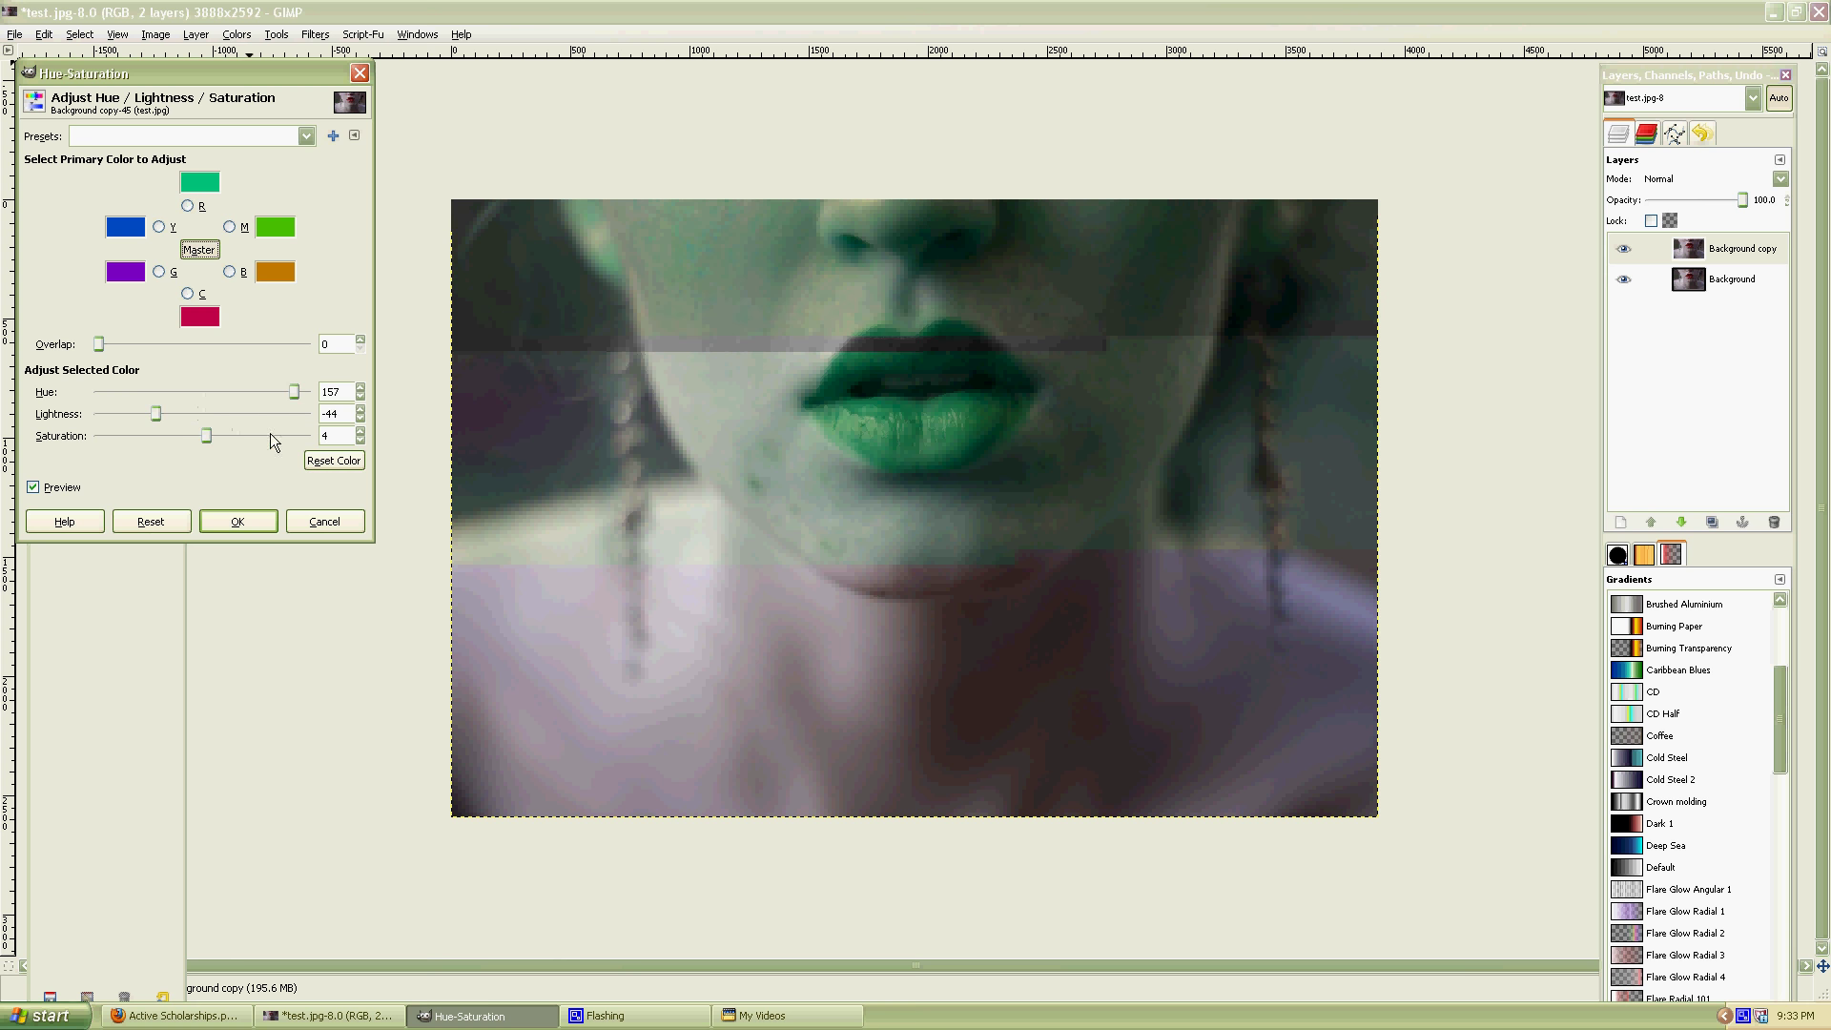
{"action": "left_click_drag", "start_coordinate": [340, 414], "coordinate": [306, 414]}
{"action": "type", "text": "0"}
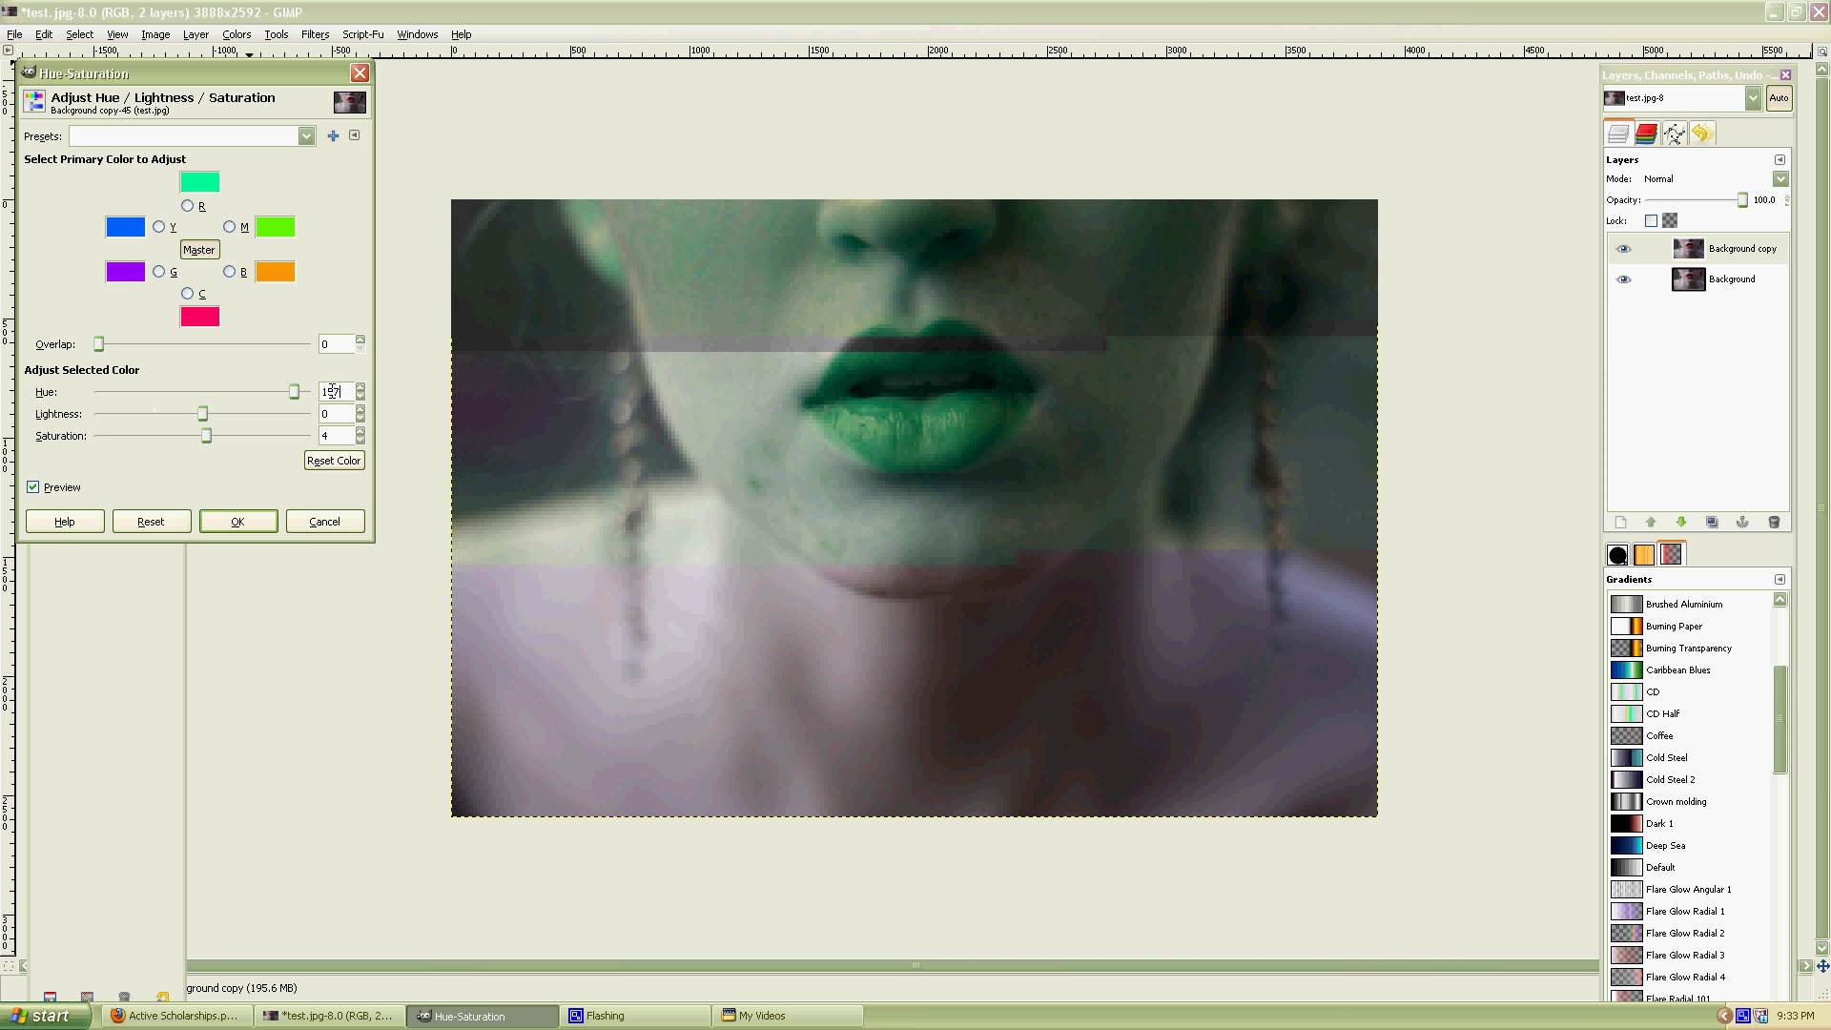
{"action": "left_click", "coordinate": [333, 460]}
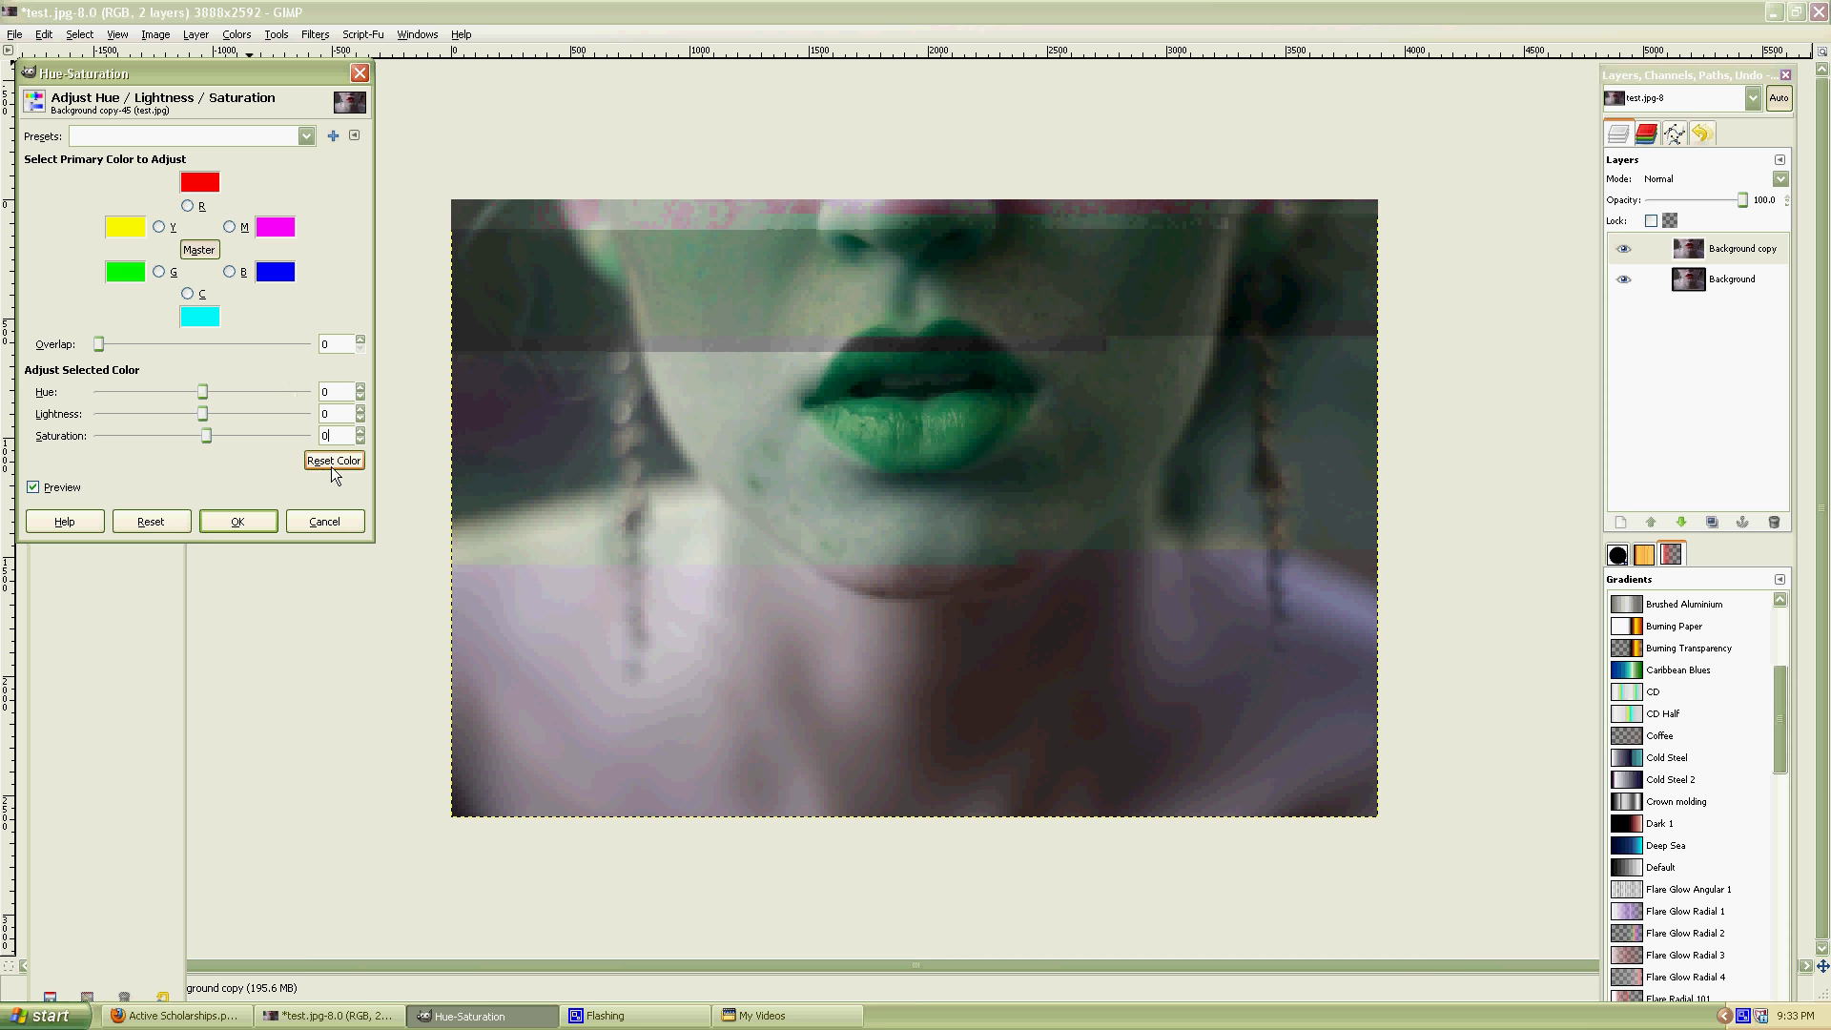
{"action": "left_click", "coordinate": [186, 206]}
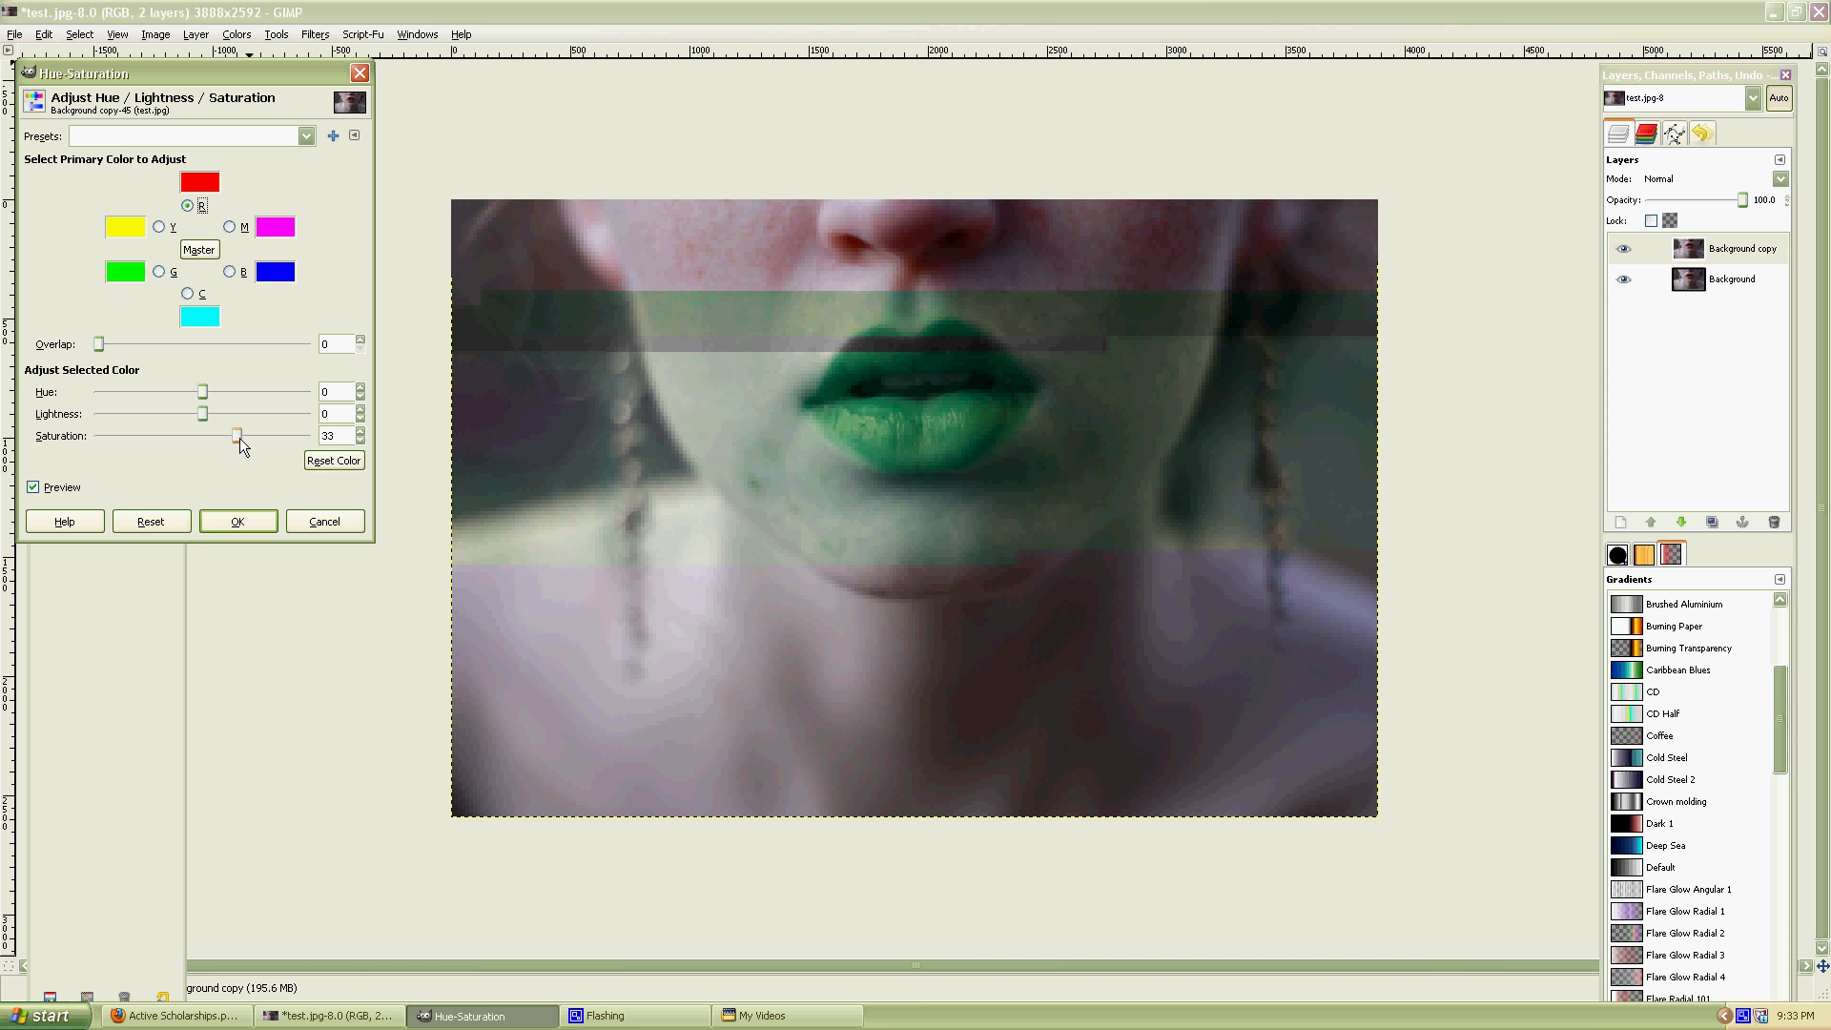
{"action": "left_click_drag", "start_coordinate": [238, 438], "coordinate": [105, 437]}
{"action": "left_click", "coordinate": [228, 273]}
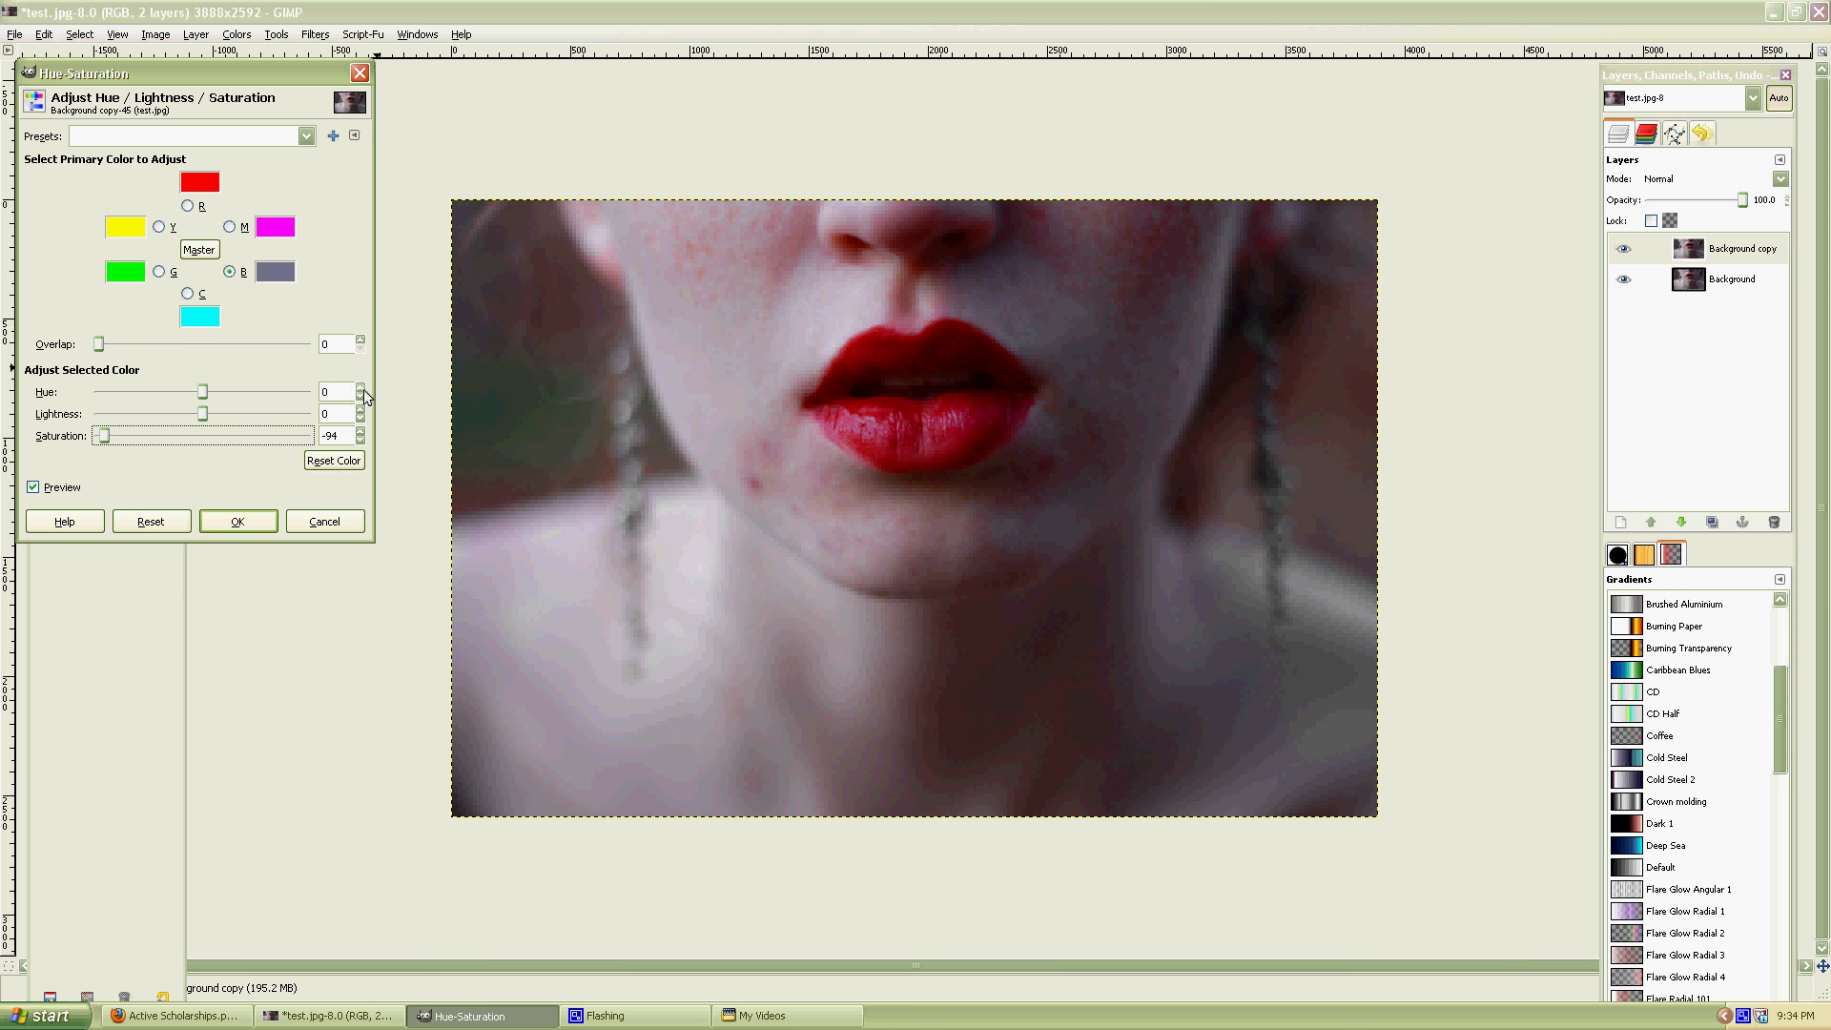
{"action": "left_click", "coordinate": [321, 524]}
{"action": "left_click", "coordinate": [238, 36]}
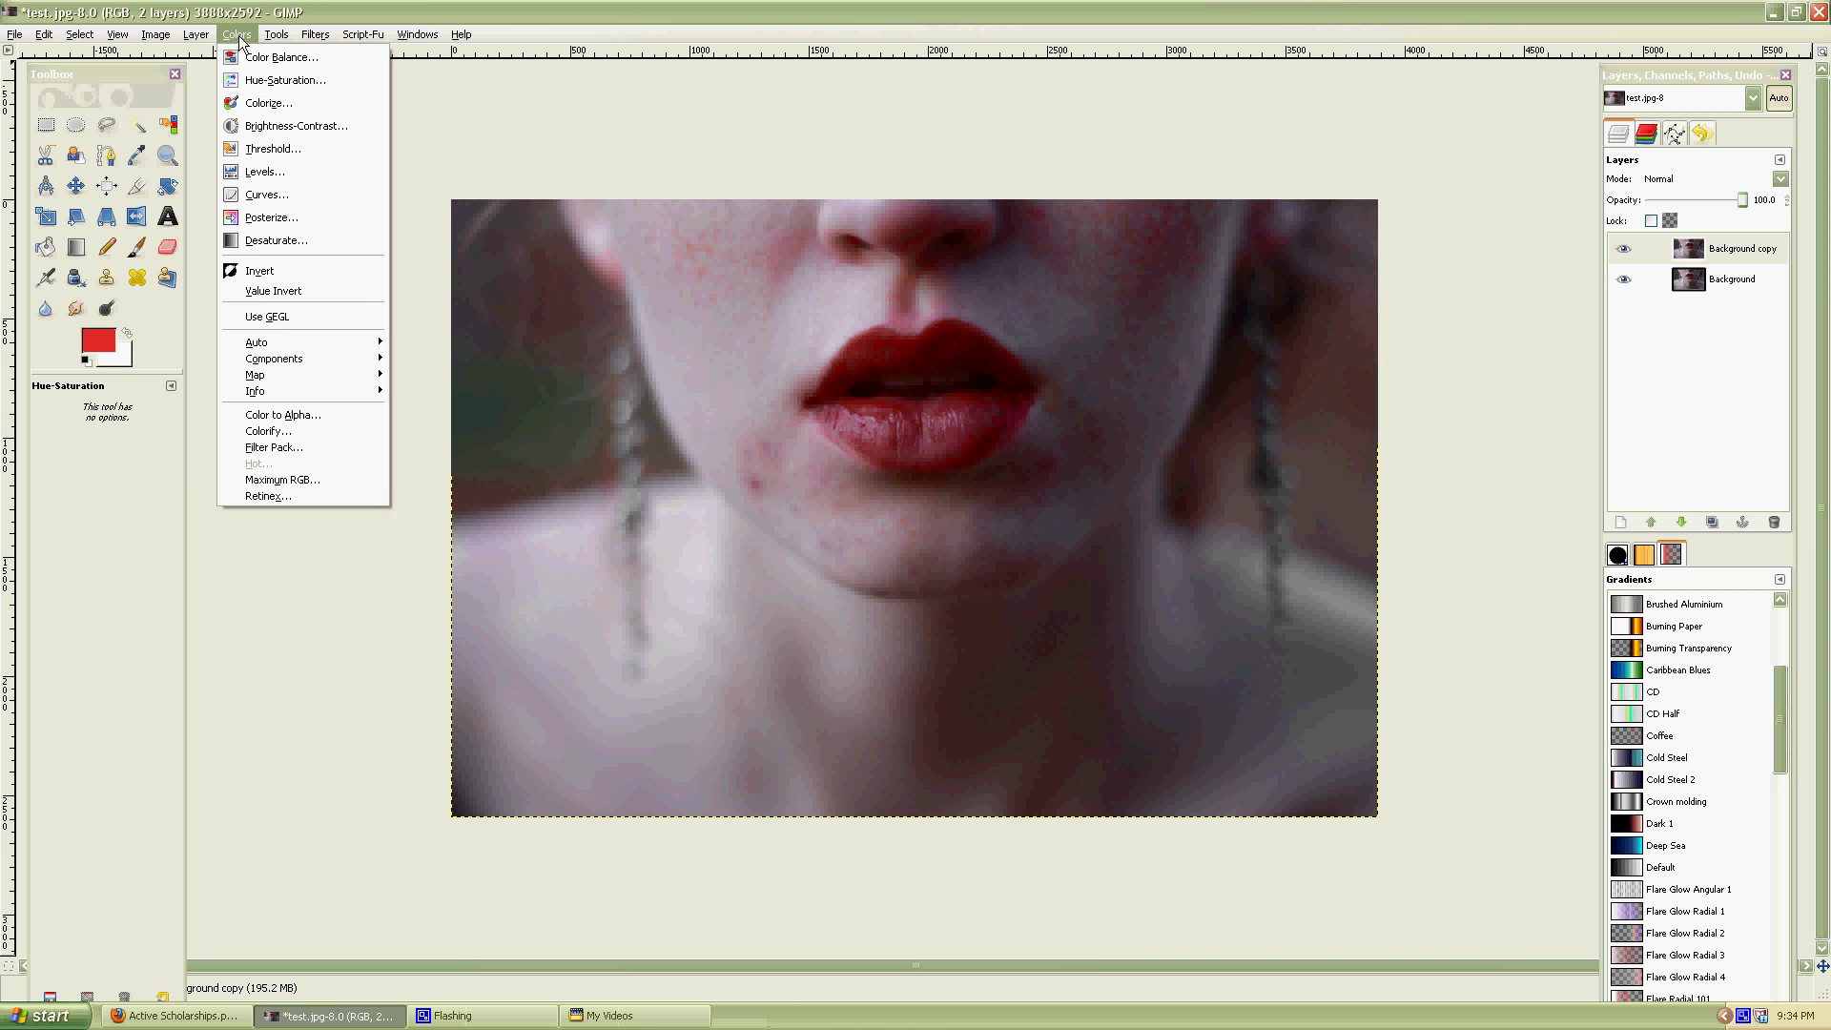
{"action": "left_click", "coordinate": [283, 103]}
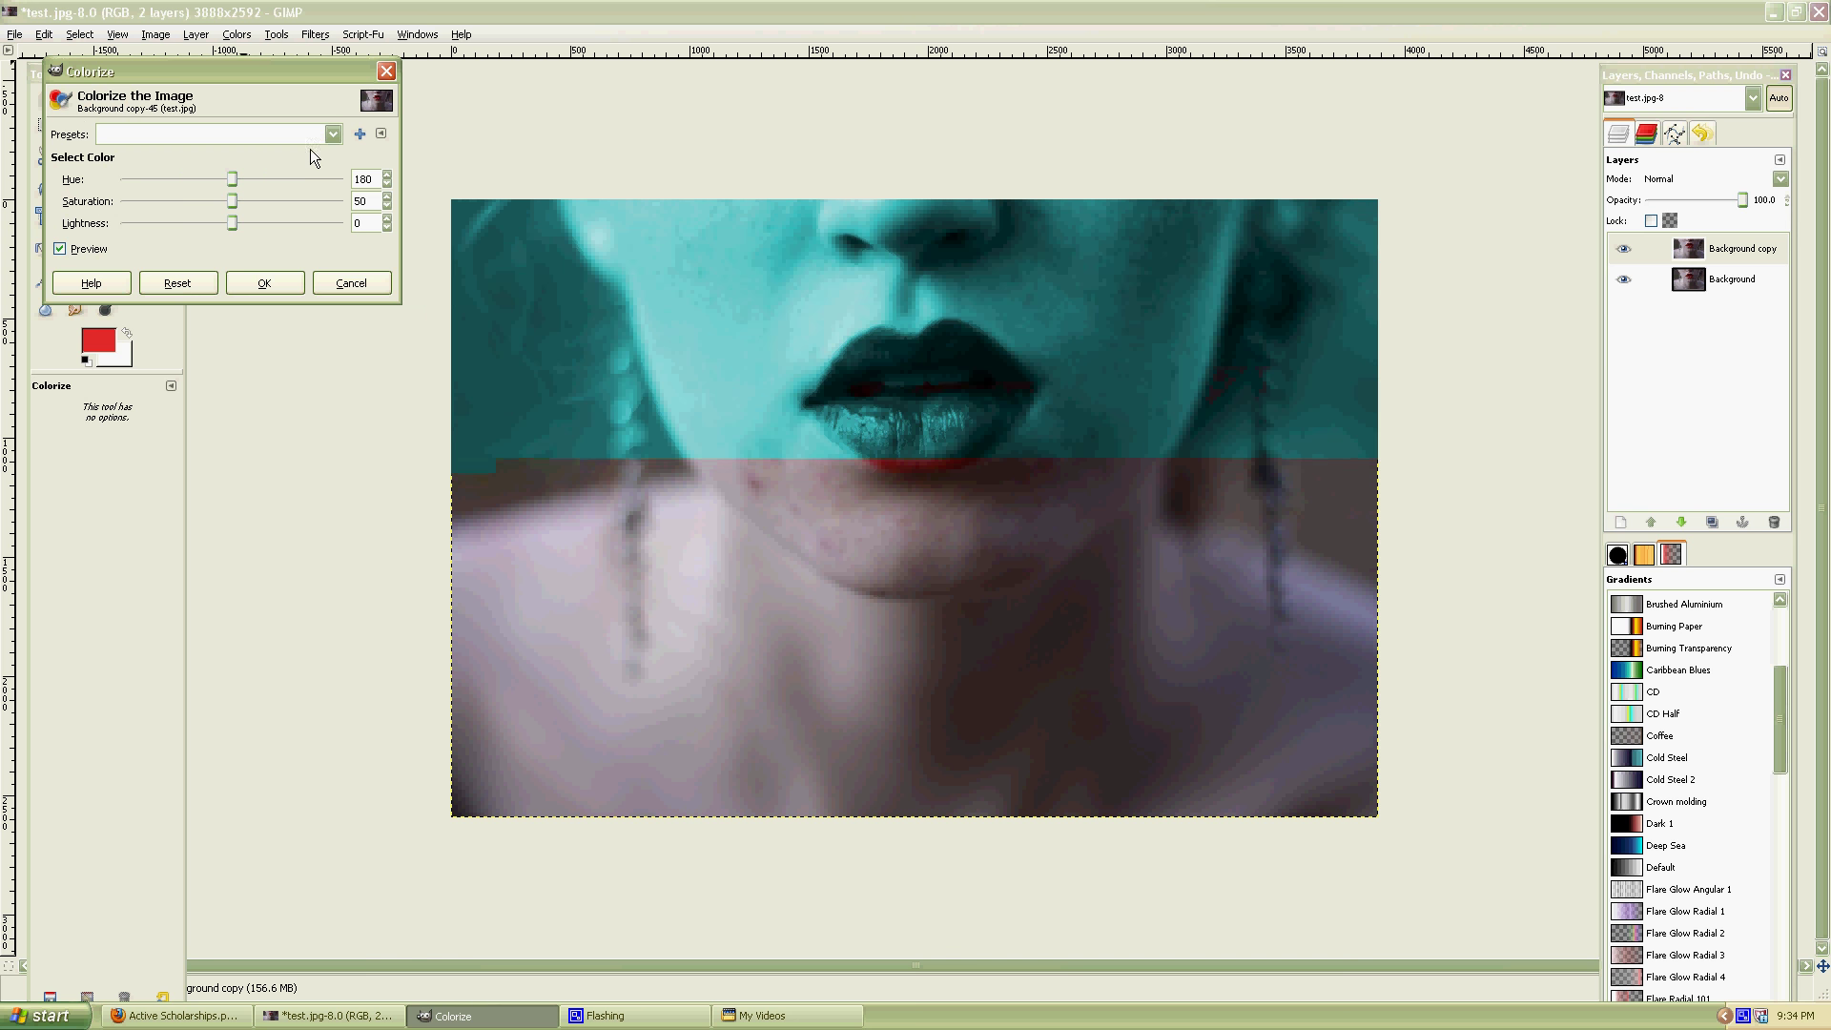
{"action": "left_click", "coordinate": [333, 134]}
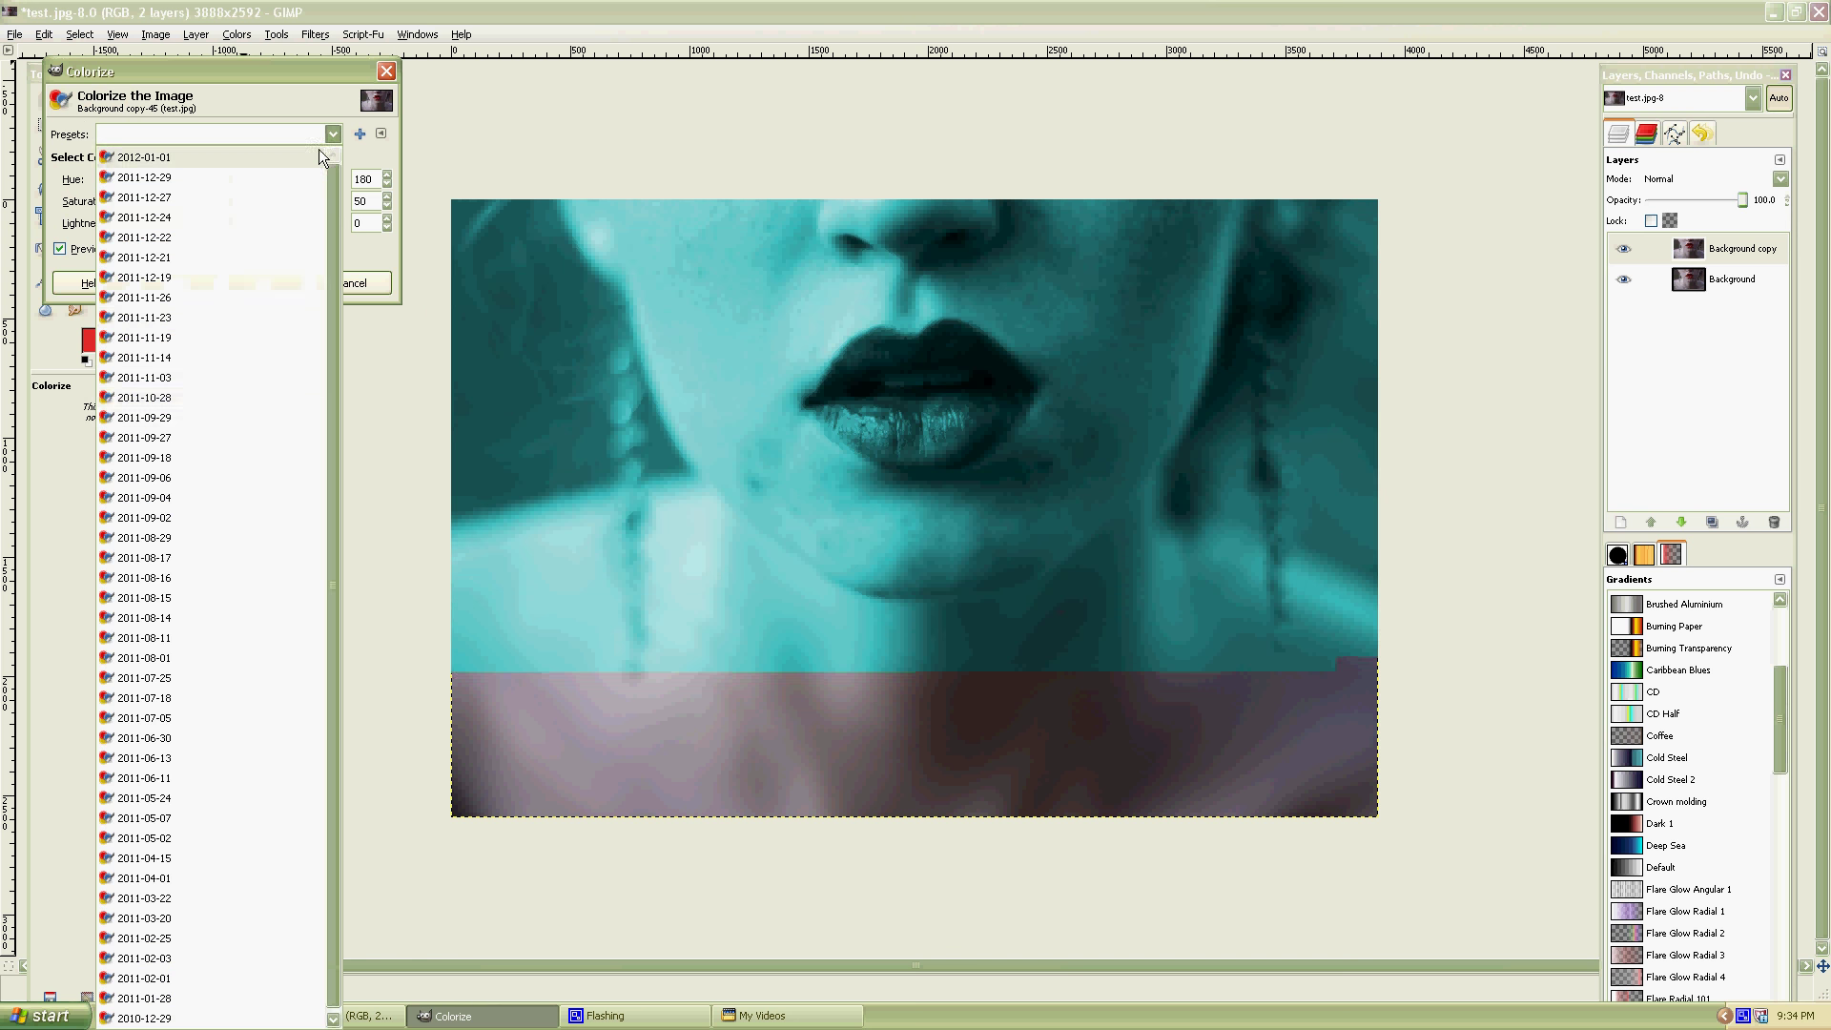
{"action": "left_click", "coordinate": [330, 132]}
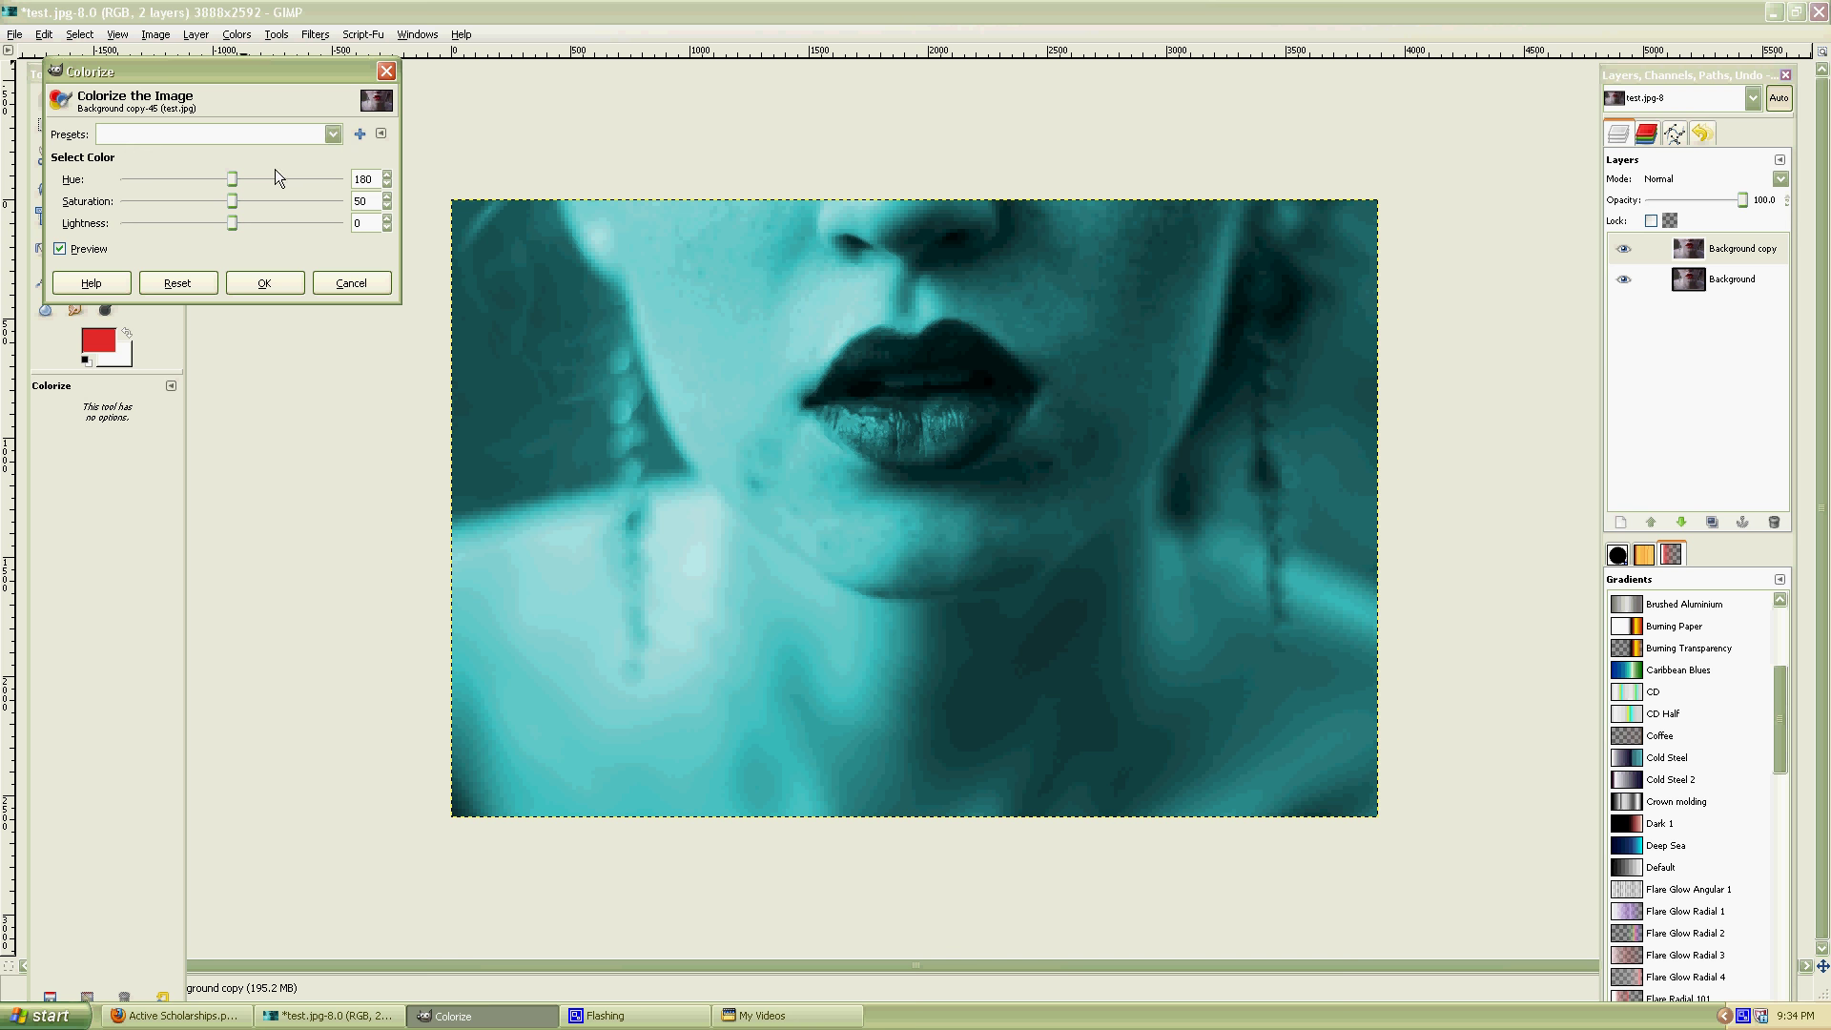
{"action": "left_click", "coordinate": [294, 137]}
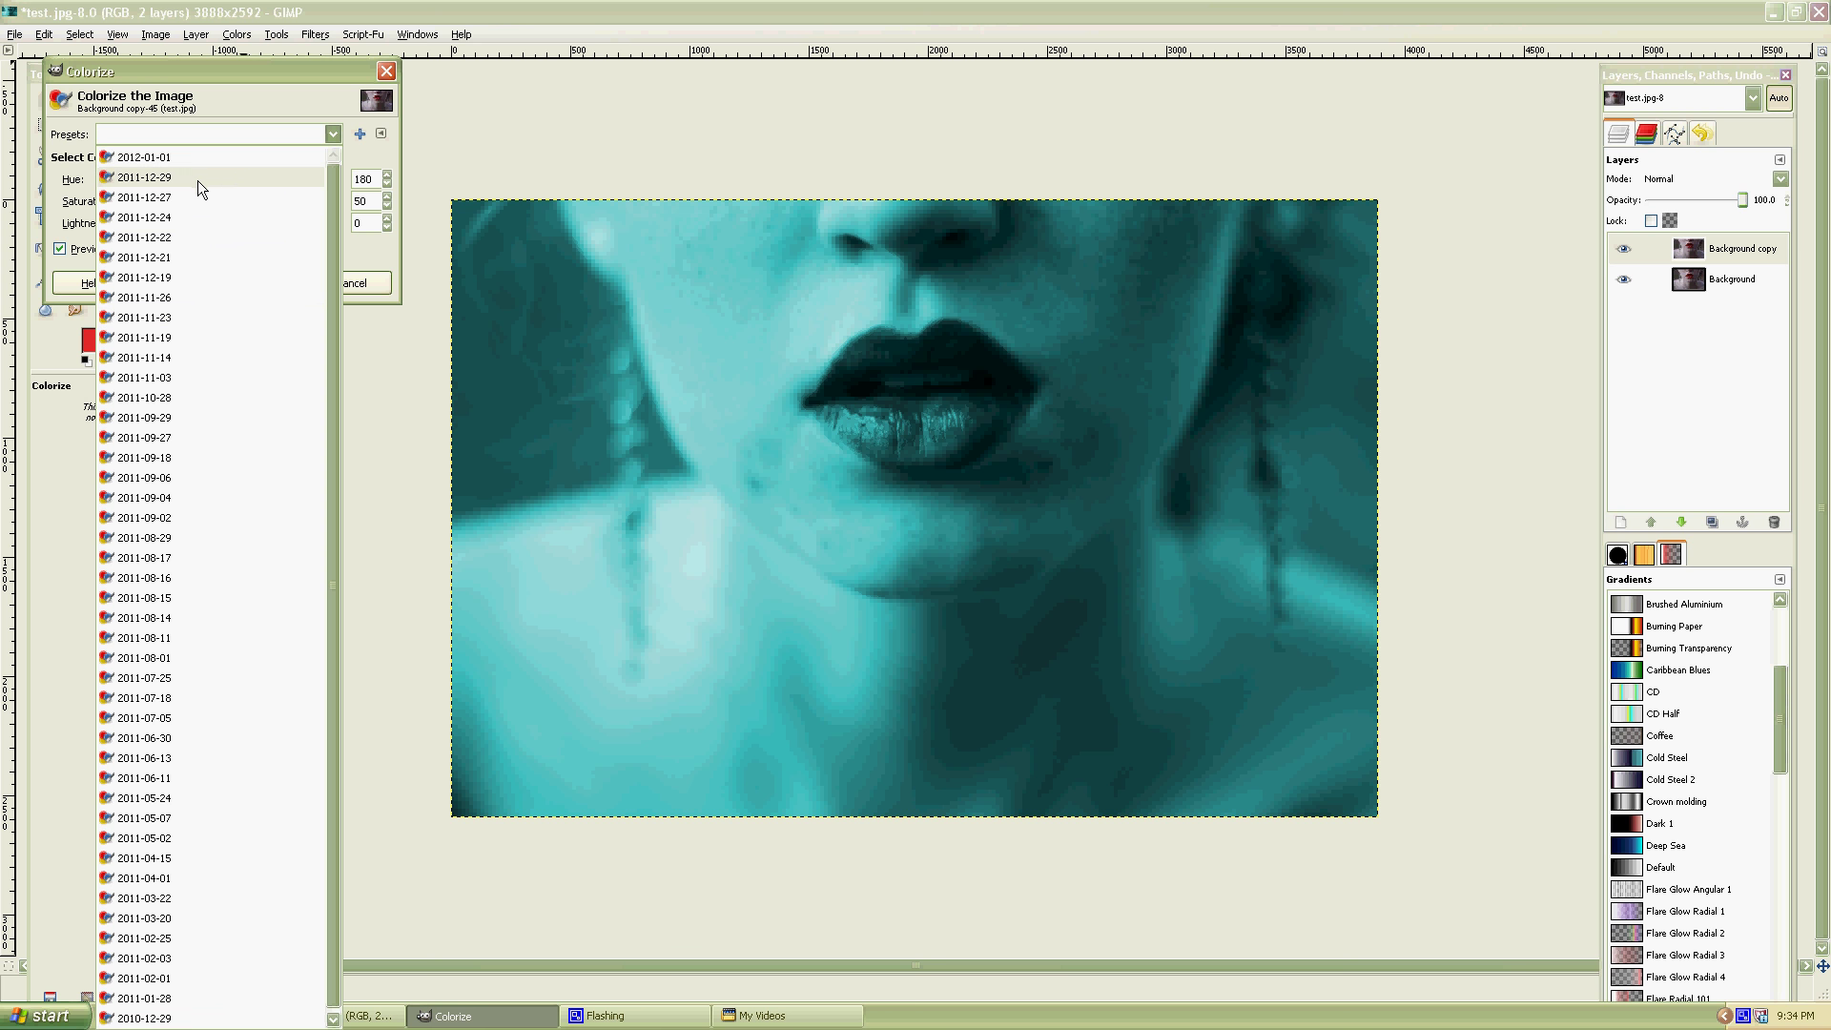
{"action": "left_click", "coordinate": [266, 101]}
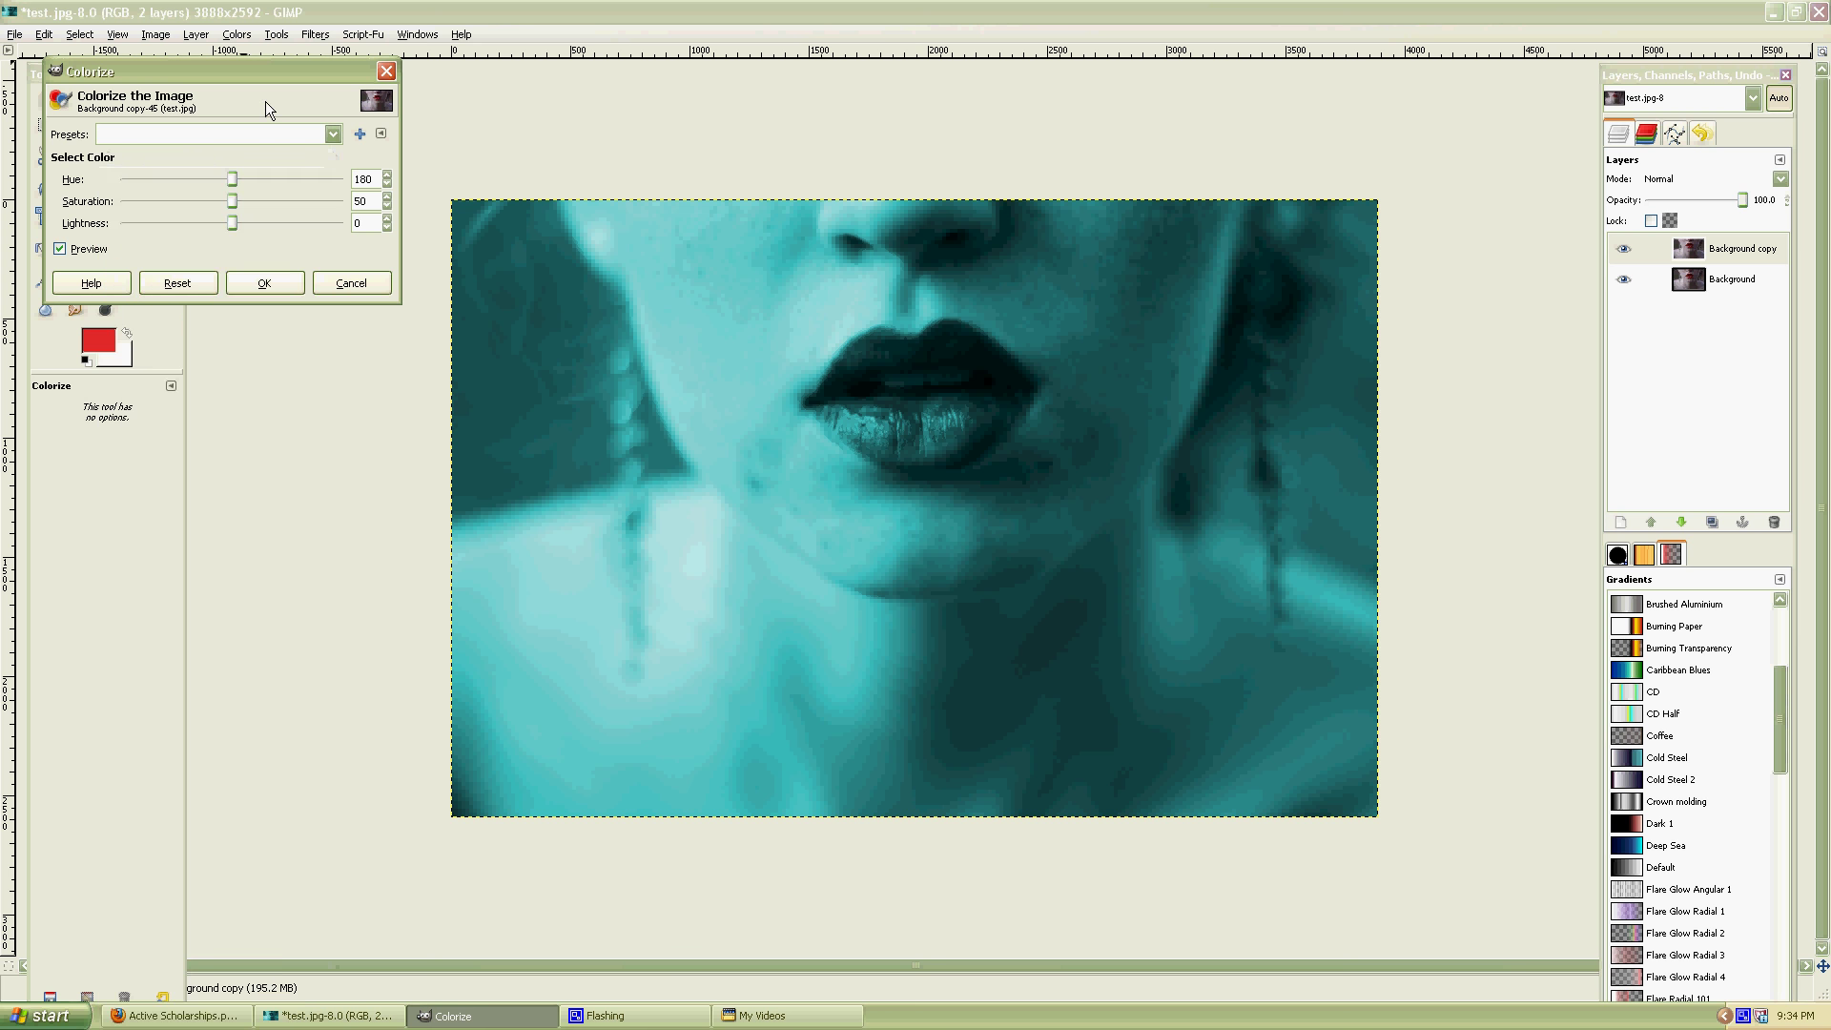
{"action": "left_click_drag", "start_coordinate": [236, 179], "coordinate": [345, 216]}
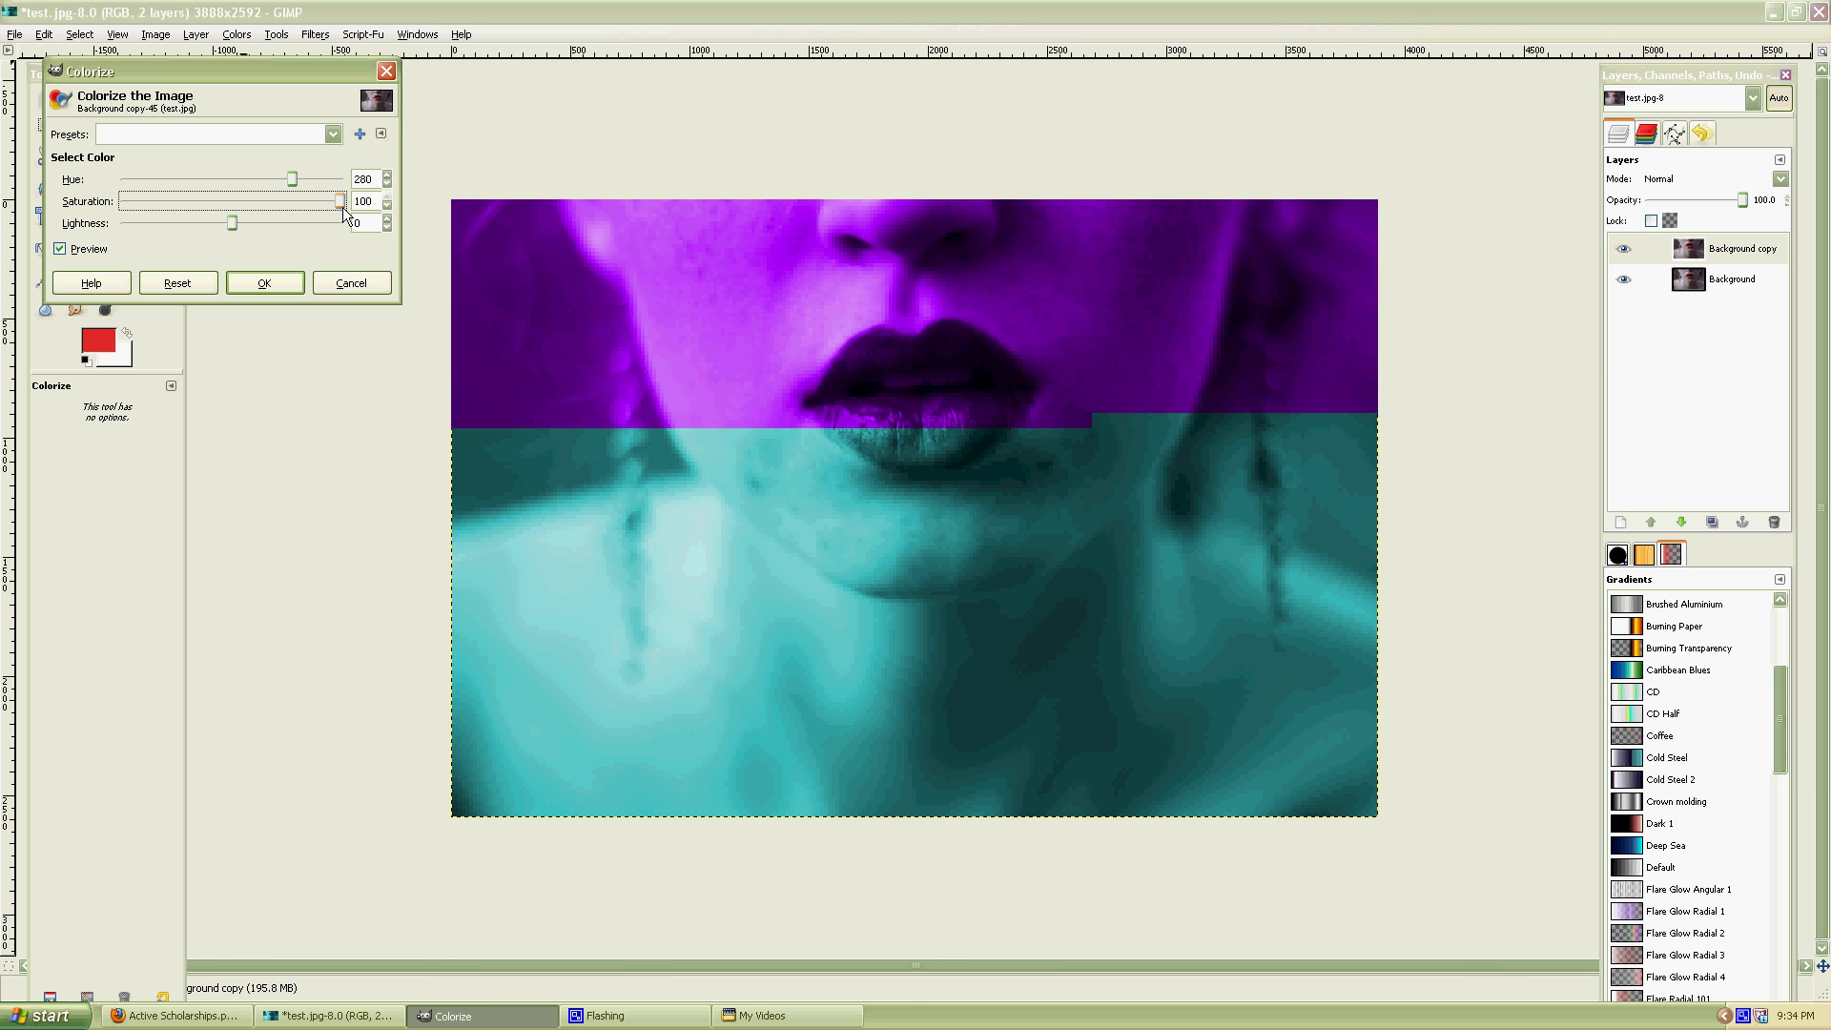
{"action": "left_click_drag", "start_coordinate": [235, 225], "coordinate": [311, 226]}
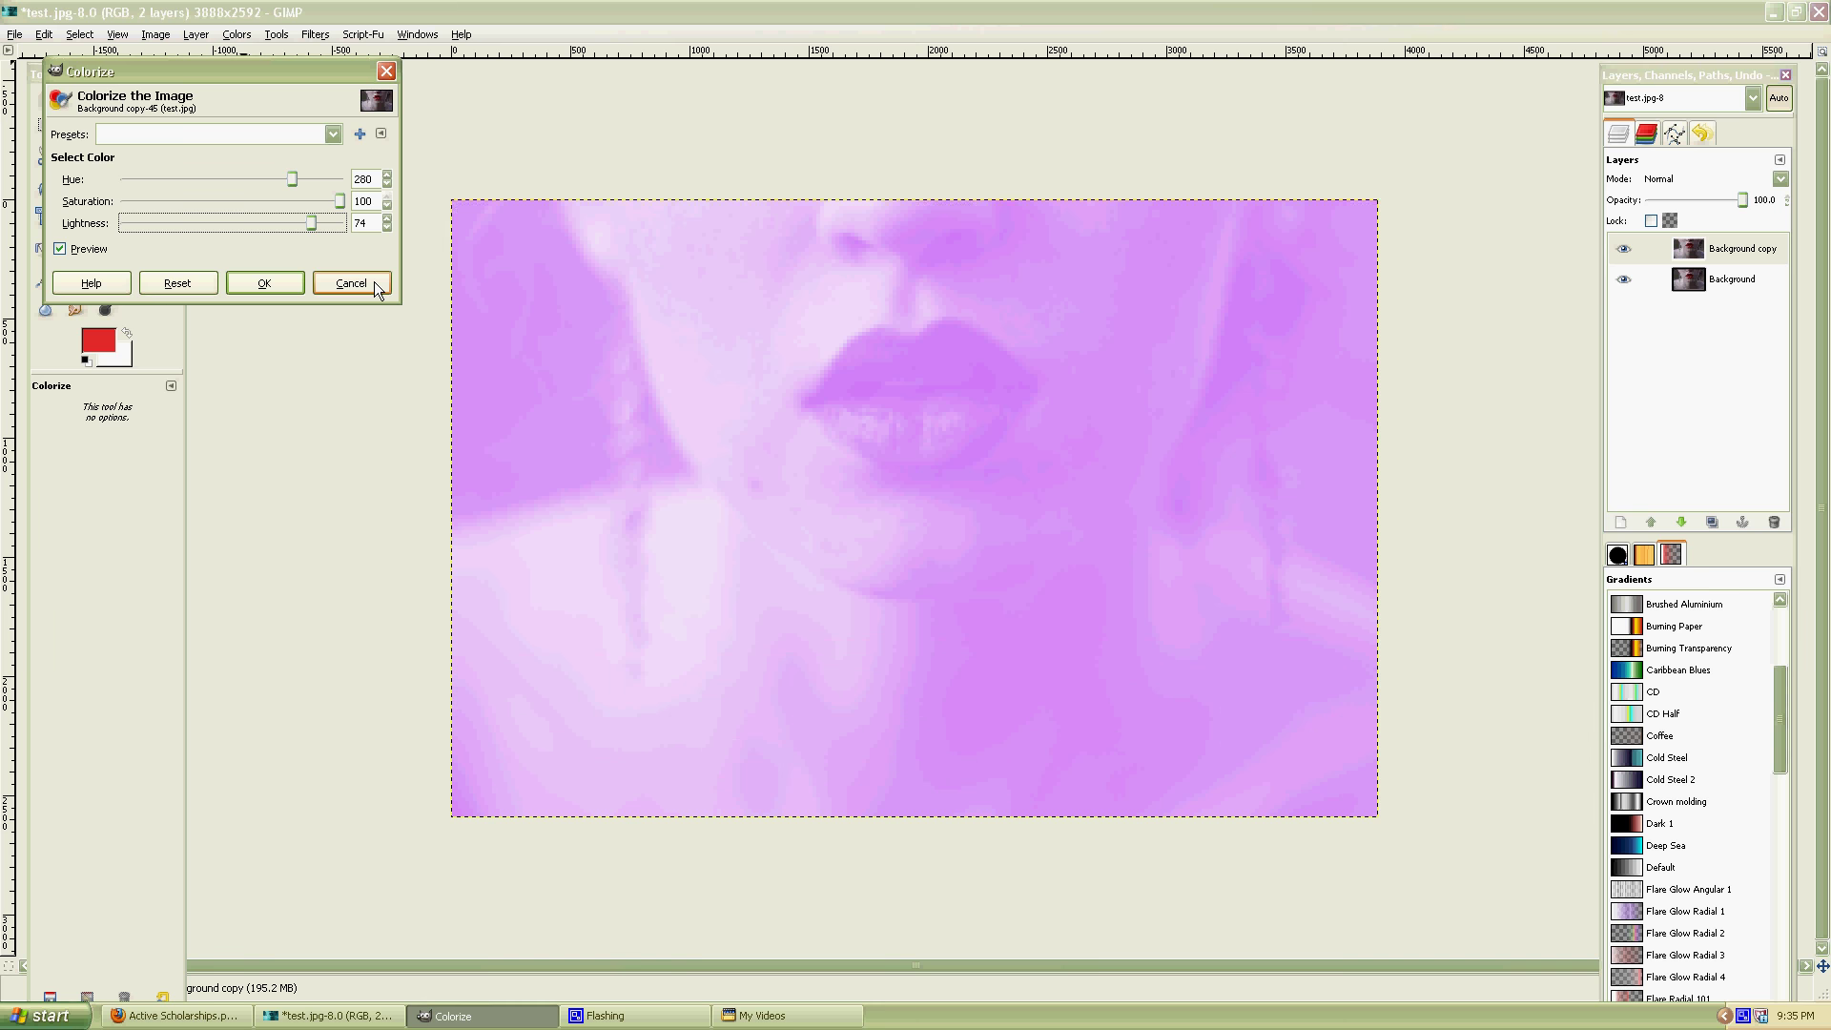
{"action": "left_click", "coordinate": [374, 282]}
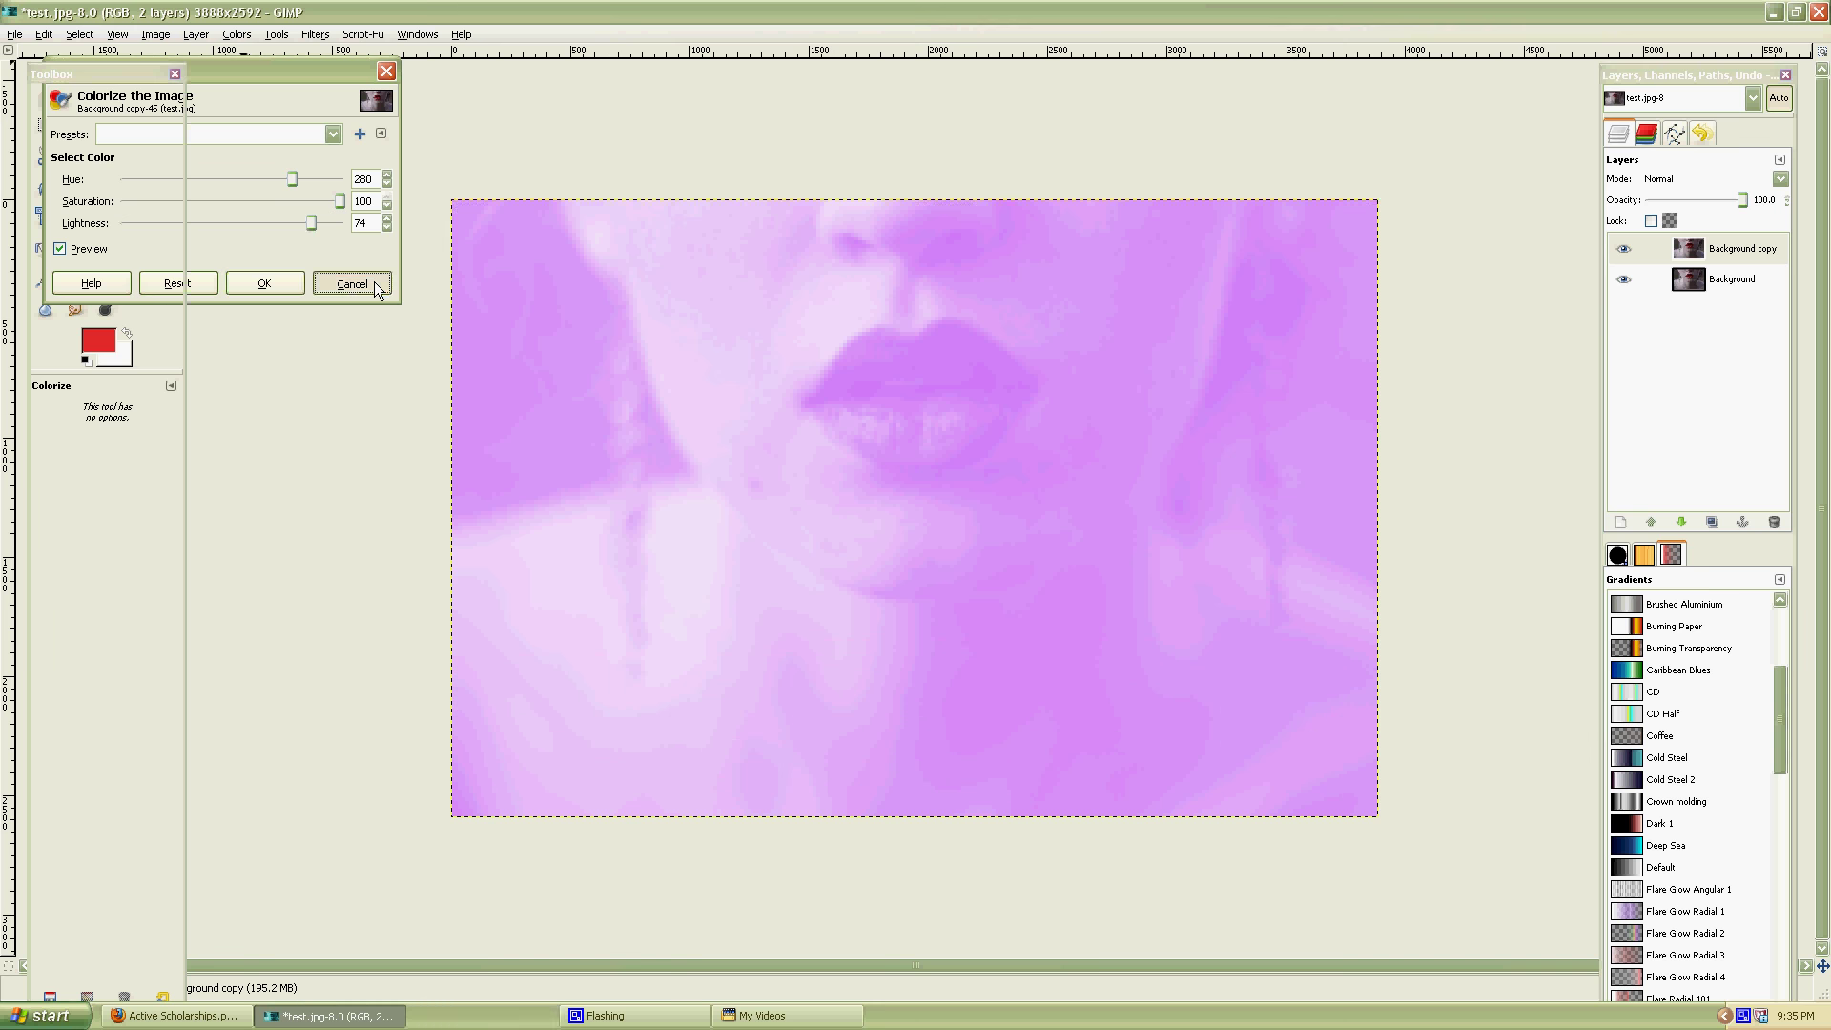
{"action": "left_click", "coordinate": [235, 36]}
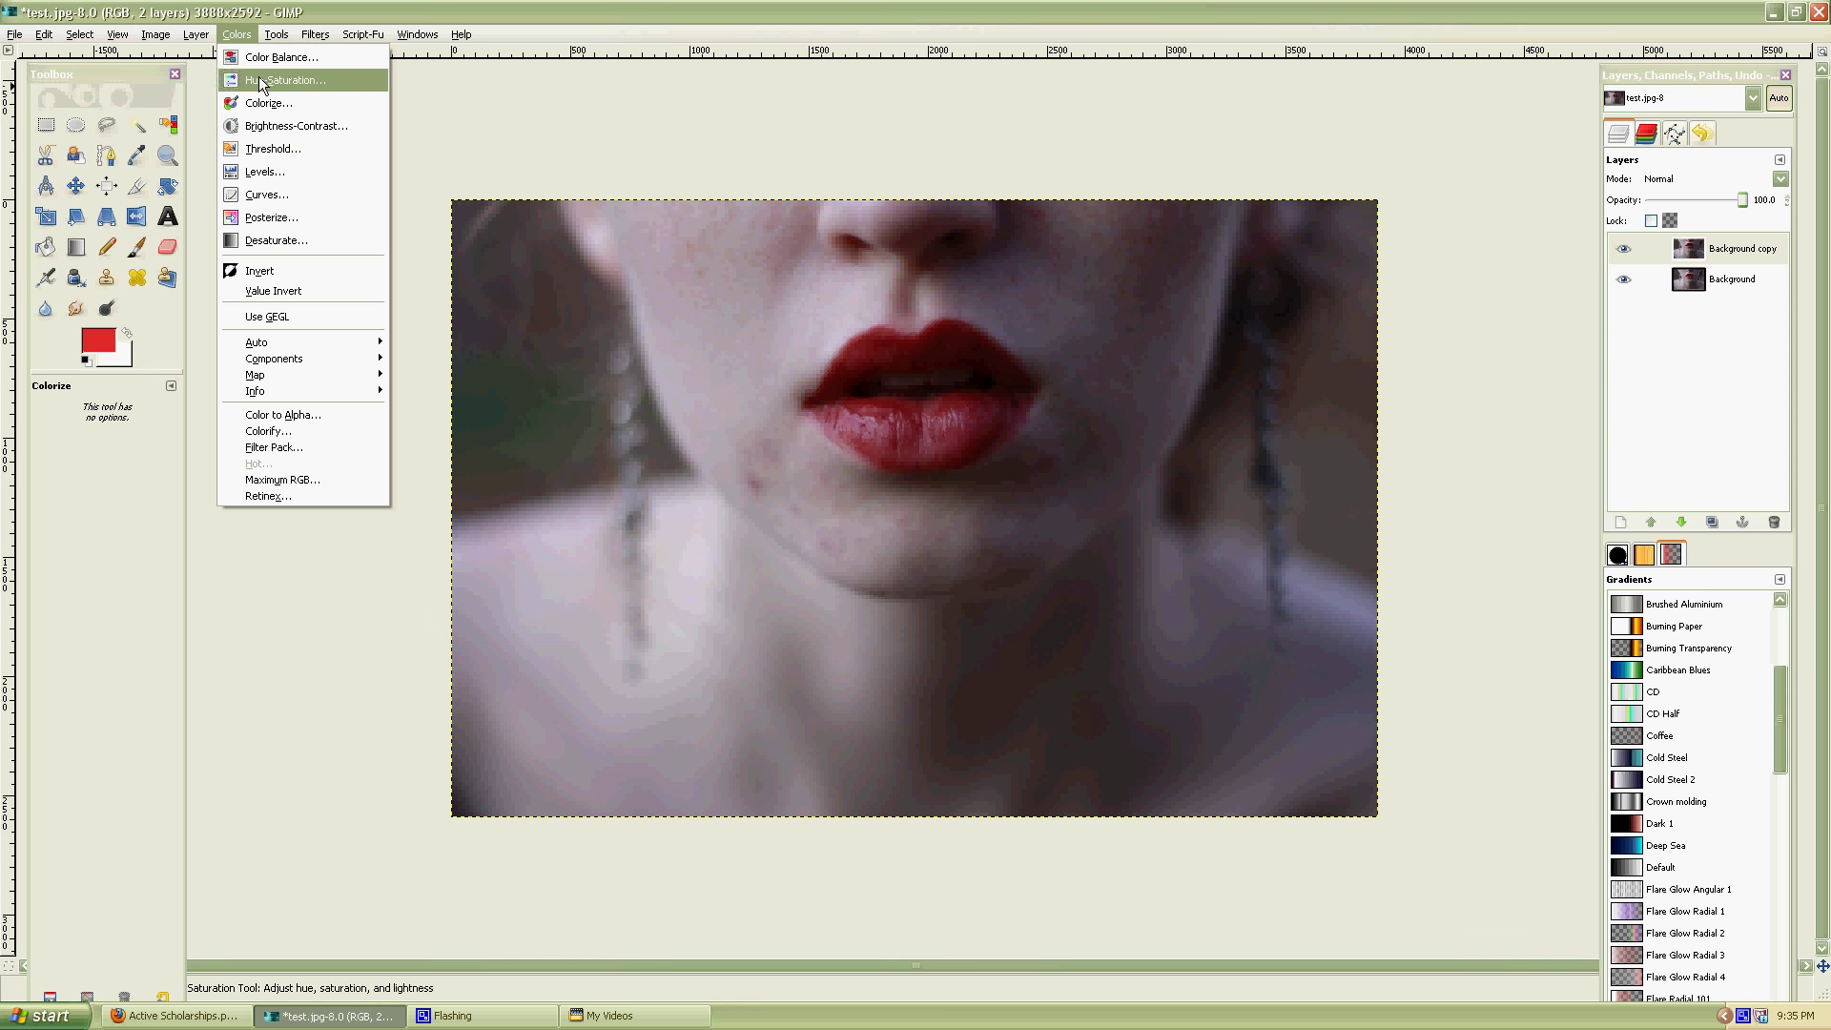
{"action": "left_click", "coordinate": [290, 128]}
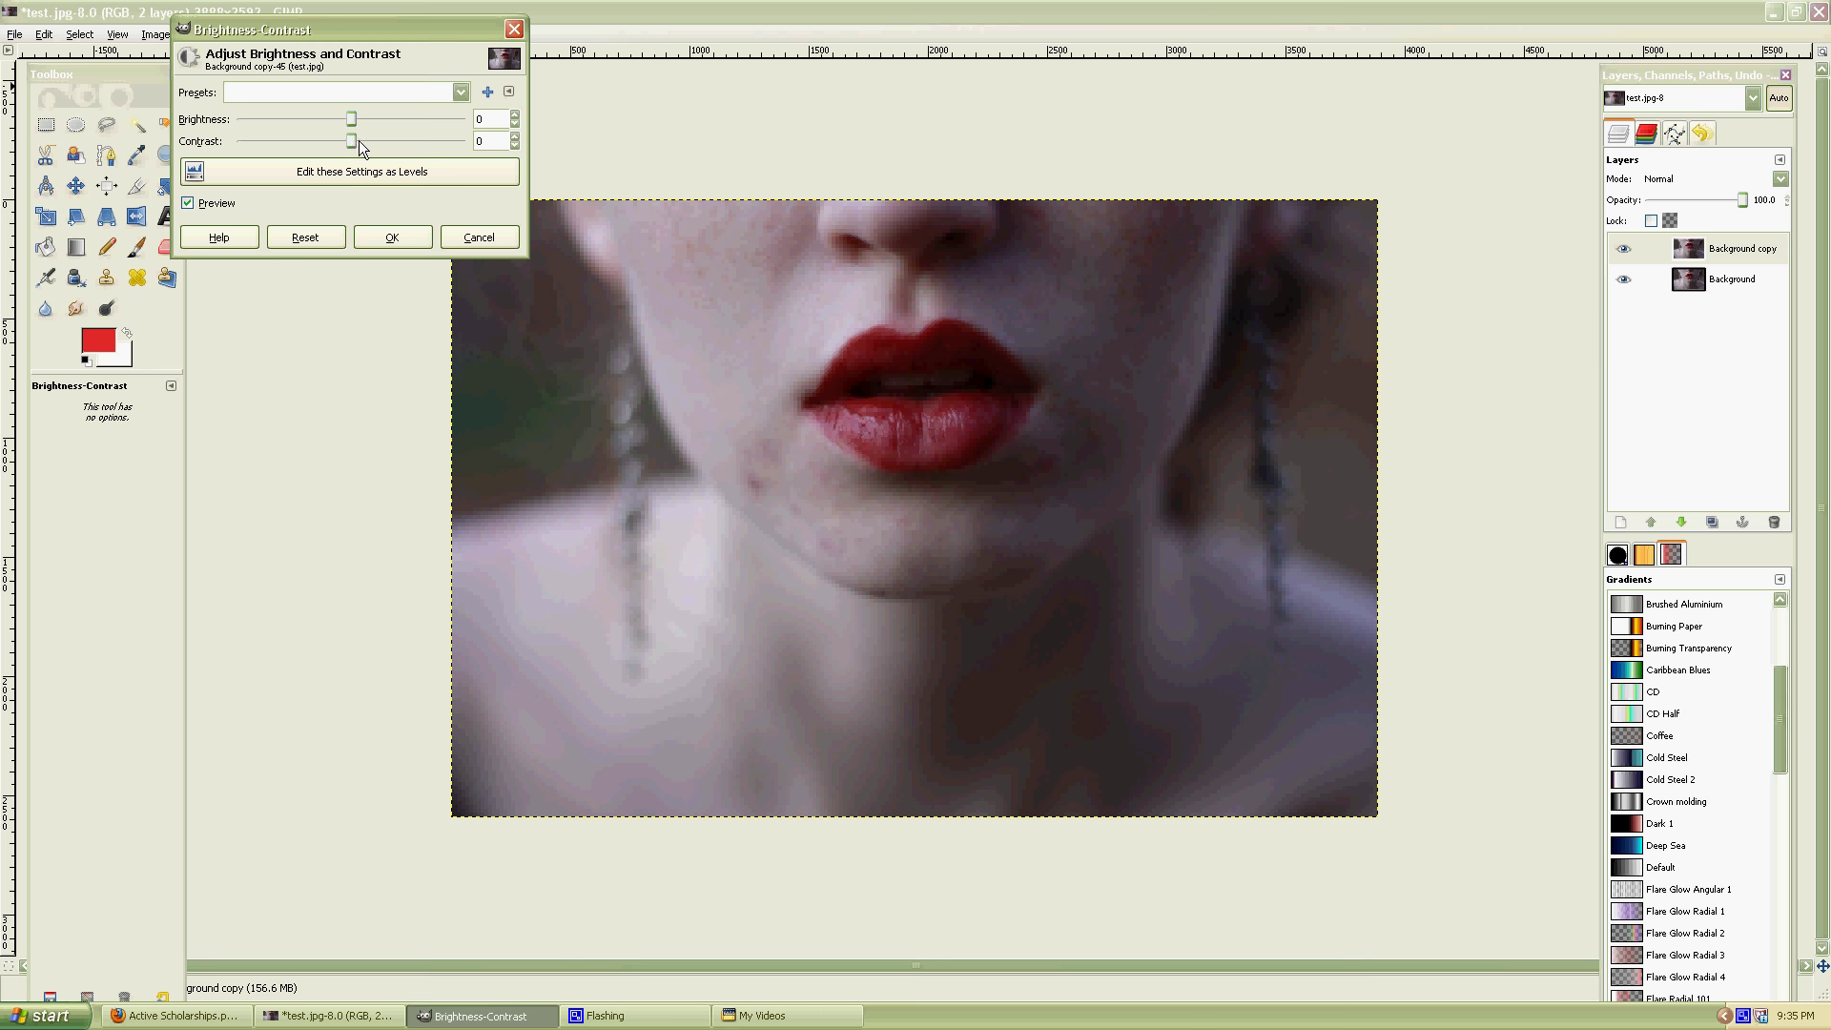
{"action": "left_click_drag", "start_coordinate": [358, 140], "coordinate": [387, 141]}
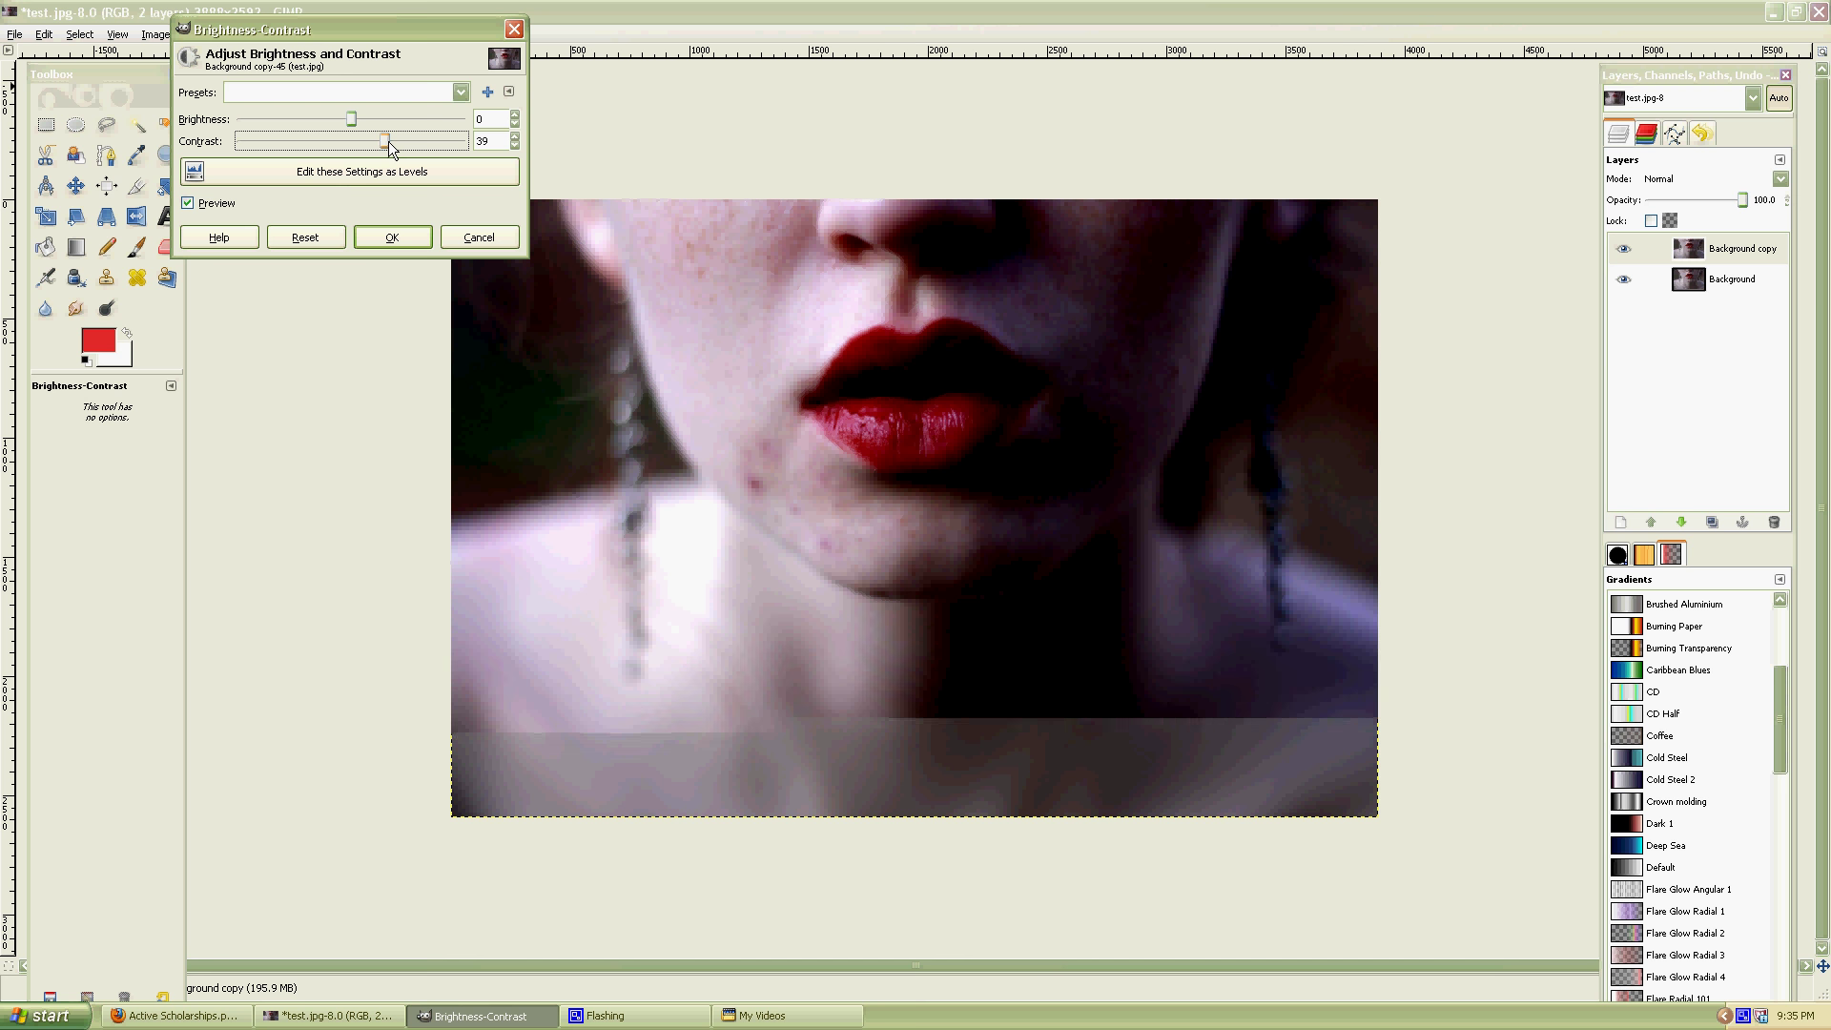
{"action": "left_click_drag", "start_coordinate": [387, 141], "coordinate": [335, 141]}
{"action": "mouse_move", "coordinate": [351, 119]}
{"action": "left_mouse_down"}
{"action": "mouse_move", "coordinate": [409, 118]}
{"action": "mouse_move", "coordinate": [323, 118]}
{"action": "left_mouse_up"}
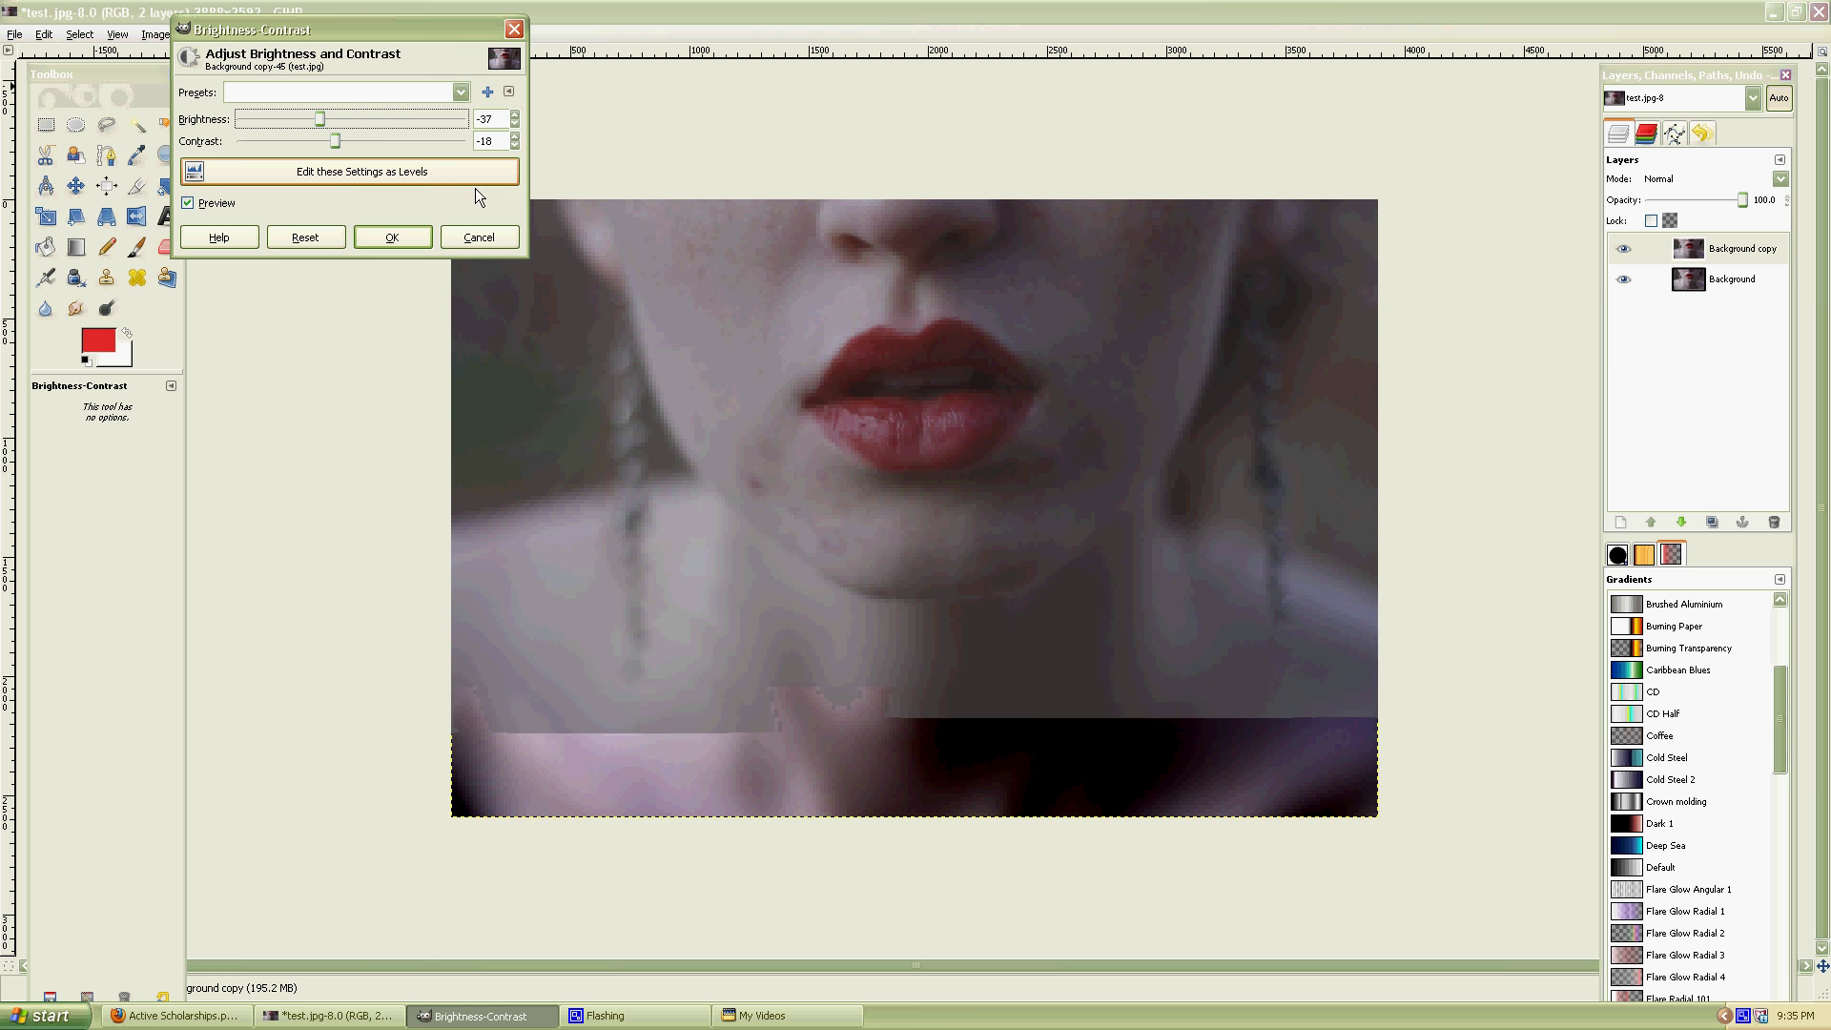
{"action": "left_click", "coordinate": [478, 237]}
{"action": "key", "text": "m"}
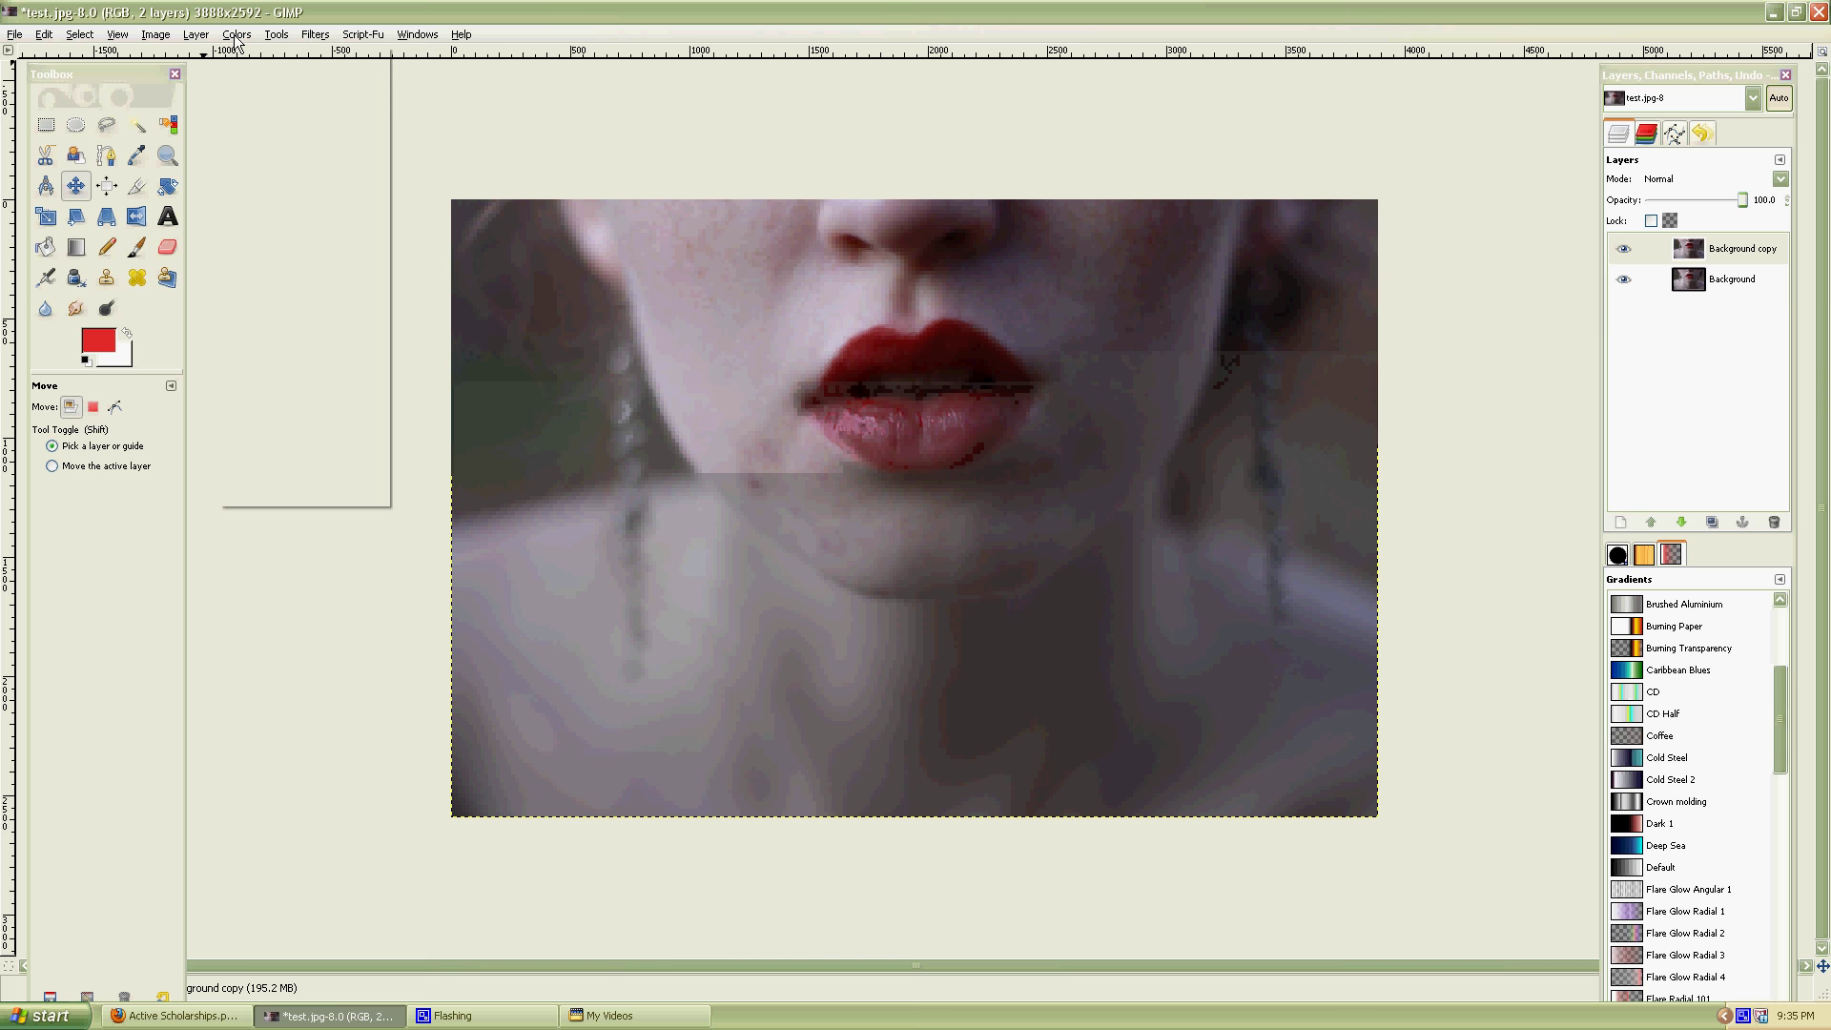
Preview a Threshold on the Background copy with the range set to 48–140.
{"action": "left_click", "coordinate": [236, 34]}
{"action": "left_click", "coordinate": [284, 149]}
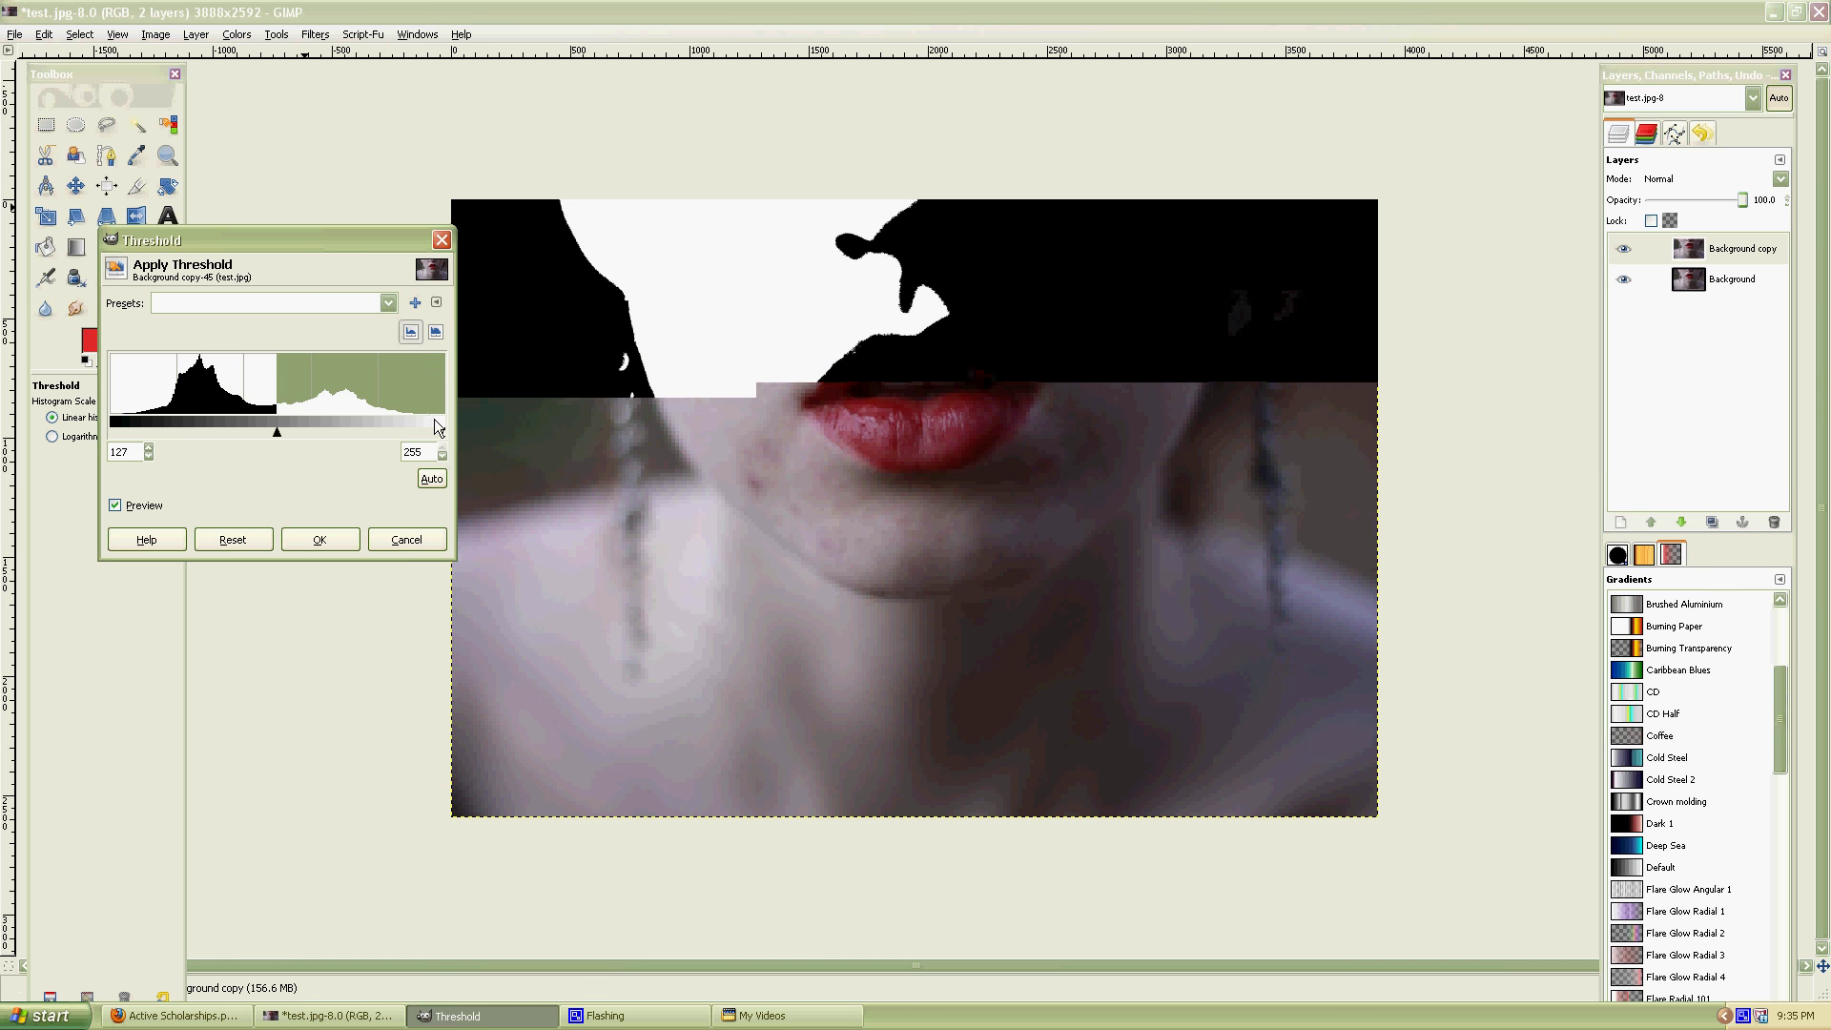
{"action": "left_click_drag", "start_coordinate": [438, 432], "coordinate": [418, 434]}
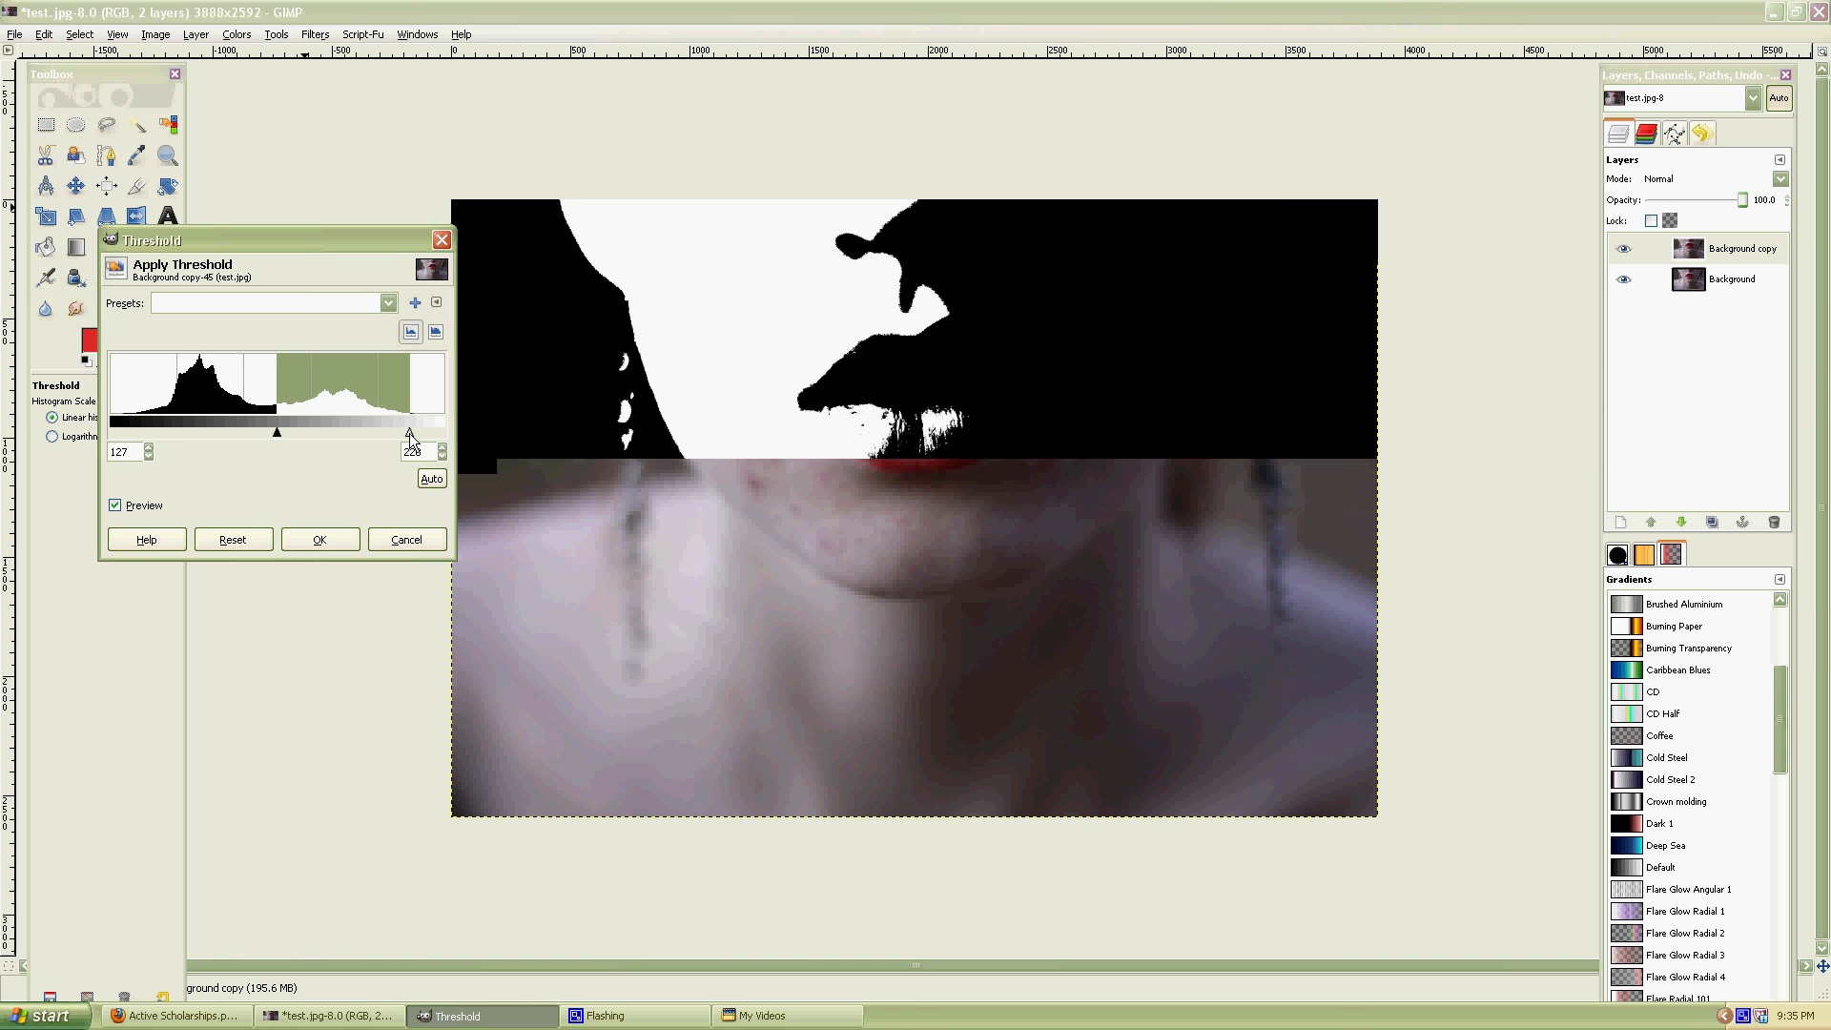
{"action": "left_click_drag", "start_coordinate": [381, 432], "coordinate": [174, 433]}
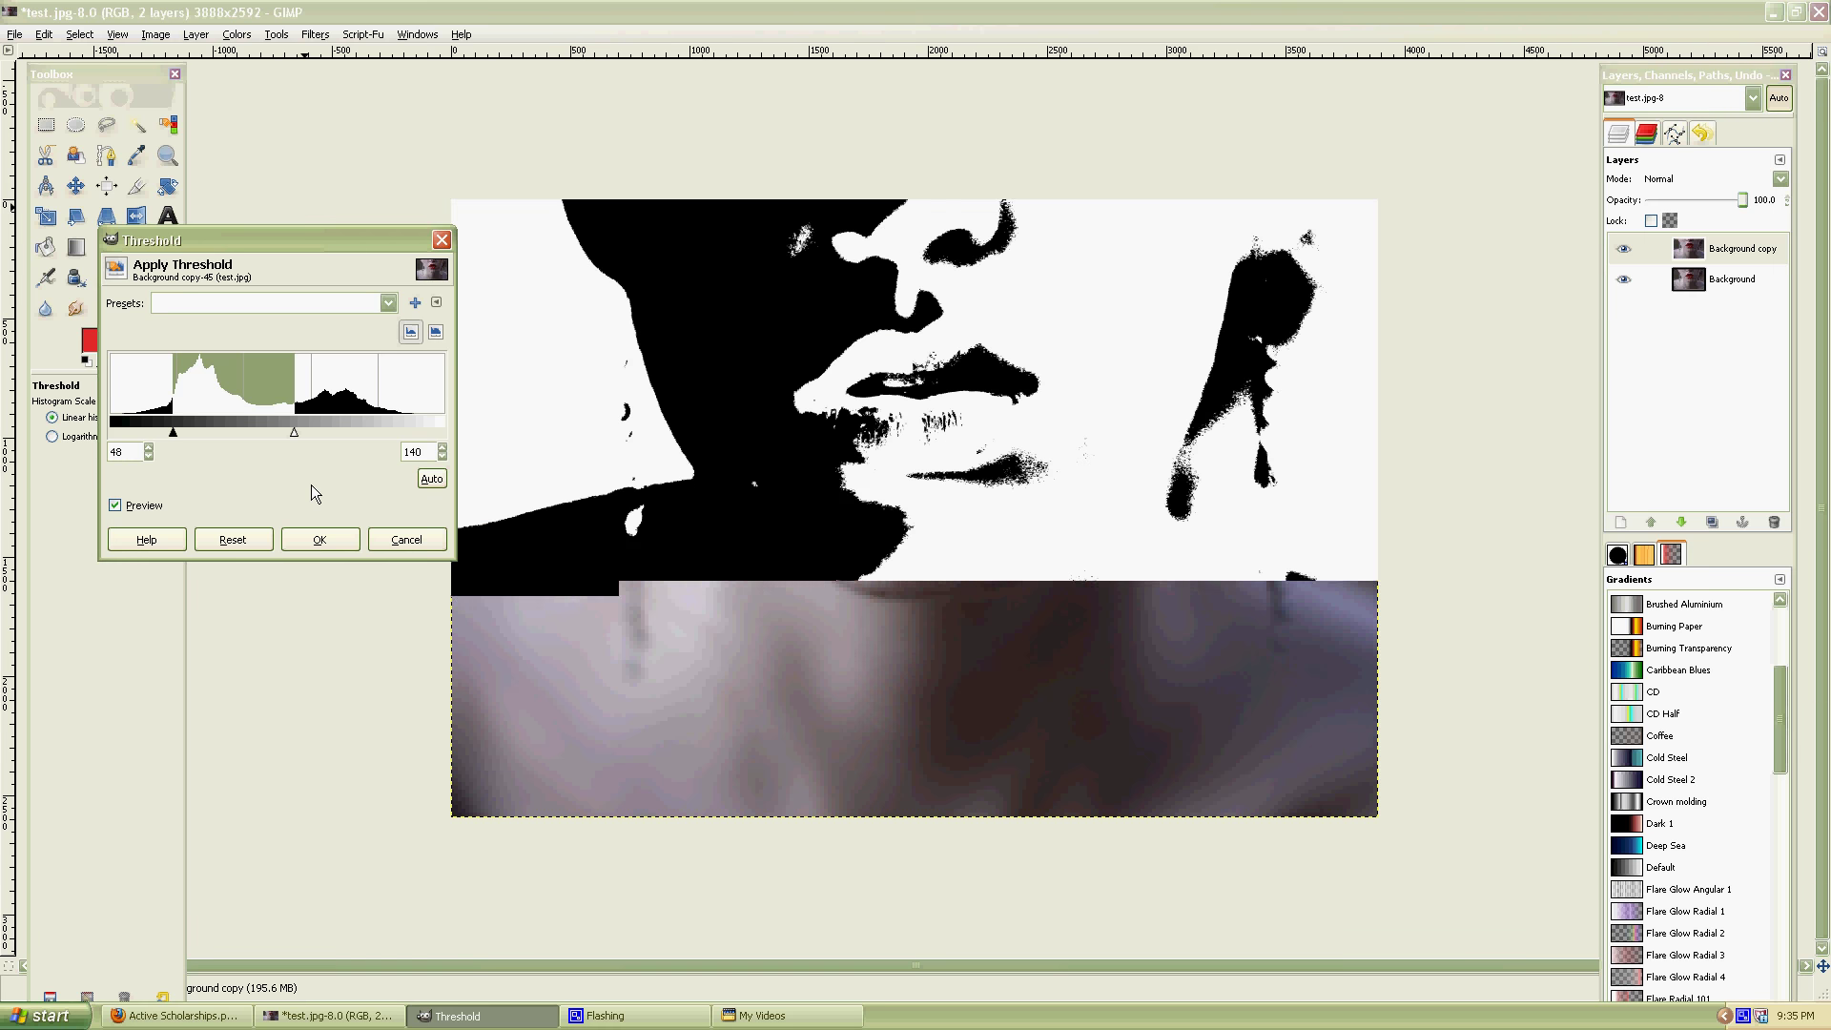
Cancel the threshold and try Levels input values of 13, 1.01 and 233.
{"action": "left_click", "coordinate": [401, 539]}
{"action": "left_click", "coordinate": [236, 34]}
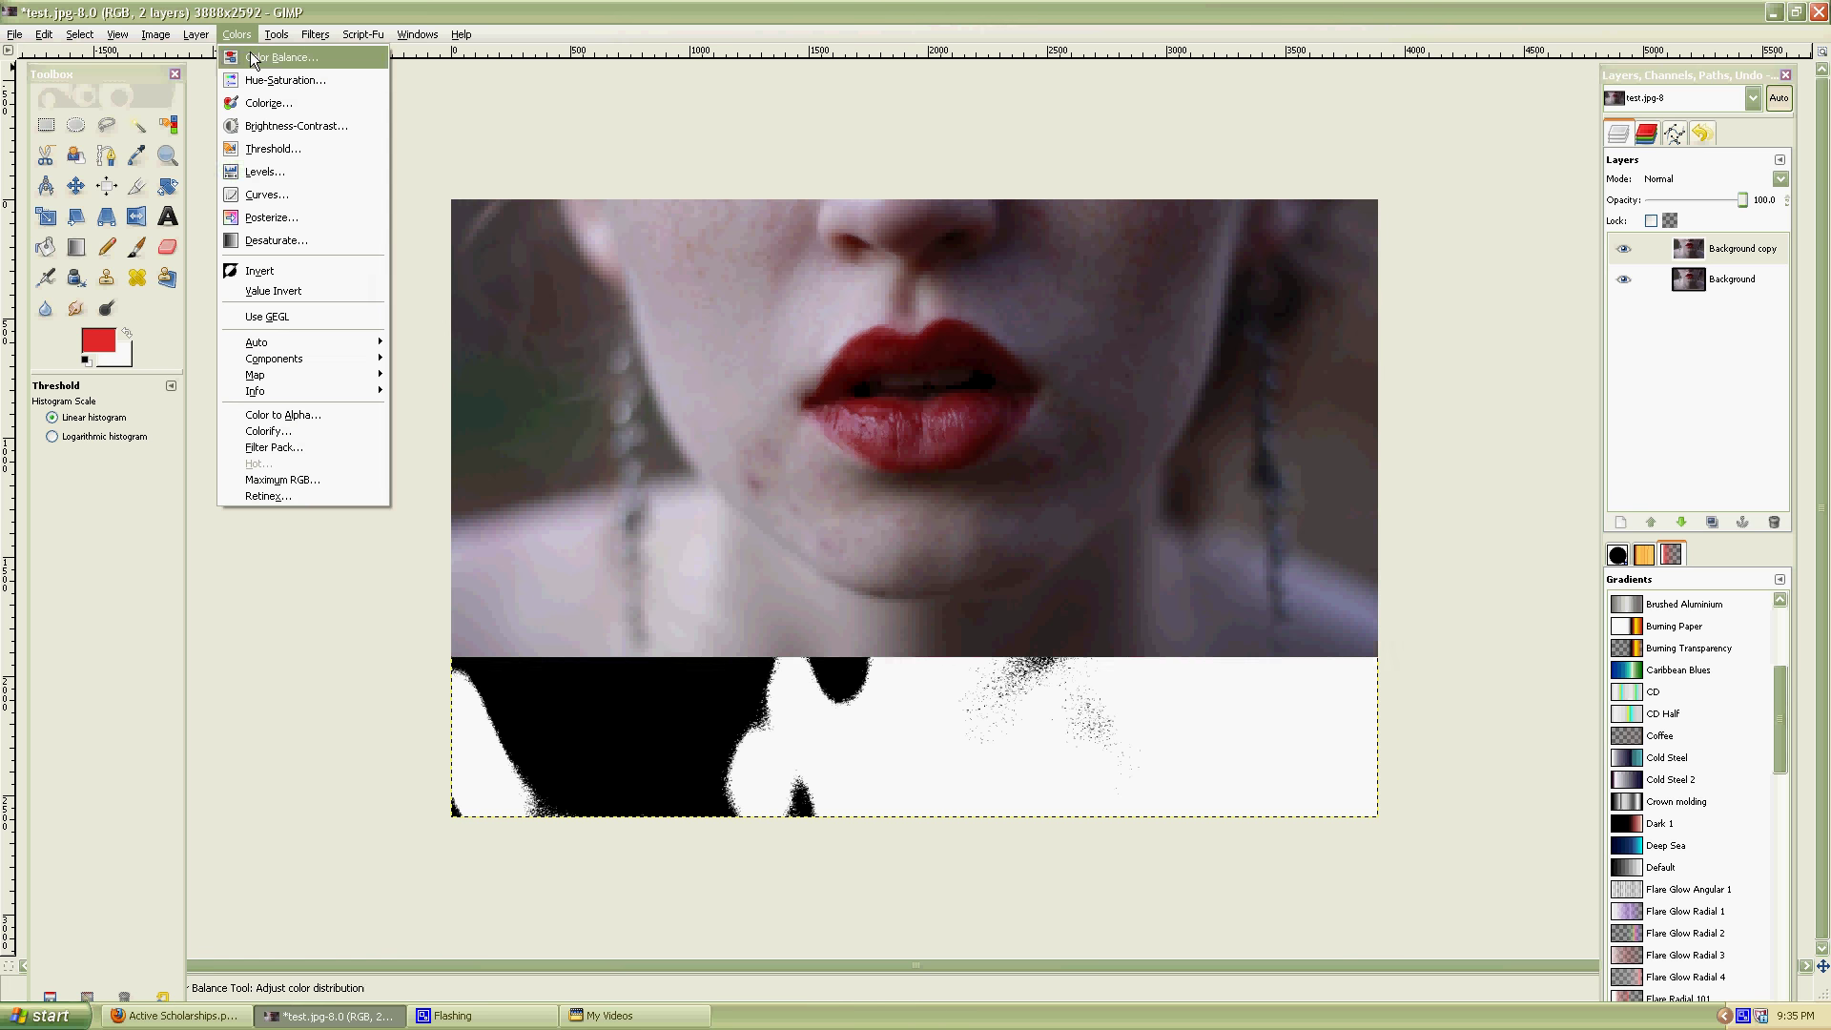
{"action": "left_click", "coordinate": [261, 174]}
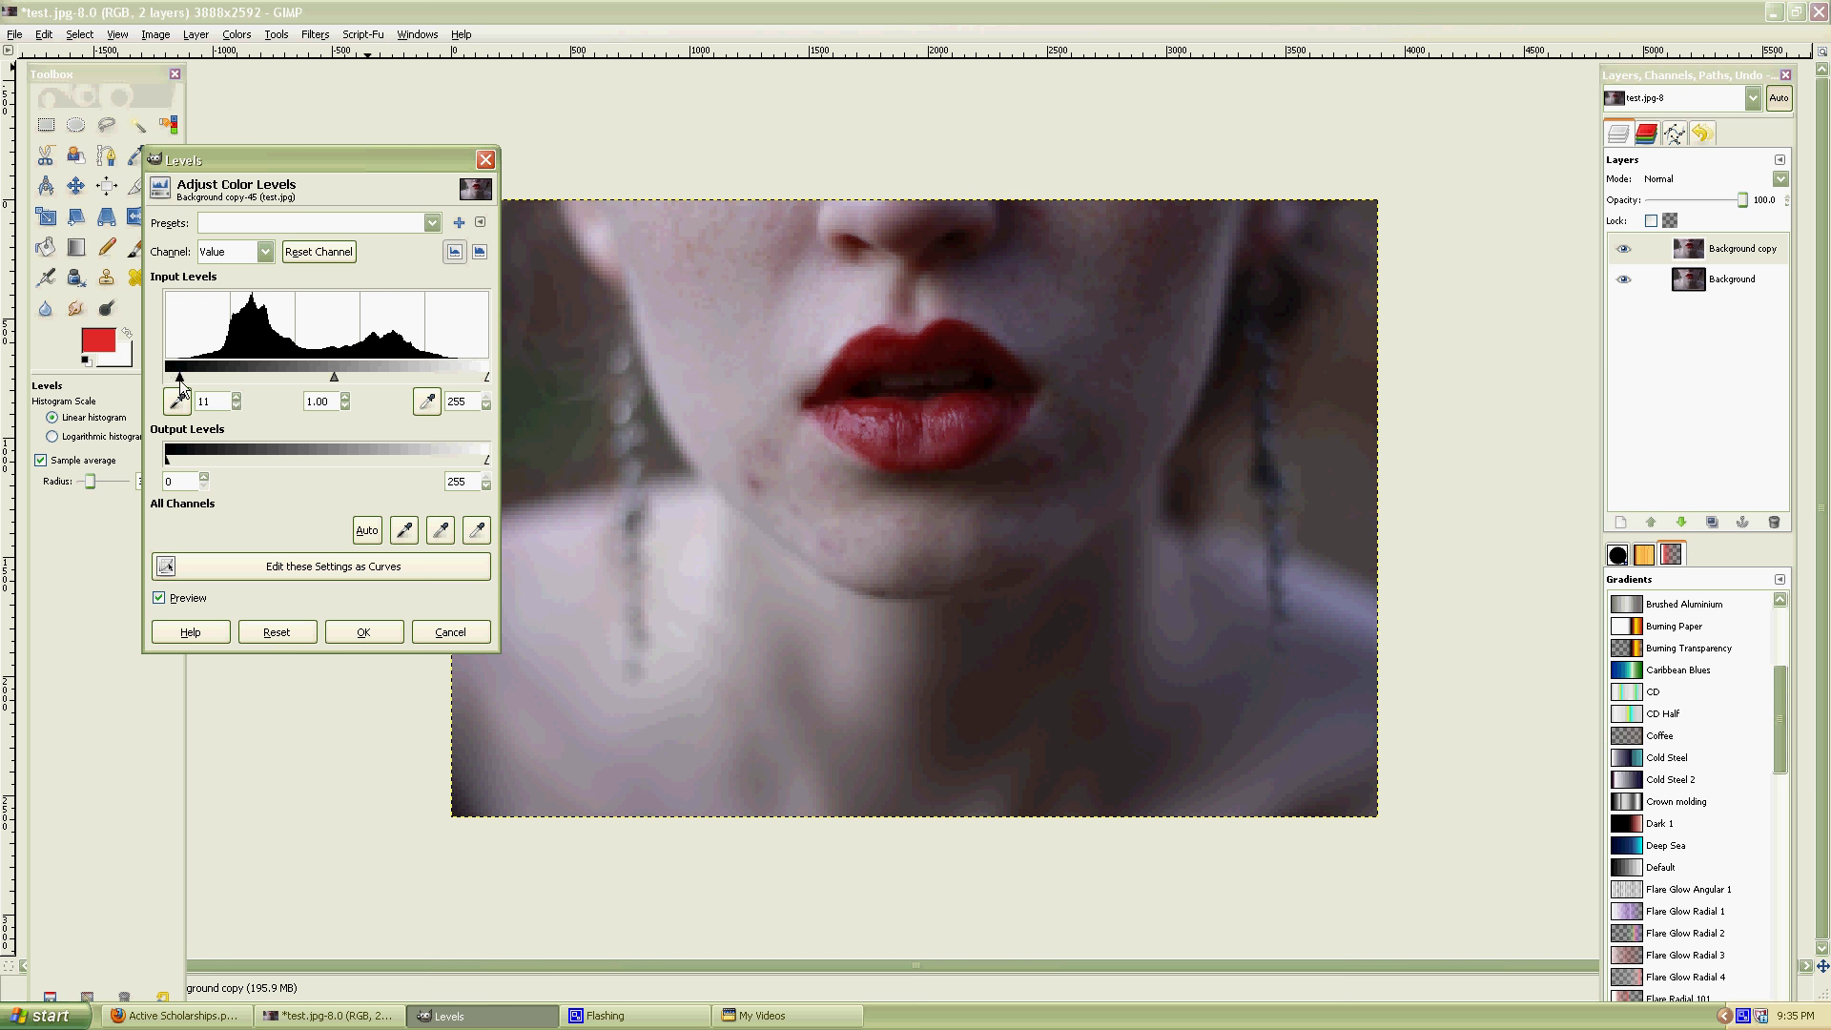
{"action": "left_click_drag", "start_coordinate": [180, 379], "coordinate": [181, 379]}
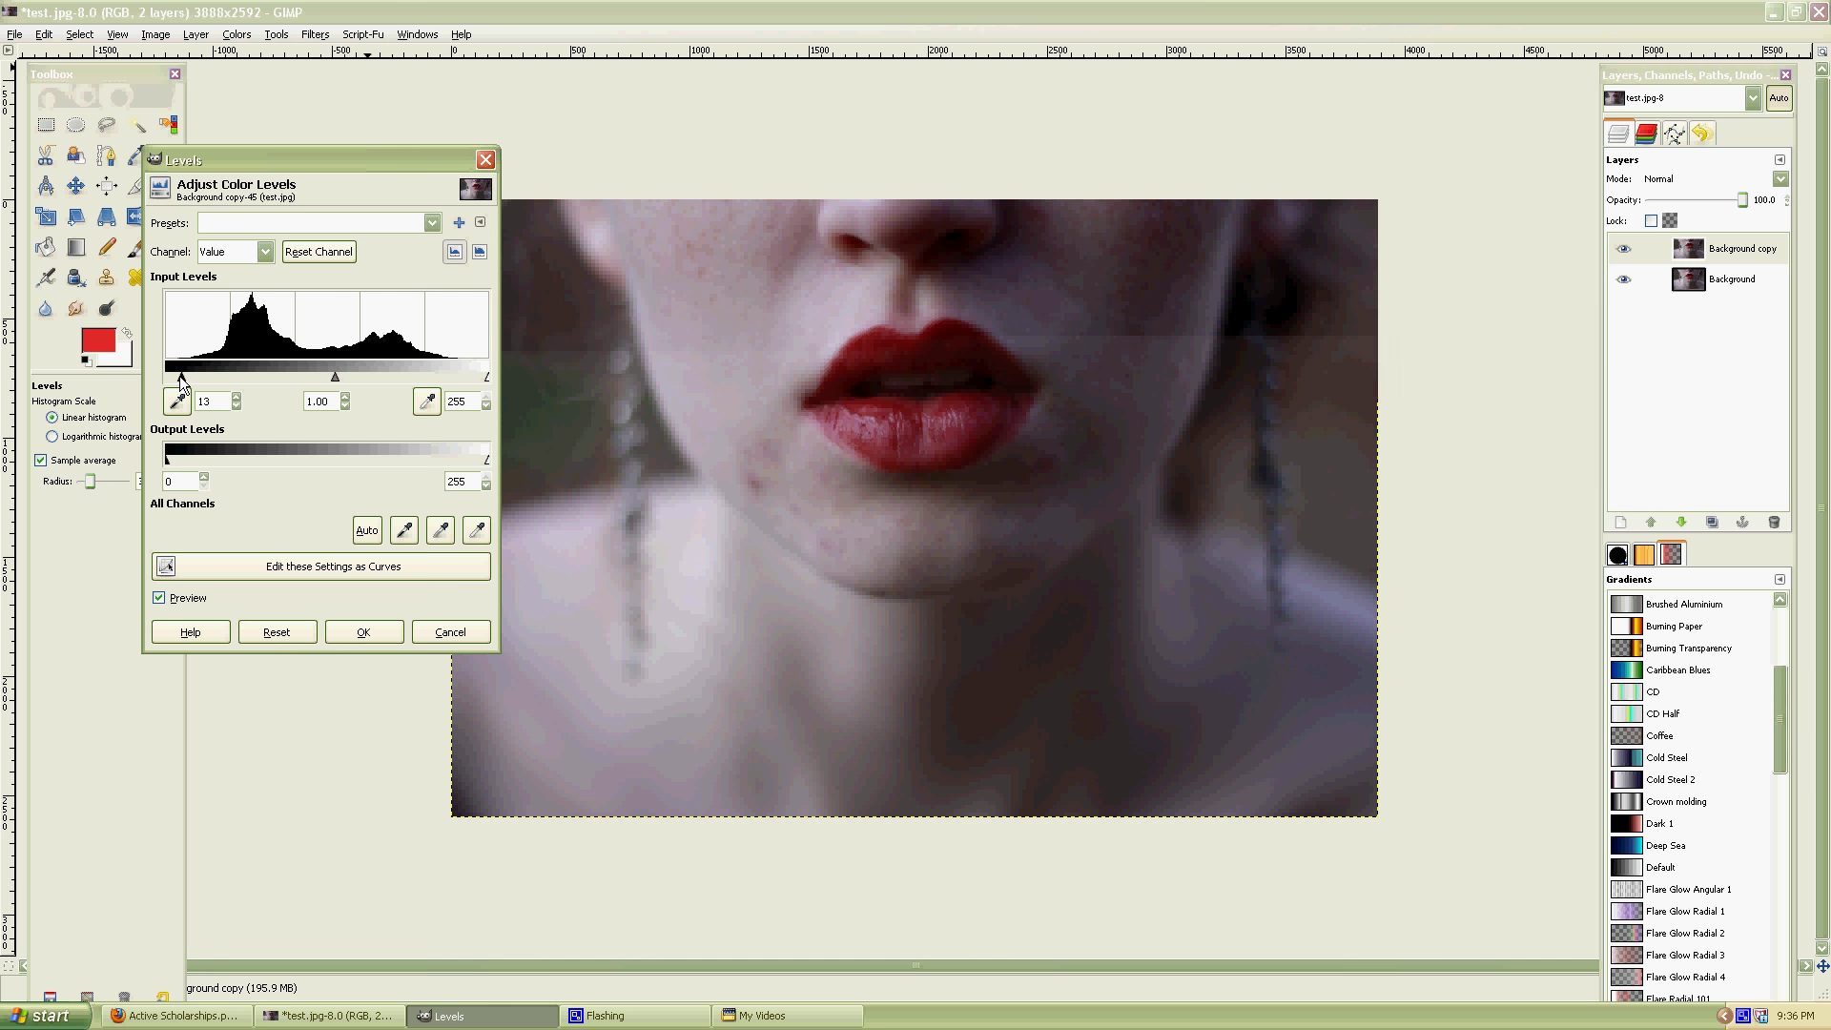
{"action": "left_click_drag", "start_coordinate": [487, 378], "coordinate": [461, 367]}
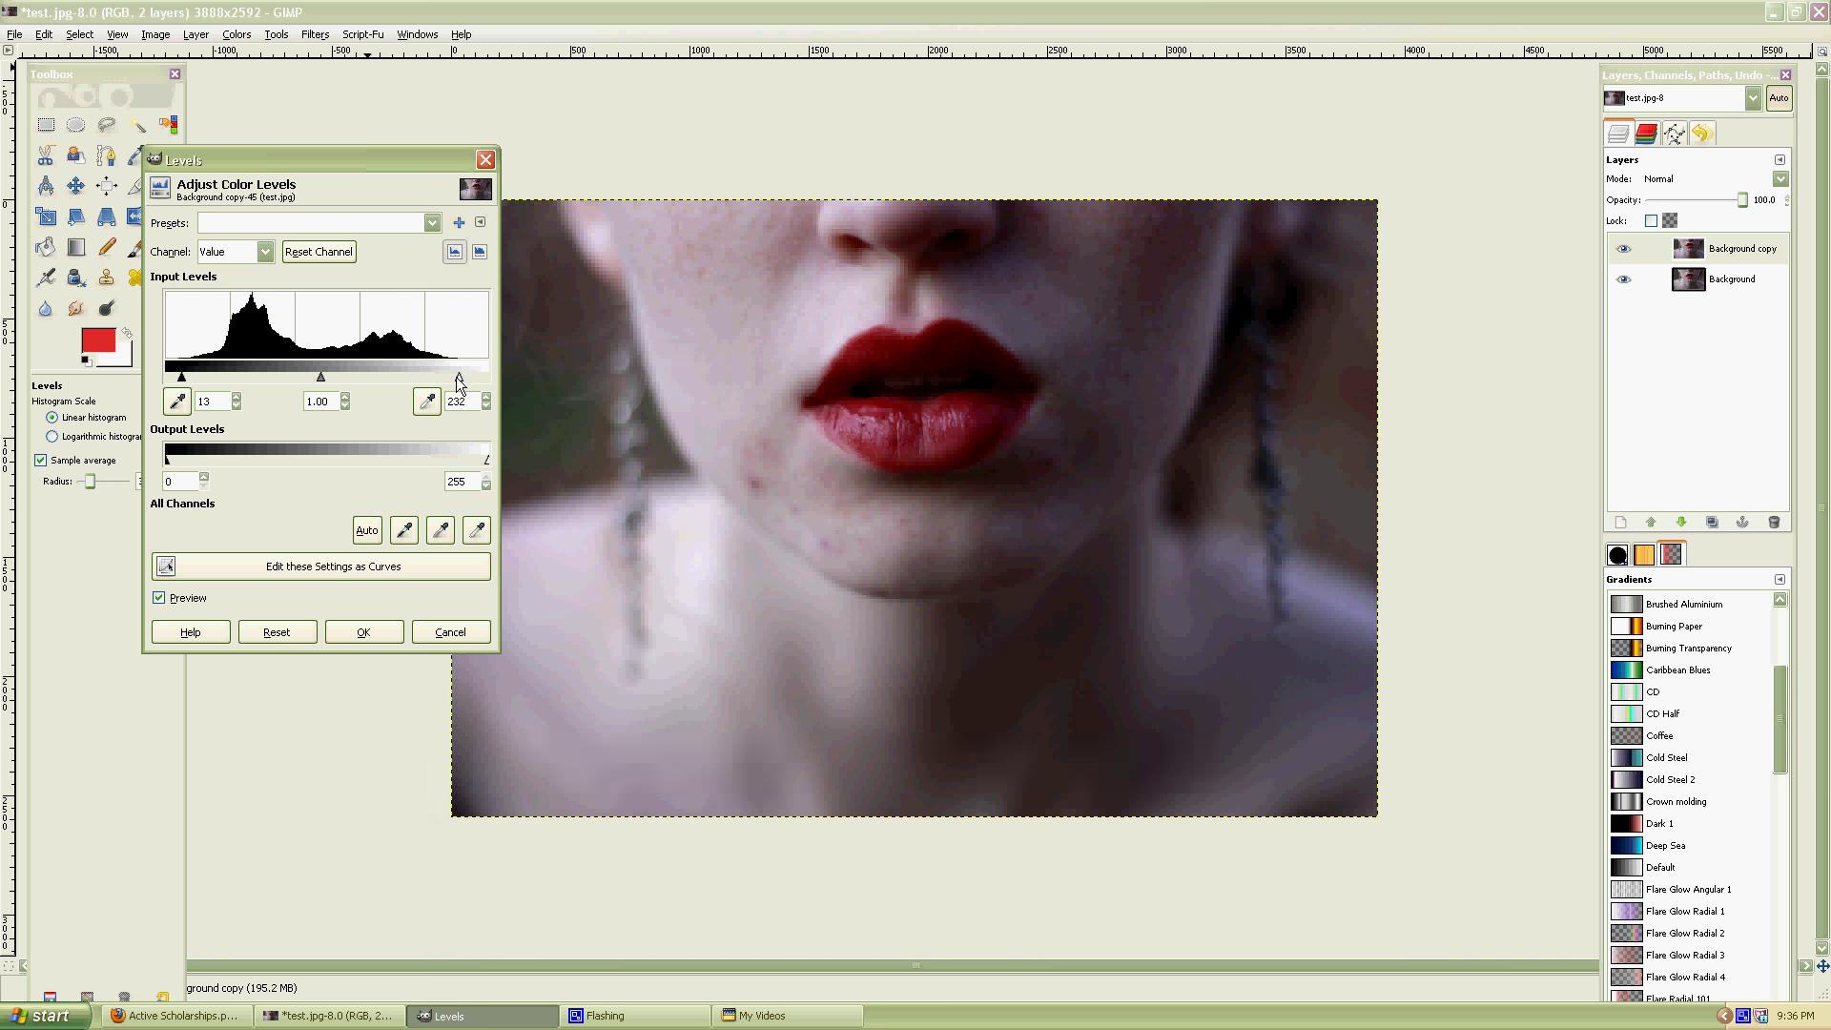
{"action": "left_click_drag", "start_coordinate": [380, 377], "coordinate": [460, 379]}
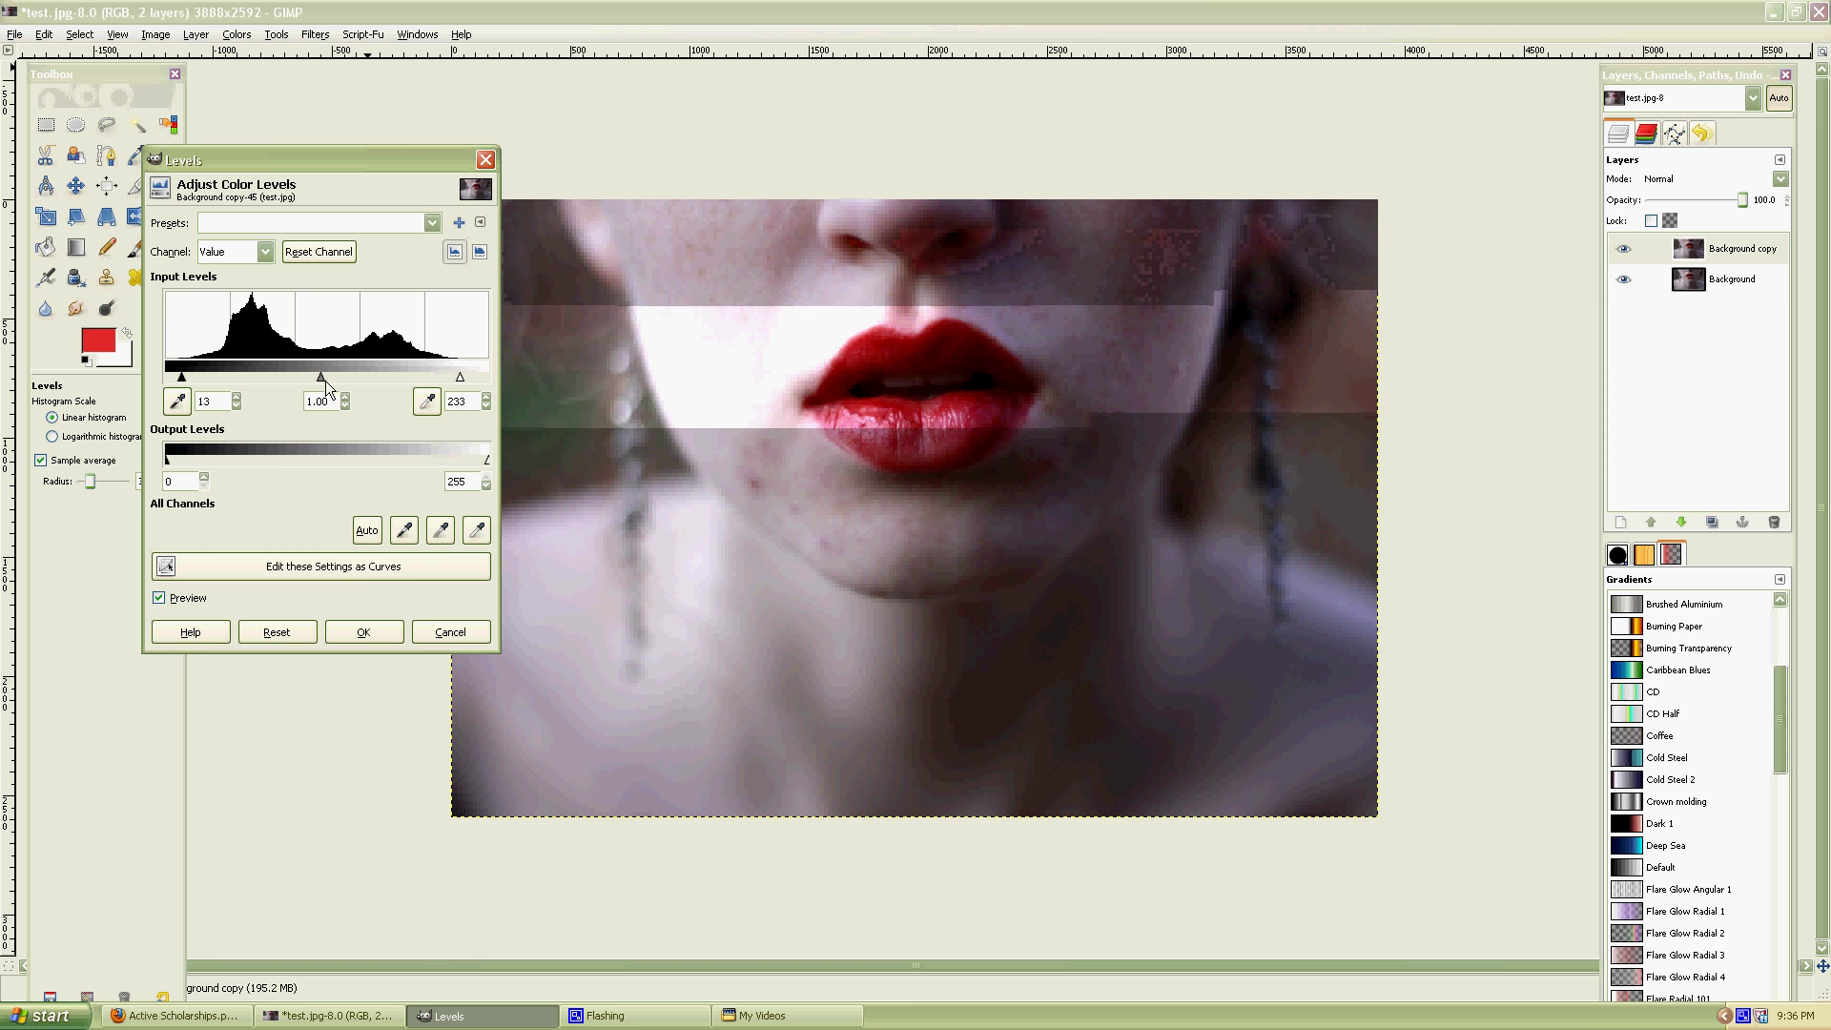
{"action": "mouse_move", "coordinate": [323, 386]}
{"action": "left_mouse_down"}
{"action": "mouse_move", "coordinate": [281, 385]}
{"action": "mouse_move", "coordinate": [322, 387]}
{"action": "left_mouse_up"}
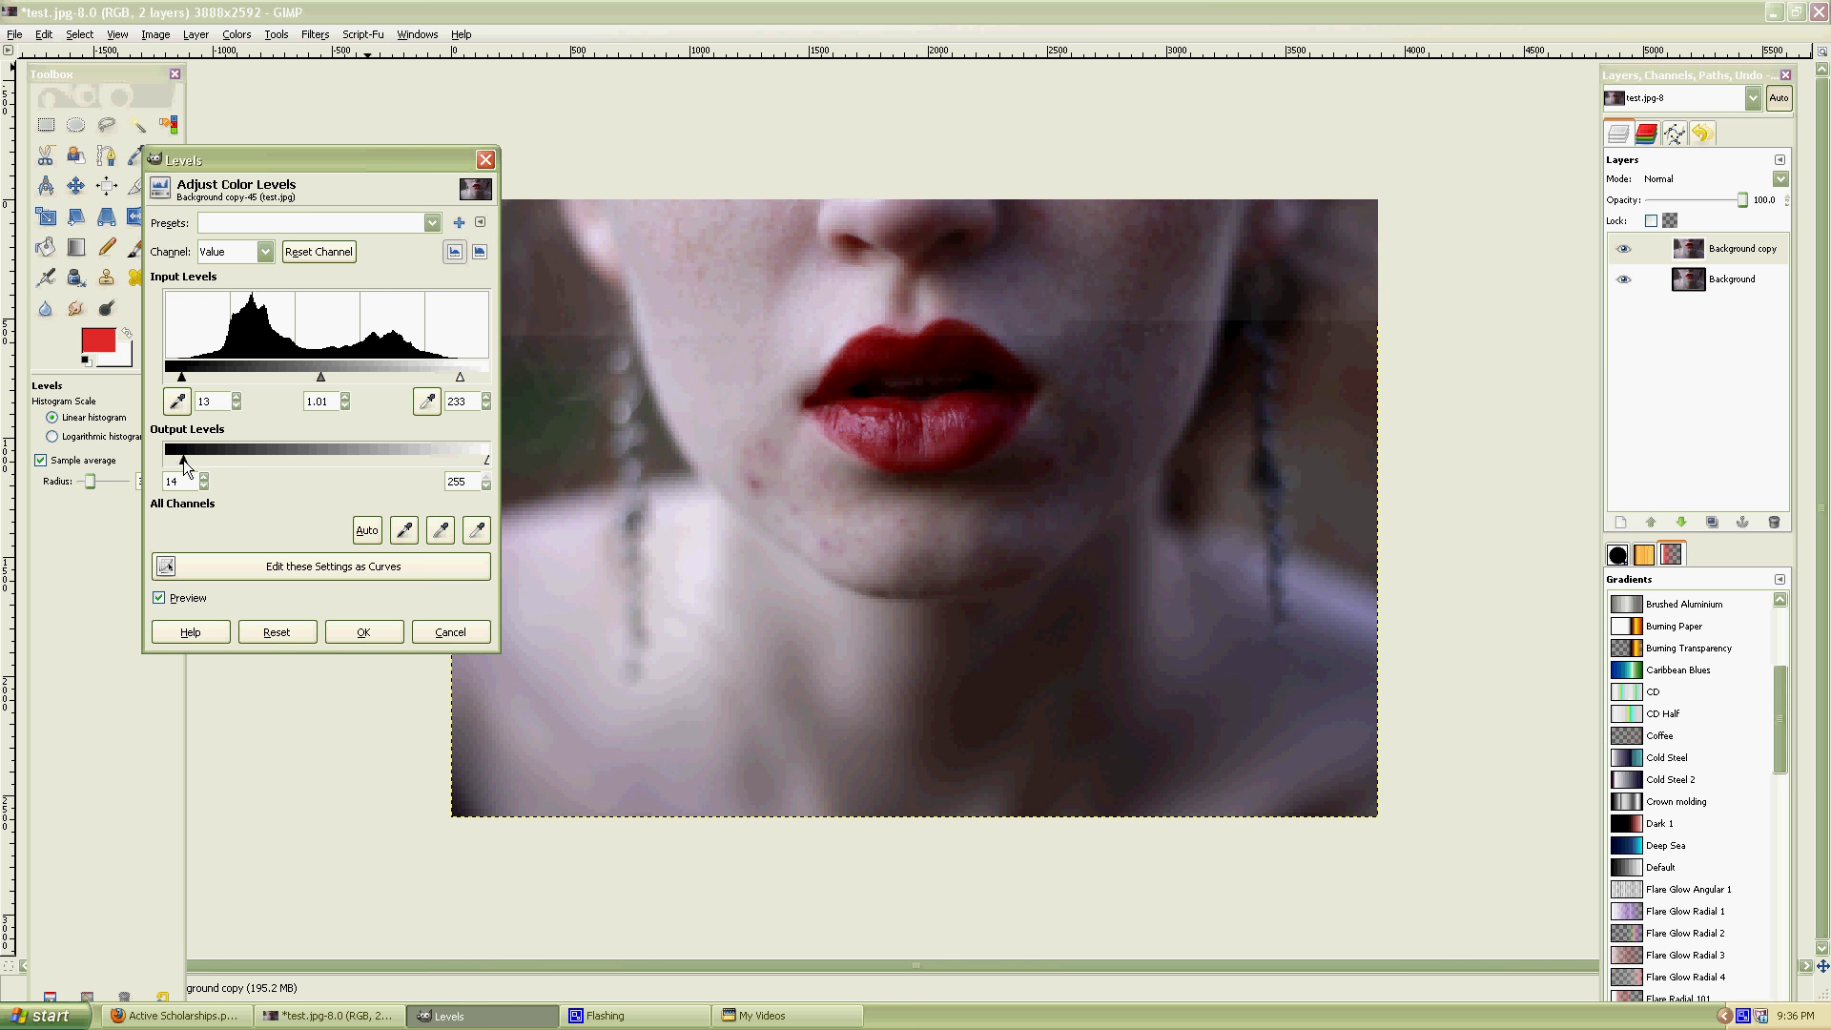
Try adjusting the output black and white levels, then cancel Levels.
{"action": "left_click_drag", "start_coordinate": [185, 465], "coordinate": [215, 465]}
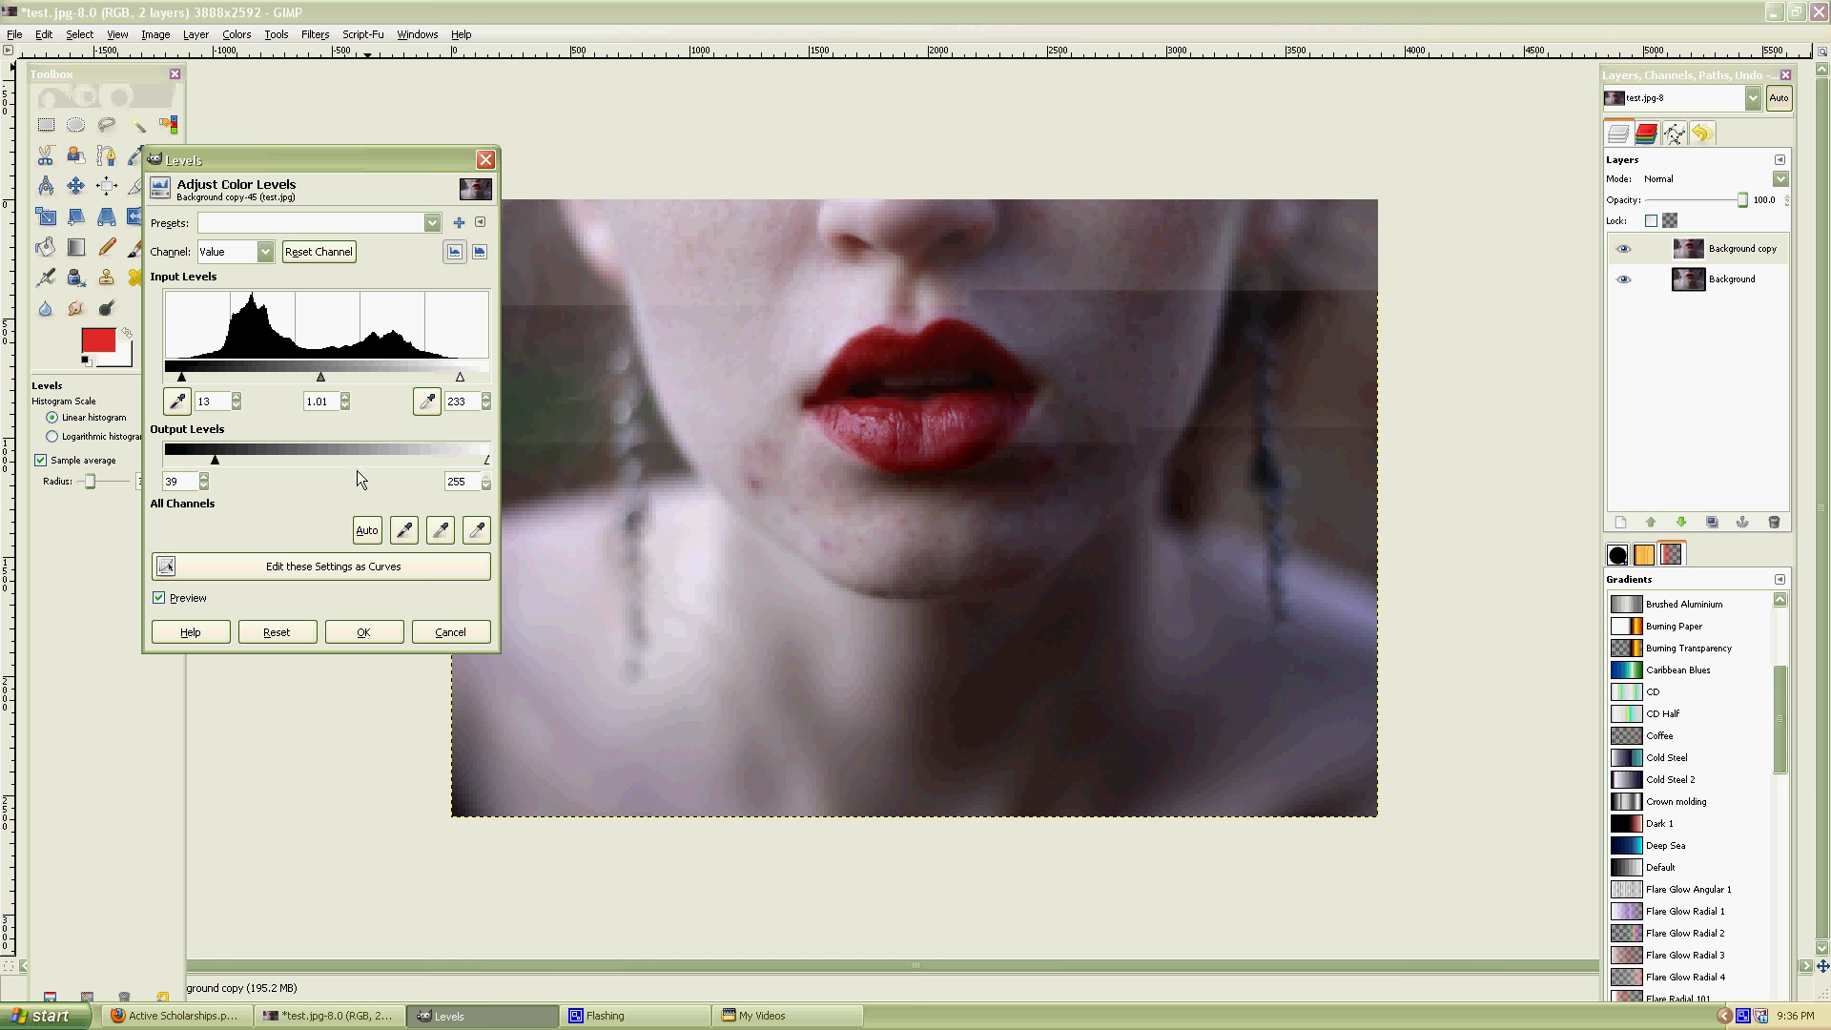
{"action": "mouse_move", "coordinate": [487, 466]}
{"action": "left_mouse_down"}
{"action": "mouse_move", "coordinate": [426, 466]}
{"action": "mouse_move", "coordinate": [487, 466]}
{"action": "left_mouse_up"}
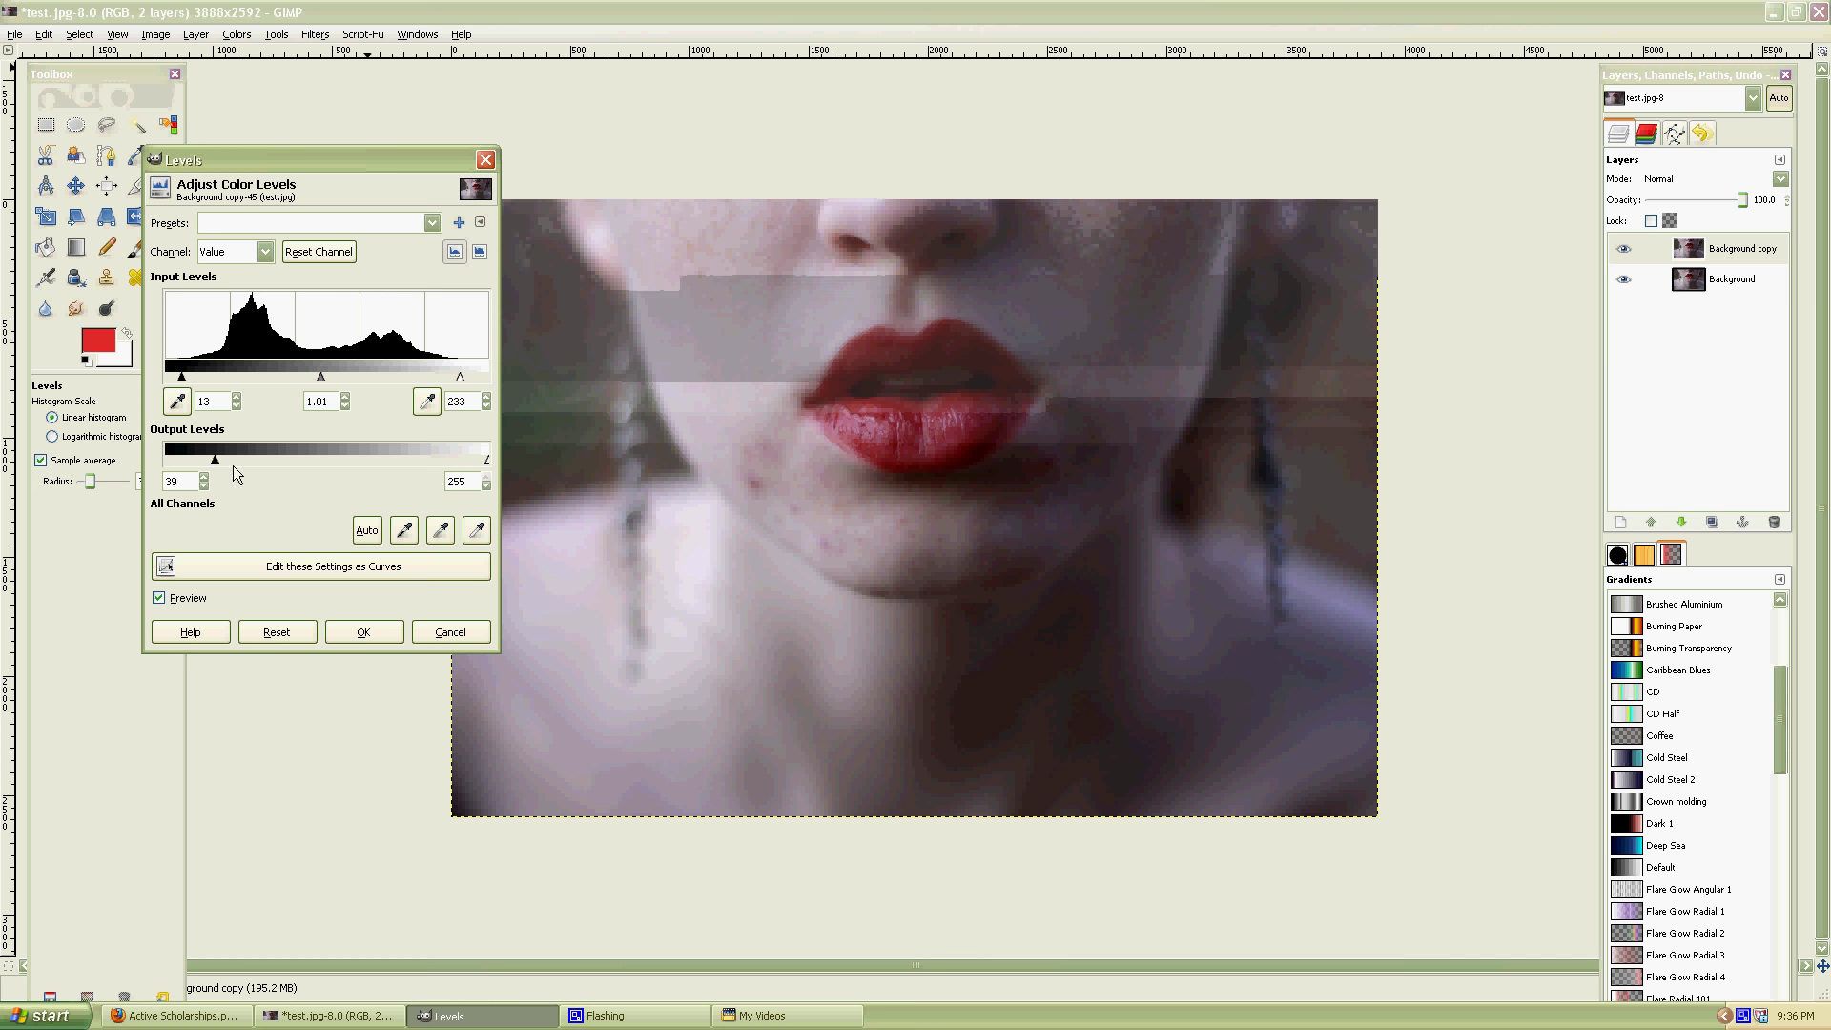
{"action": "left_click_drag", "start_coordinate": [216, 466], "coordinate": [166, 465]}
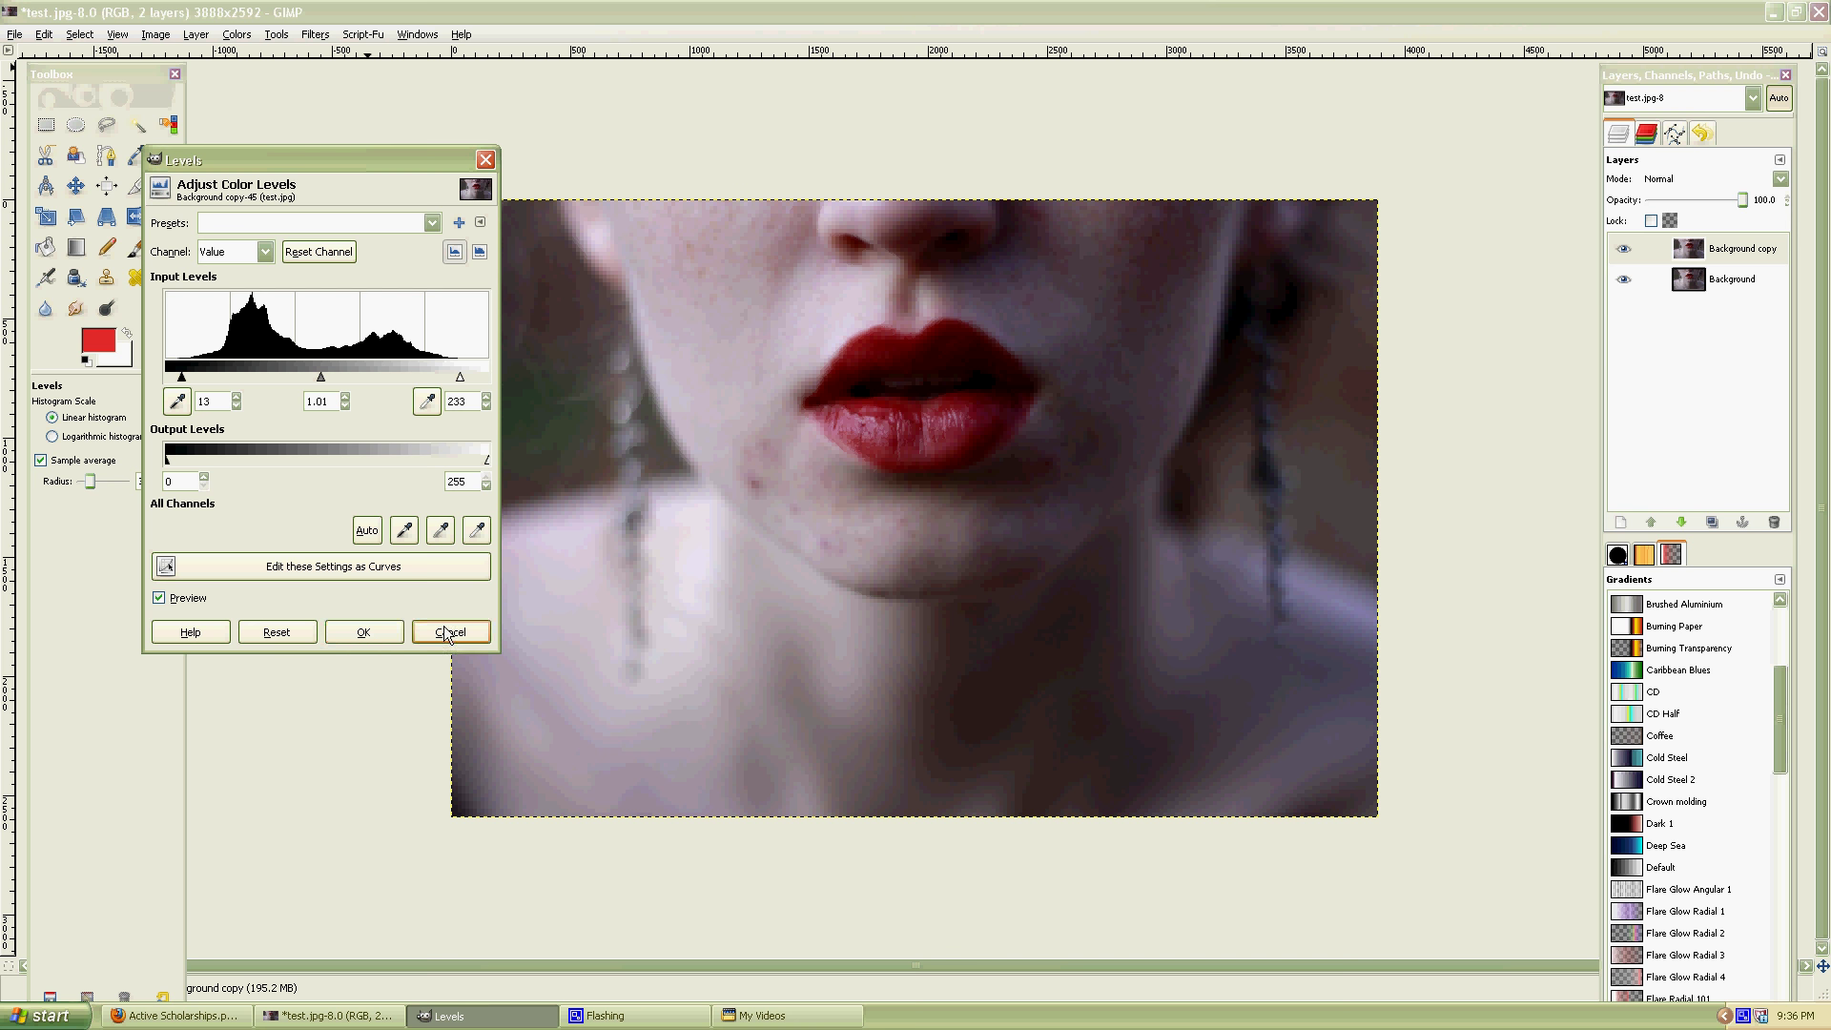
{"action": "left_click", "coordinate": [366, 633]}
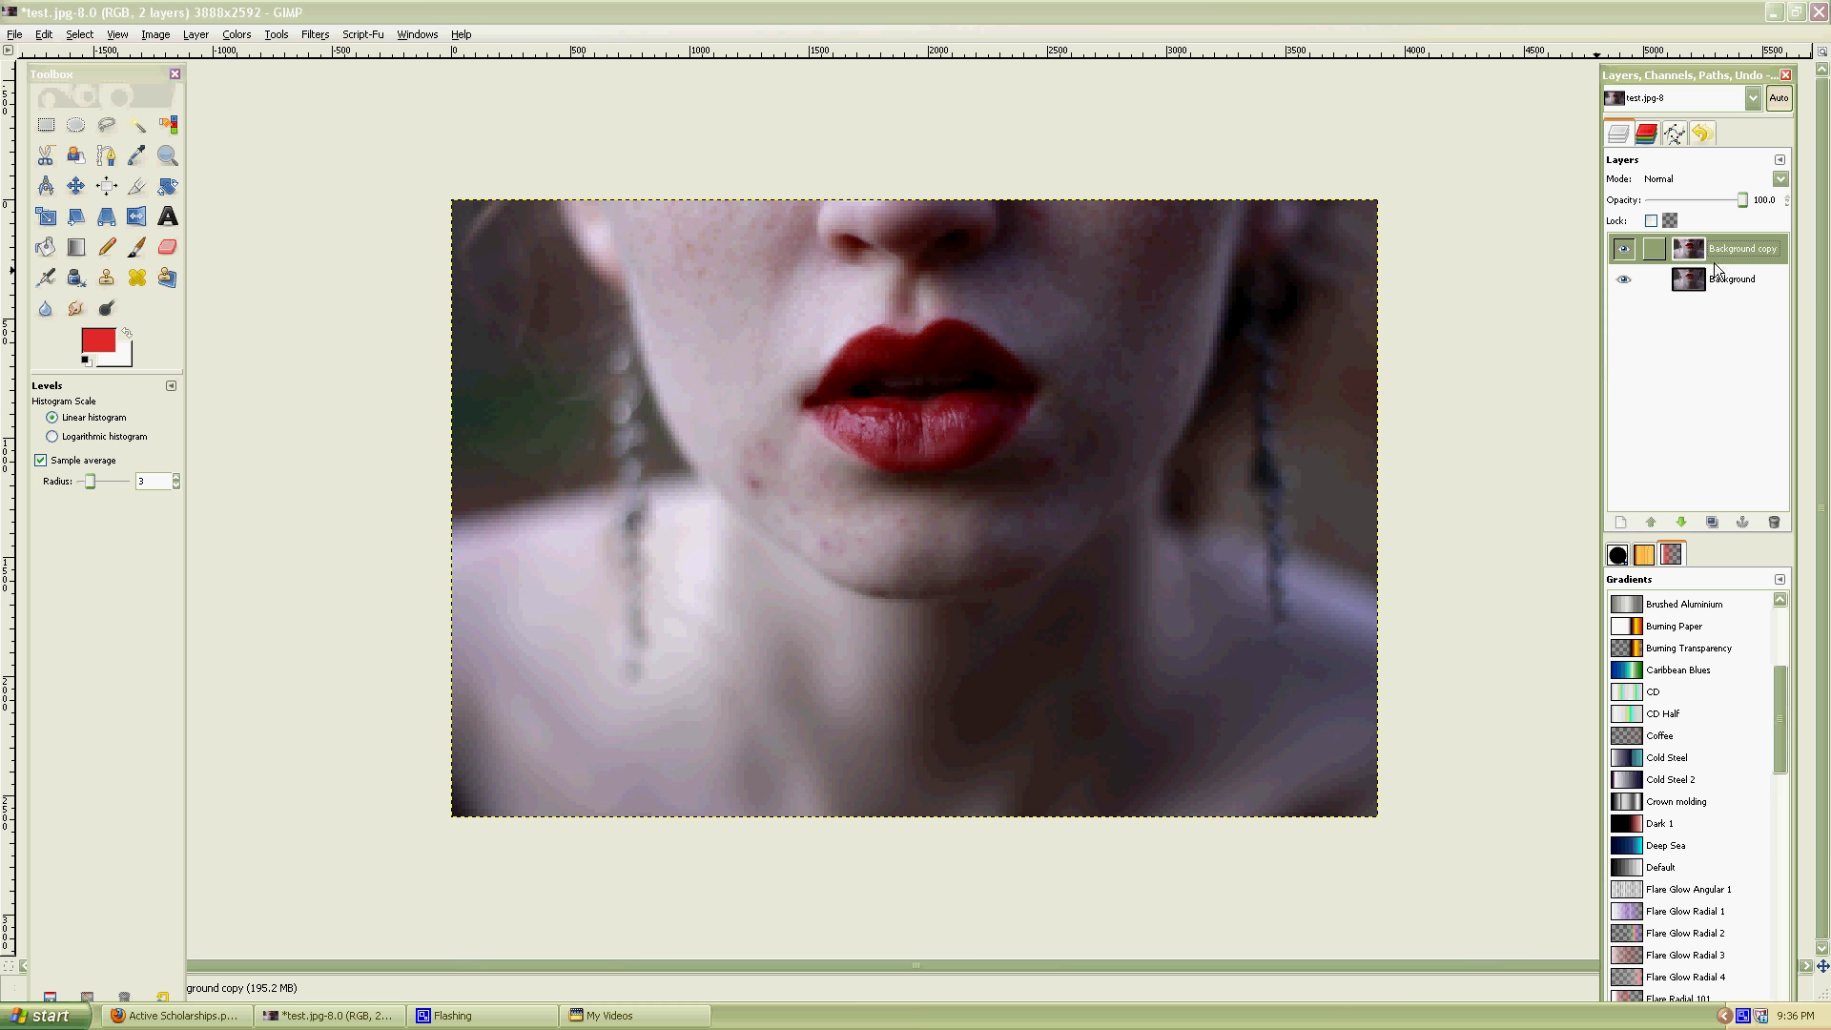
Open Curves on the Background copy with the Value channel selected.
{"action": "left_click", "coordinate": [242, 35]}
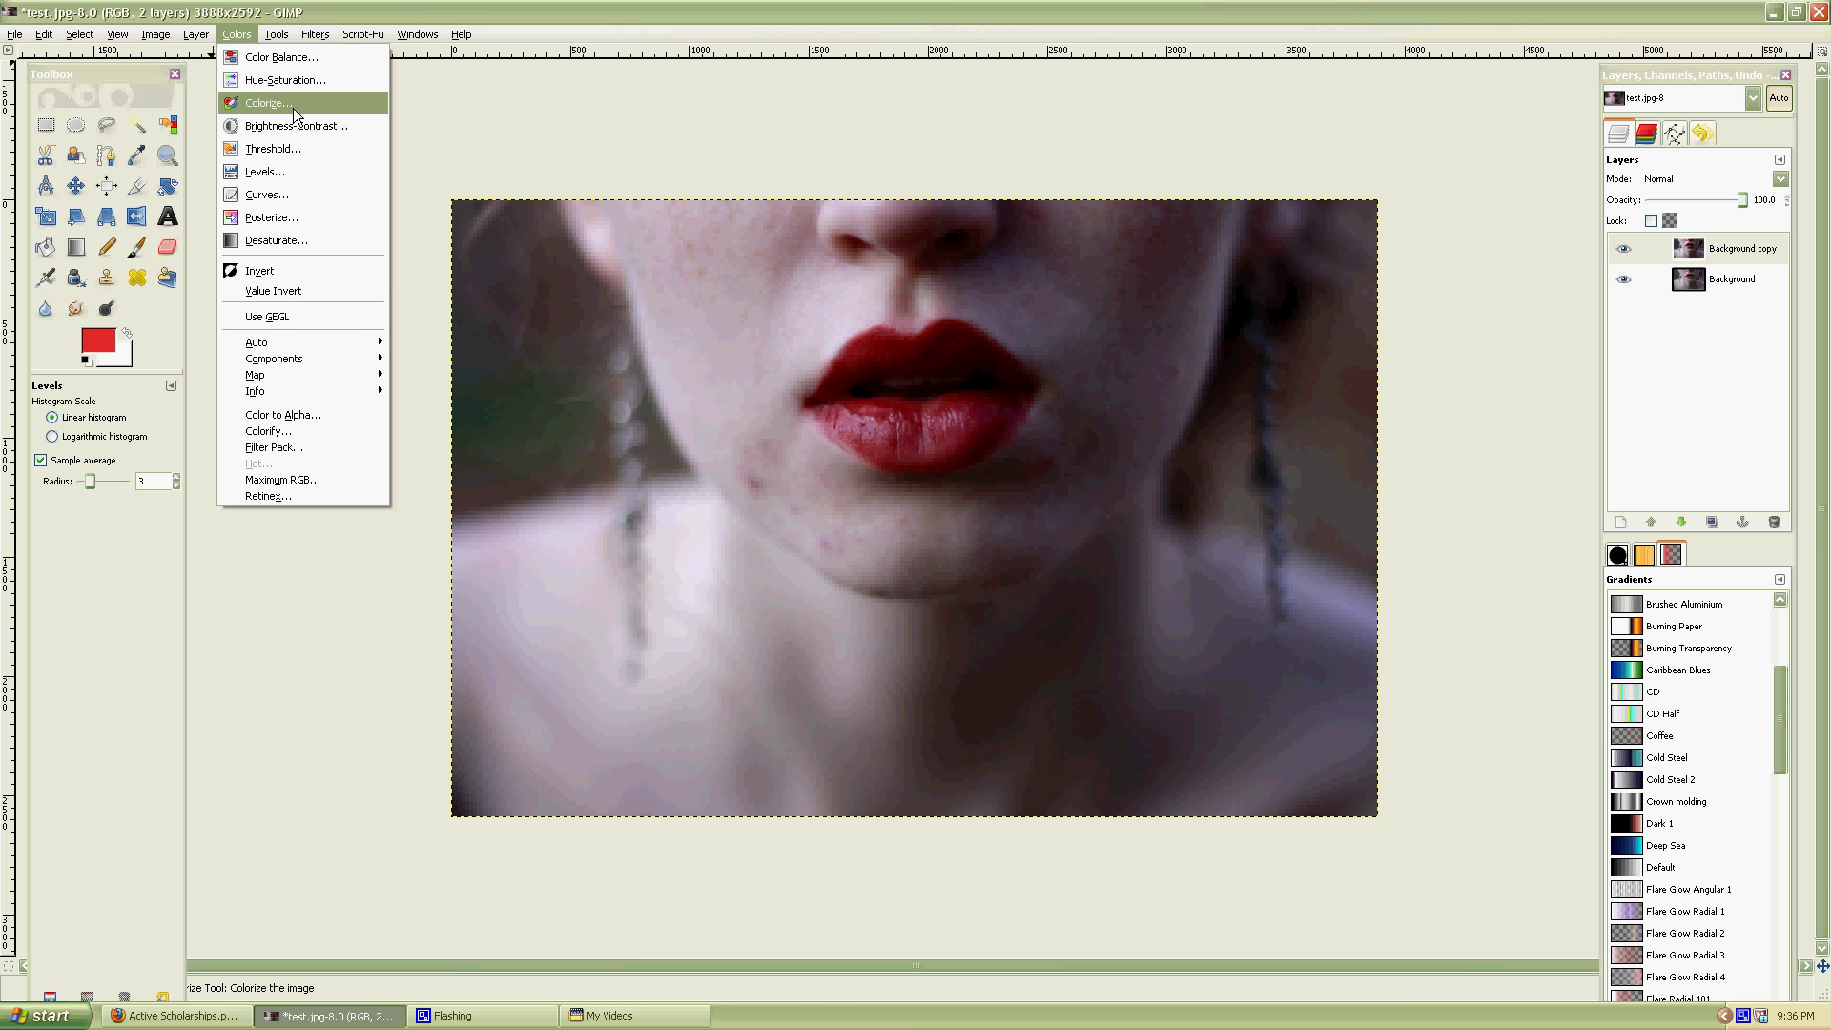
{"action": "left_click", "coordinate": [305, 200]}
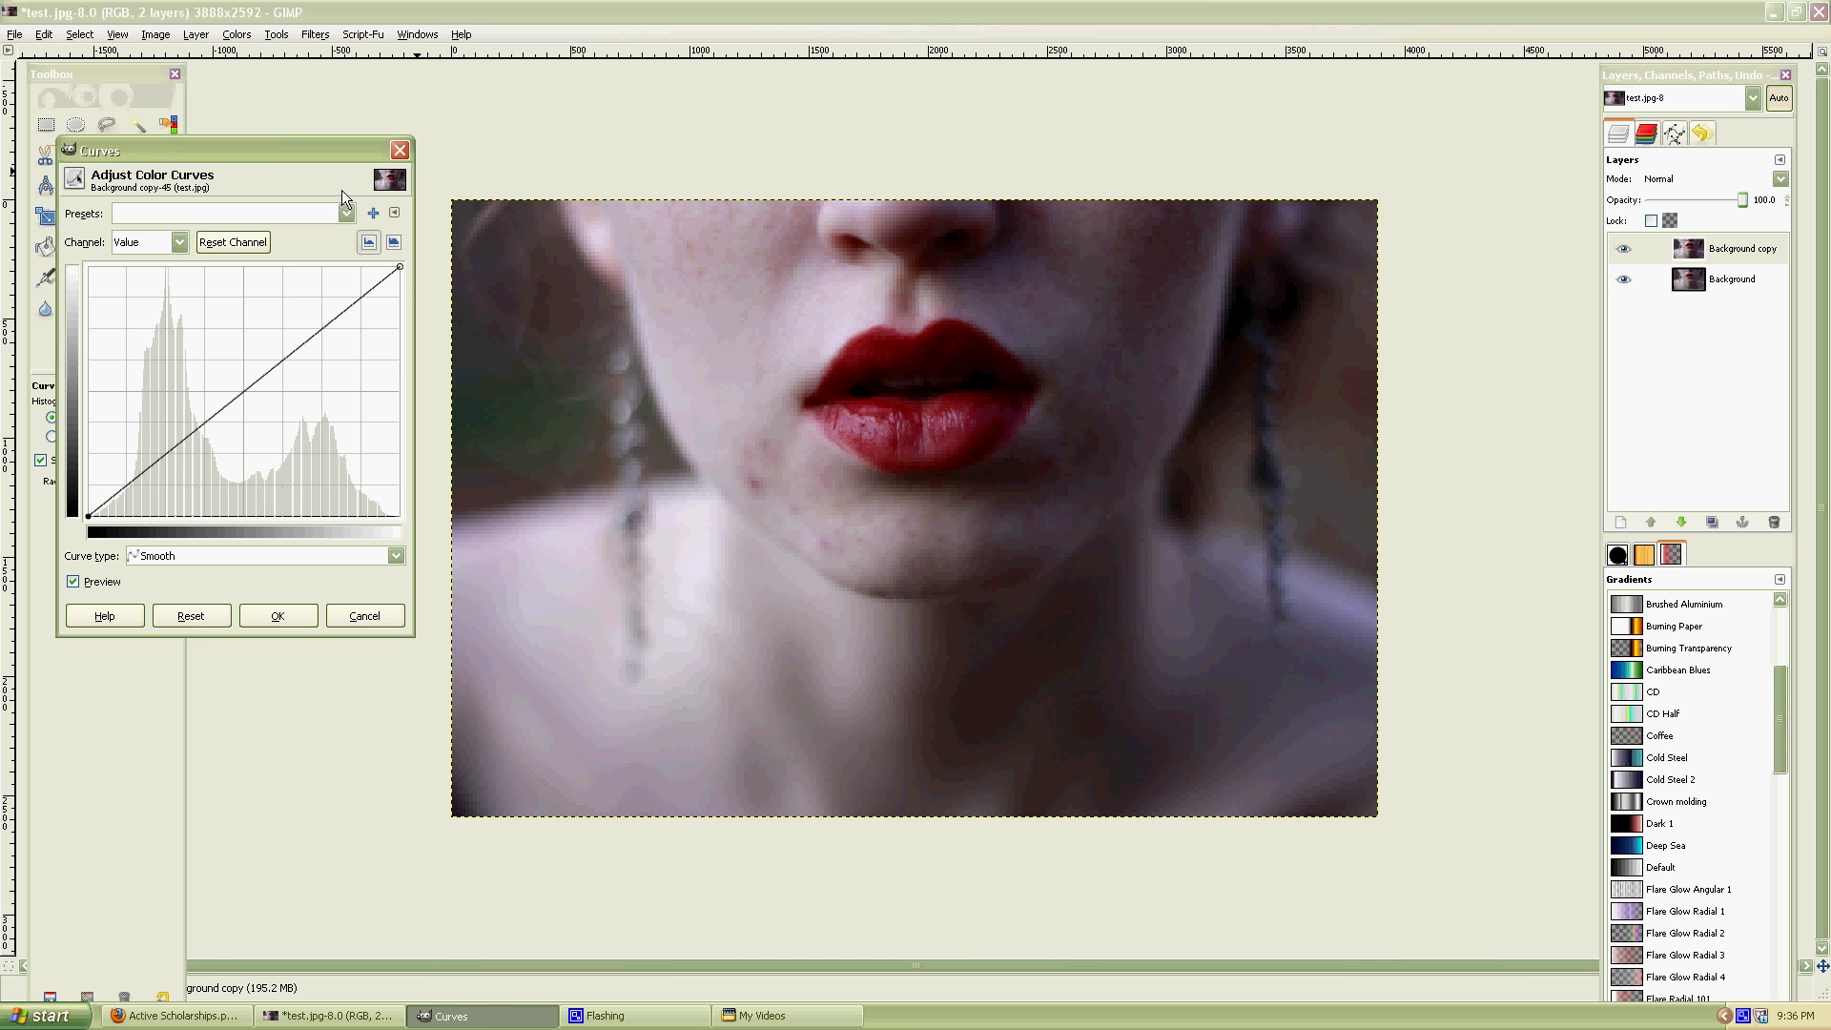
{"action": "left_click", "coordinate": [171, 244]}
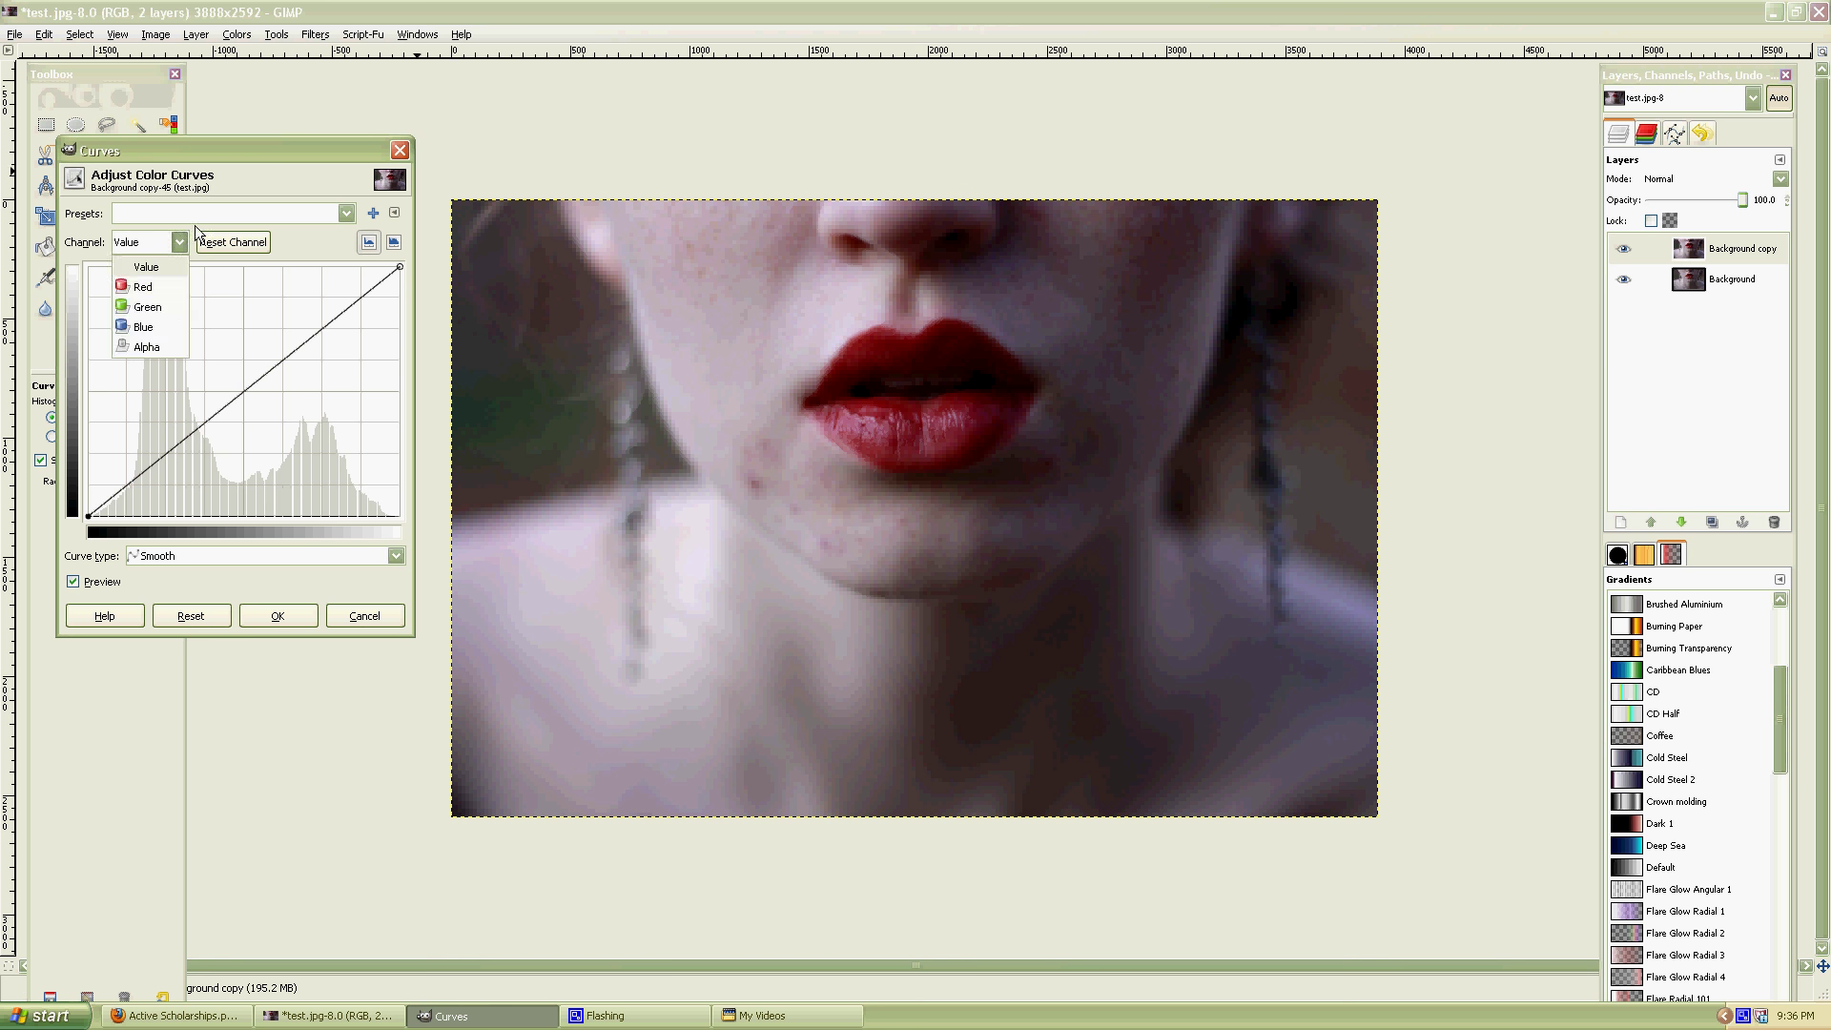
{"action": "left_click", "coordinate": [195, 227]}
Try an S-shaped Value curve, then reset it to a straight line.
{"action": "left_click_drag", "start_coordinate": [256, 354], "coordinate": [271, 322]}
{"action": "left_click", "coordinate": [197, 465]}
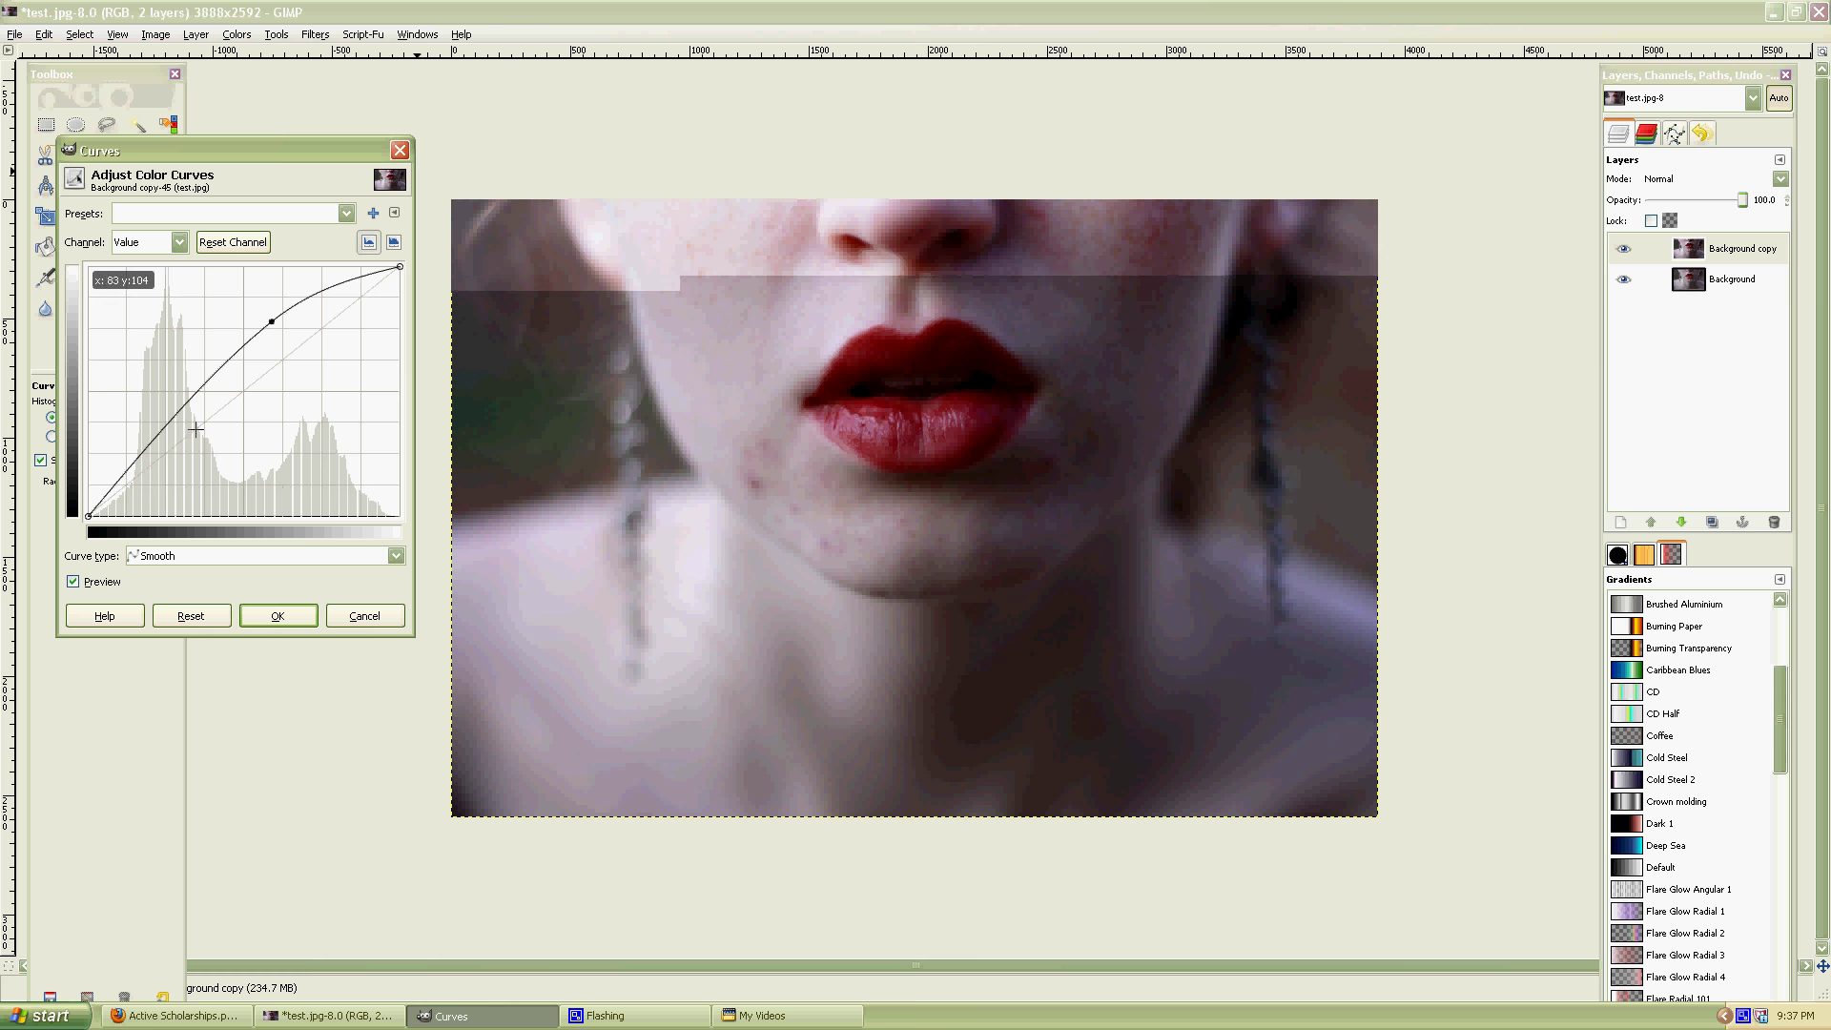
{"action": "left_click_drag", "start_coordinate": [197, 466], "coordinate": [223, 450]}
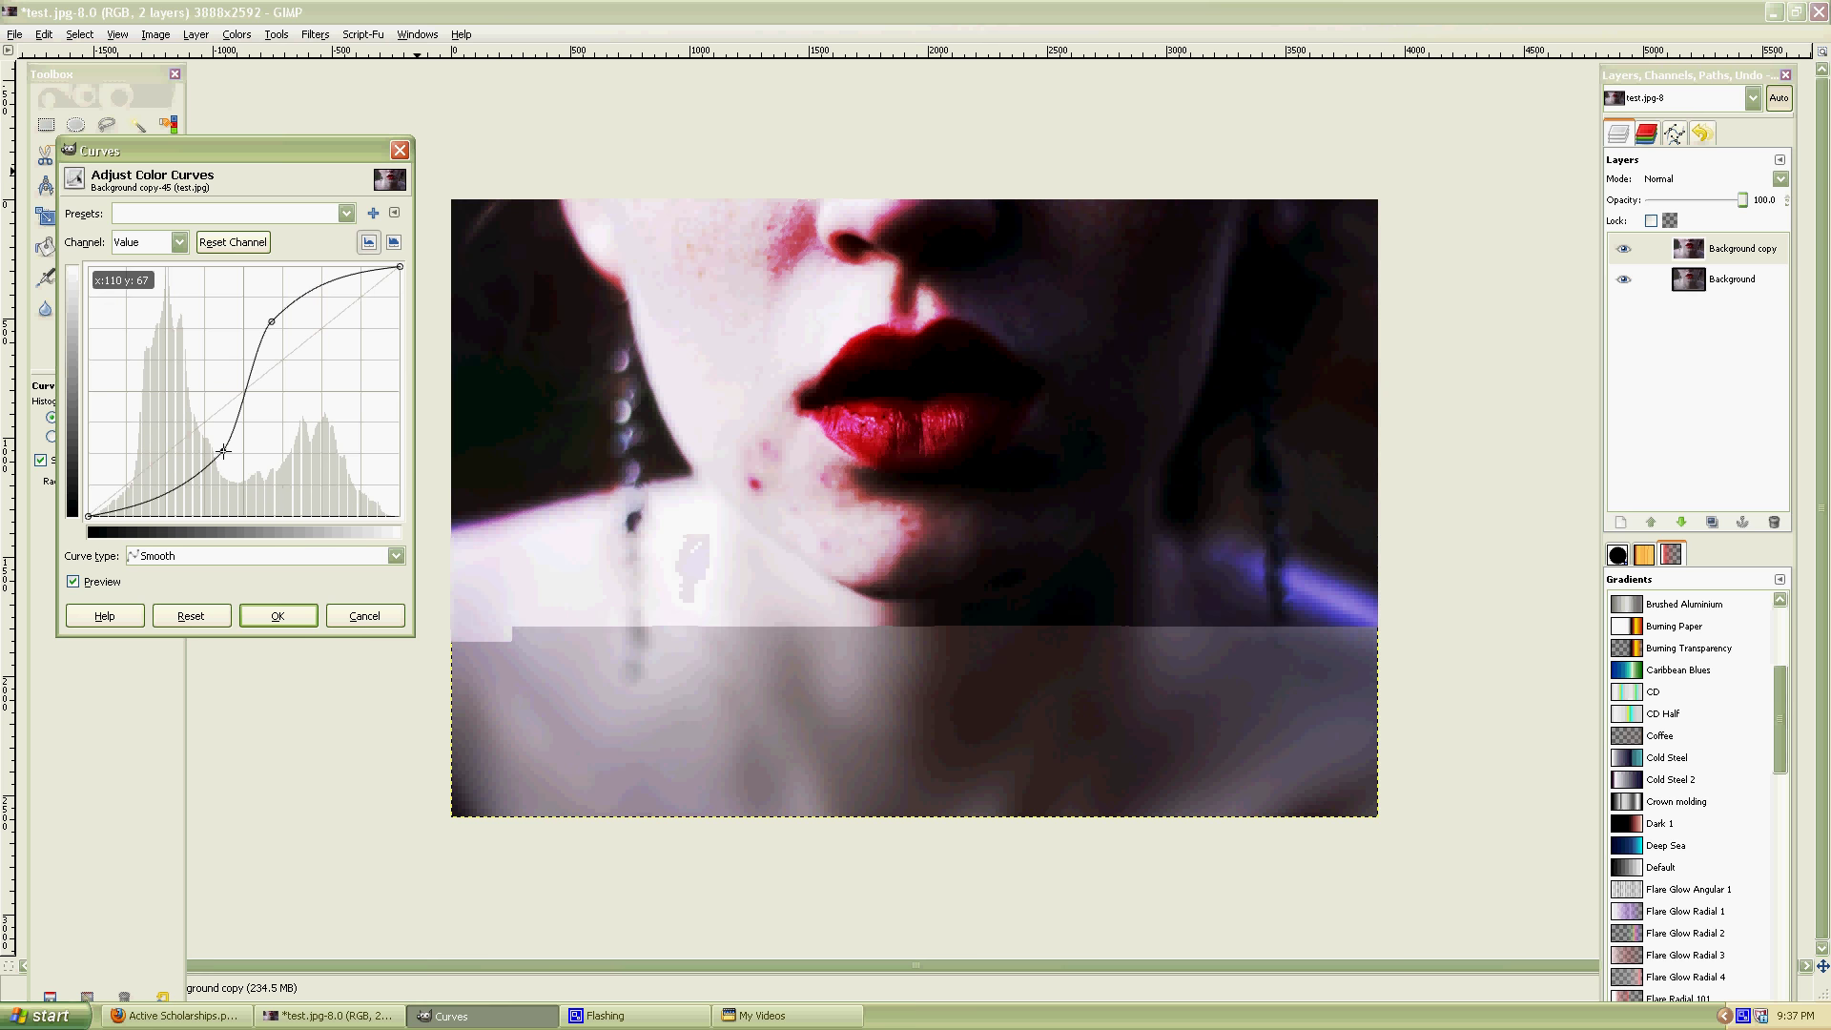
{"action": "left_click_drag", "start_coordinate": [224, 450], "coordinate": [149, 411]}
{"action": "left_click_drag", "start_coordinate": [271, 329], "coordinate": [340, 363]}
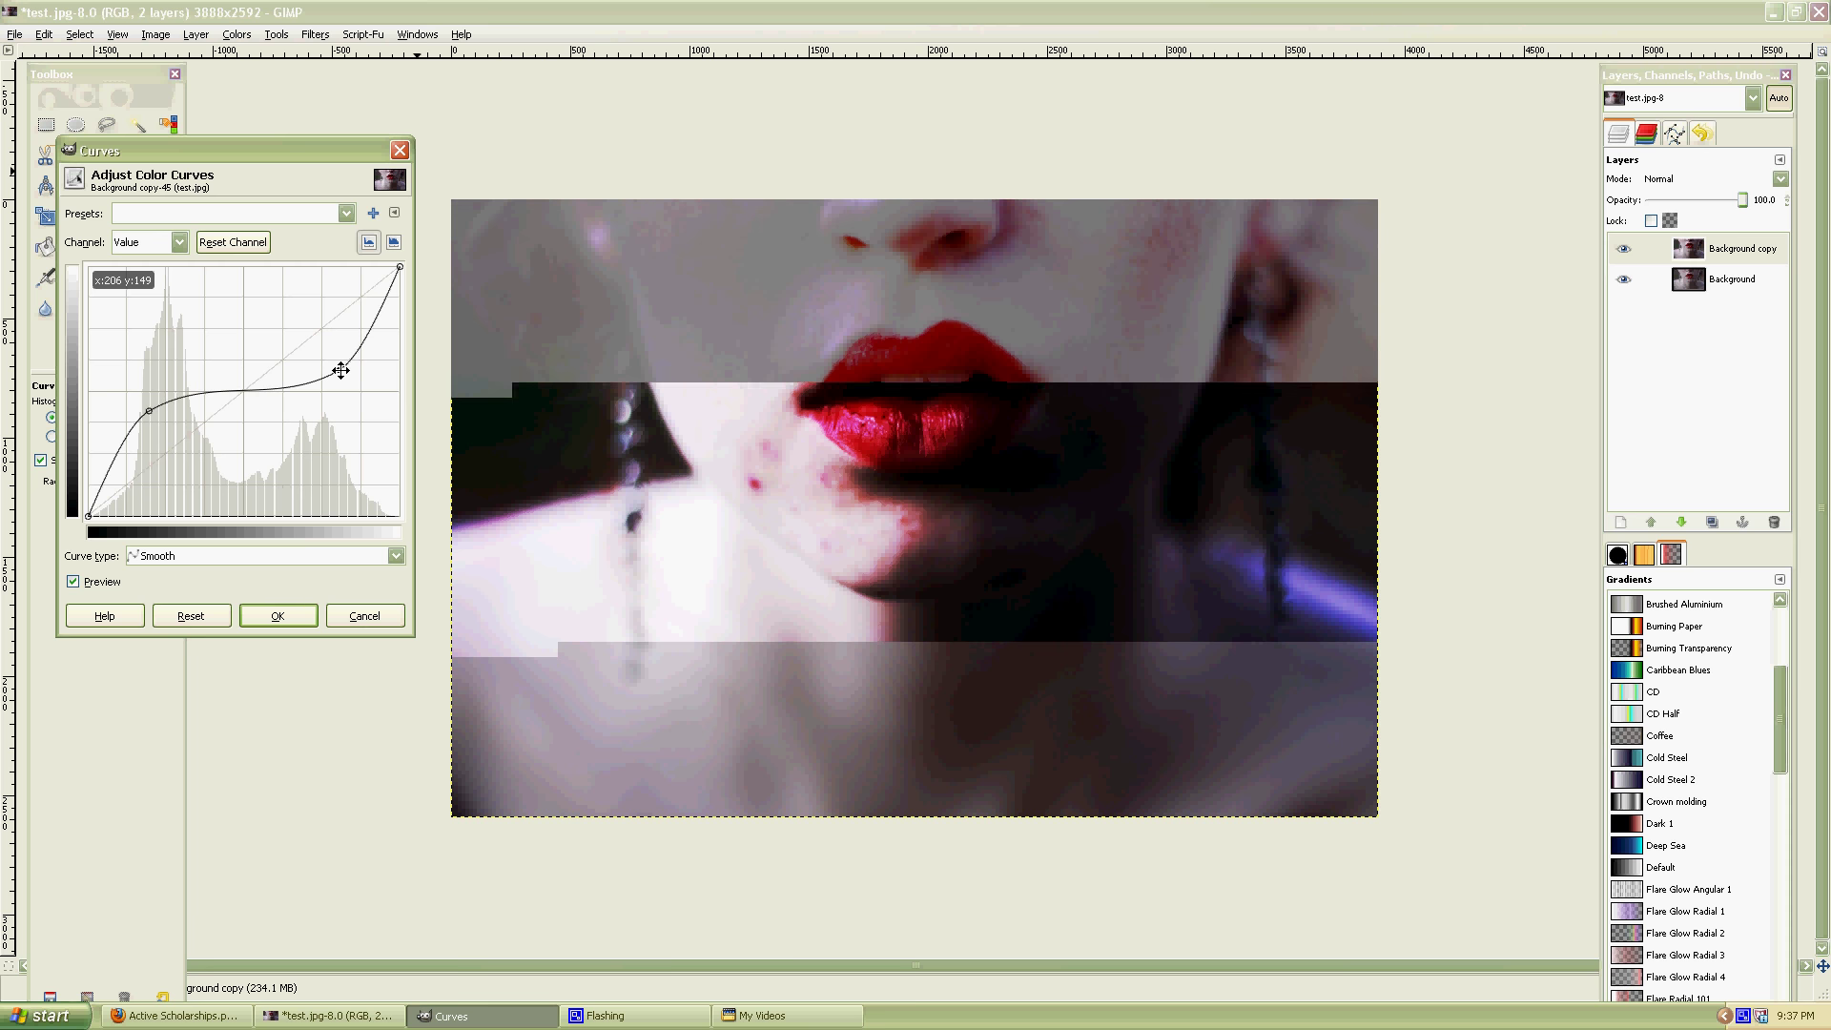
{"action": "left_click", "coordinate": [245, 249]}
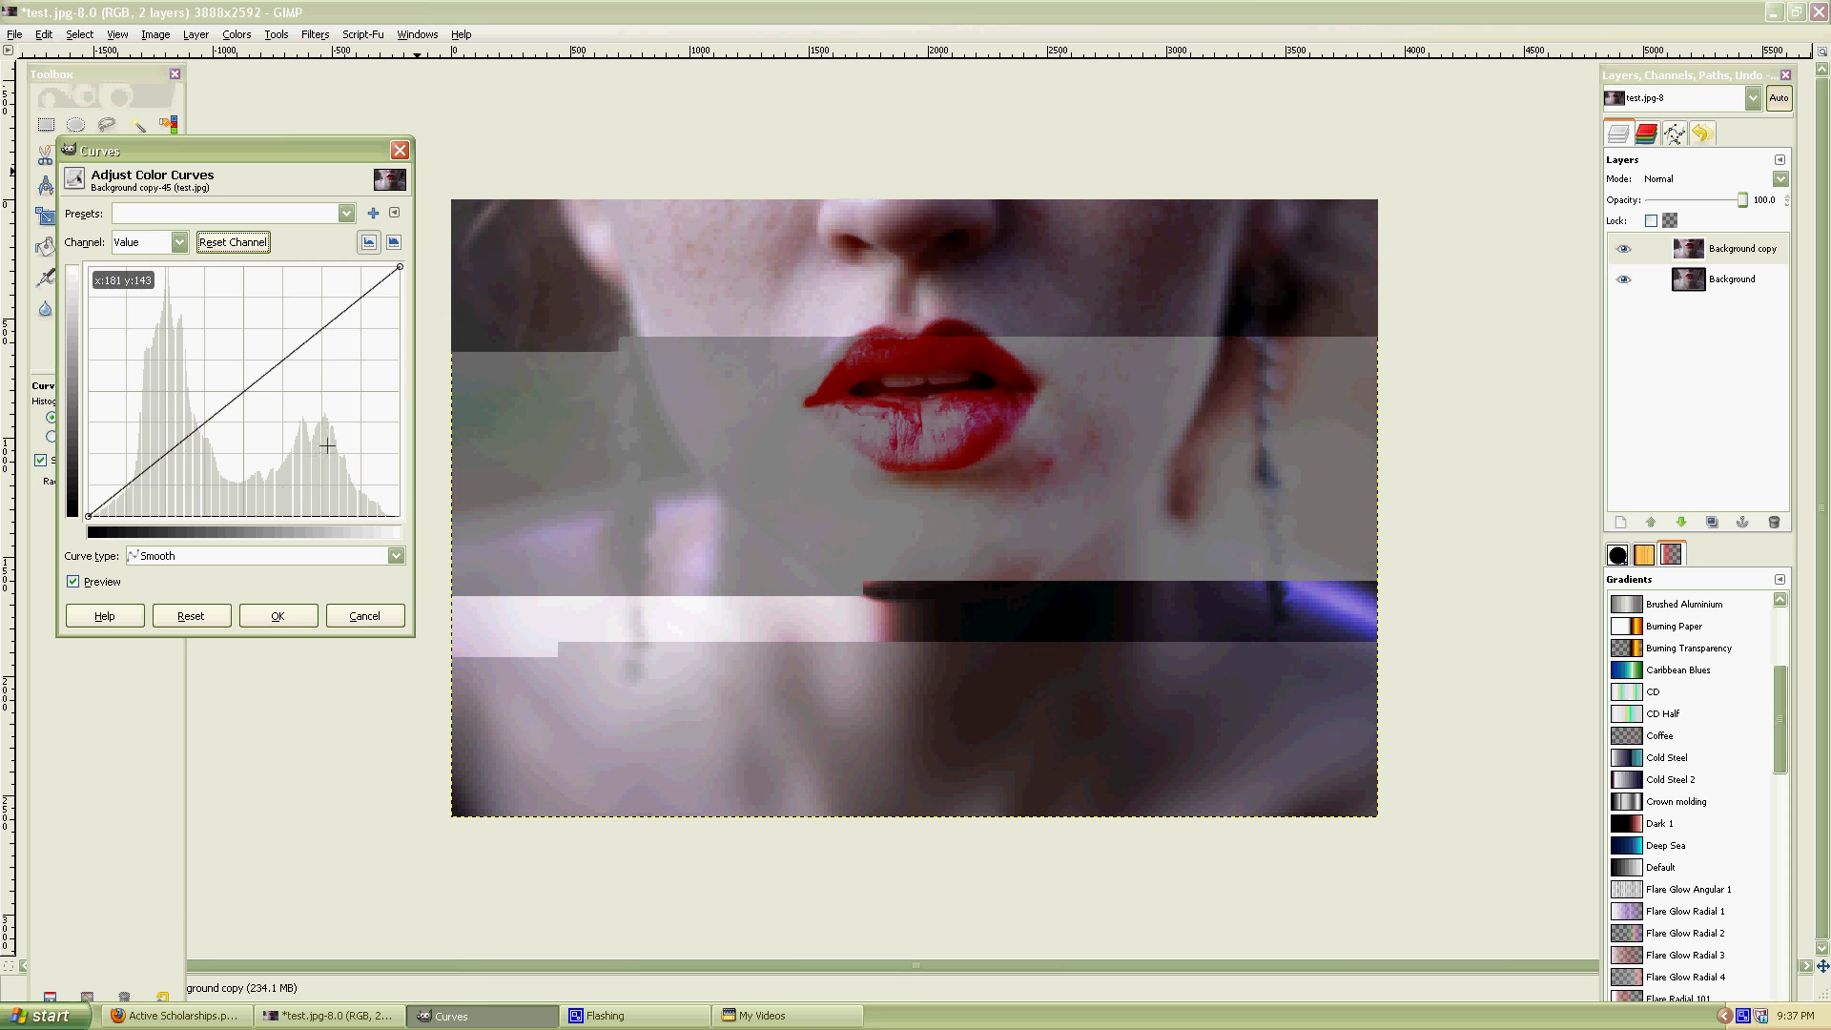
{"action": "left_click", "coordinate": [177, 244]}
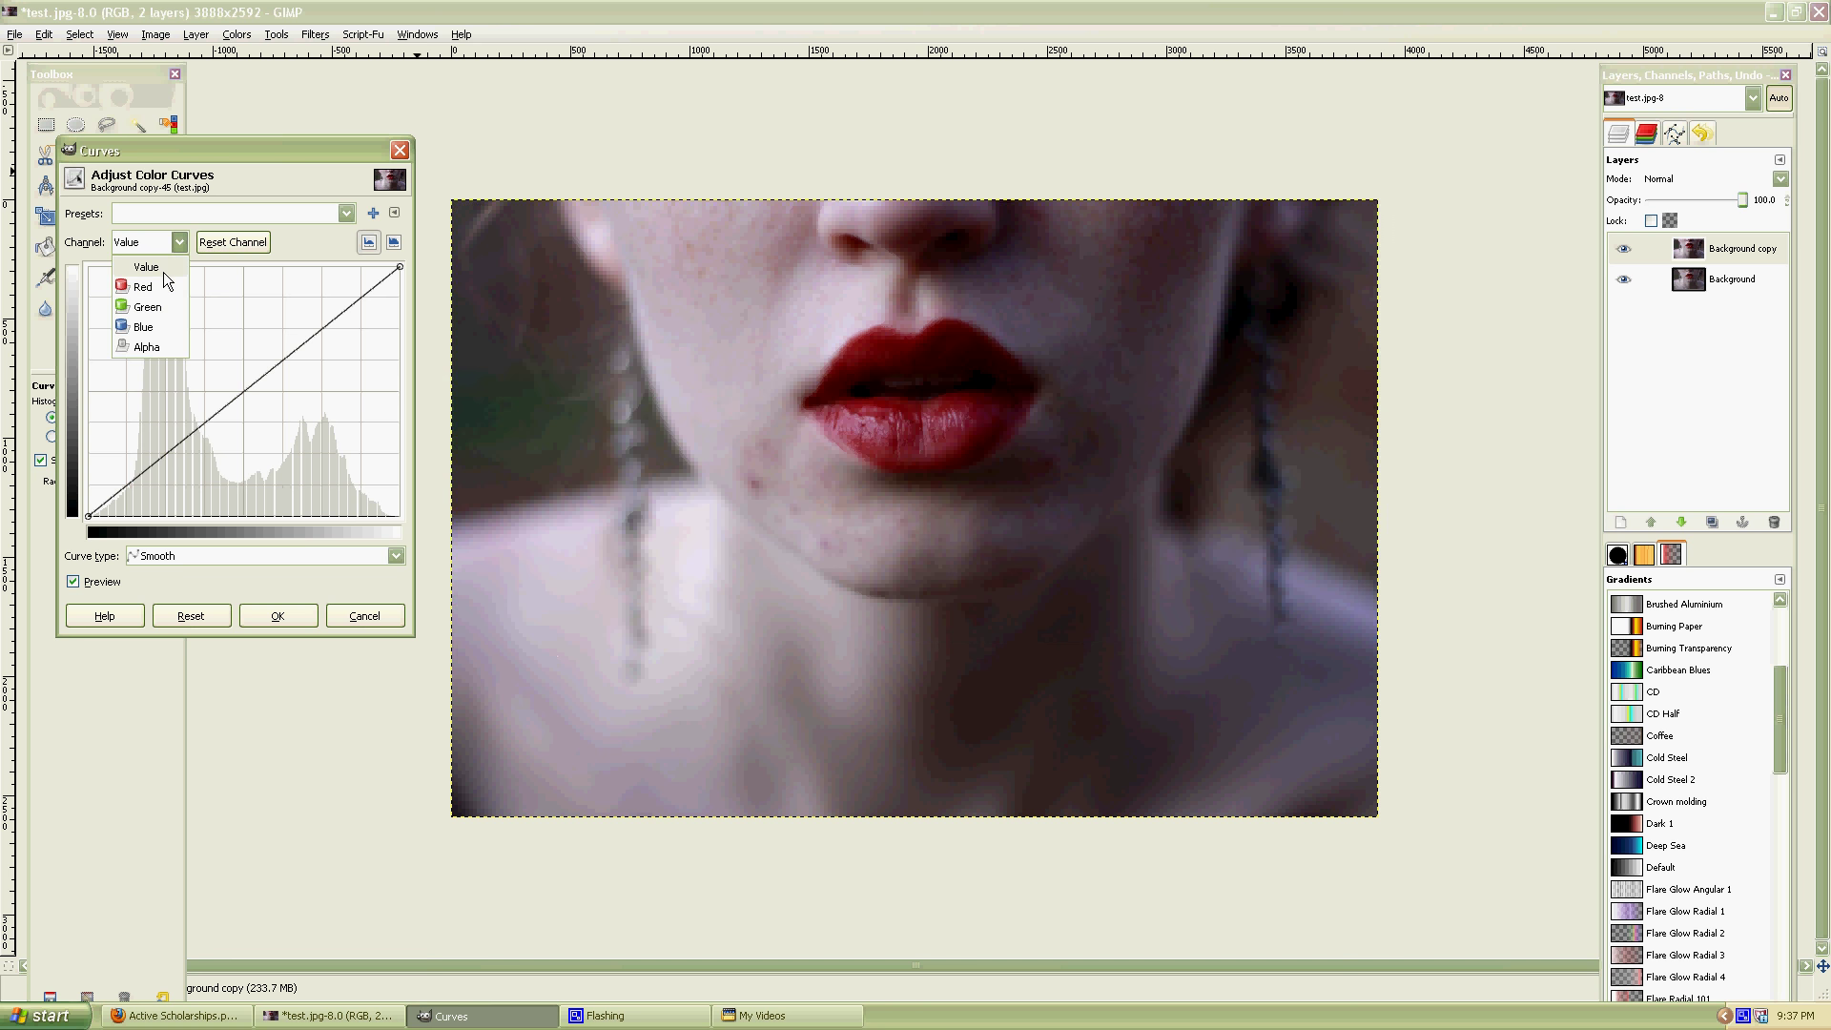
Bend the Red and Green channel curves with added points.
{"action": "left_click", "coordinate": [162, 286]}
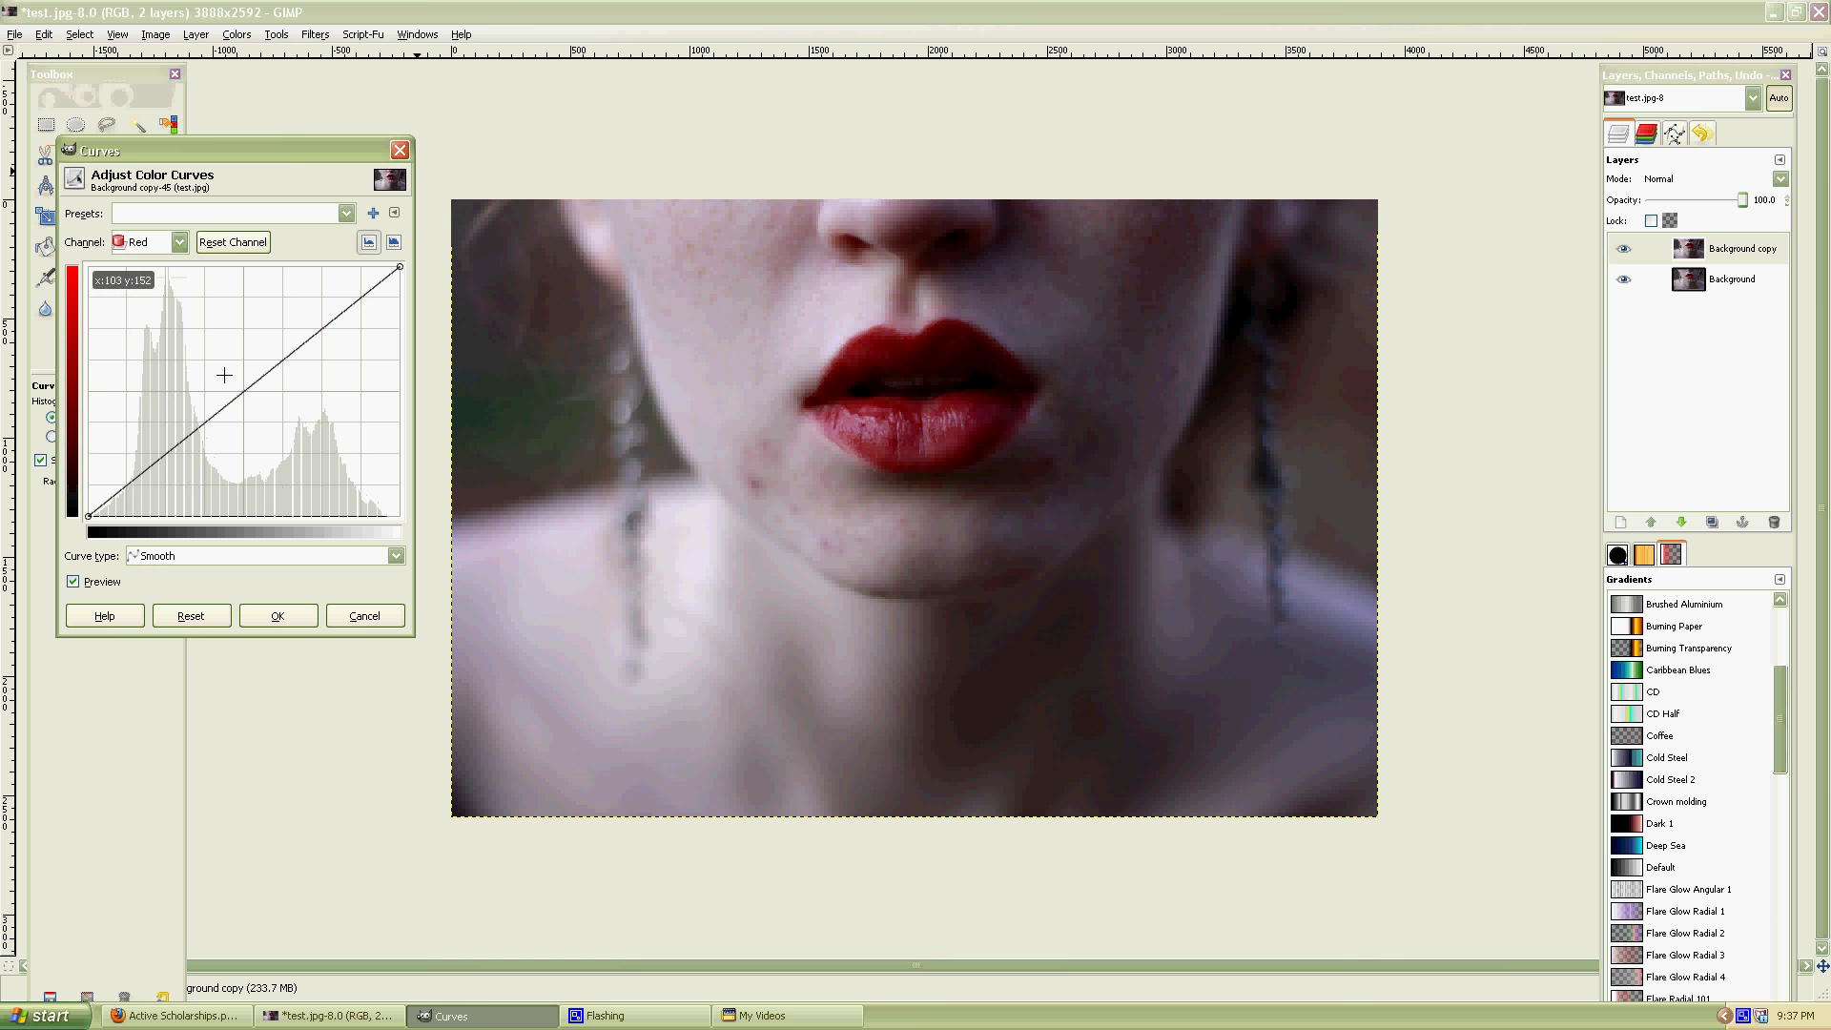
{"action": "left_click_drag", "start_coordinate": [277, 365], "coordinate": [276, 328]}
{"action": "left_click_drag", "start_coordinate": [211, 403], "coordinate": [227, 422]}
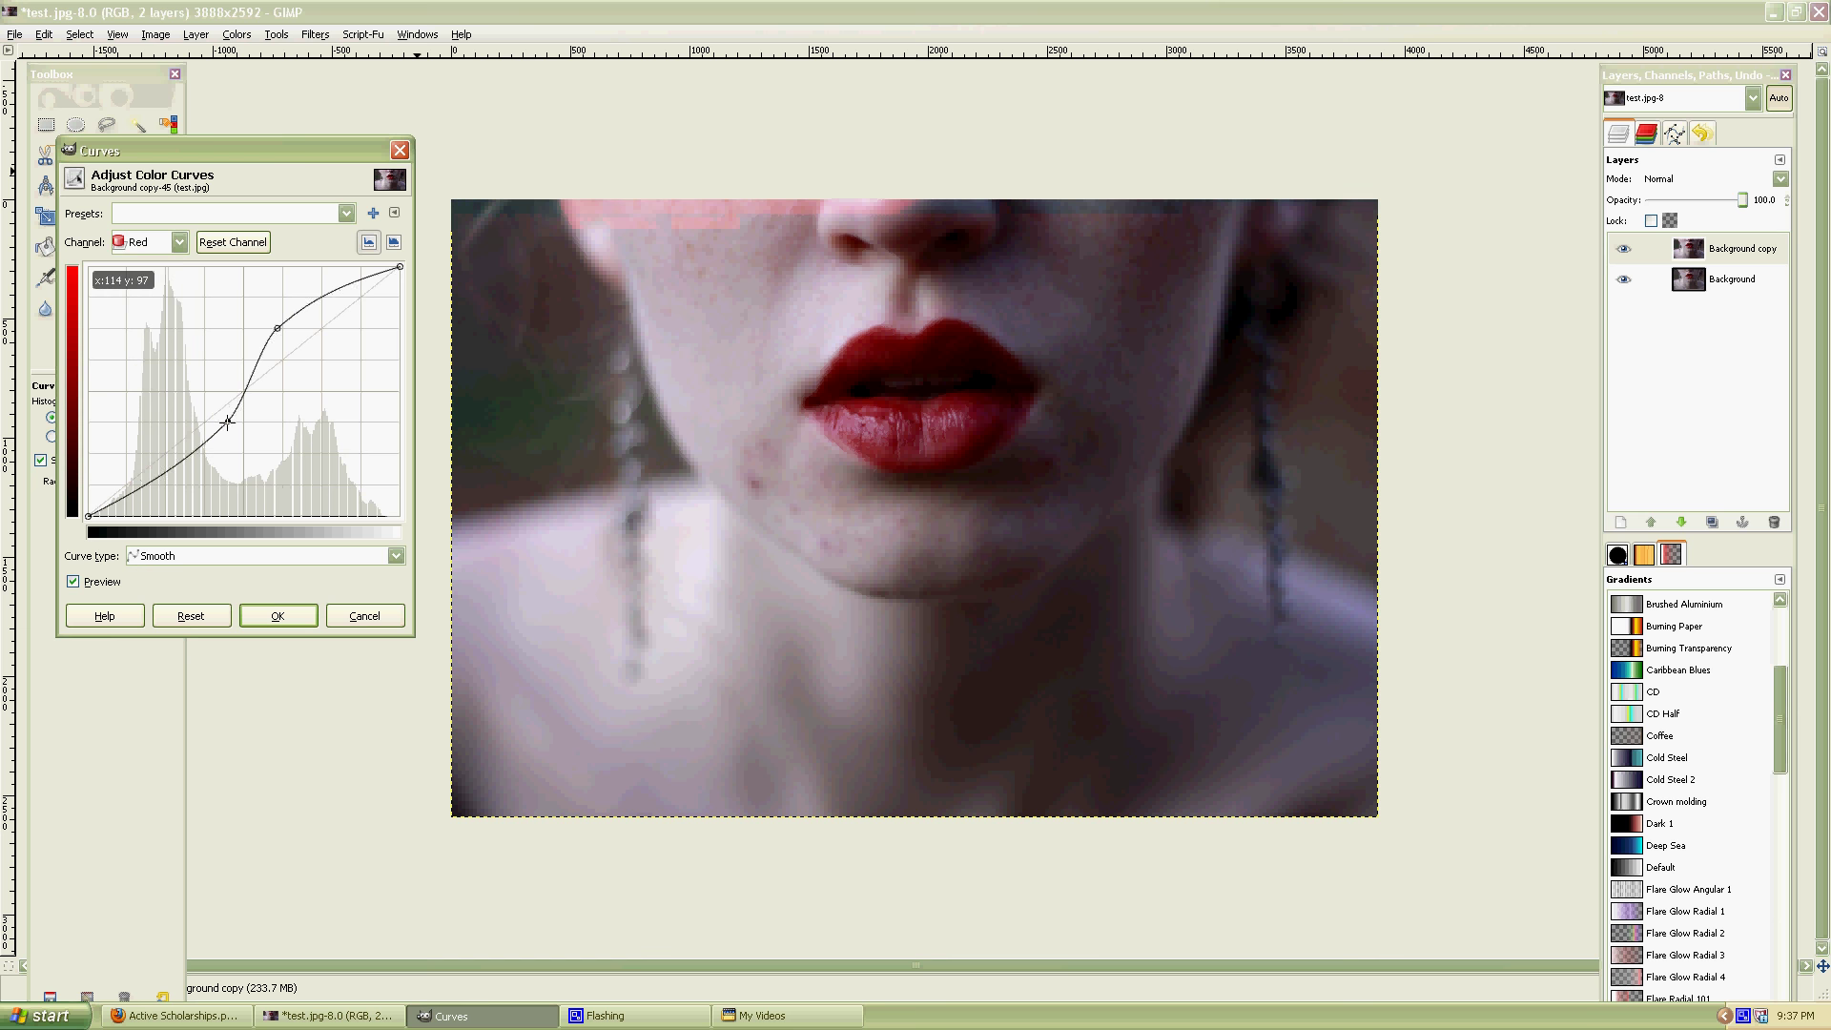
{"action": "left_click", "coordinate": [175, 249]}
{"action": "left_click", "coordinate": [153, 307]}
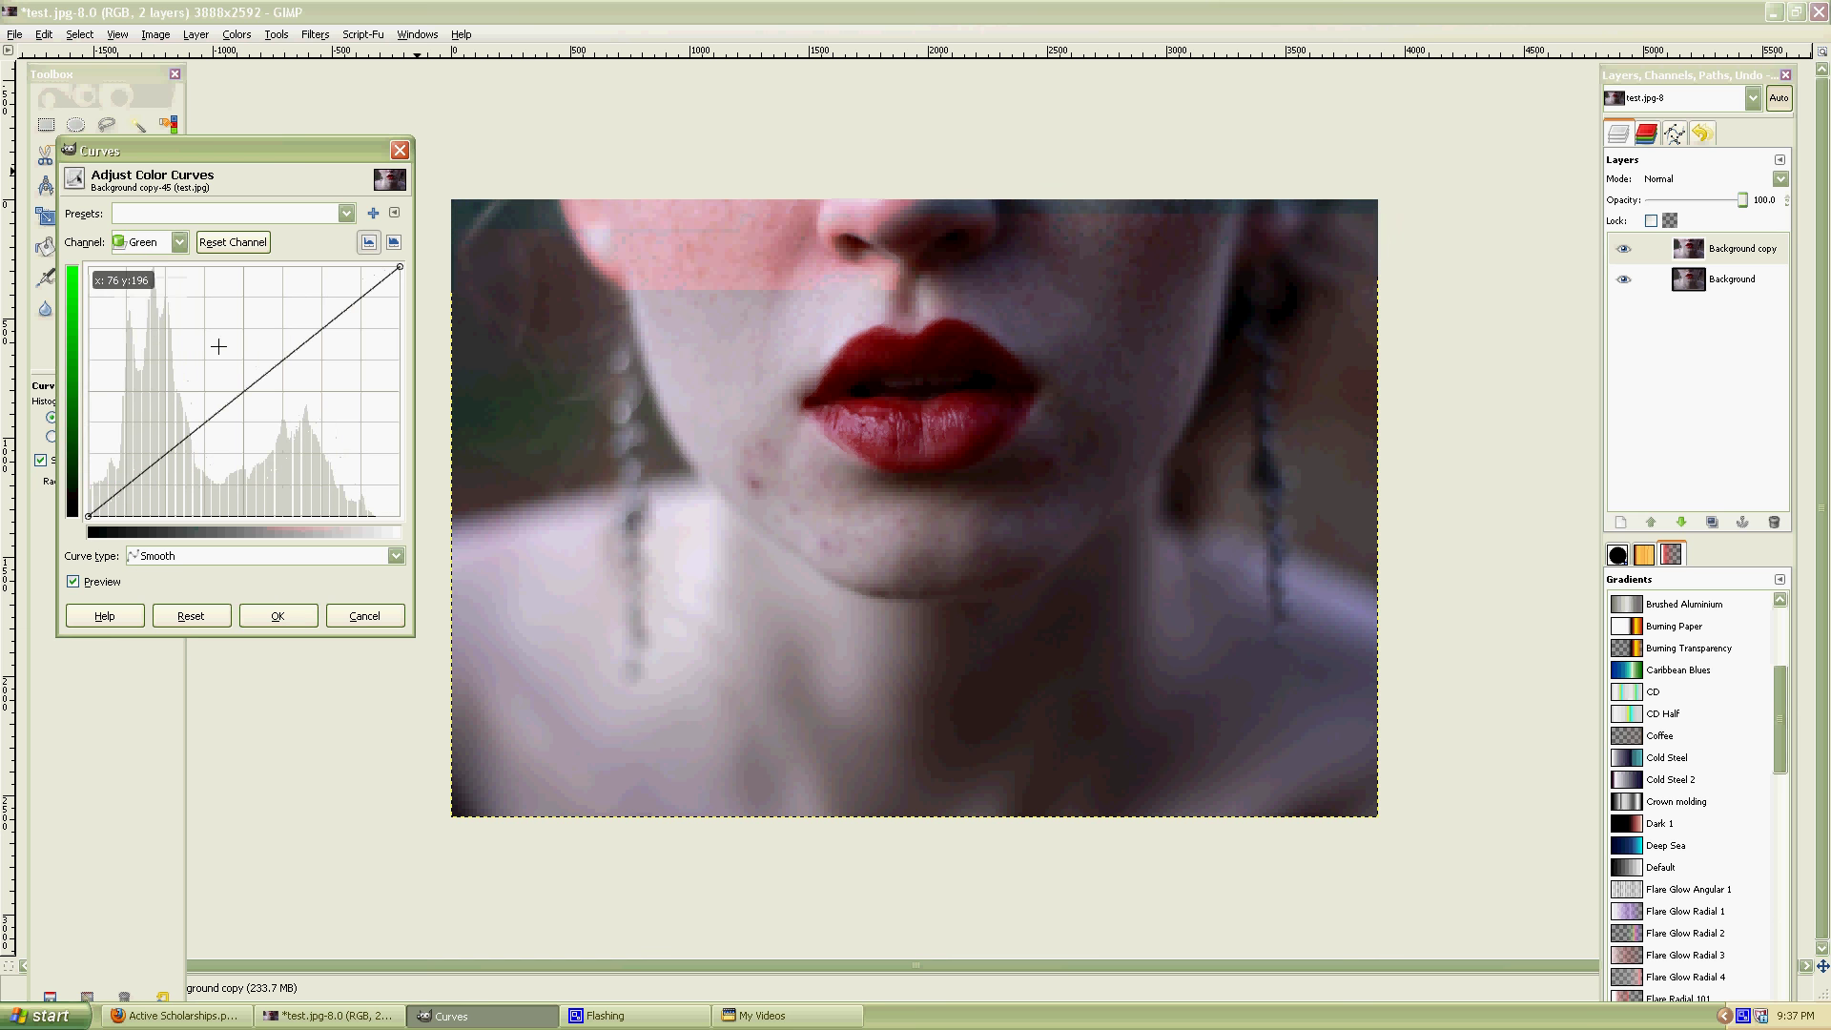
{"action": "left_click_drag", "start_coordinate": [217, 347], "coordinate": [317, 367]}
{"action": "left_click", "coordinate": [197, 387]}
{"action": "left_click_drag", "start_coordinate": [195, 388], "coordinate": [184, 416]}
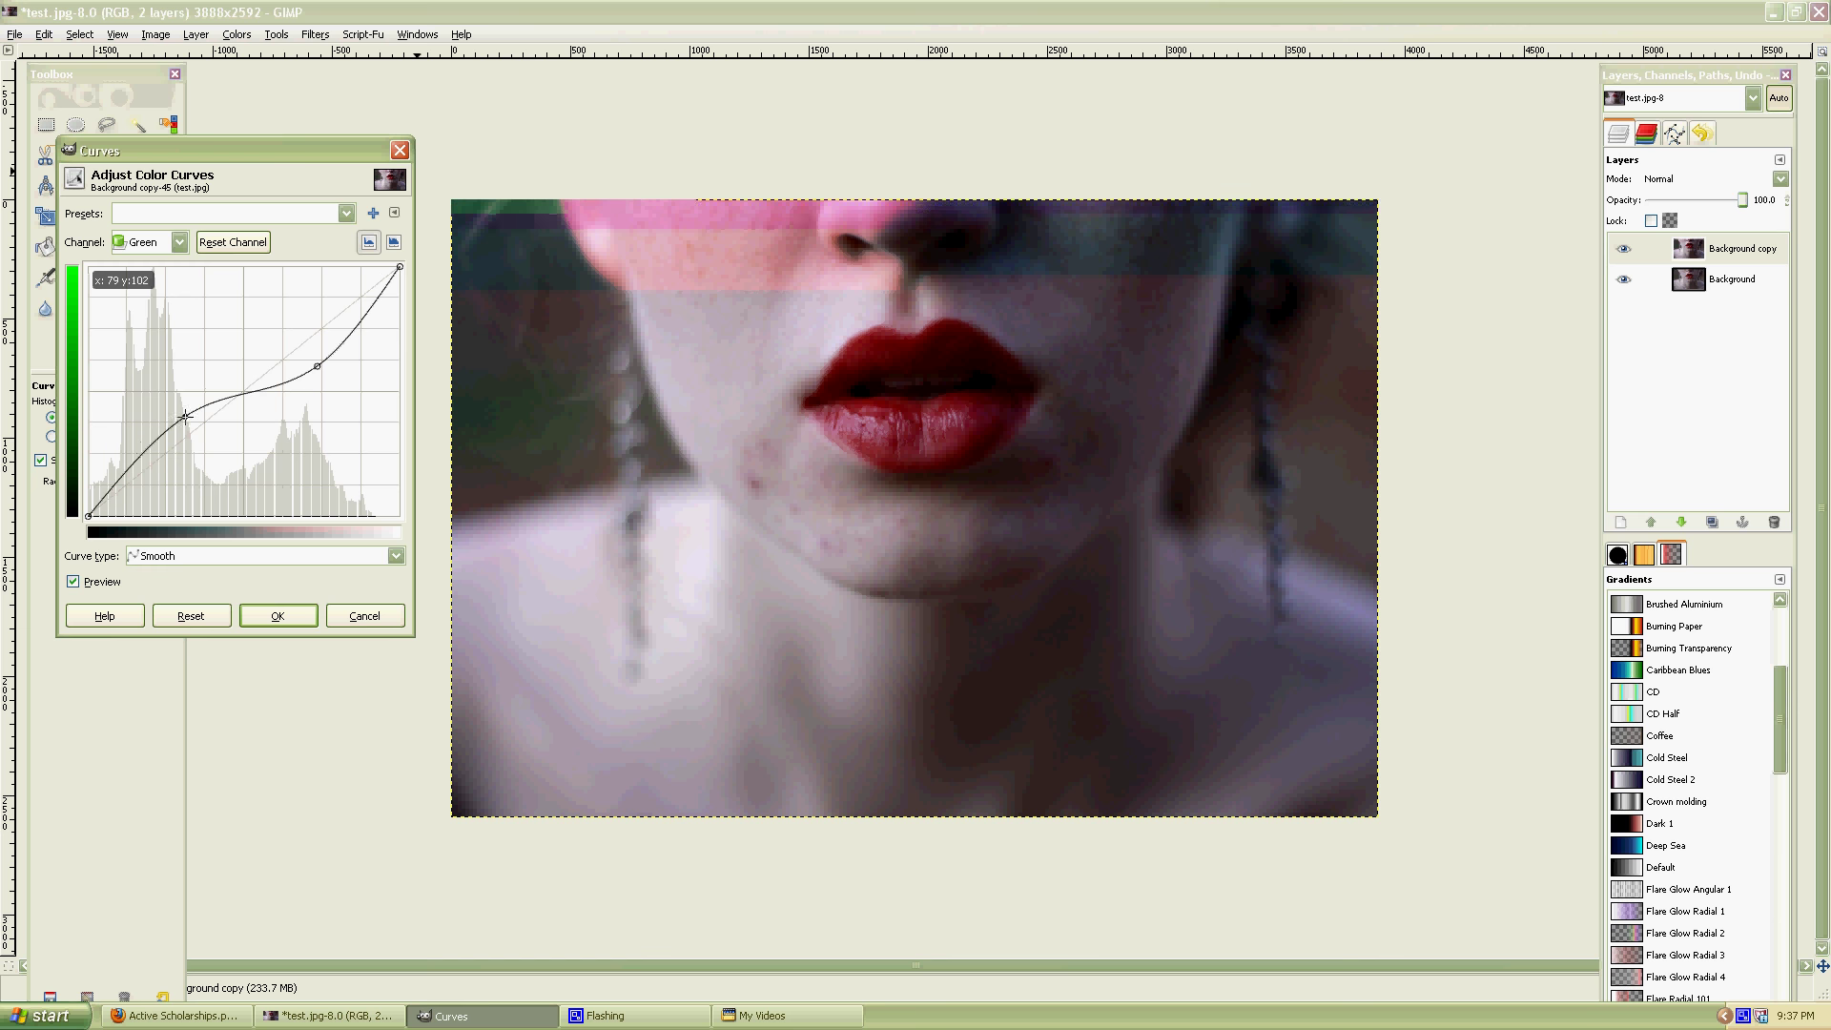
Check the Blue channel, then reshape the Value curve to slightly darken the image.
{"action": "left_click", "coordinate": [179, 244]}
{"action": "left_click", "coordinate": [143, 322]}
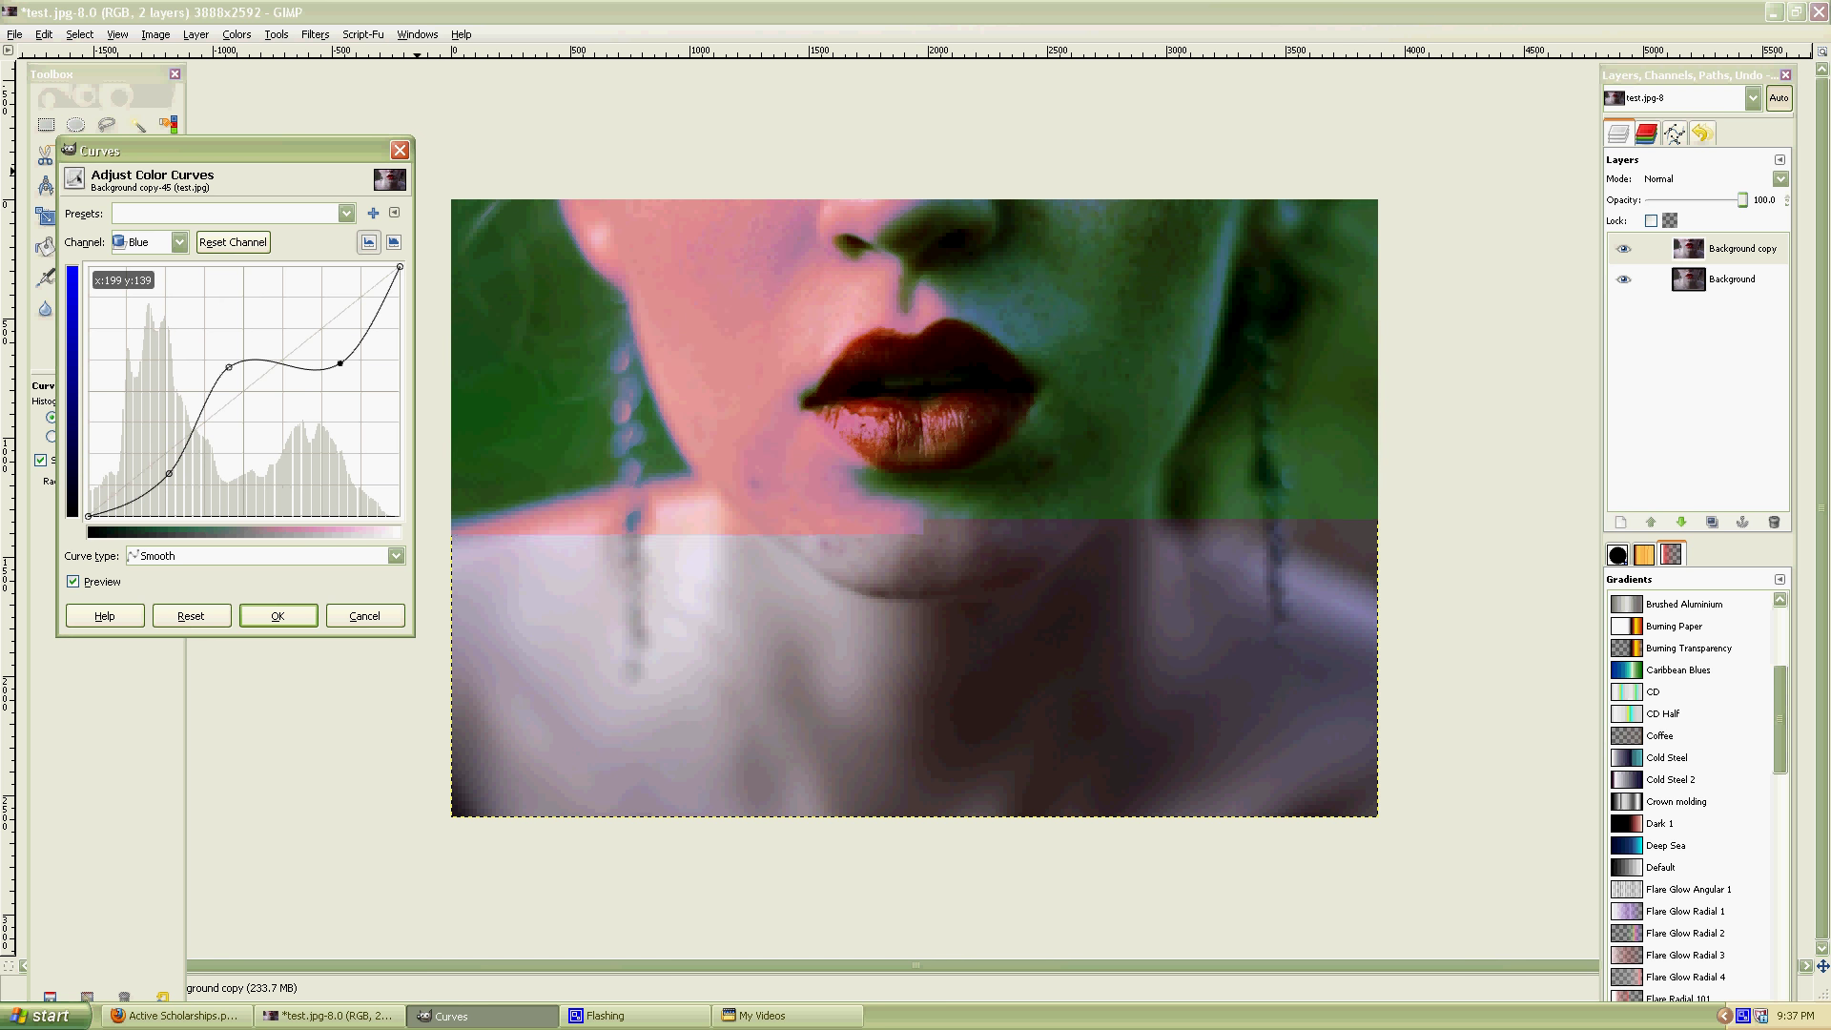
{"action": "left_click", "coordinate": [181, 244]}
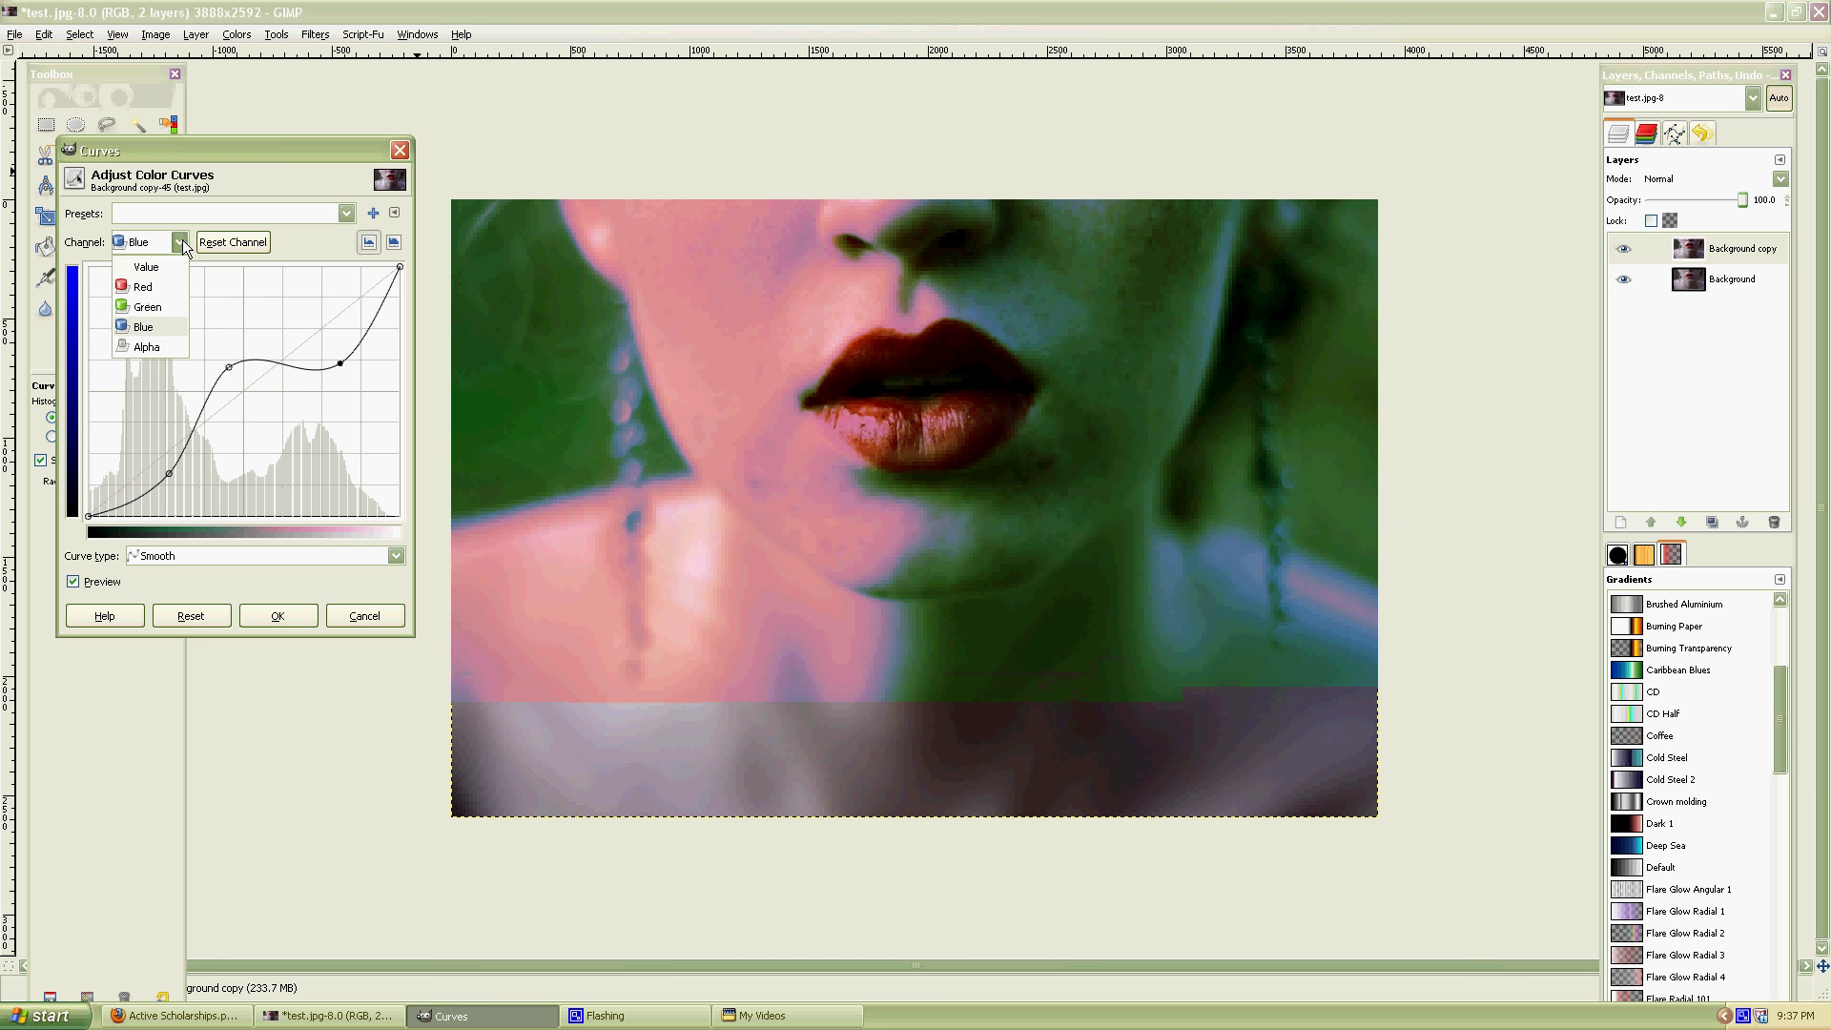
{"action": "left_click", "coordinate": [146, 267]}
{"action": "left_click_drag", "start_coordinate": [160, 458], "coordinate": [260, 414]}
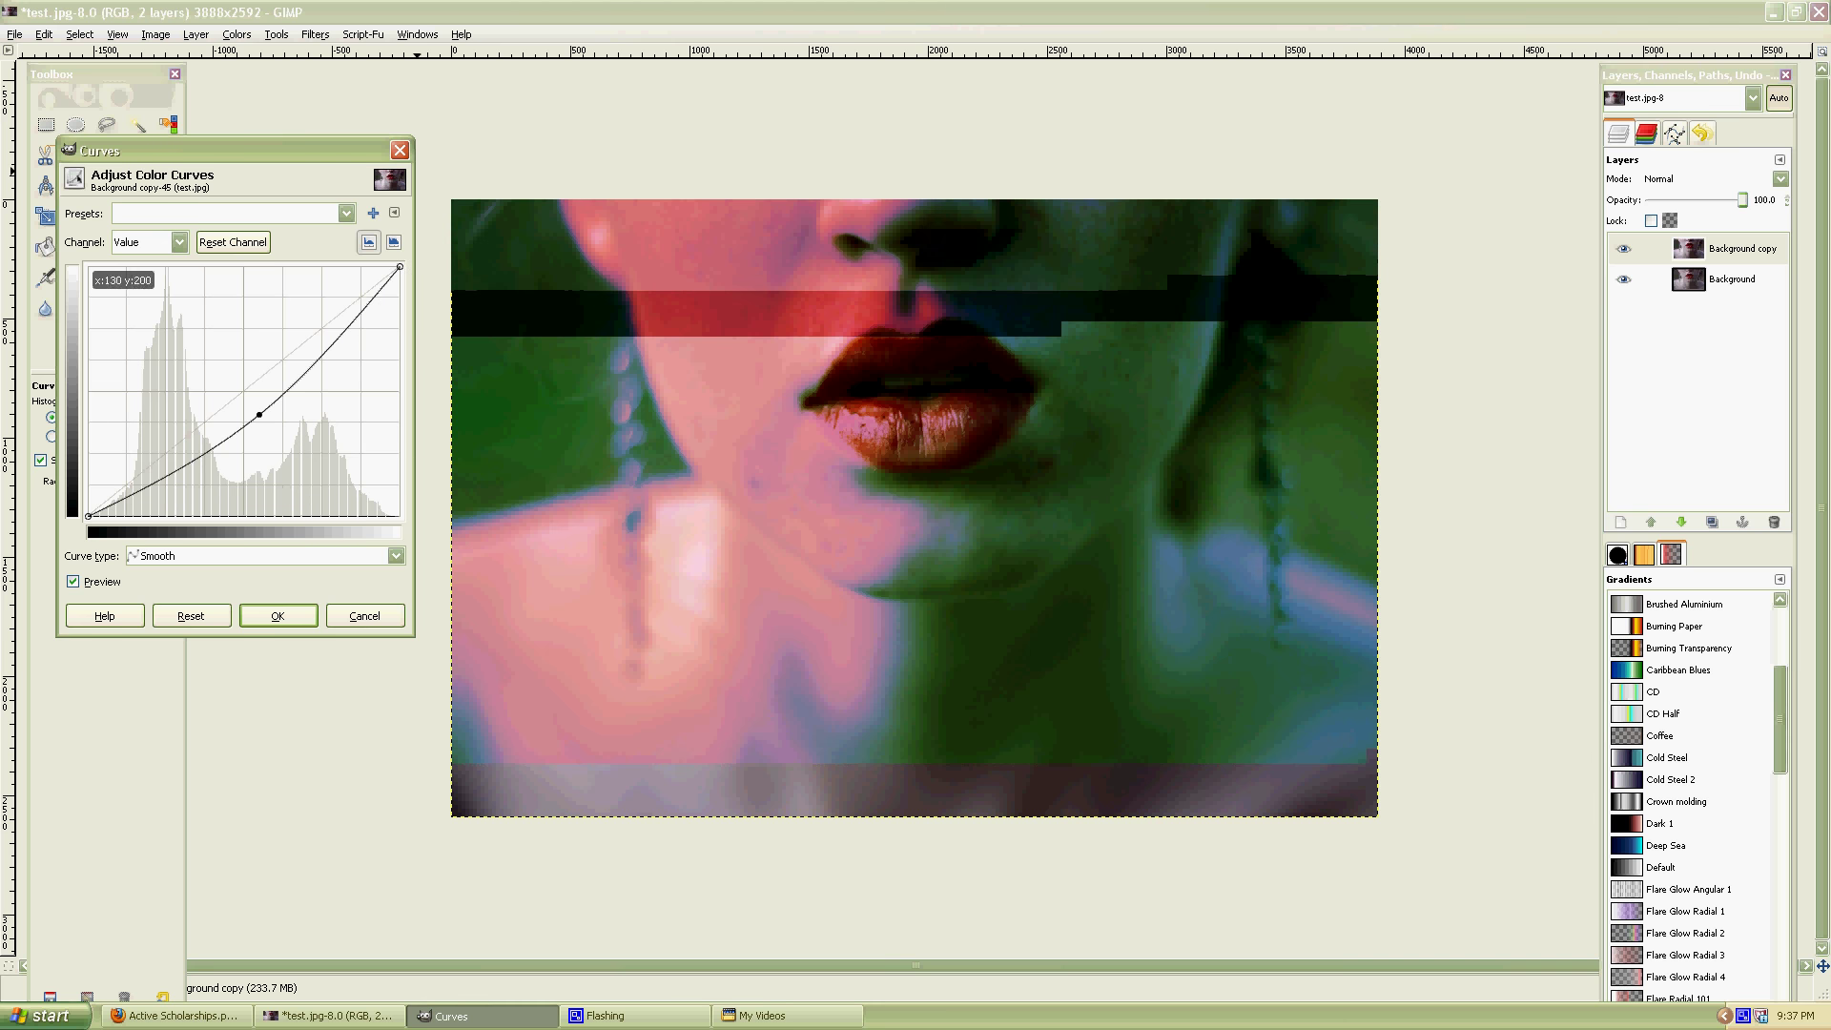
Load a dated curves preset and draw a freehand Value curve.
{"action": "left_click", "coordinate": [346, 213]}
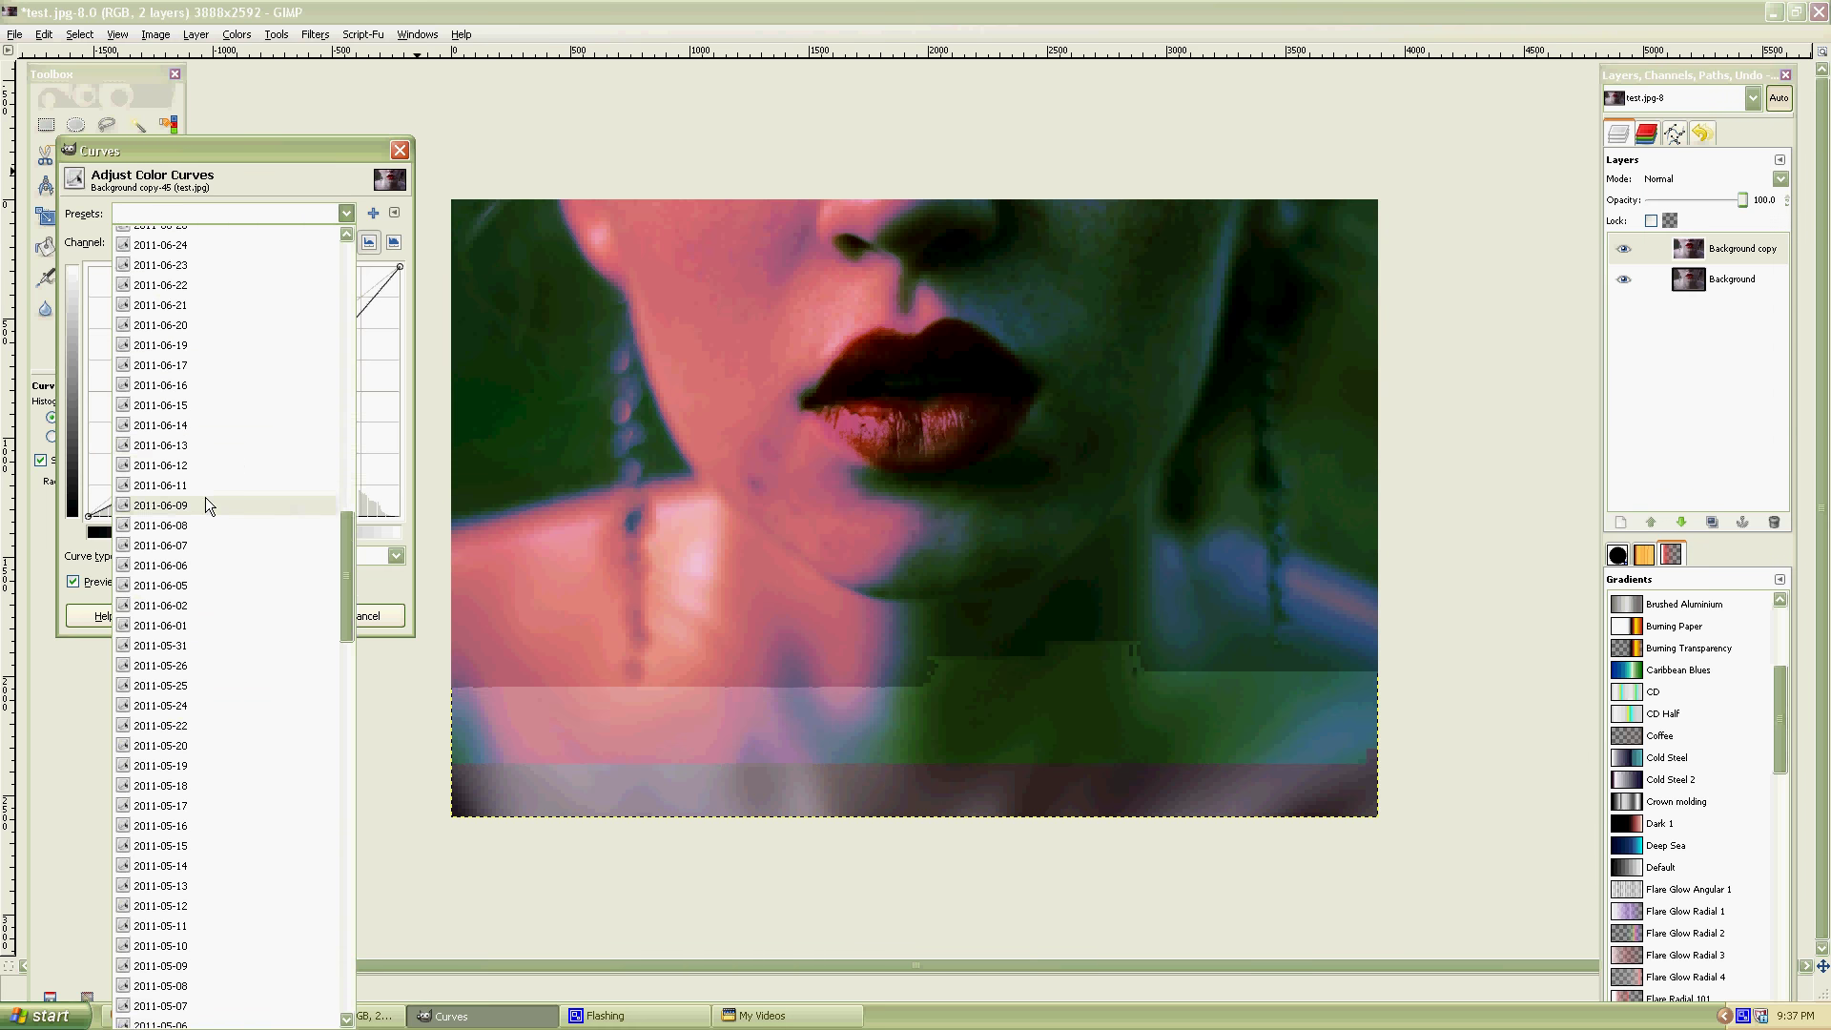
{"action": "left_click", "coordinate": [204, 498]}
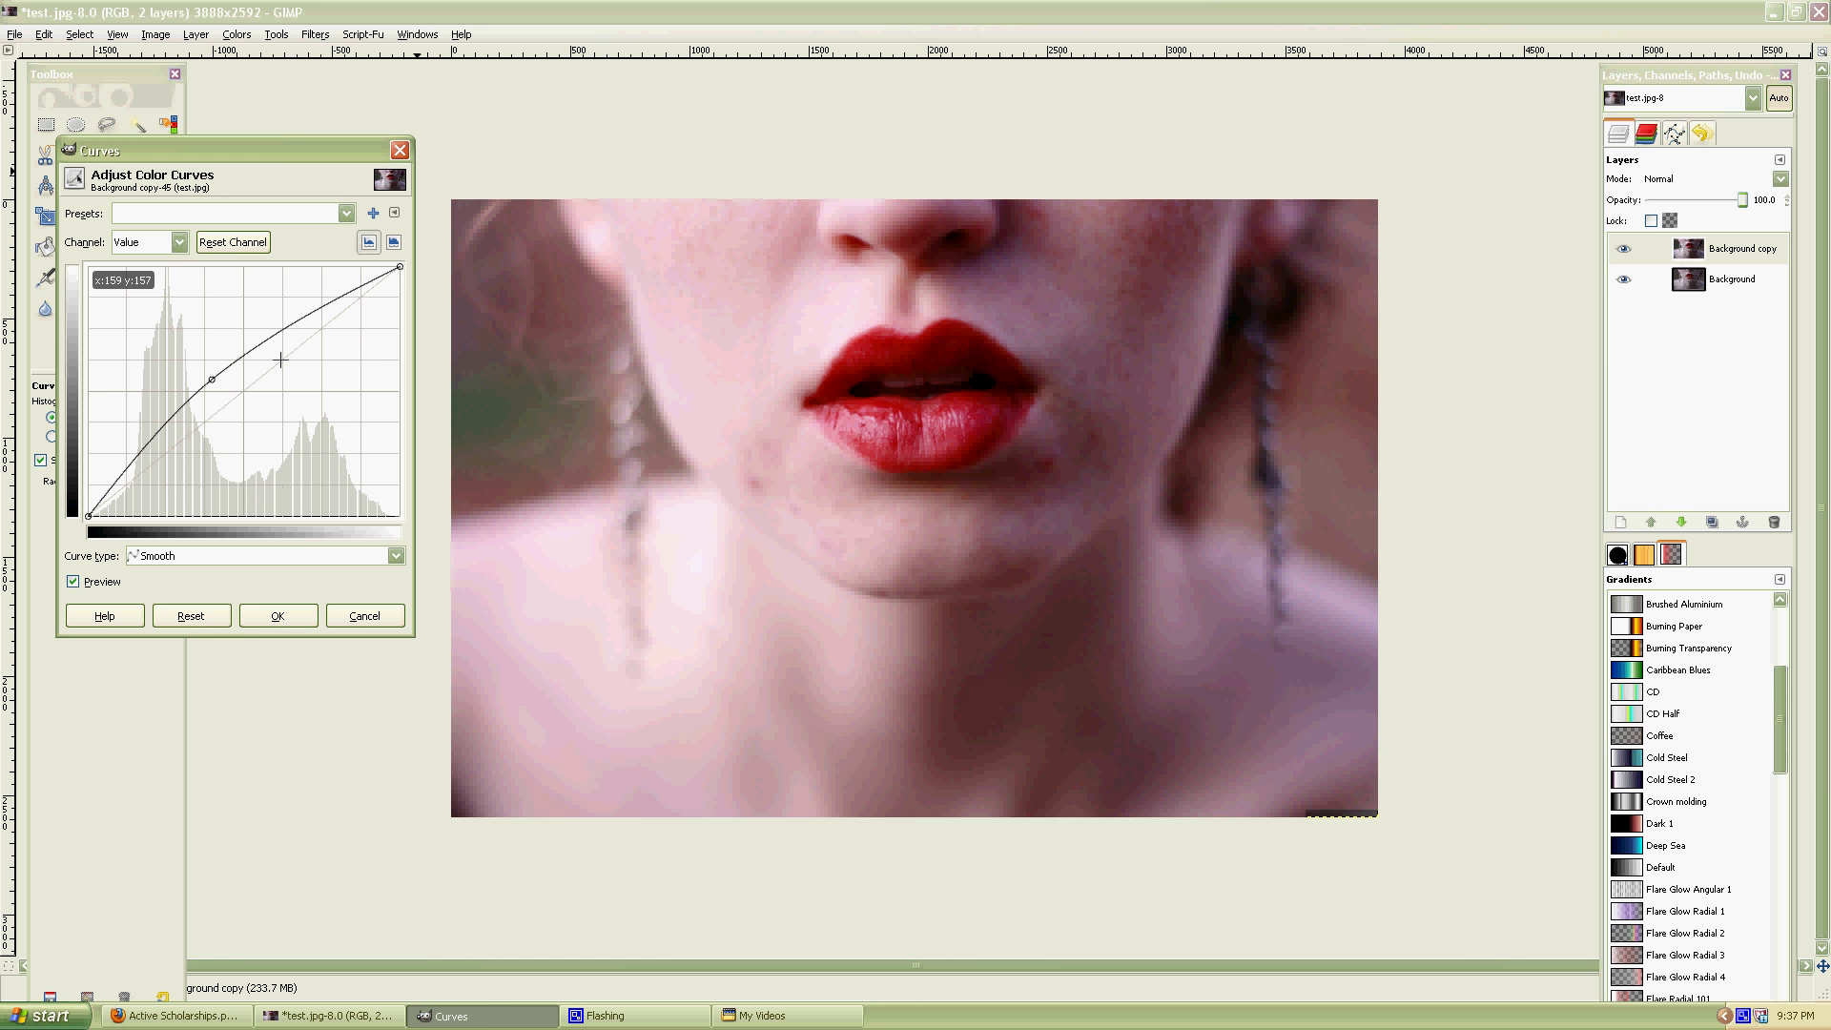
{"action": "left_click", "coordinate": [258, 557]}
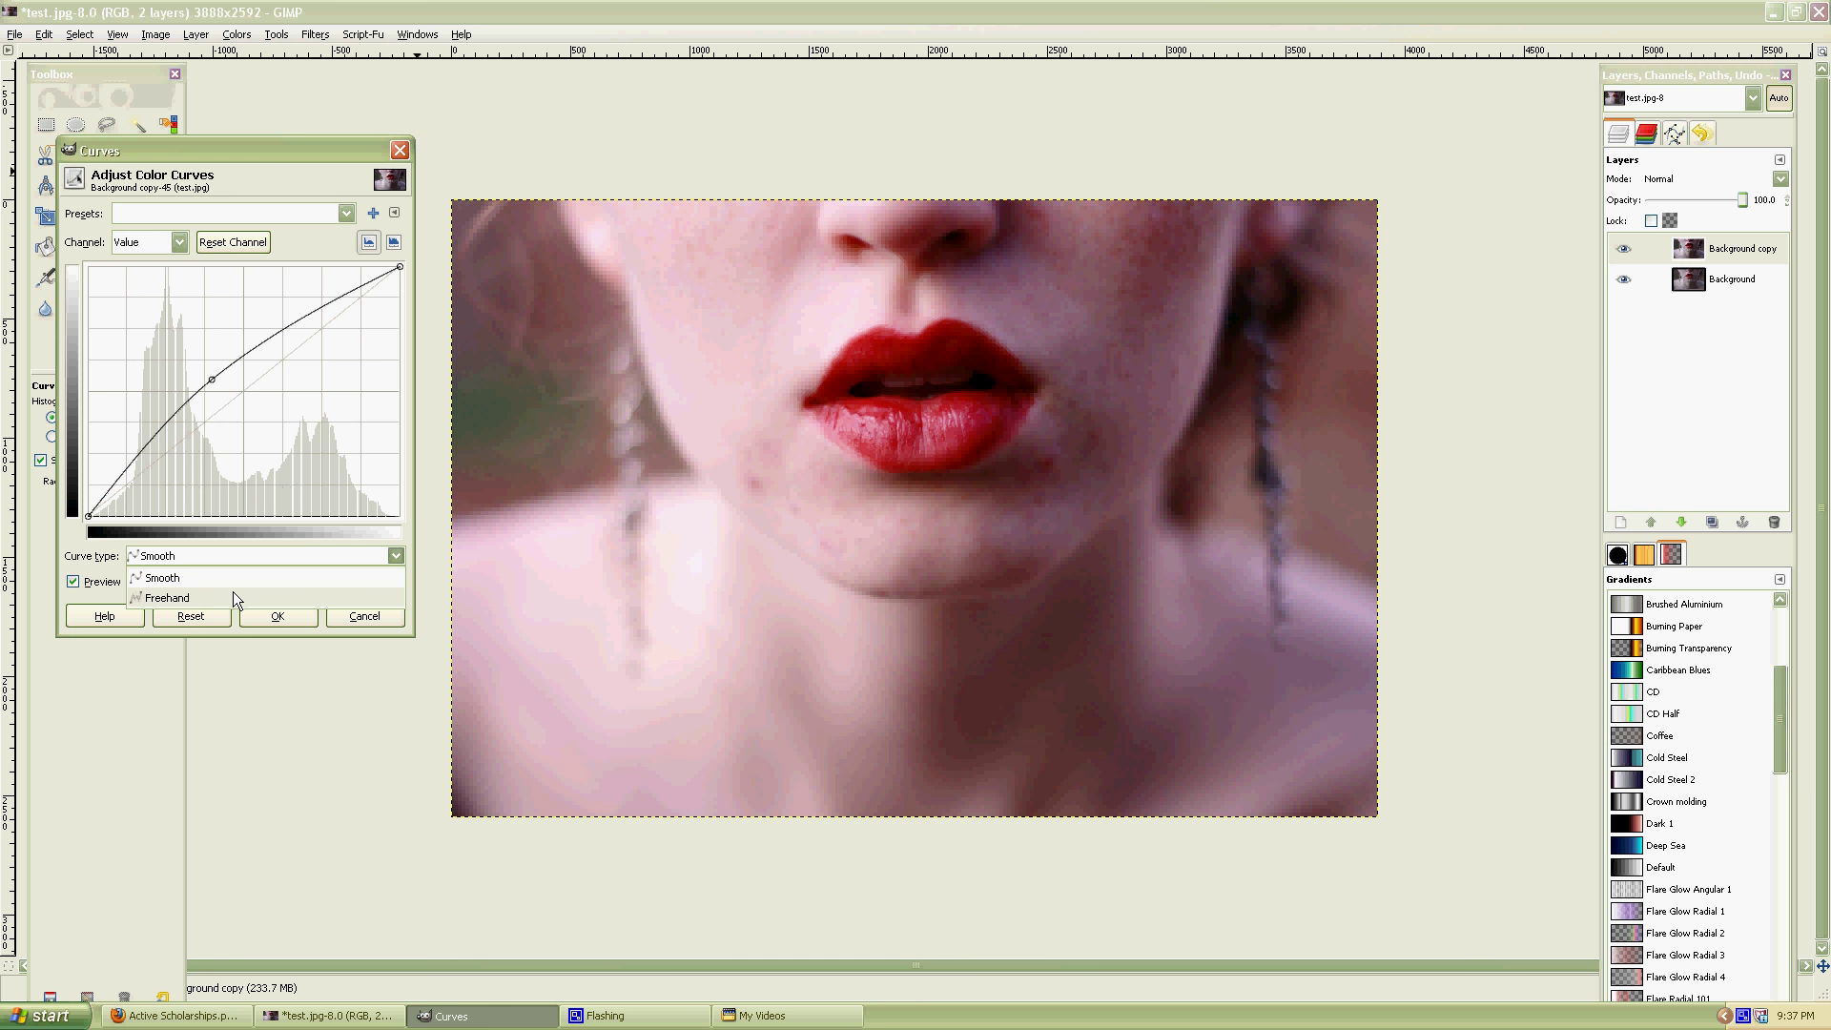
{"action": "left_click", "coordinate": [233, 592]}
{"action": "left_click_drag", "start_coordinate": [112, 472], "coordinate": [115, 492]}
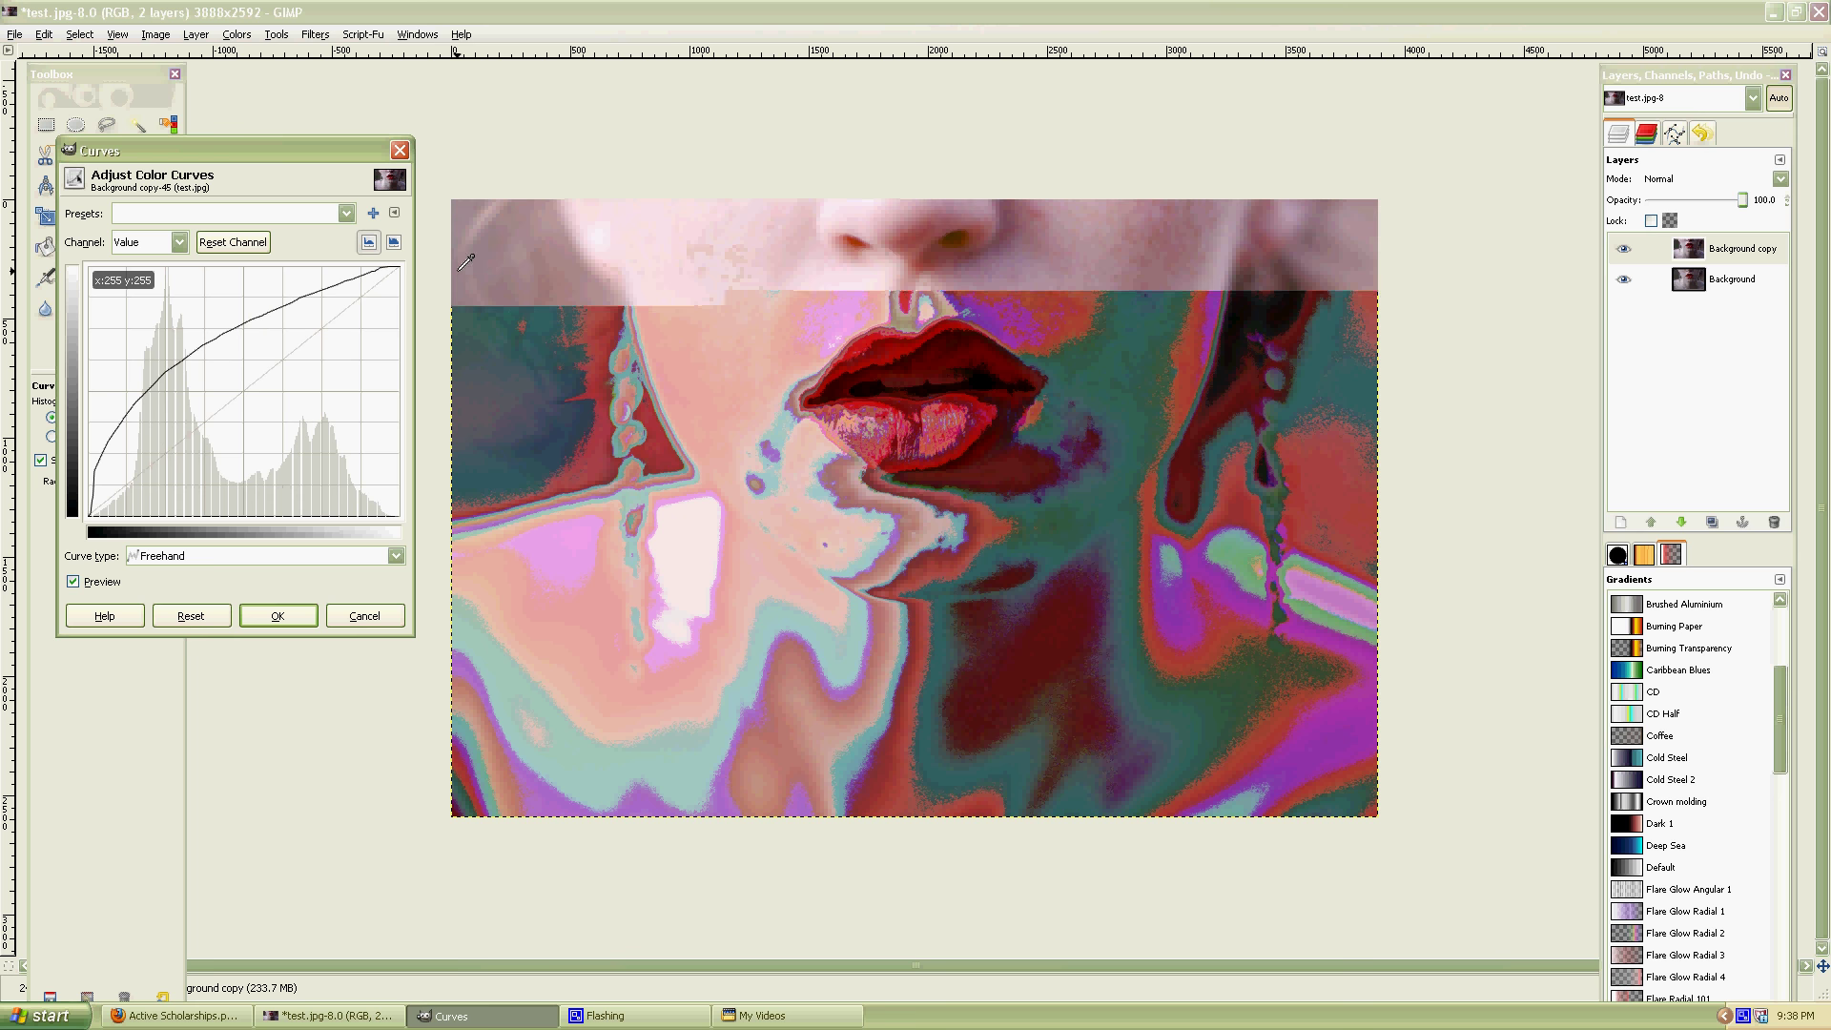
Return to a smooth curve, reset and bend it, then cancel Curves.
{"action": "left_click", "coordinate": [202, 555]}
{"action": "left_click", "coordinate": [187, 578]}
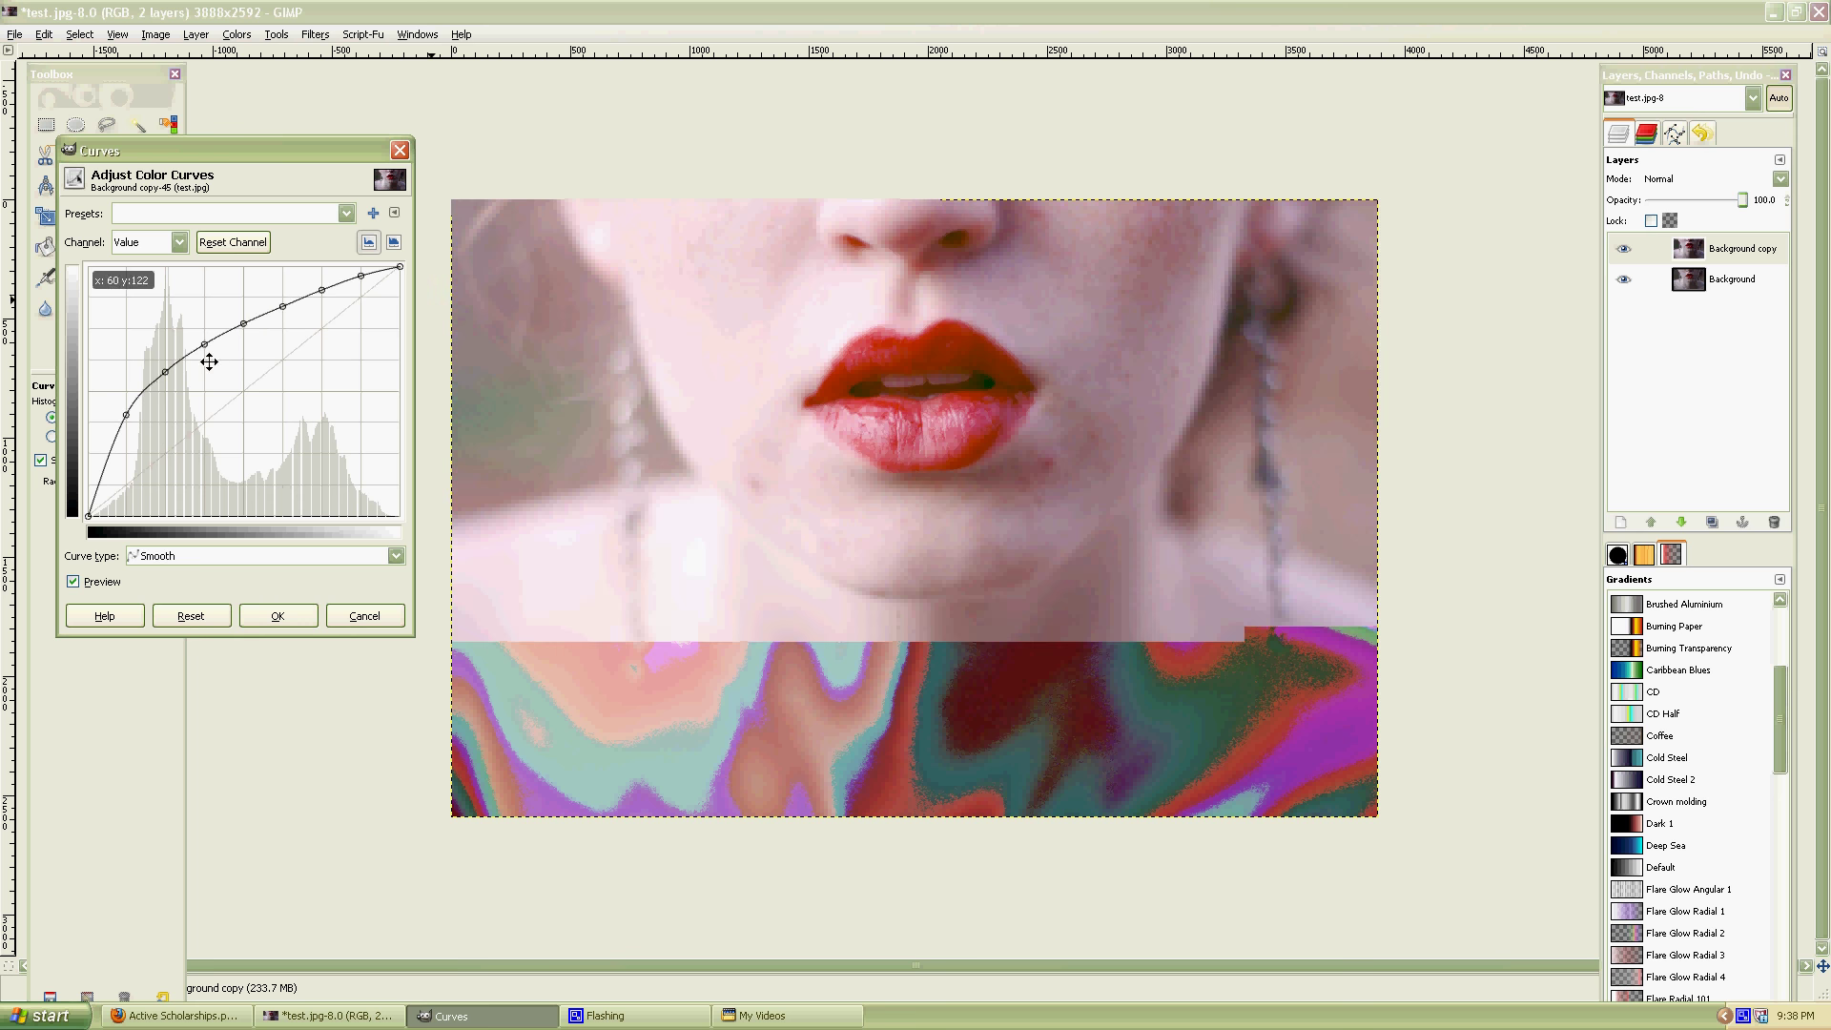
{"action": "left_click", "coordinate": [250, 243]}
{"action": "left_click_drag", "start_coordinate": [207, 420], "coordinate": [206, 343]}
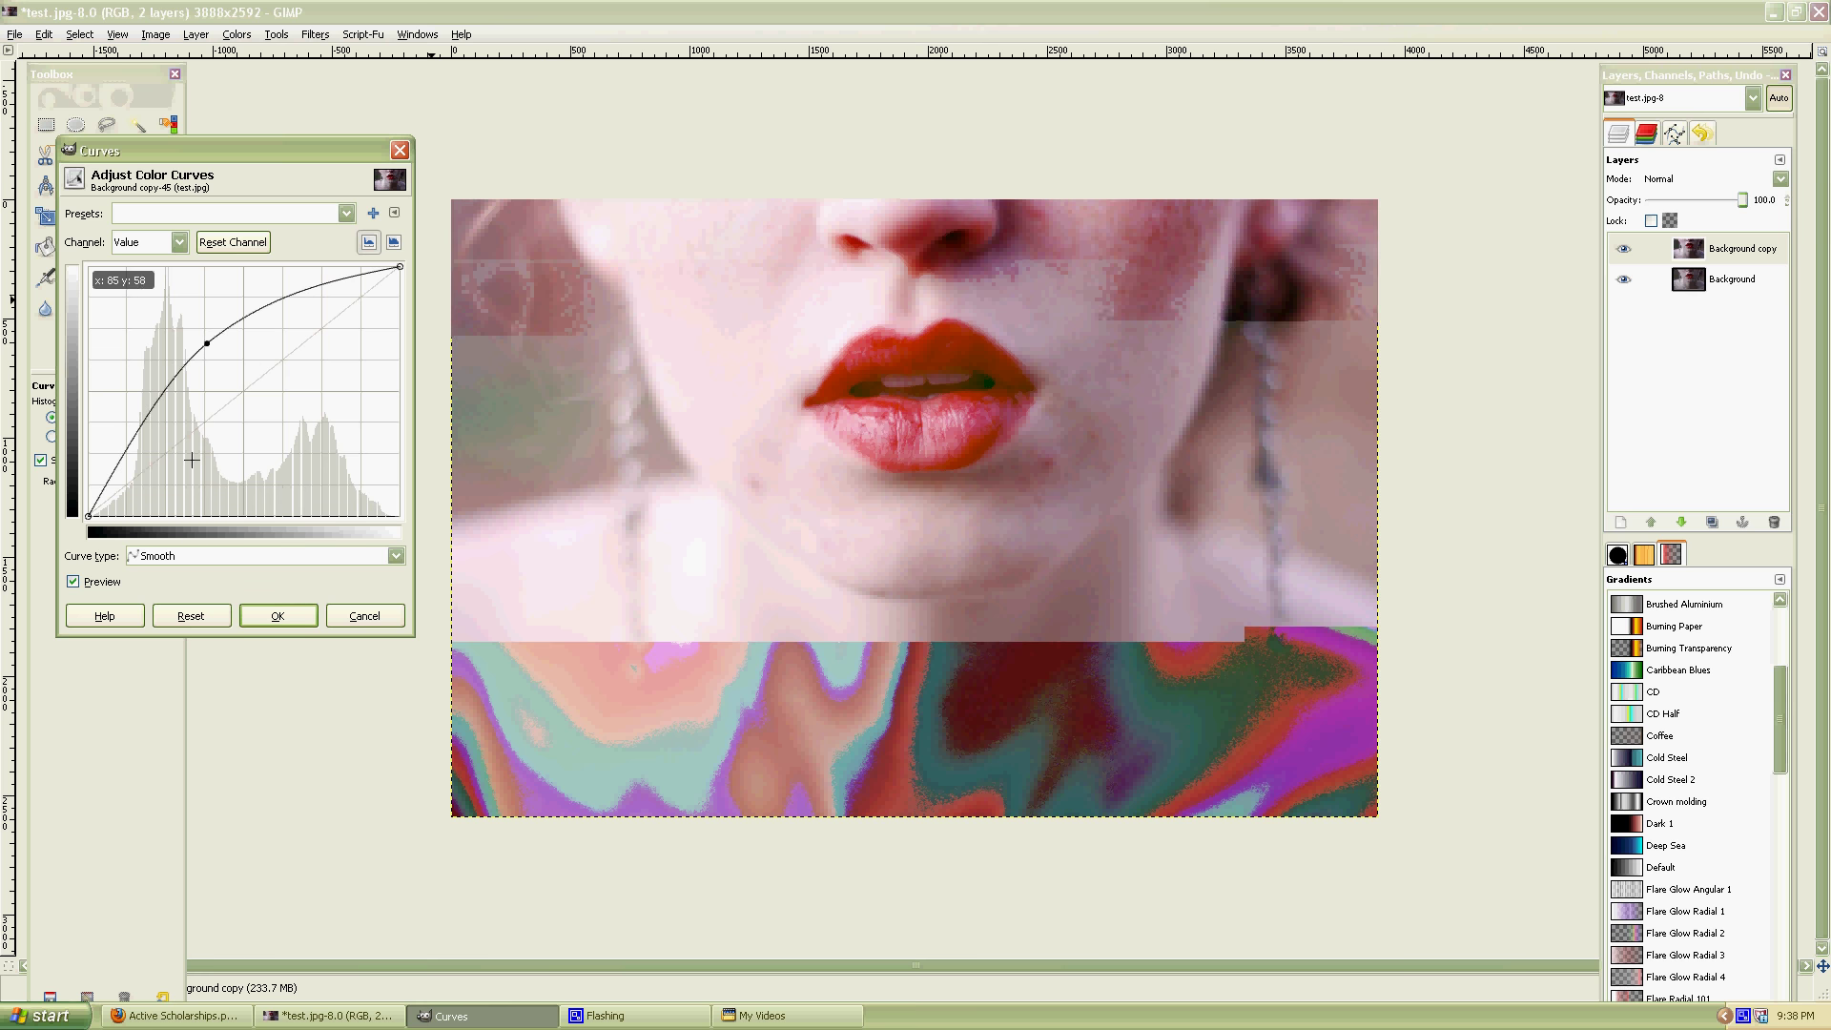
{"action": "left_click", "coordinate": [372, 613]}
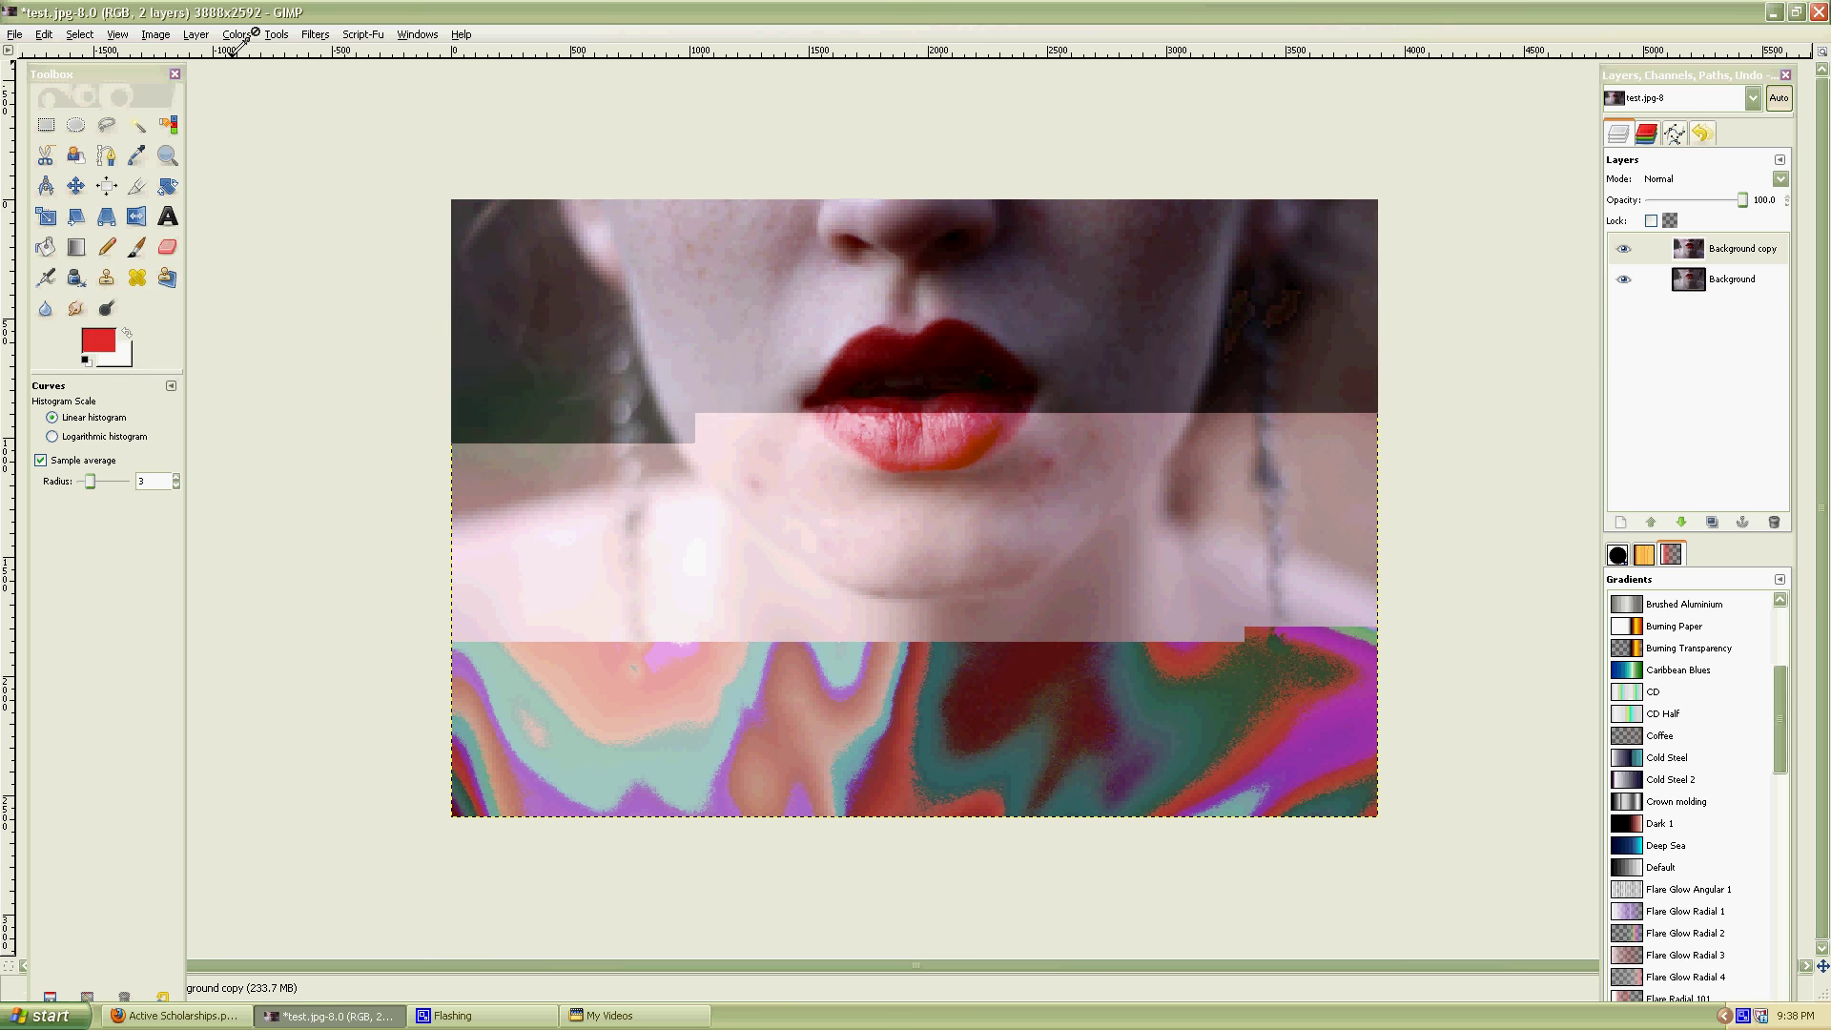
{"action": "left_click", "coordinate": [248, 39]}
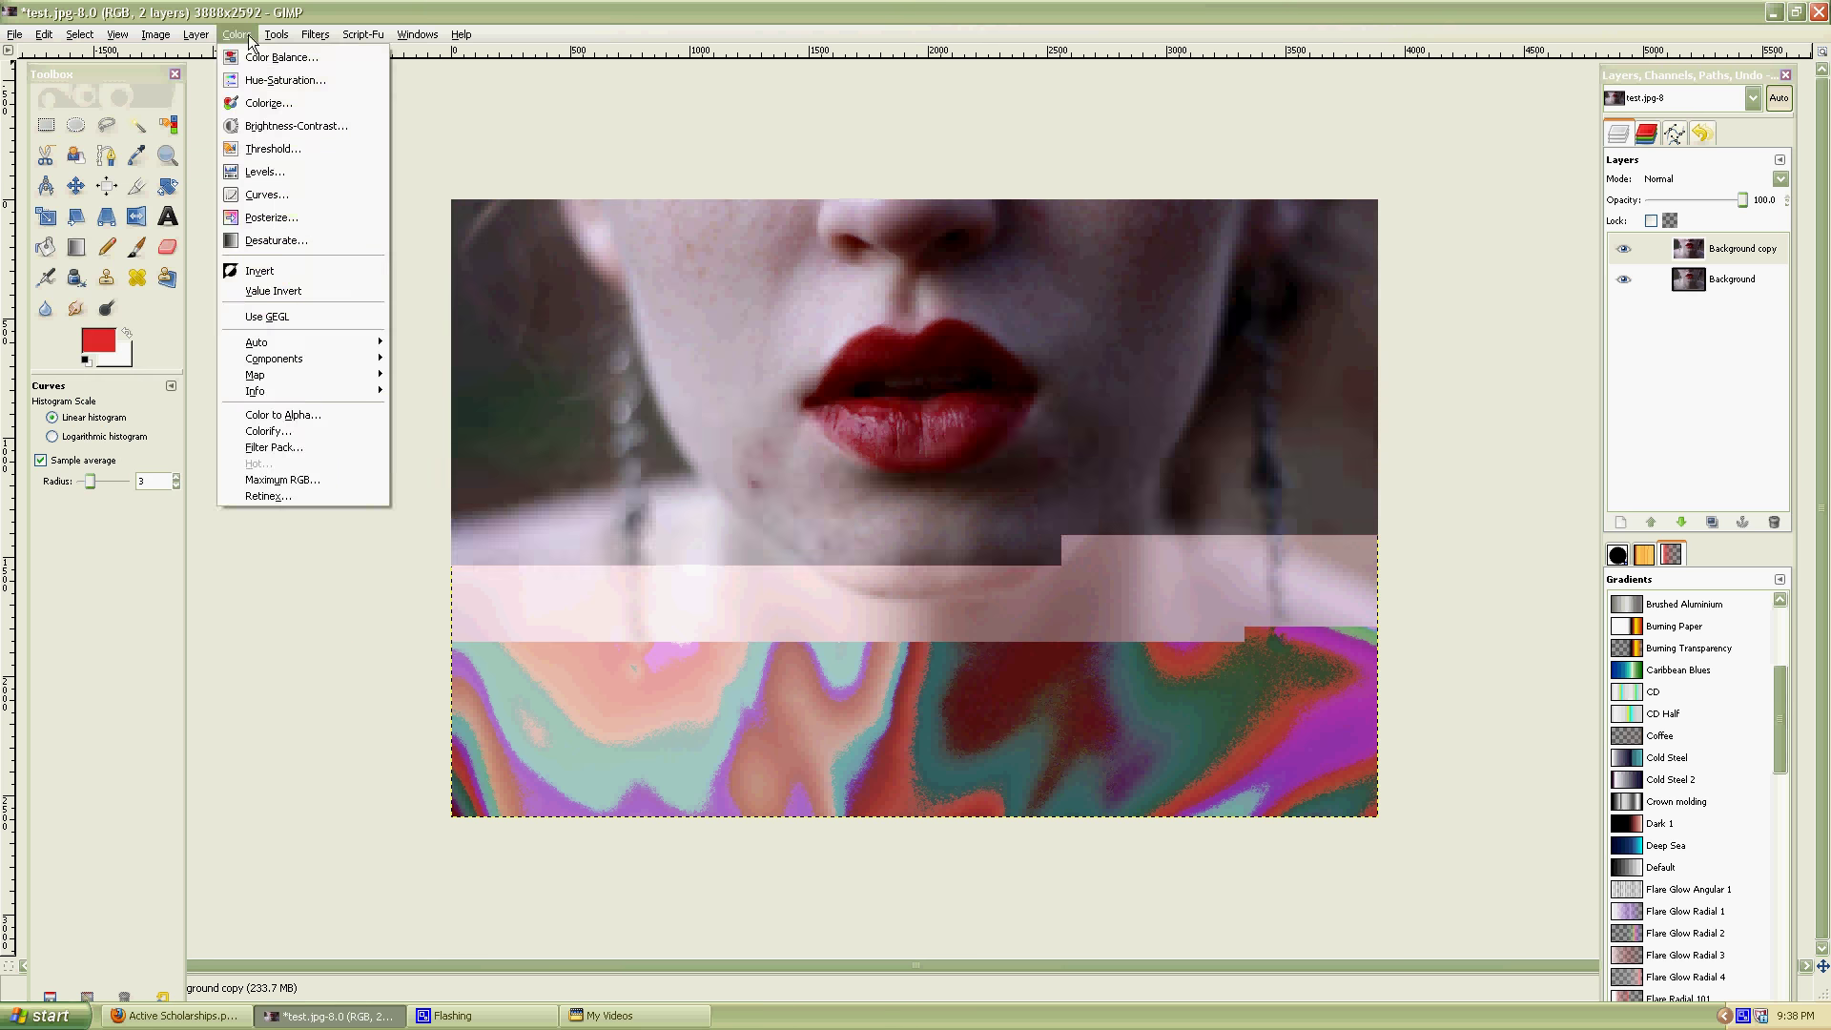
{"action": "left_click", "coordinate": [293, 221]}
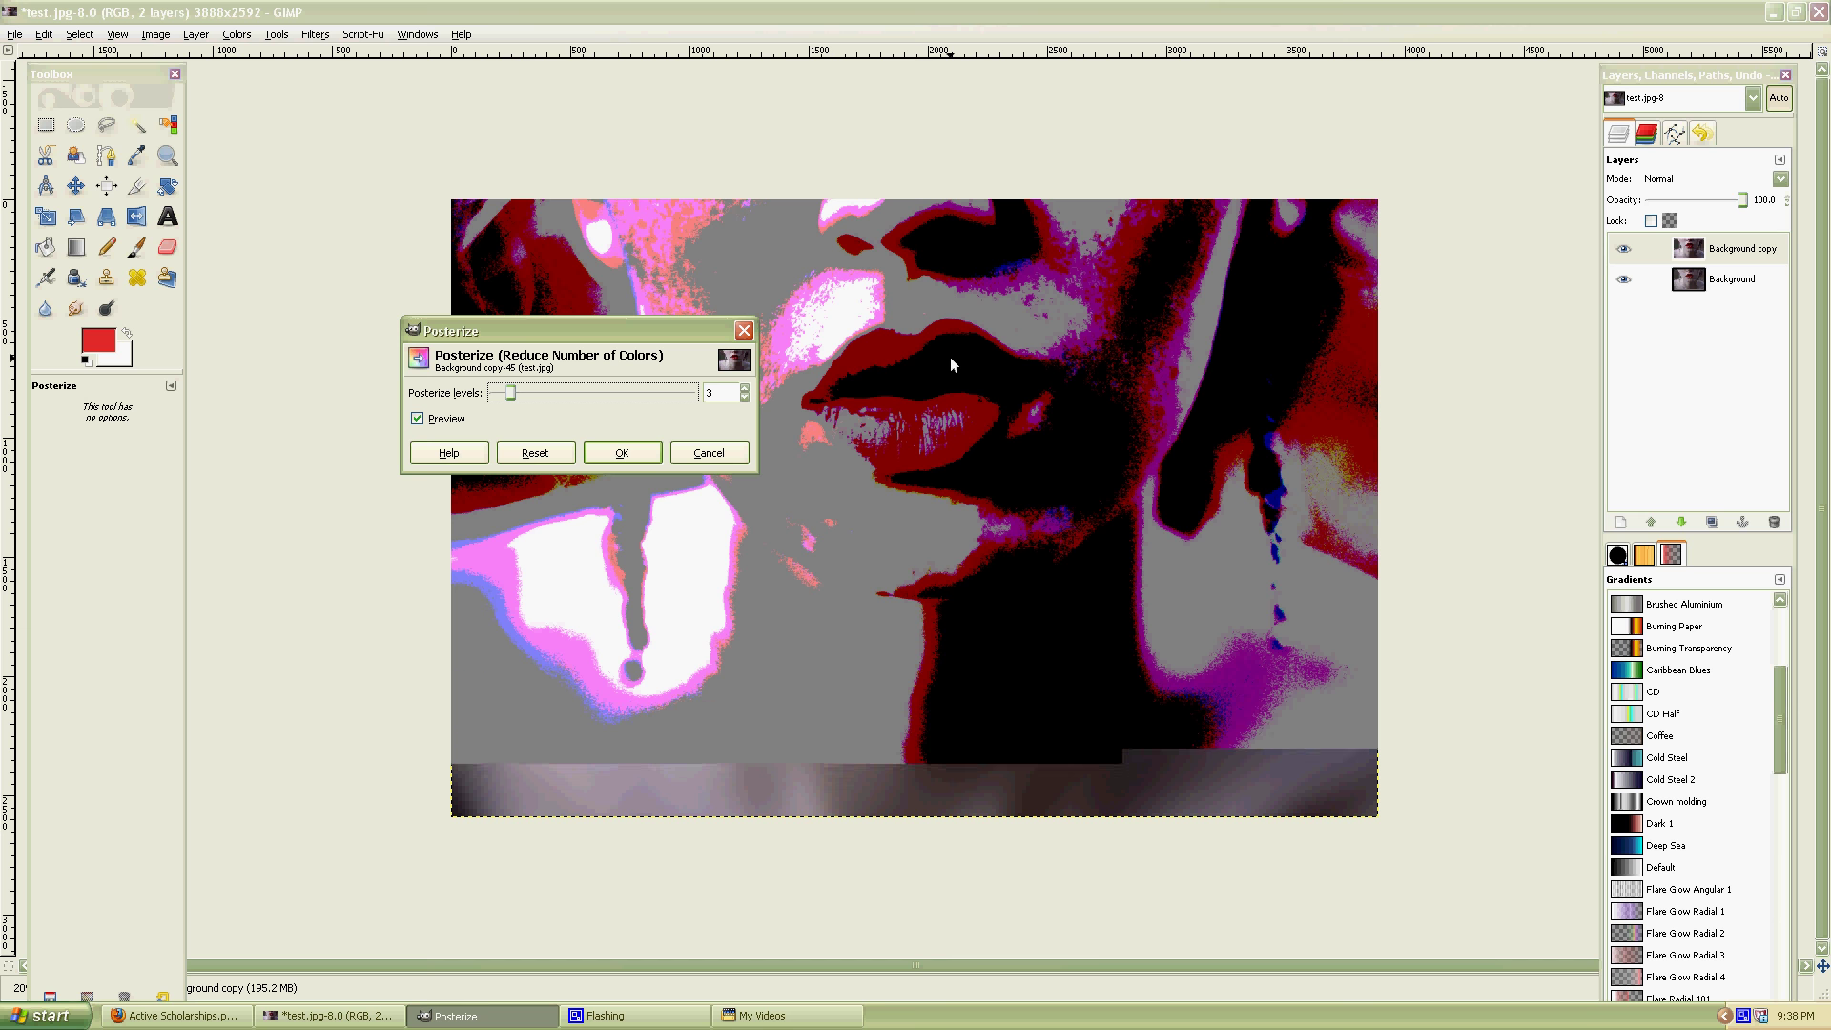
{"action": "left_click", "coordinate": [591, 395]}
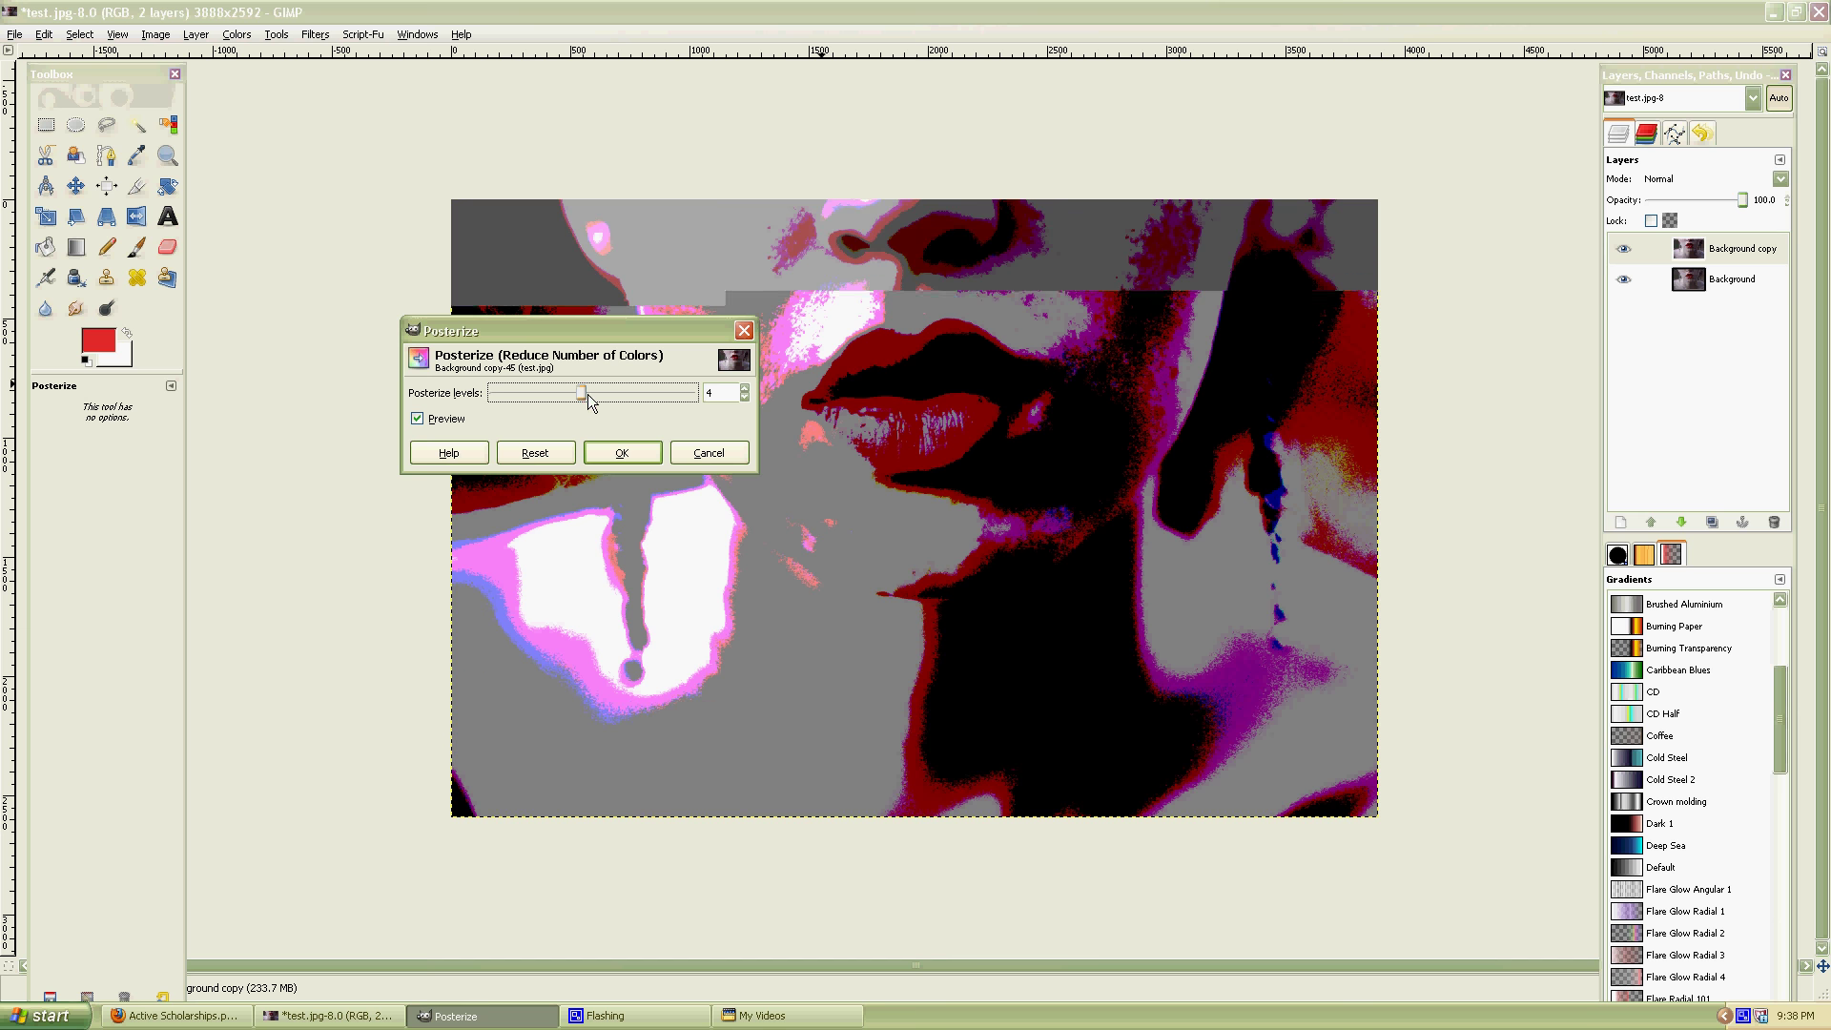
{"action": "left_click", "coordinate": [587, 395]}
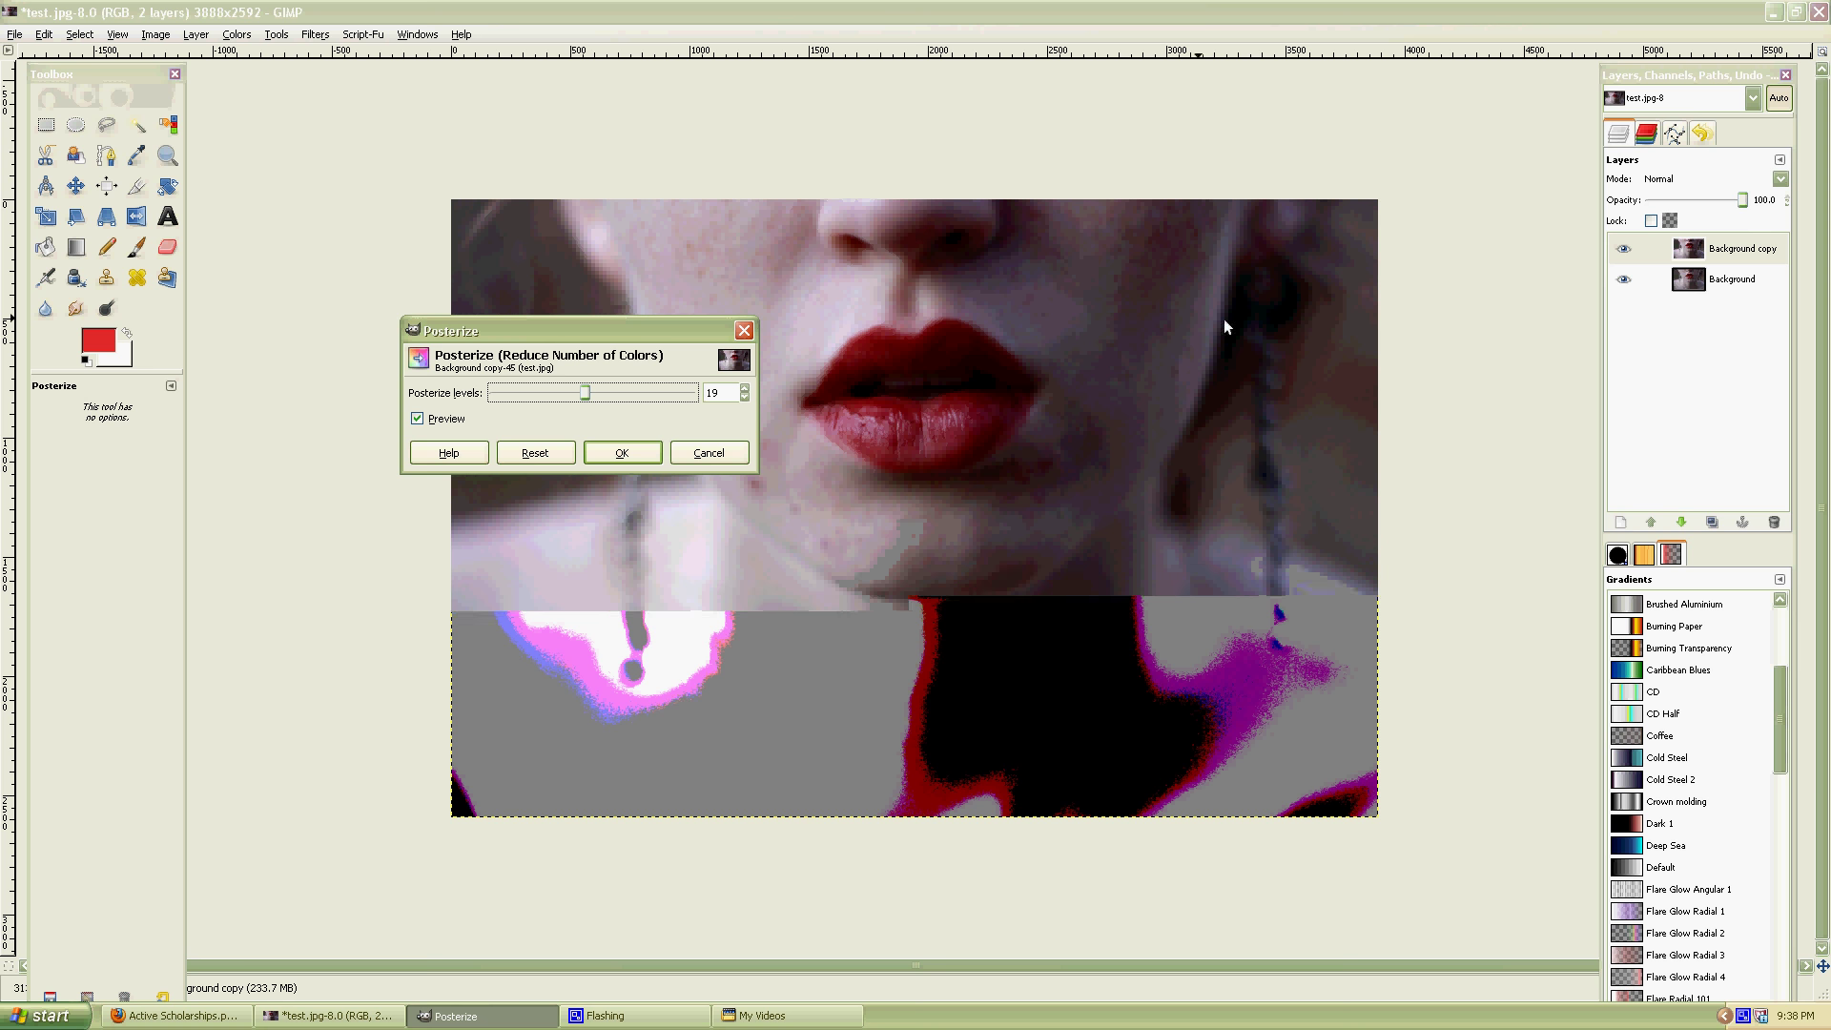
{"action": "left_click", "coordinate": [710, 454]}
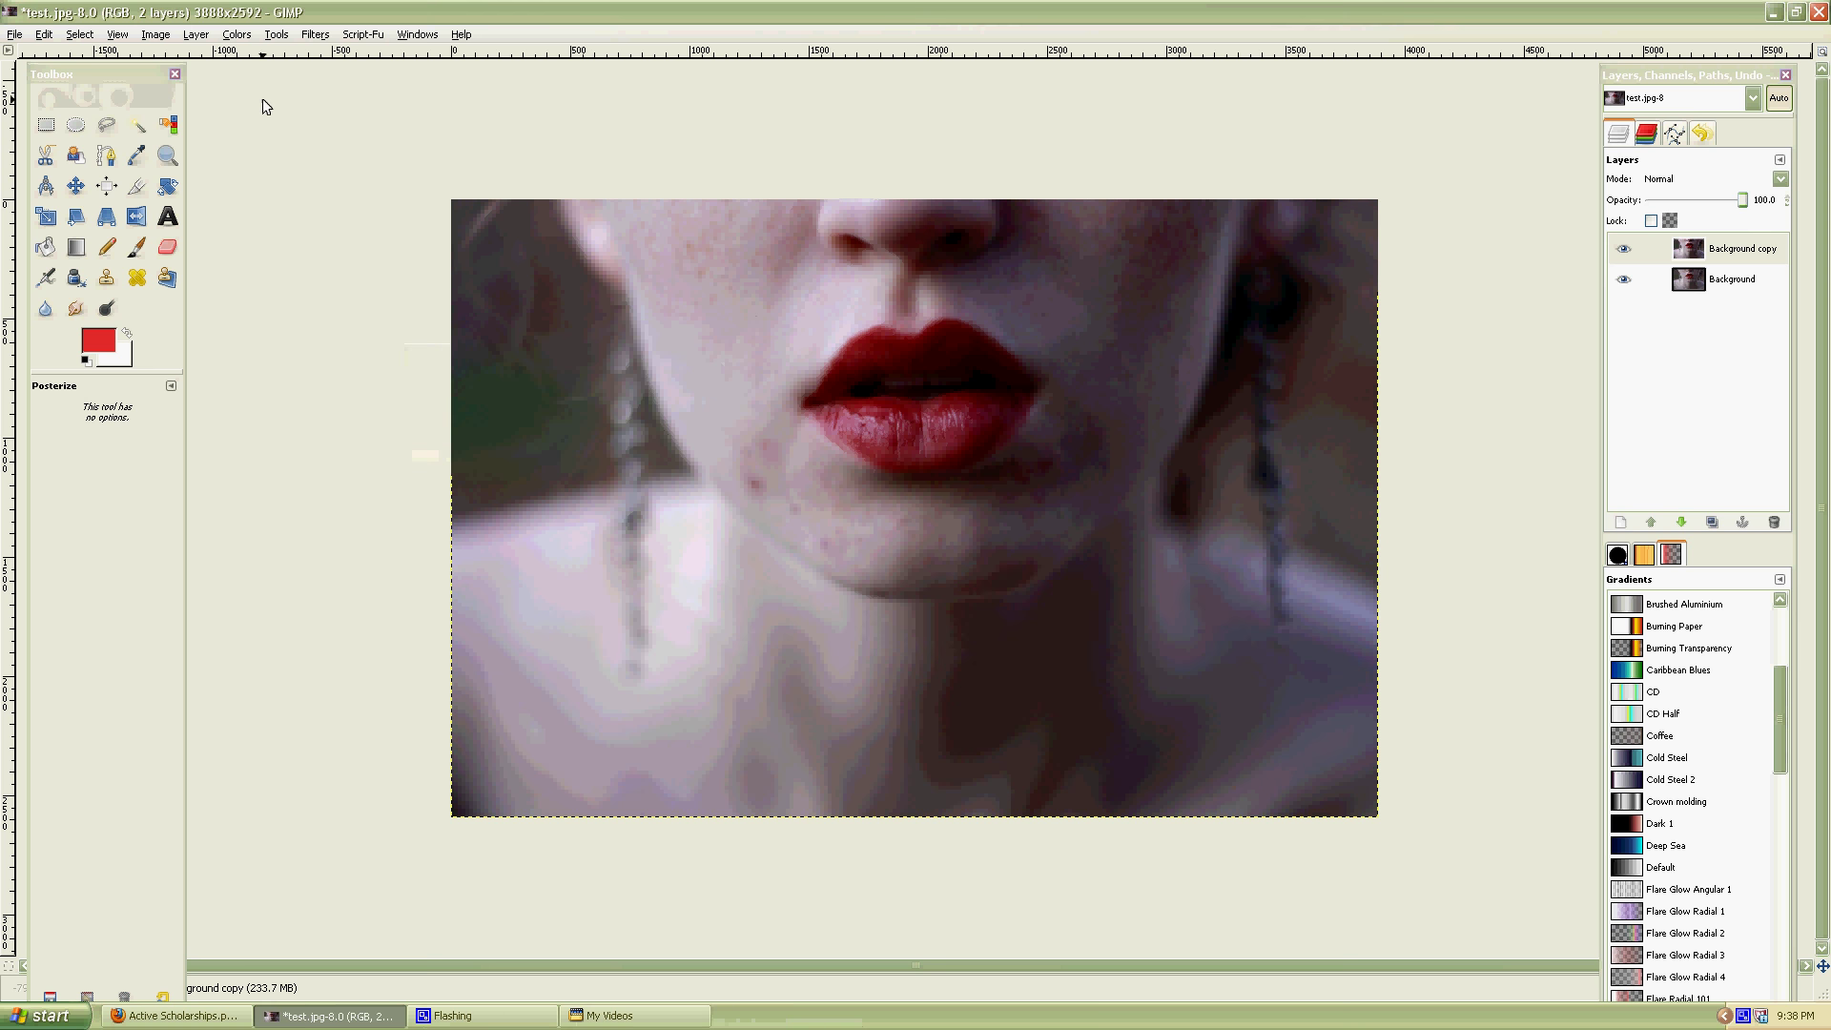
Desaturate the Background copy using Average mode after trying Luminosity.
{"action": "left_click", "coordinate": [239, 36]}
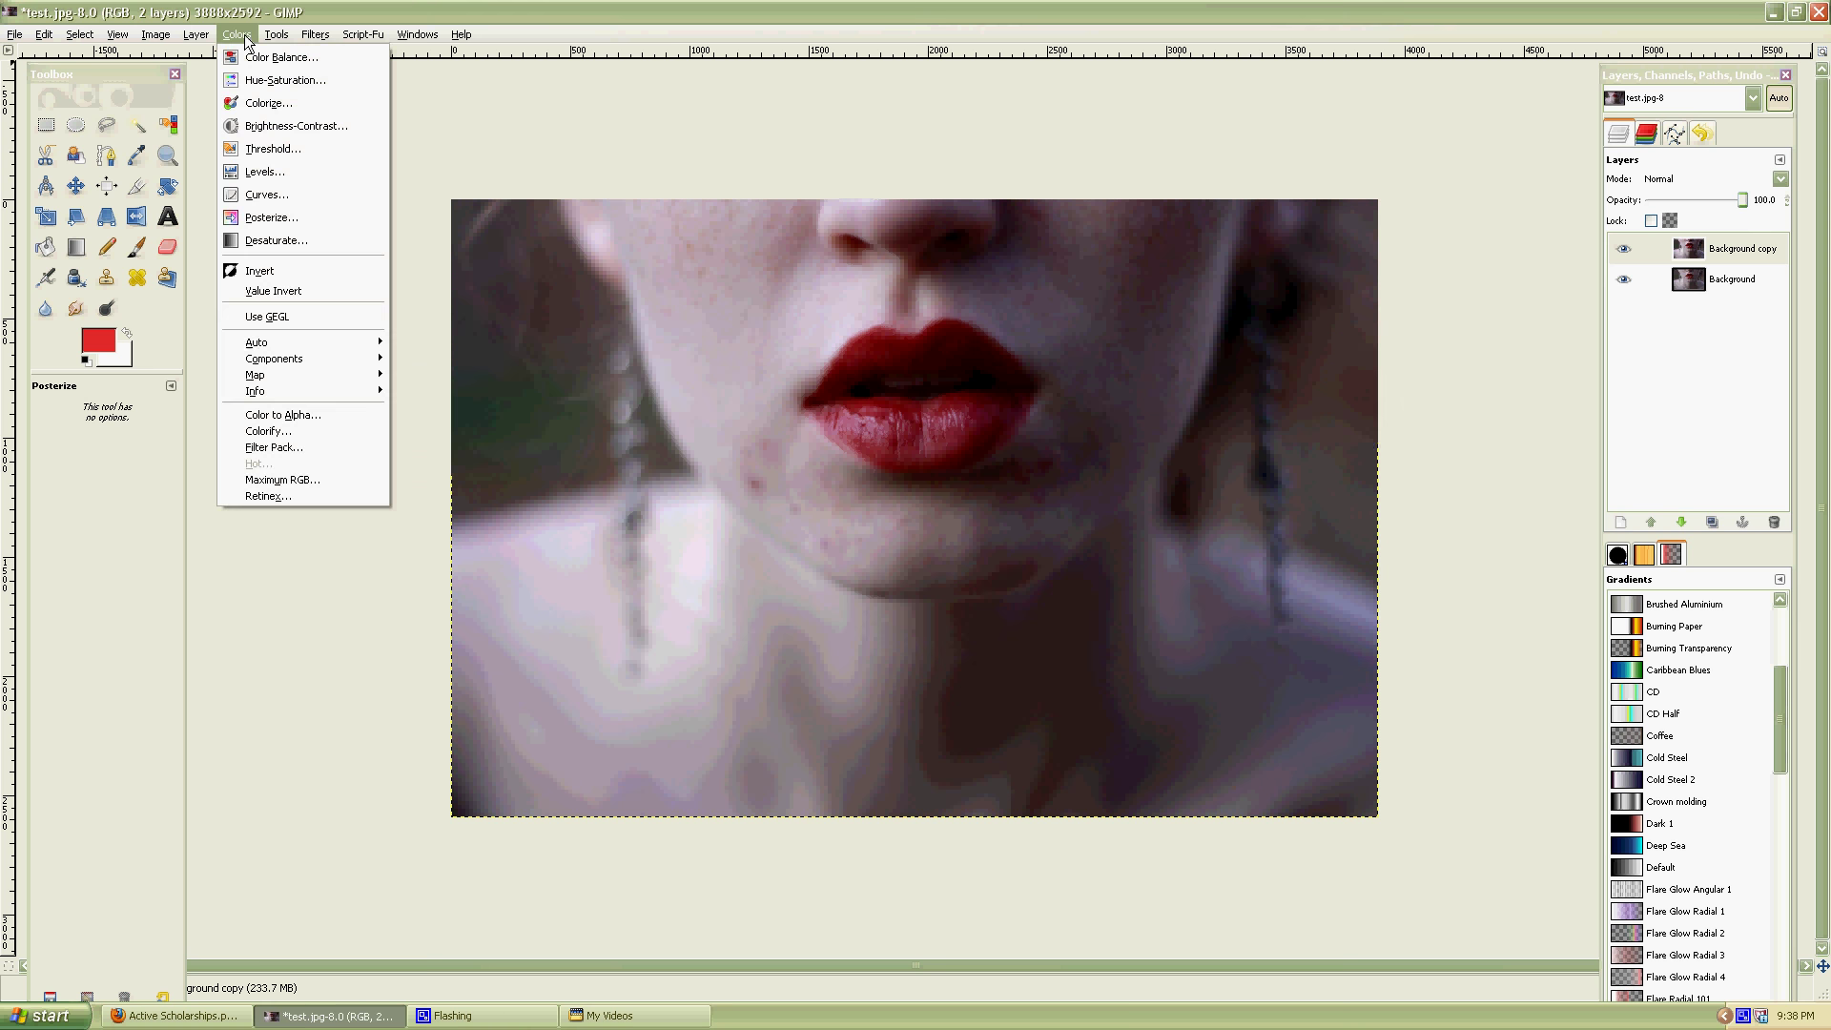
{"action": "left_click", "coordinate": [313, 238]}
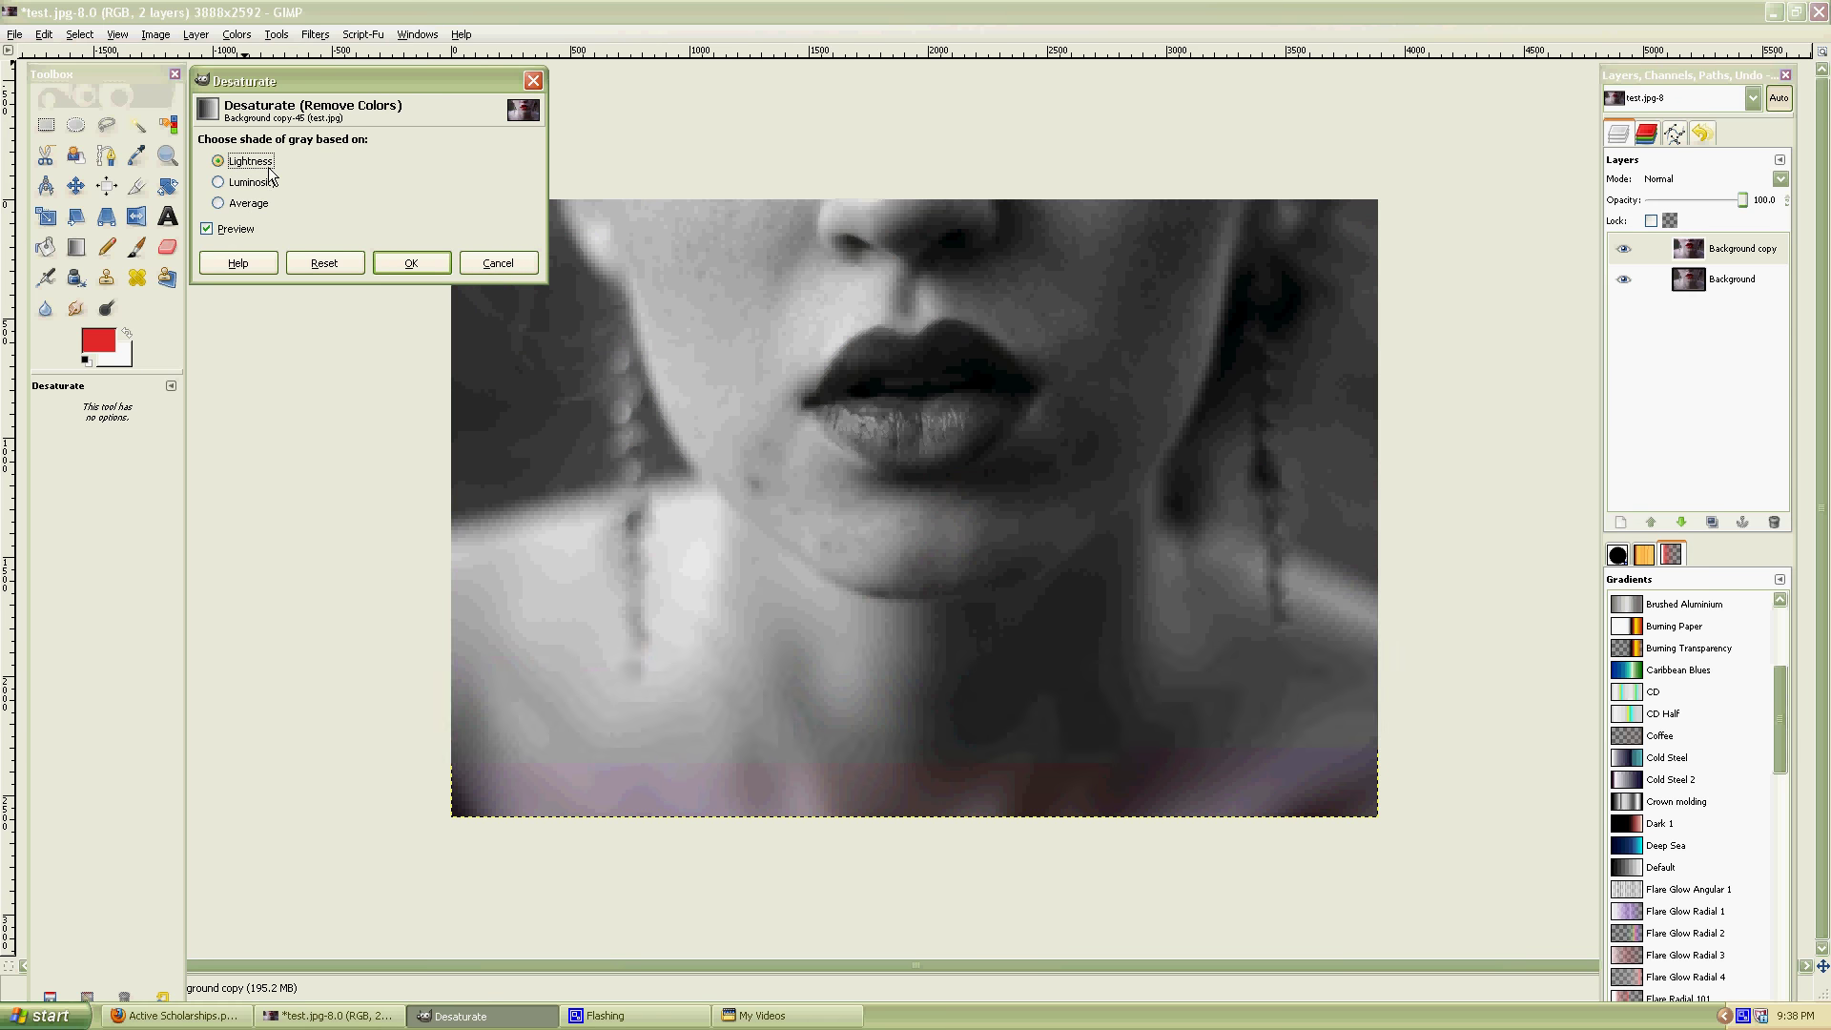
{"action": "left_click", "coordinate": [219, 182]}
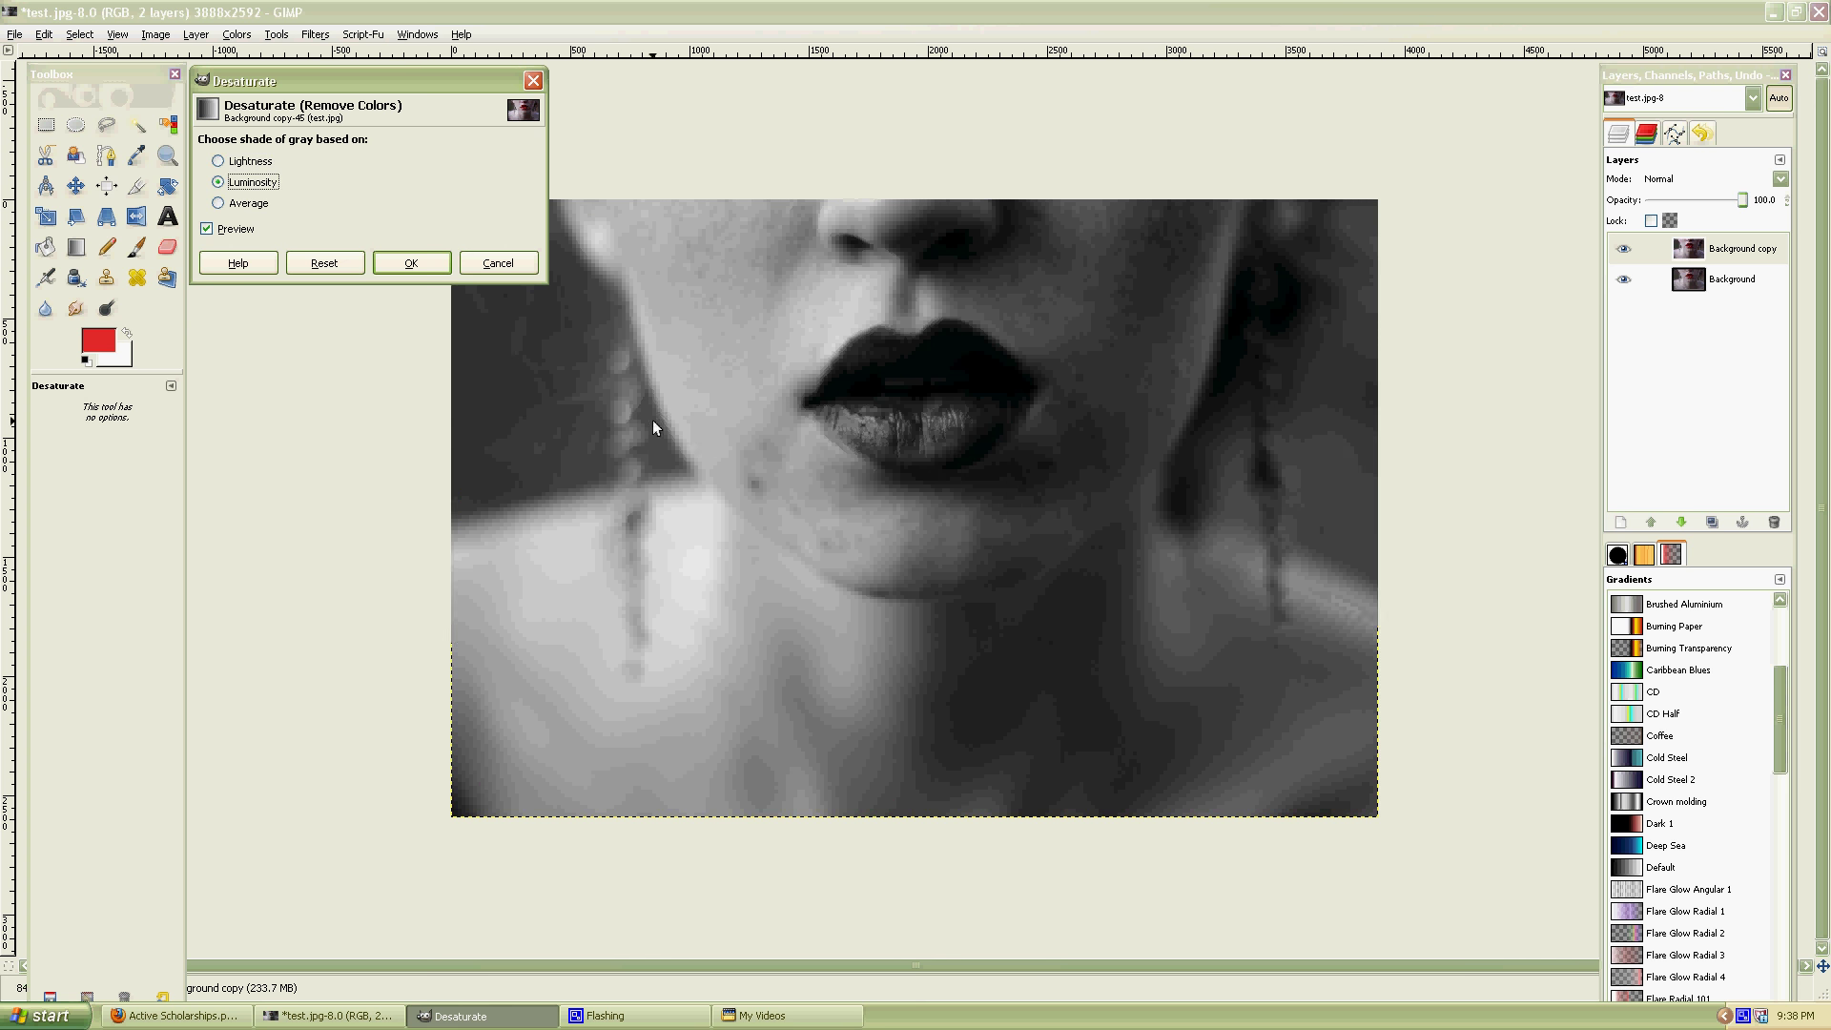
{"action": "left_click", "coordinate": [218, 203]}
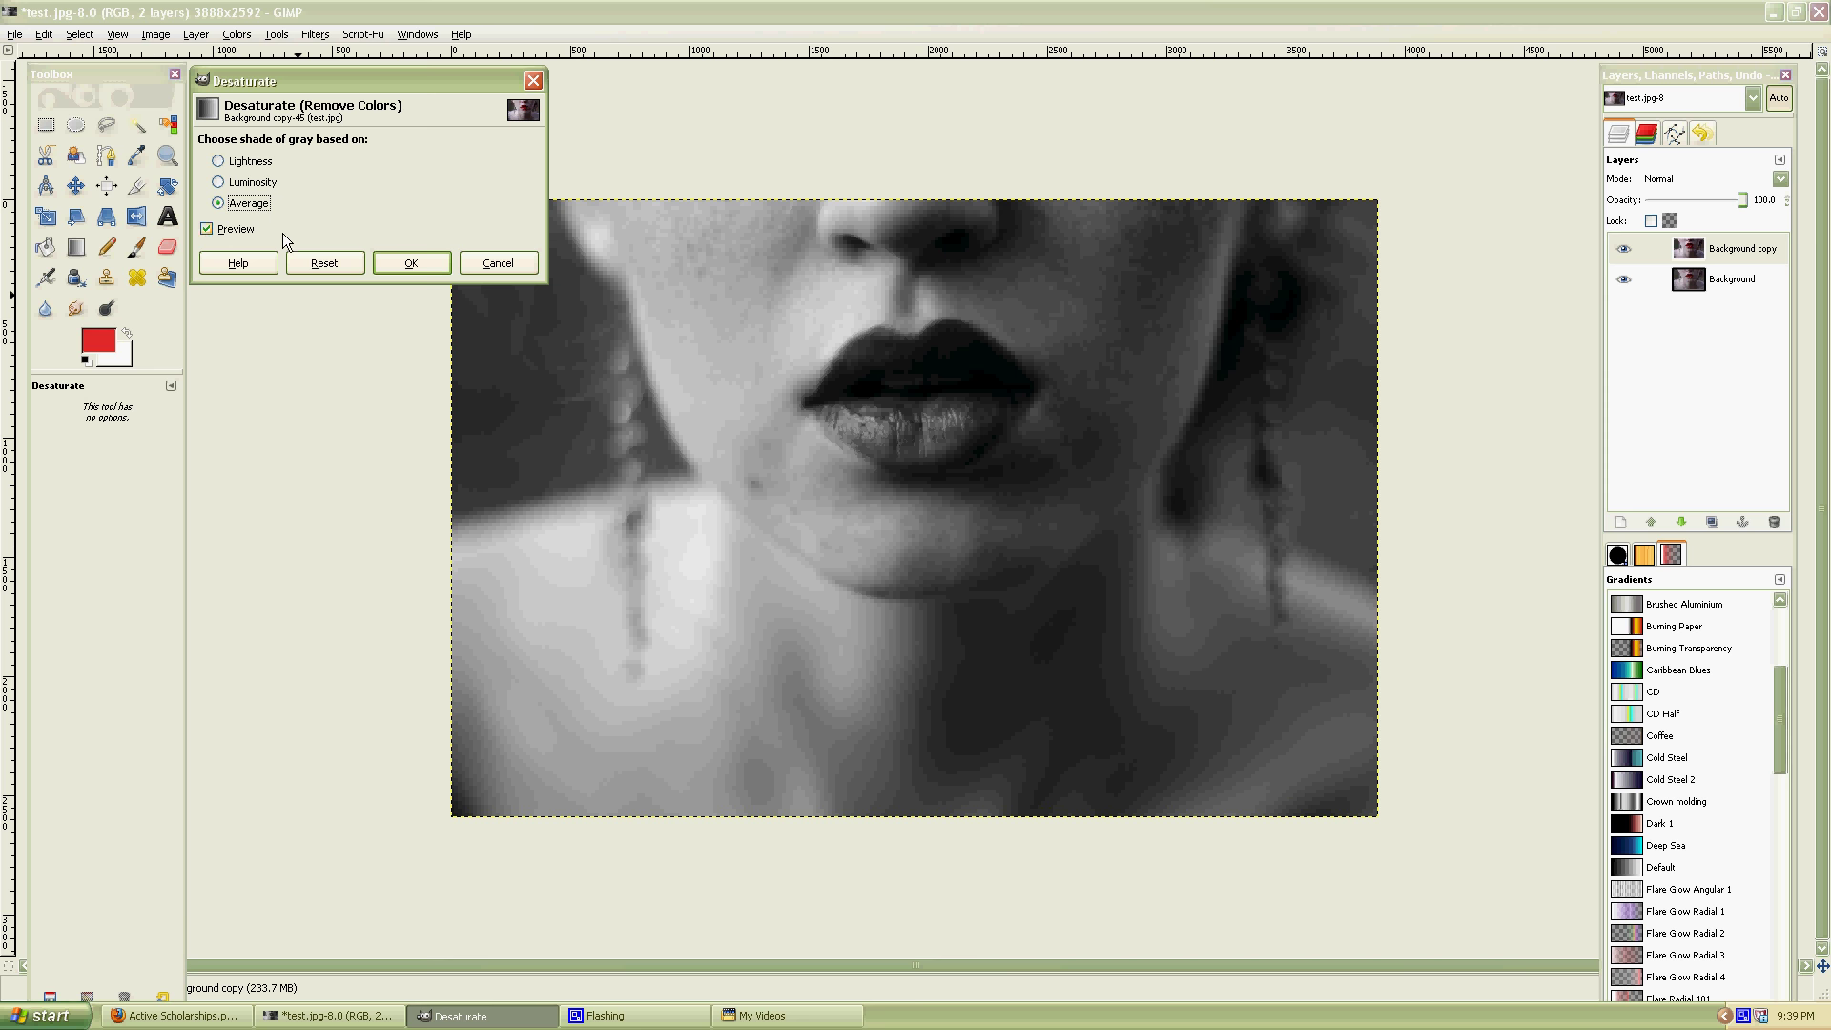
{"action": "left_click", "coordinate": [445, 266]}
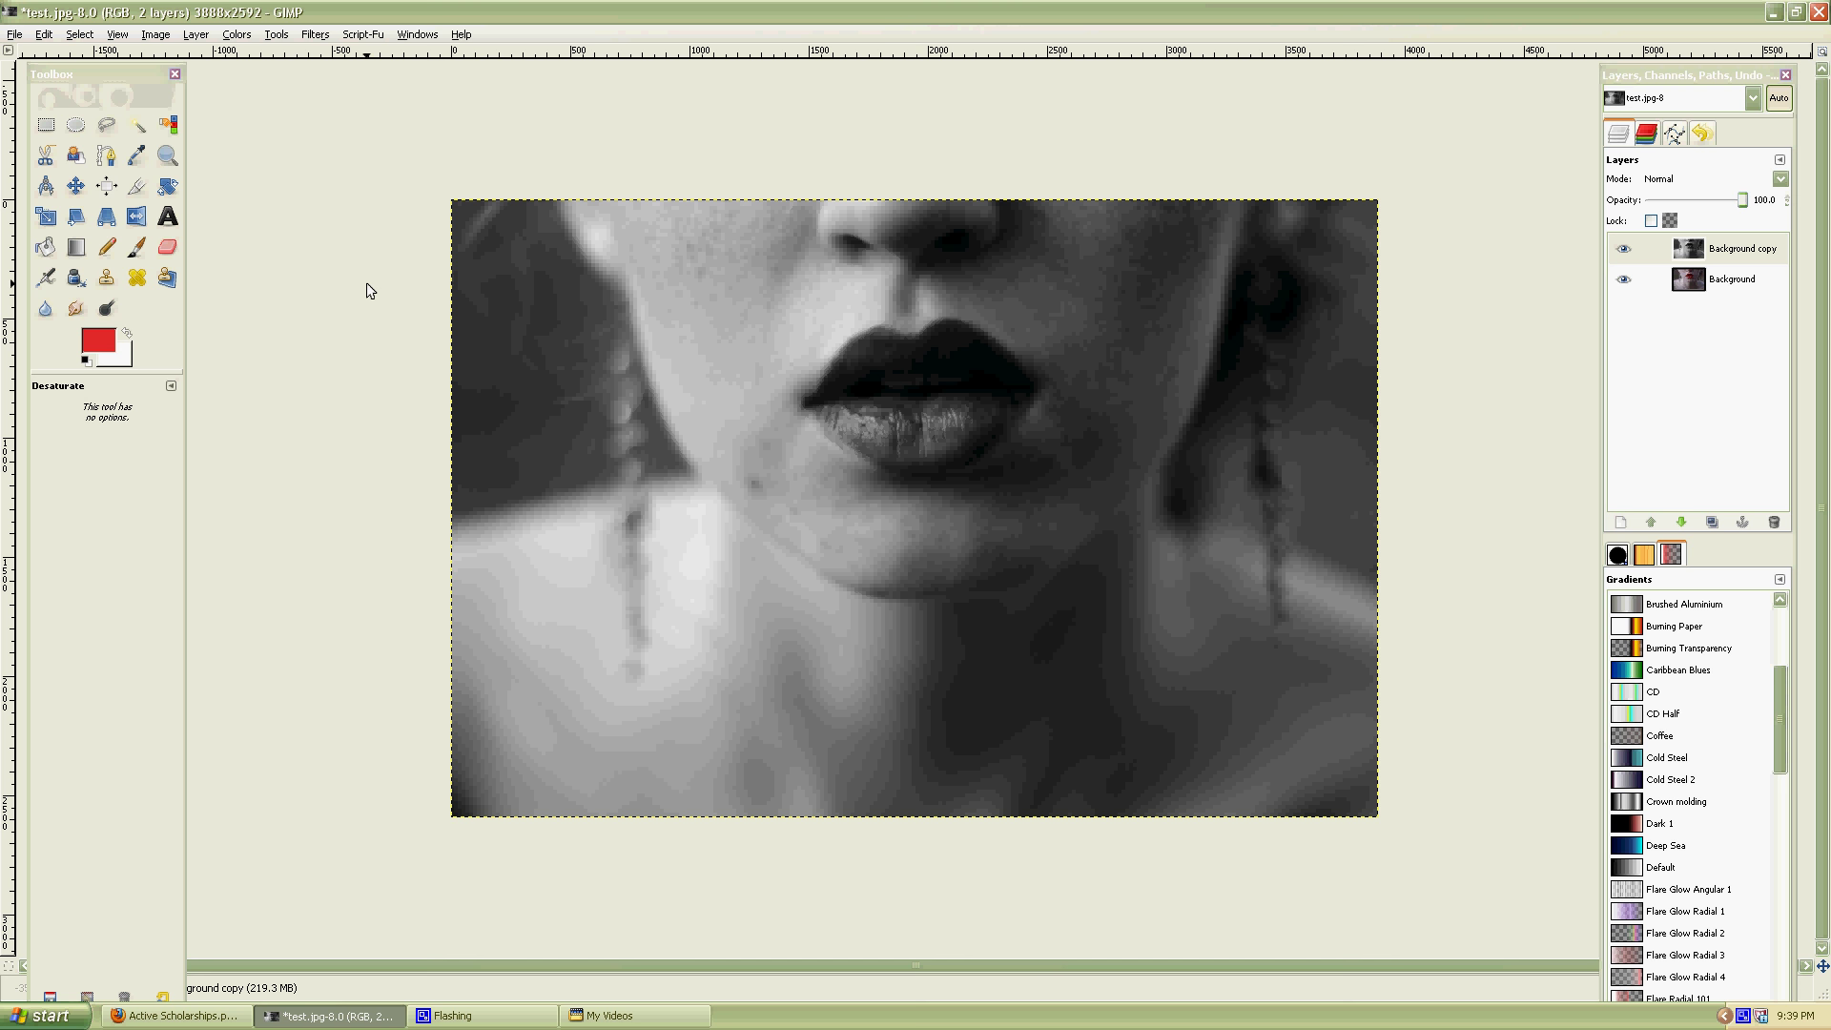
Erase the grey copy over the lips with the Circle Fuzzy (19) brush to reveal red.
{"action": "left_click", "coordinate": [1728, 251]}
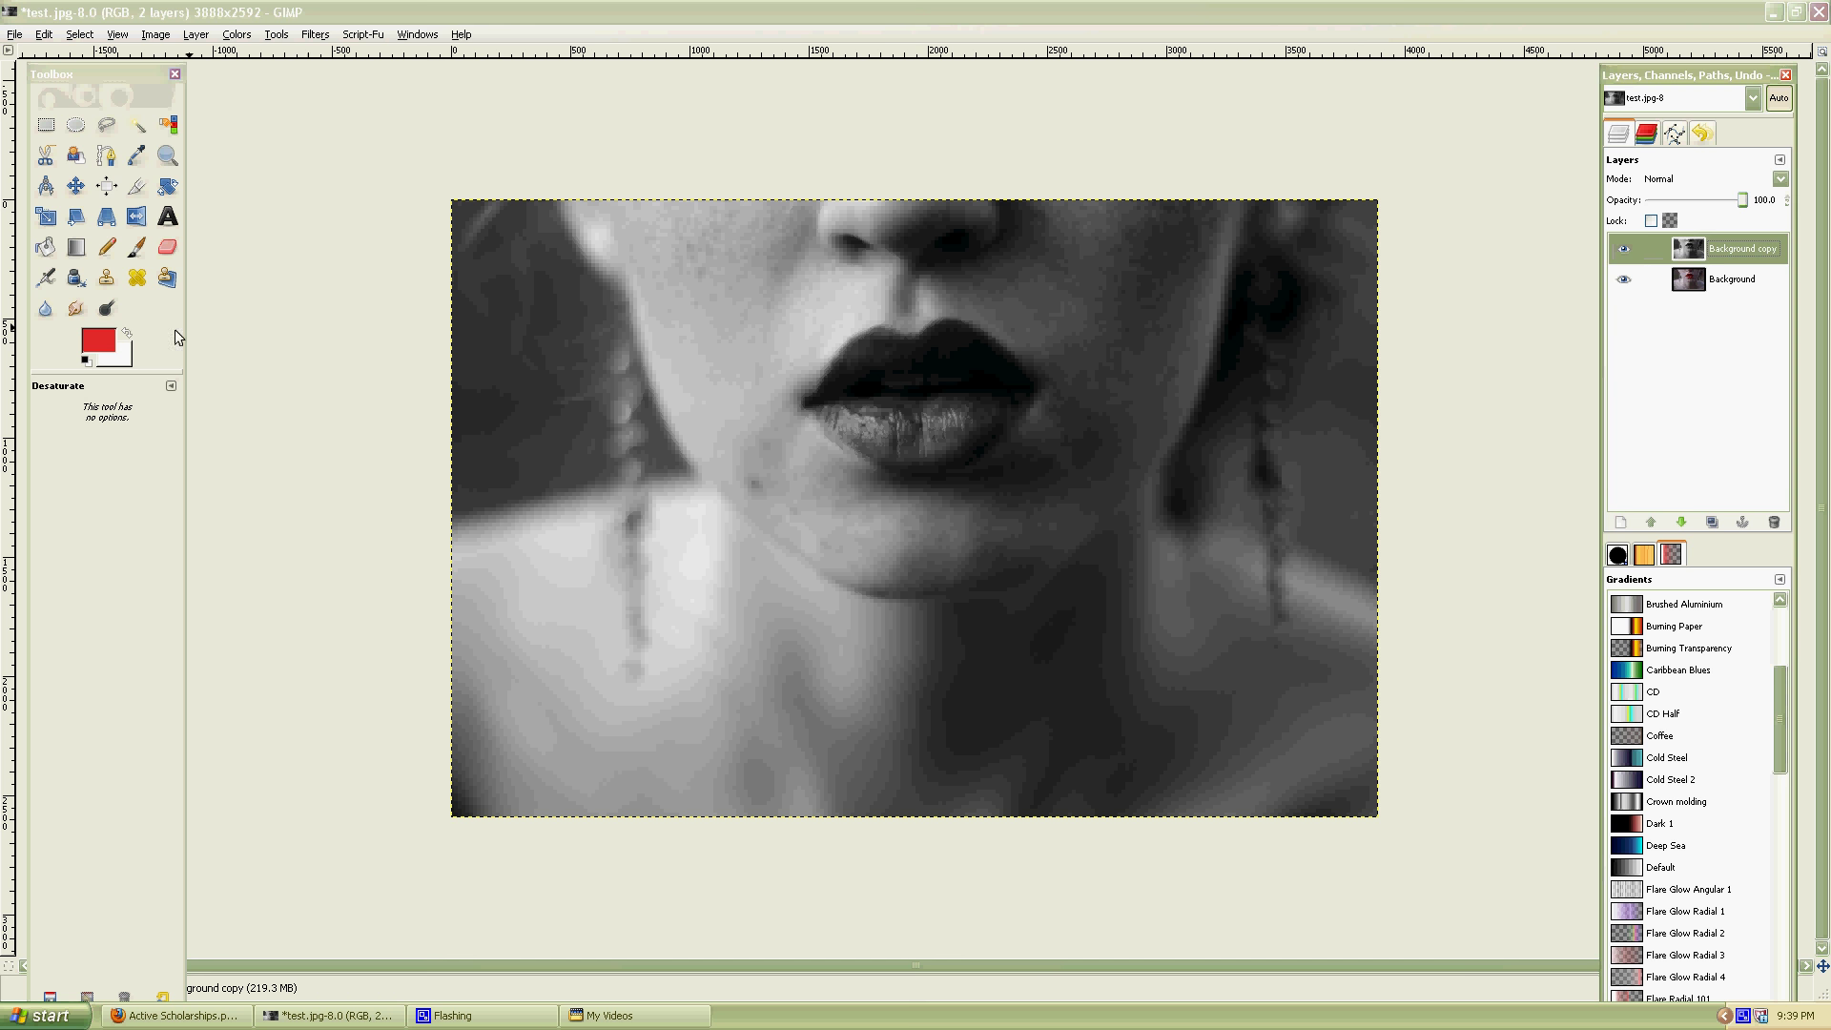
{"action": "left_click", "coordinate": [167, 247]}
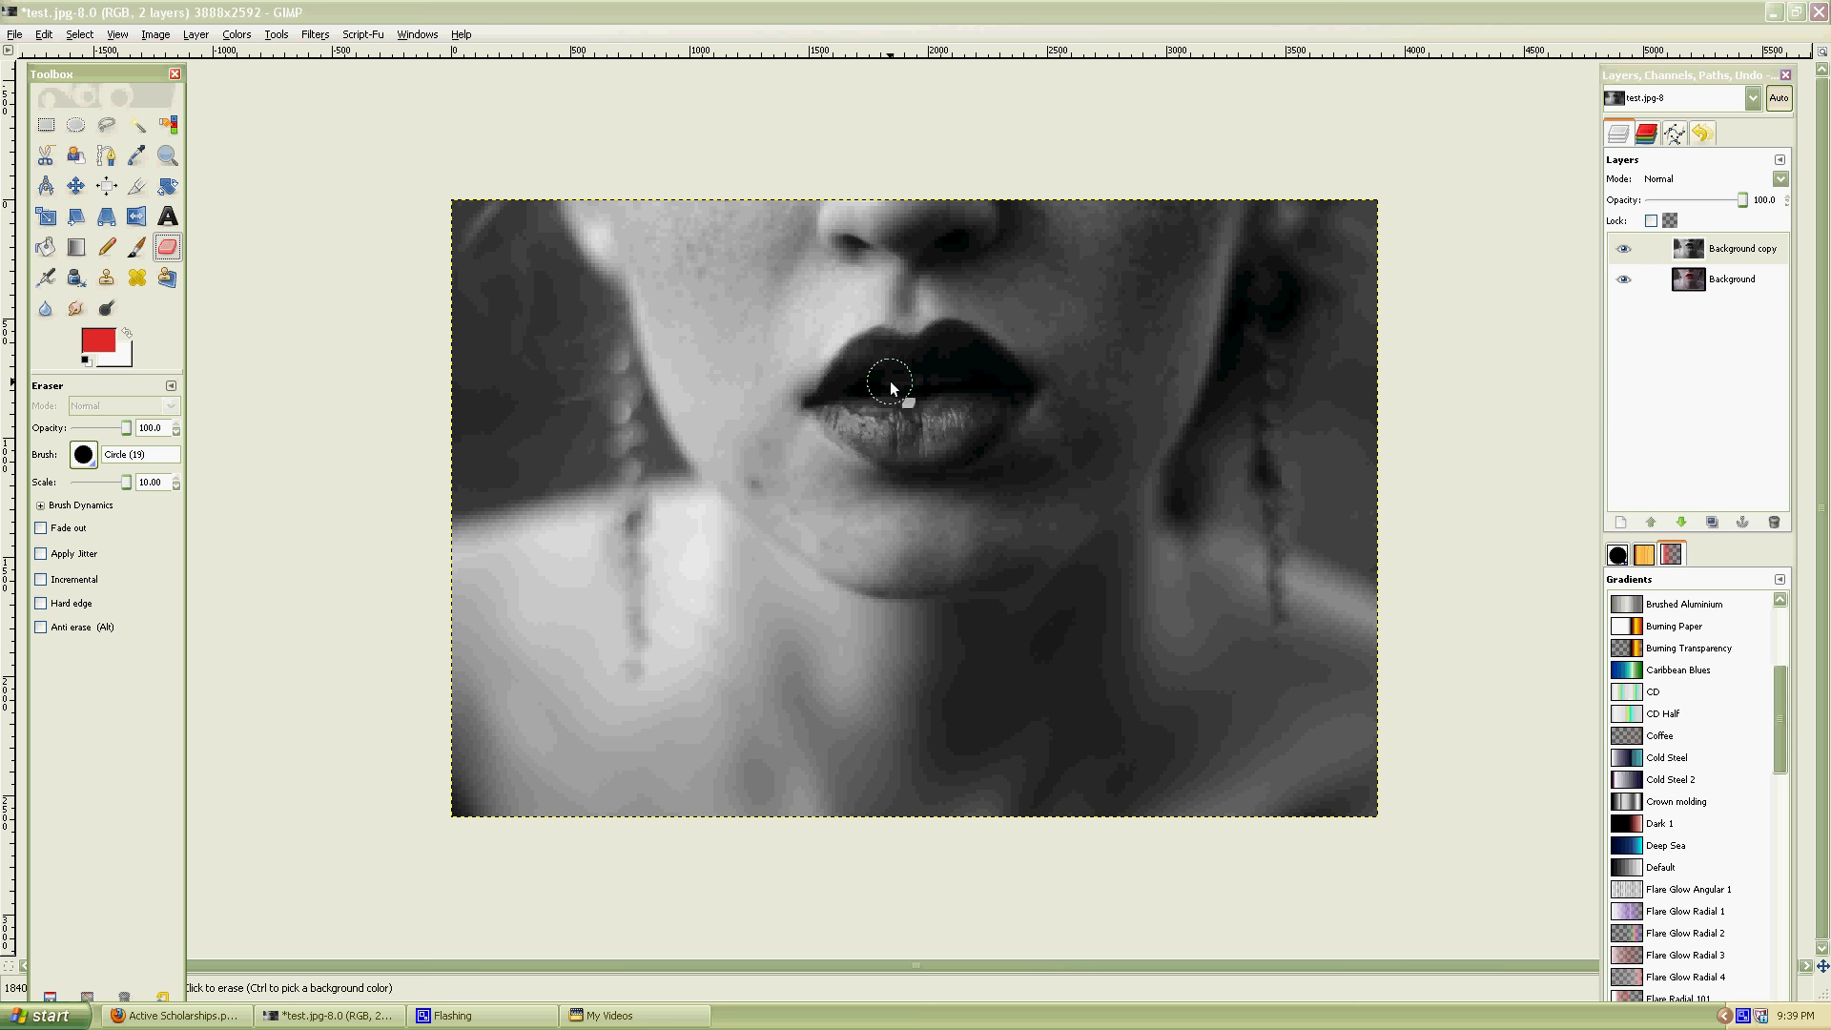
{"action": "left_click_drag", "start_coordinate": [890, 383], "coordinate": [861, 370]}
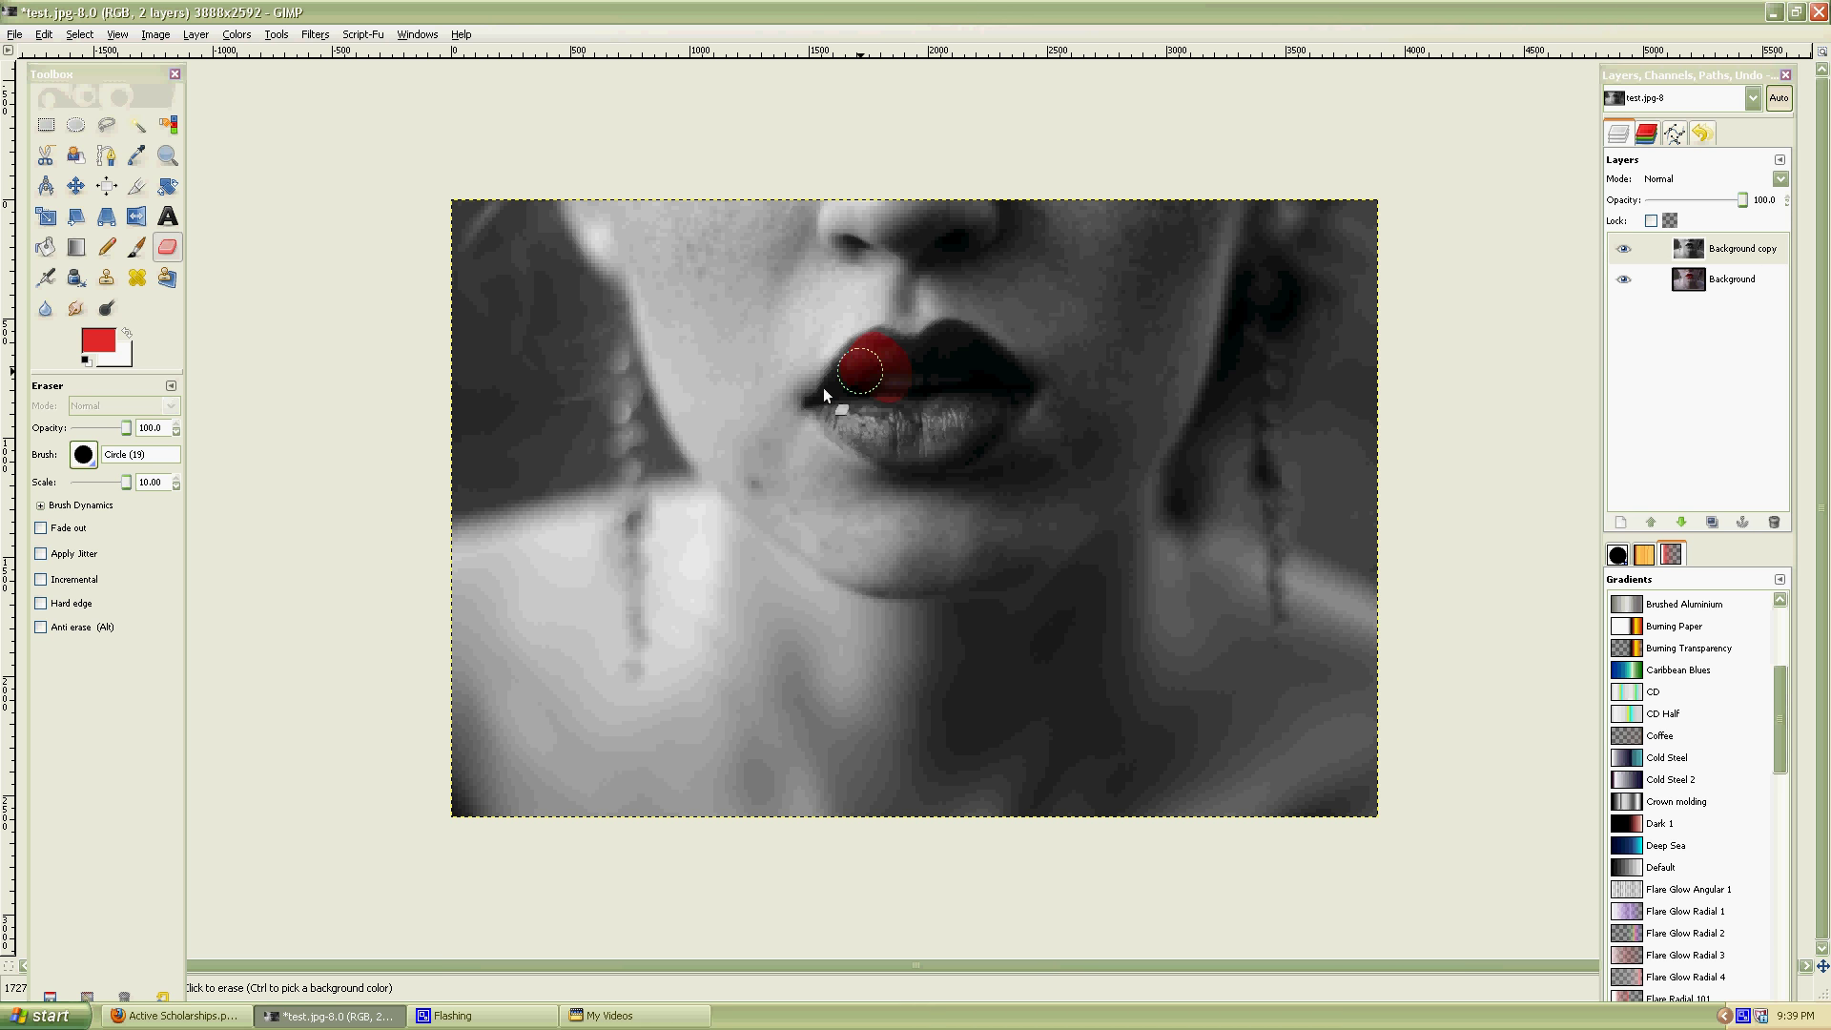
{"action": "left_click", "coordinate": [83, 455]}
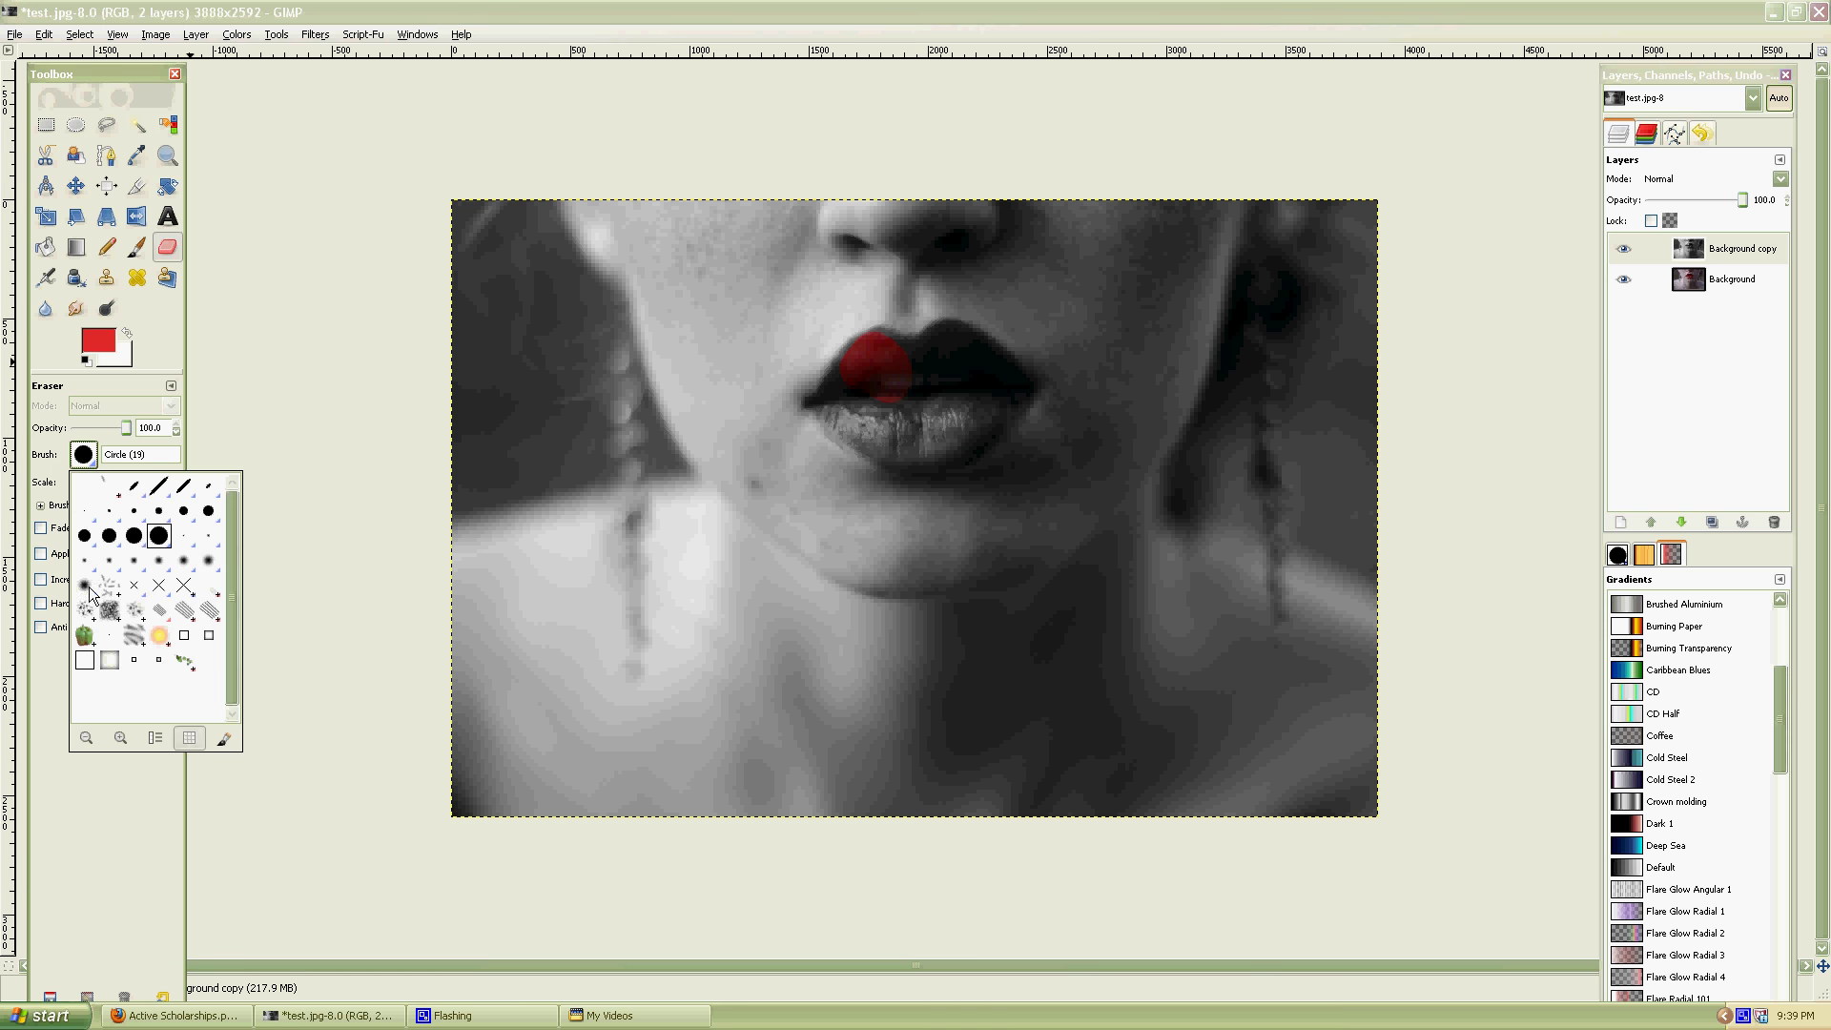
{"action": "left_click", "coordinate": [89, 589]}
{"action": "mouse_move", "coordinate": [851, 376]}
{"action": "left_mouse_down"}
{"action": "mouse_move", "coordinate": [827, 405]}
{"action": "mouse_move", "coordinate": [889, 458]}
{"action": "mouse_move", "coordinate": [973, 441]}
{"action": "left_mouse_up"}
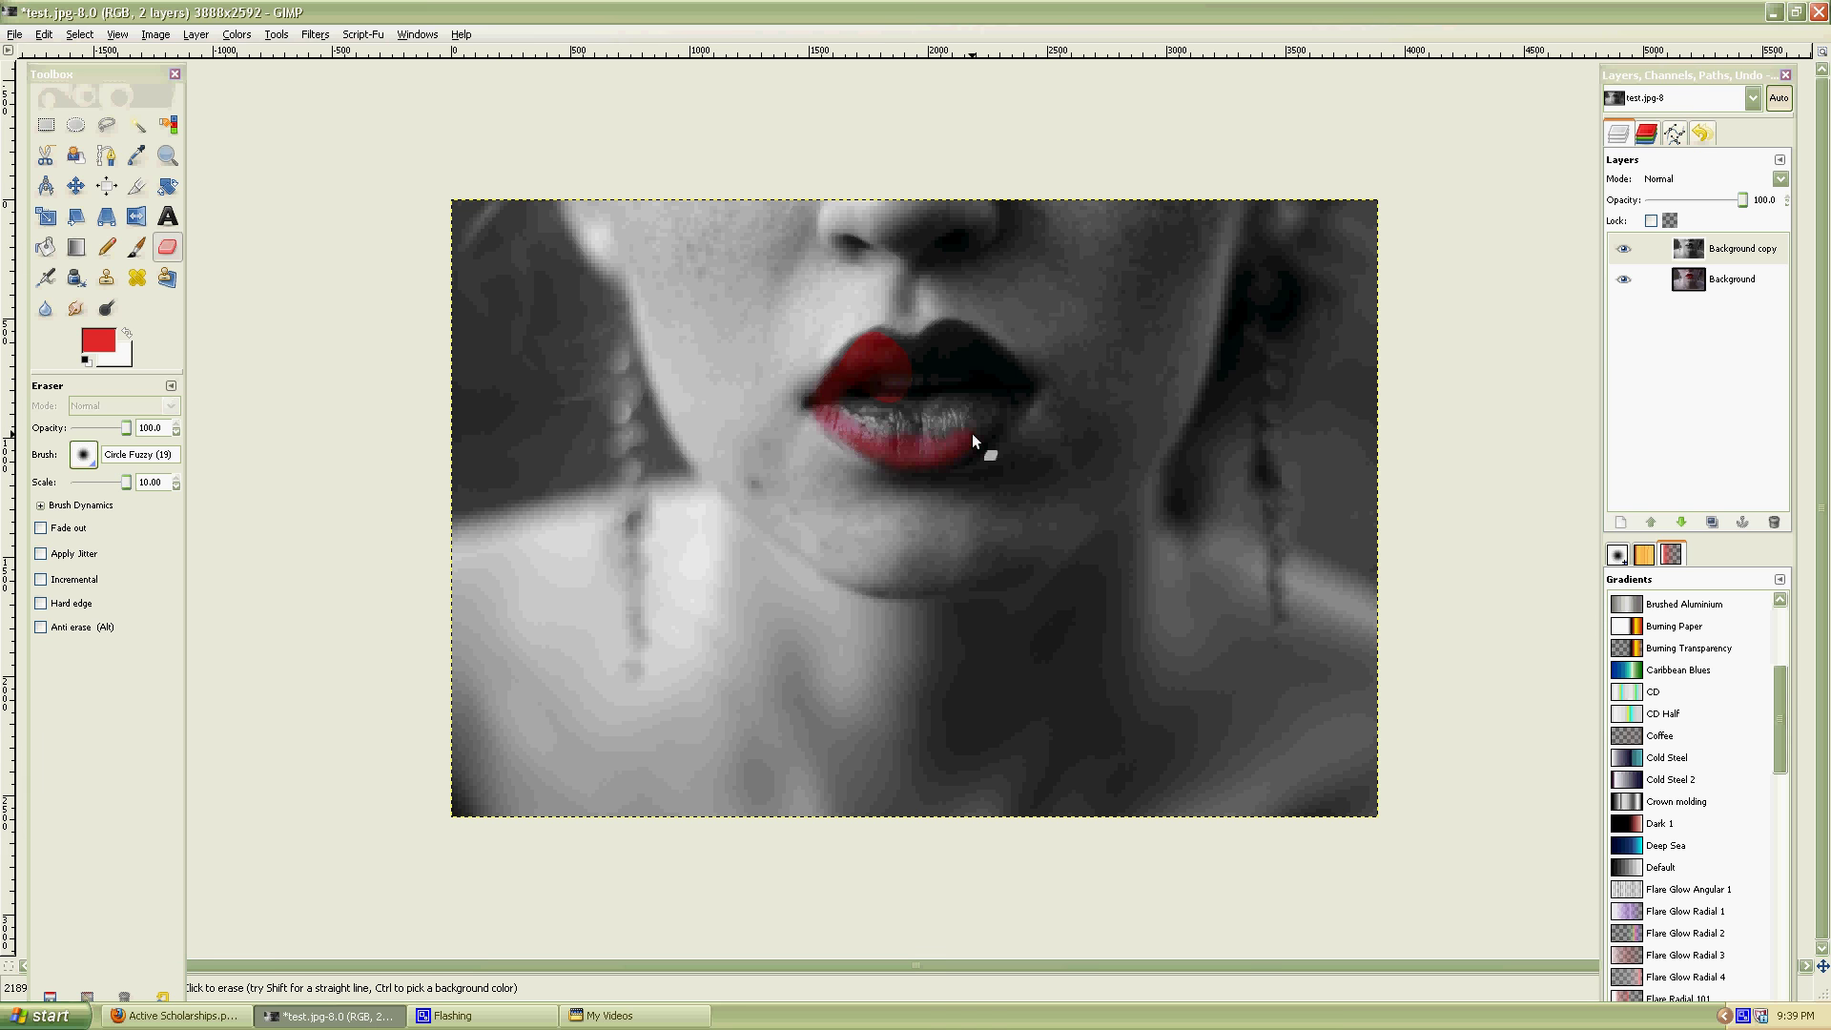
{"action": "mouse_move", "coordinate": [1005, 375]}
{"action": "left_mouse_down"}
{"action": "mouse_move", "coordinate": [888, 336]}
{"action": "mouse_move", "coordinate": [864, 372]}
{"action": "mouse_move", "coordinate": [900, 363]}
{"action": "mouse_move", "coordinate": [856, 417]}
{"action": "left_mouse_up"}
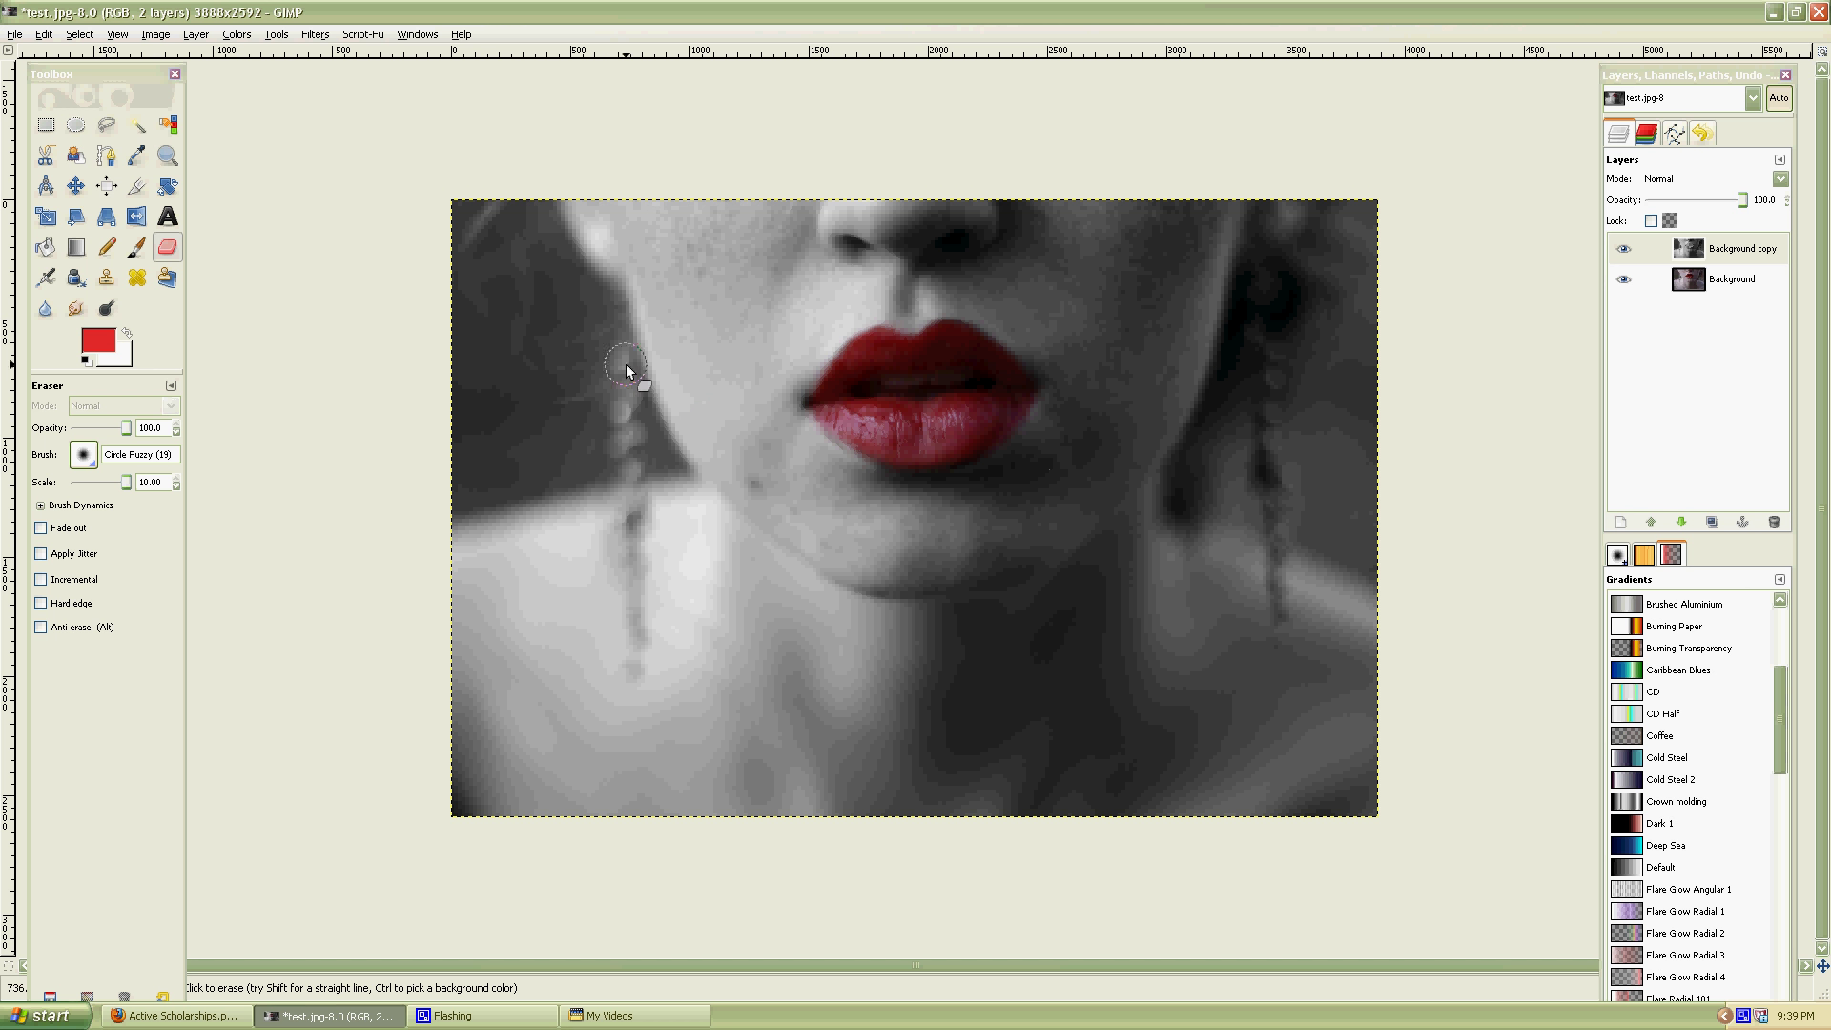
Erase over both earrings to reveal their colour, then reselect the copy layer.
{"action": "mouse_move", "coordinate": [616, 517]}
{"action": "left_mouse_down"}
{"action": "mouse_move", "coordinate": [625, 610]}
{"action": "mouse_move", "coordinate": [631, 371]}
{"action": "left_mouse_up"}
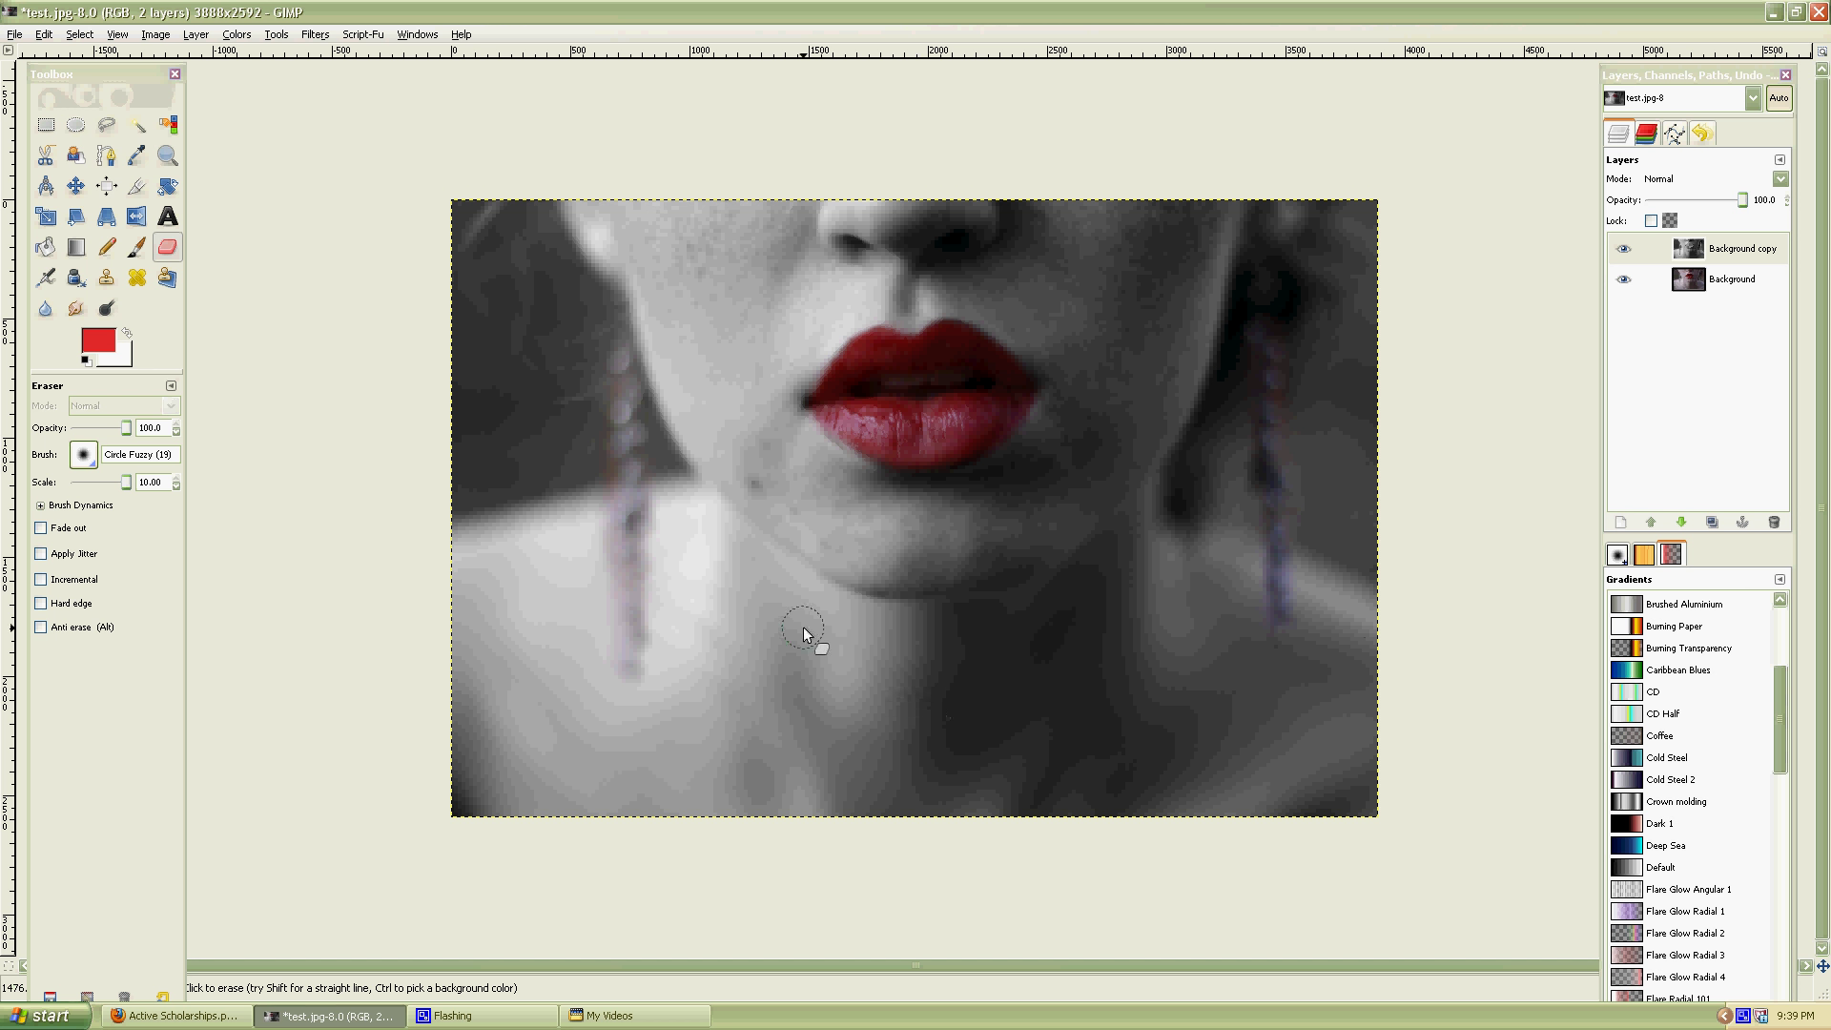
{"action": "left_click_drag", "start_coordinate": [477, 464], "coordinate": [487, 440]}
{"action": "left_click_drag", "start_coordinate": [1324, 444], "coordinate": [1353, 346]}
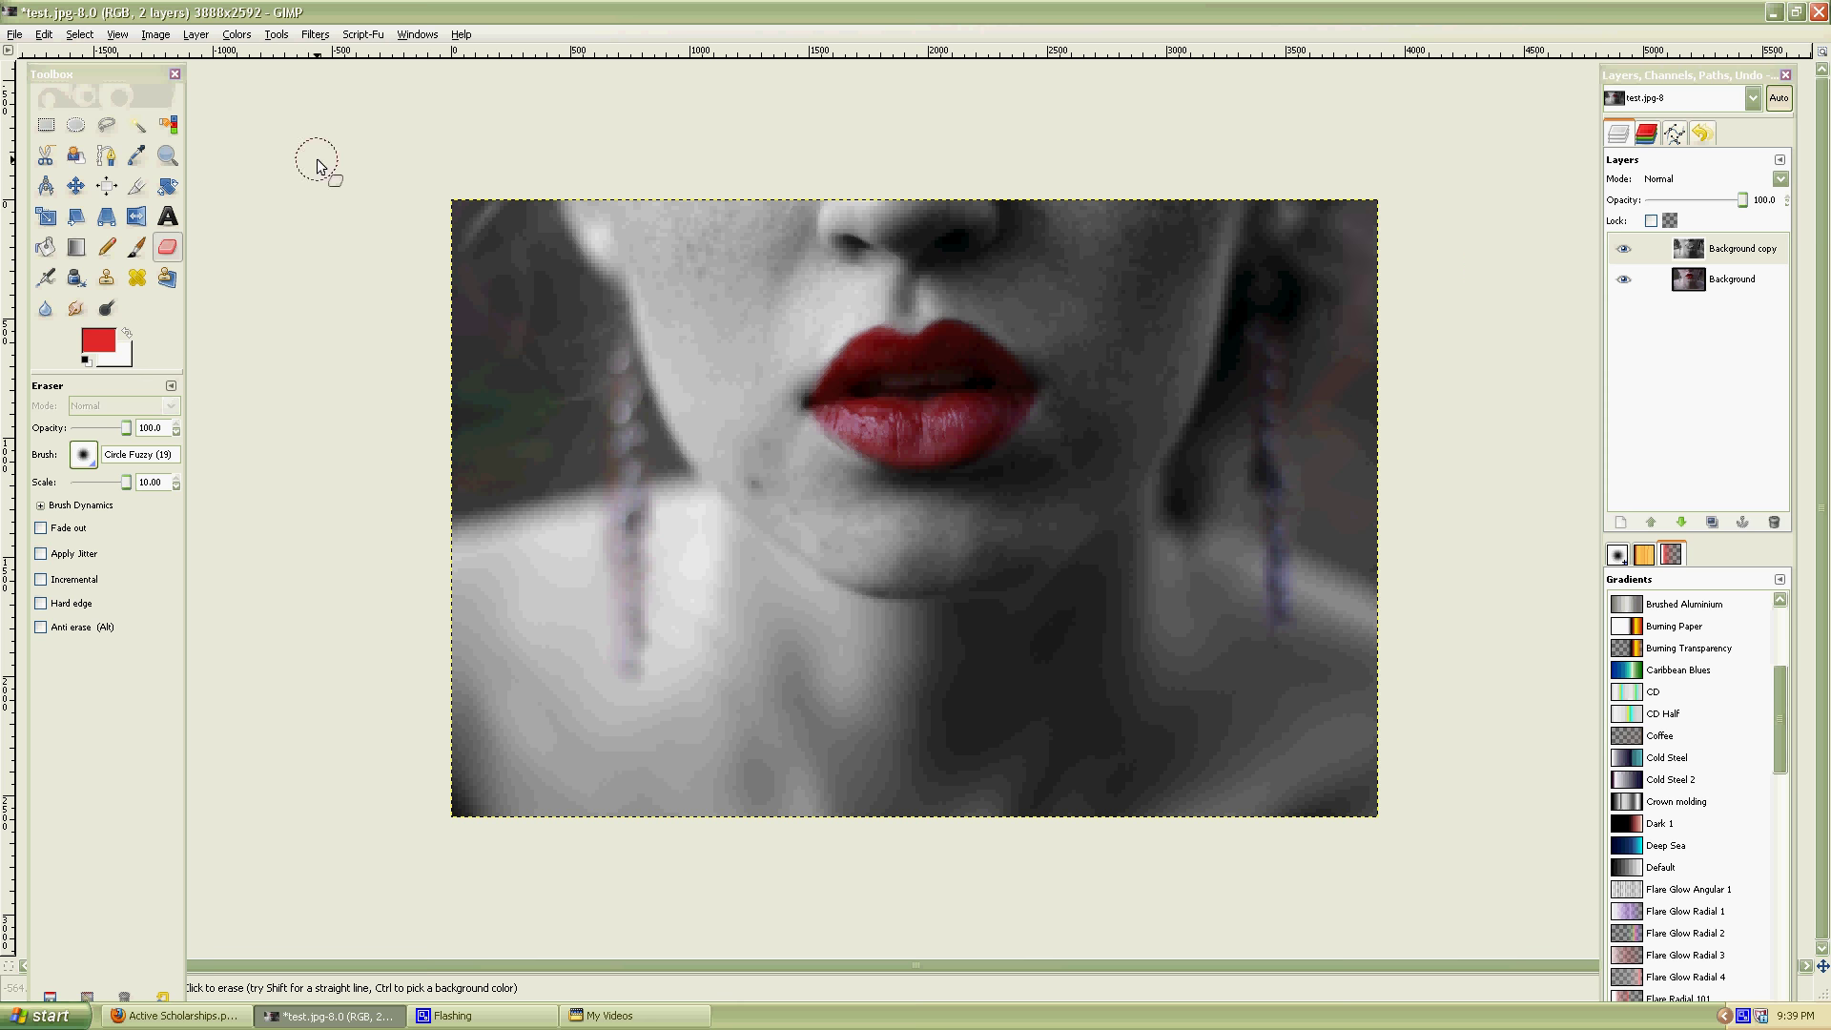
{"action": "left_click", "coordinate": [1736, 249]}
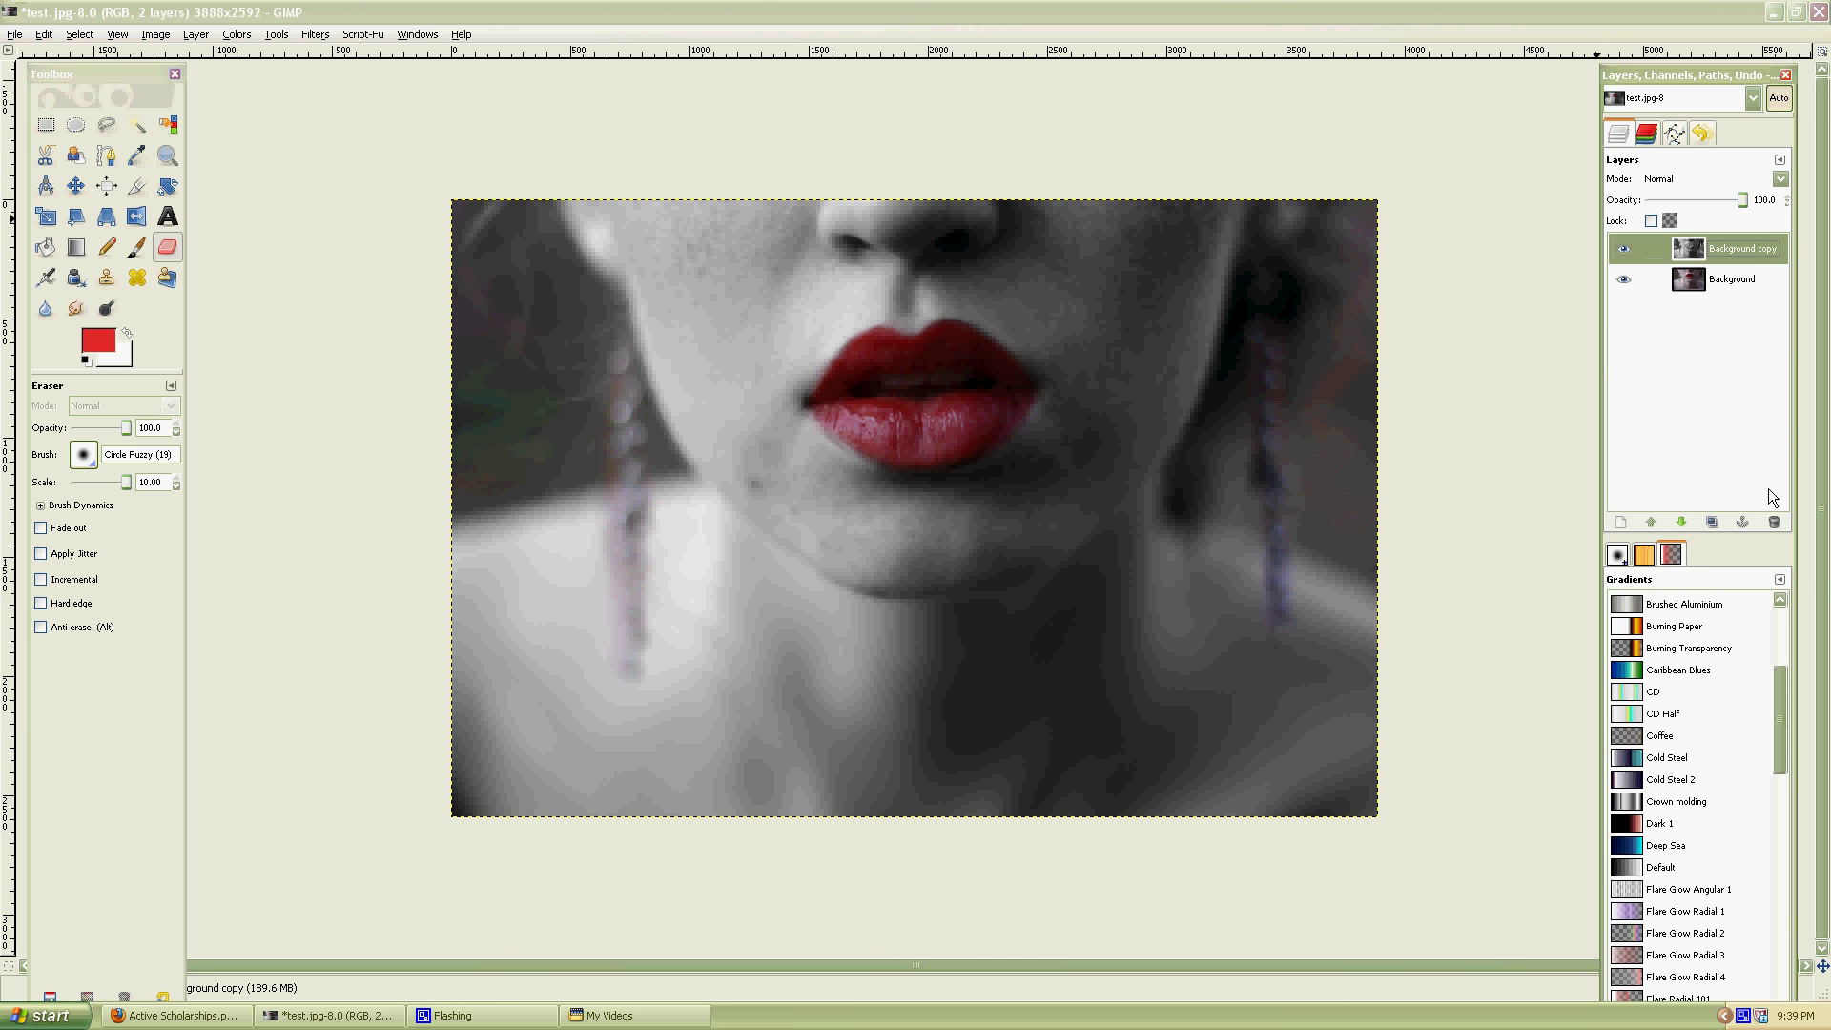
Delete the Background copy layer, then browse the Filters submenus and close them without applying anything.
{"action": "left_click", "coordinate": [1774, 521]}
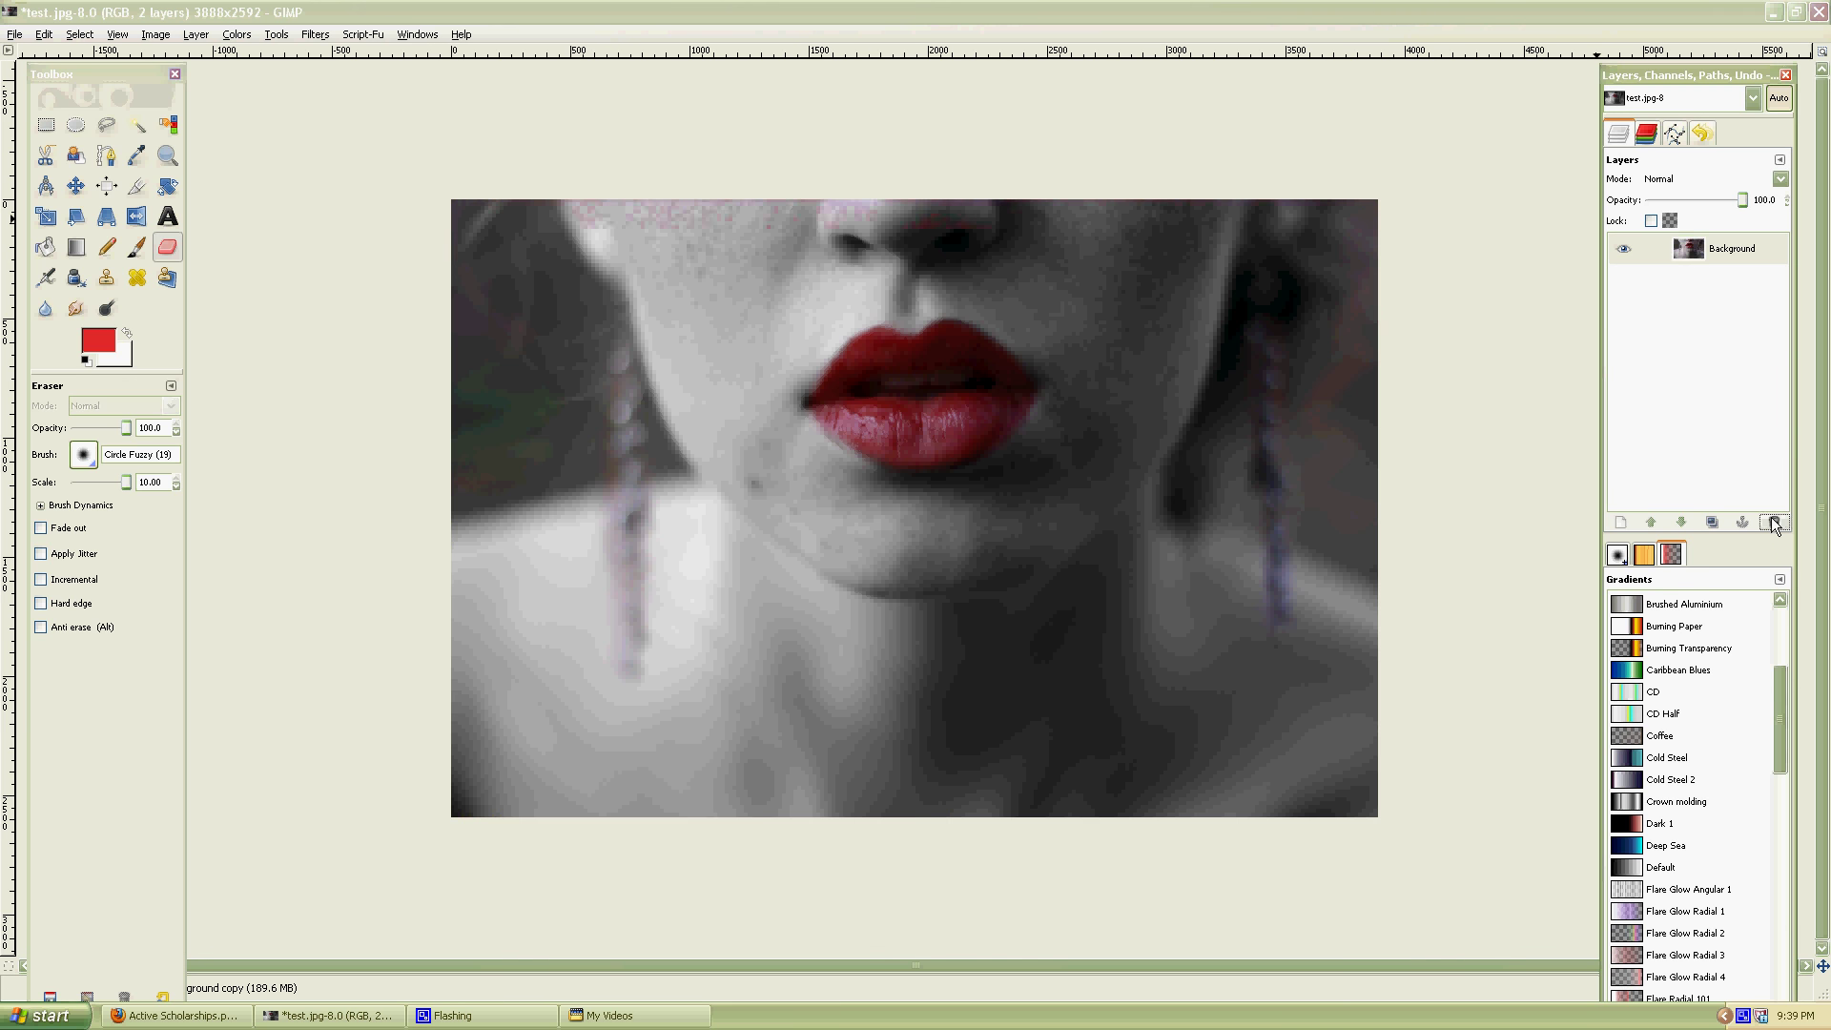
{"action": "left_click", "coordinate": [301, 35]}
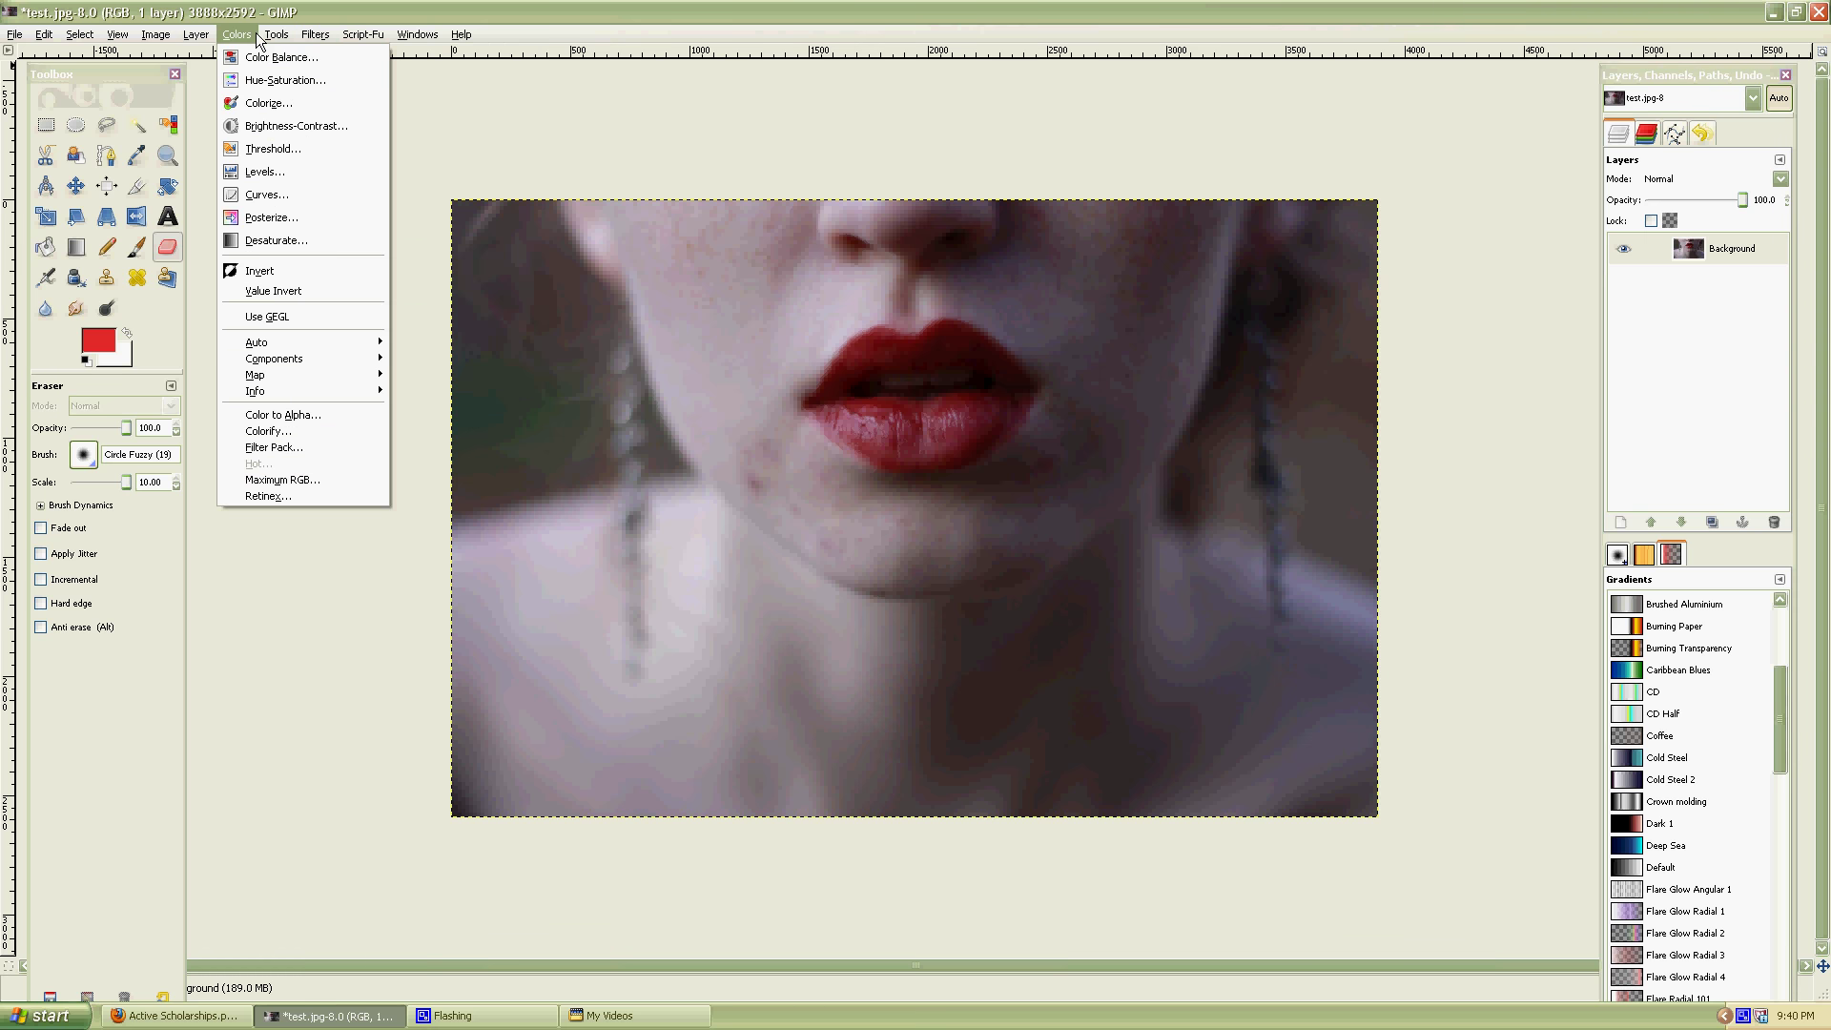
{"action": "mouse_move", "coordinate": [362, 38]}
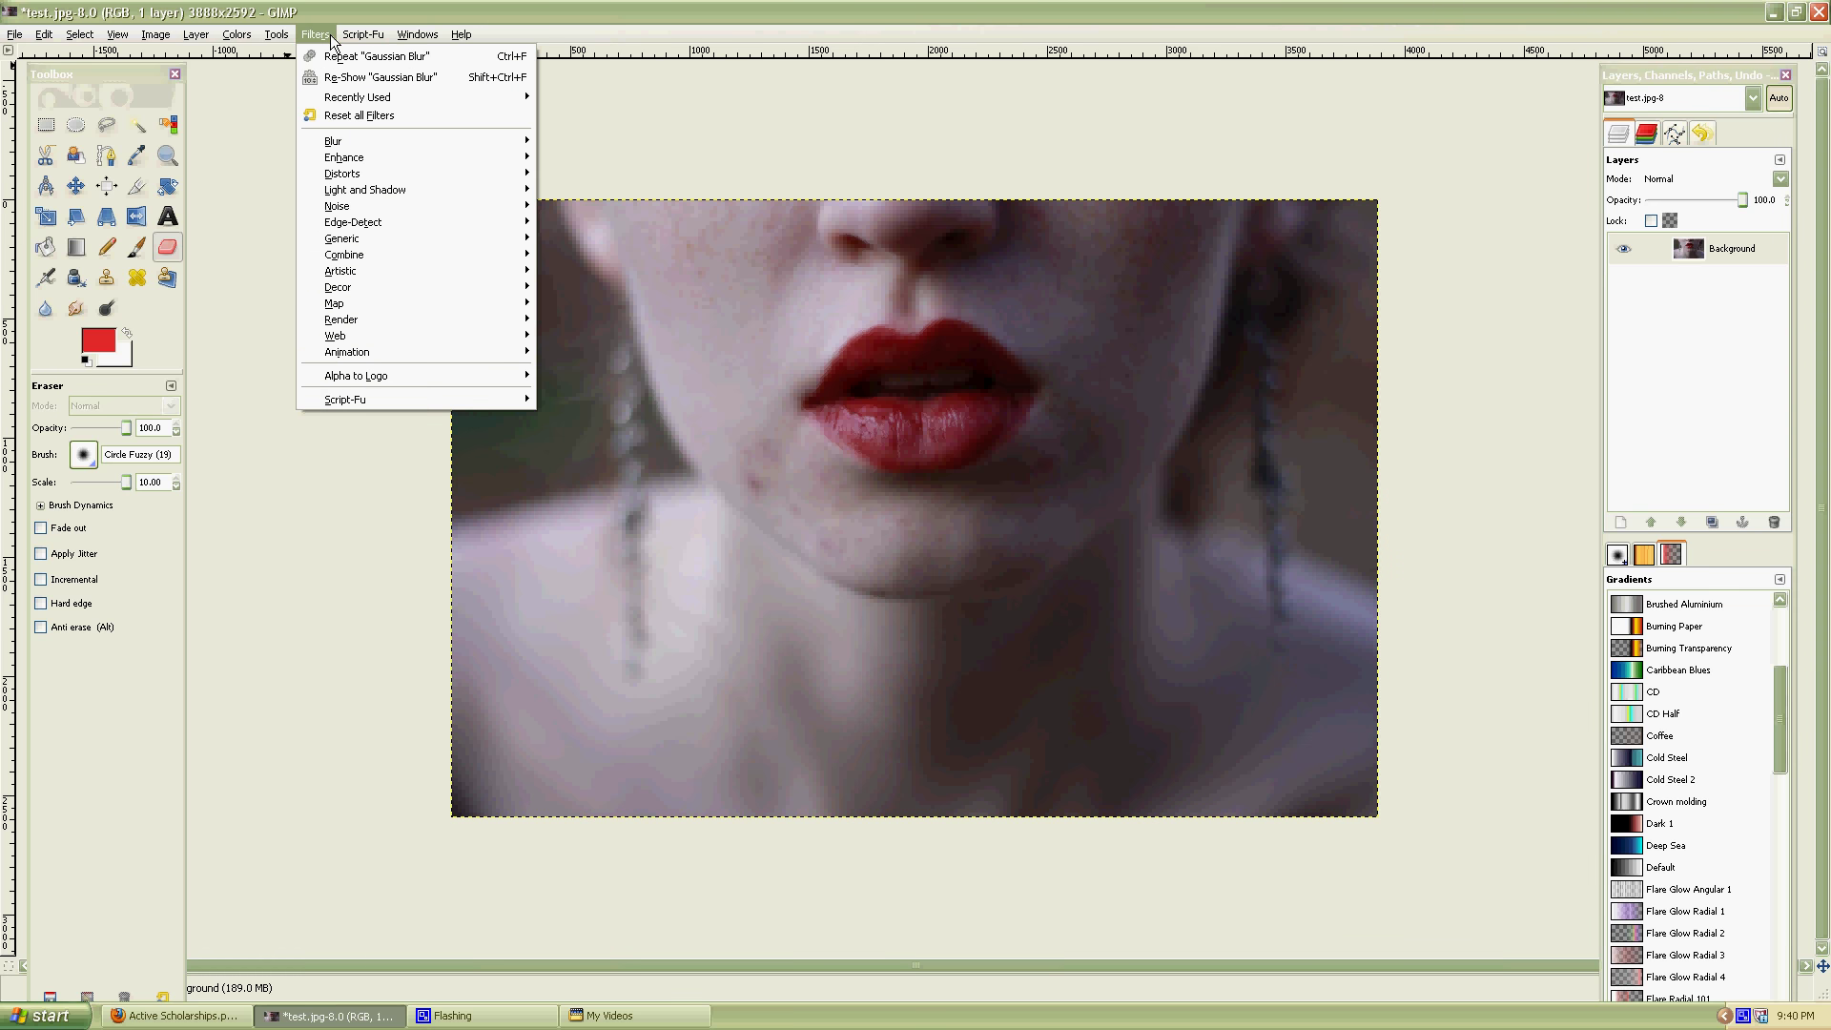
{"action": "mouse_move", "coordinate": [342, 136]}
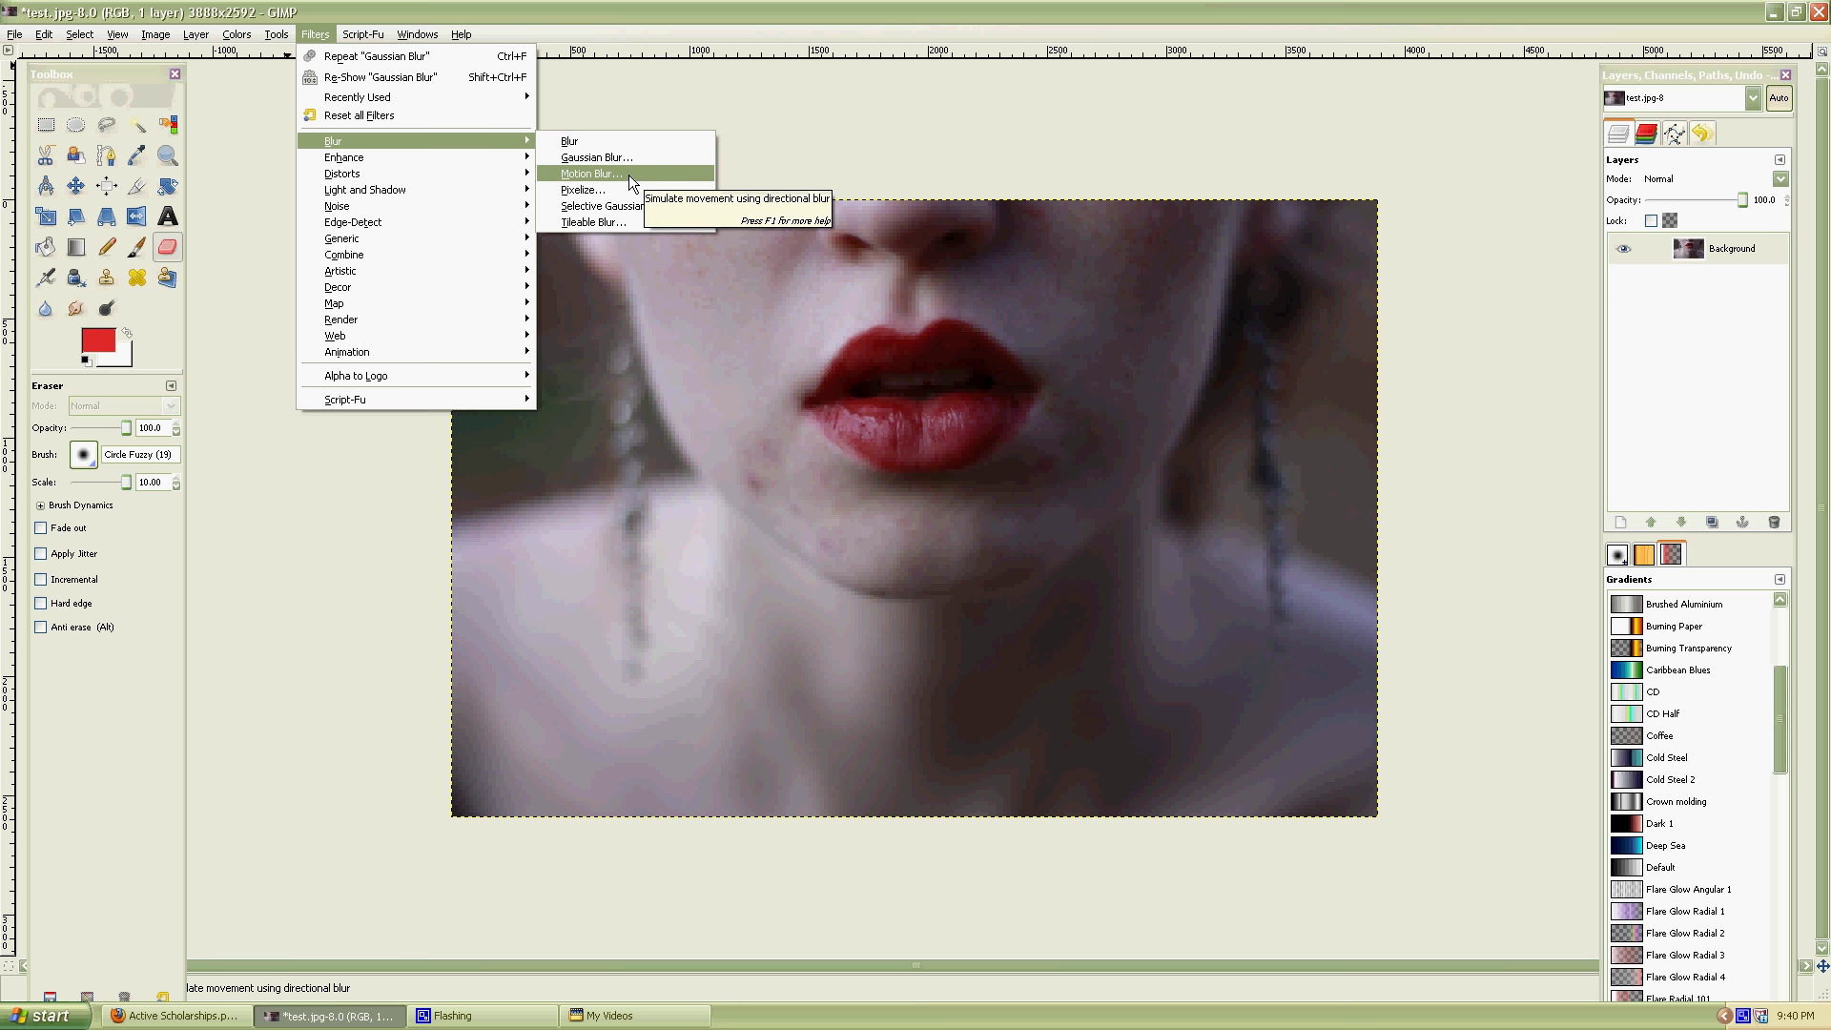
{"action": "mouse_move", "coordinate": [456, 151]}
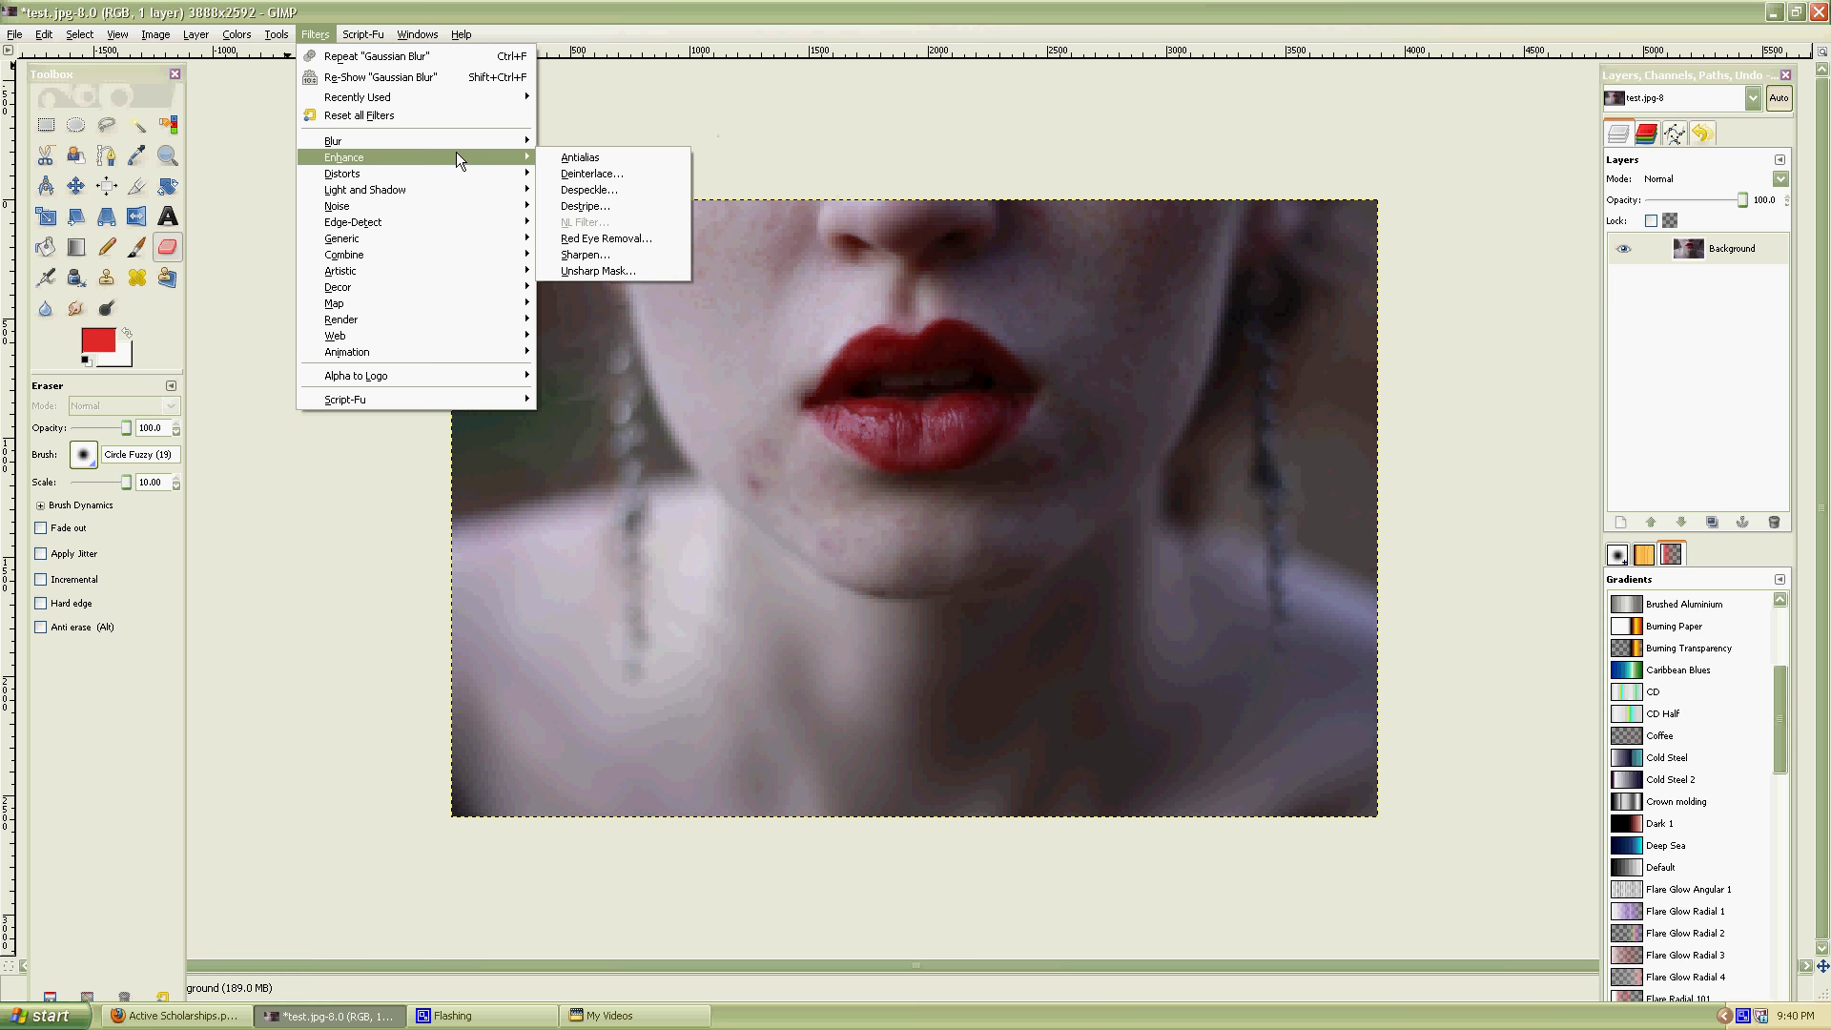
{"action": "mouse_move", "coordinate": [428, 192]}
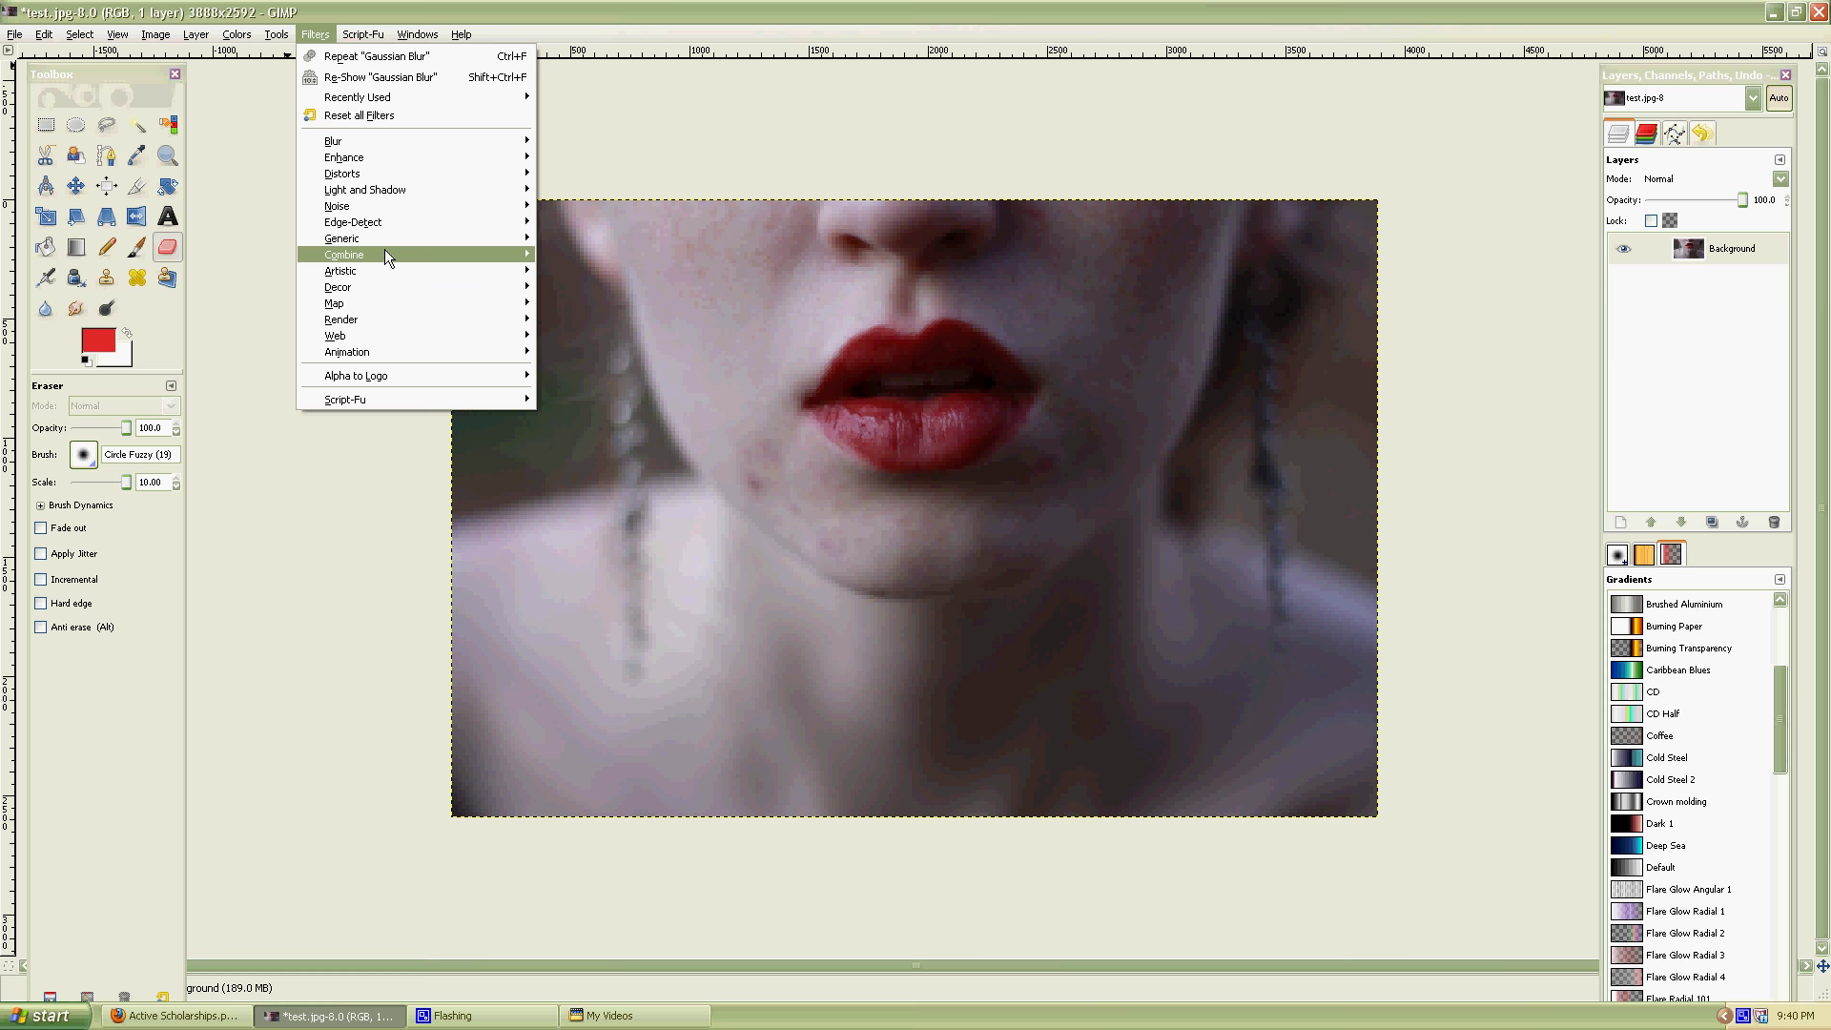
{"action": "mouse_move", "coordinate": [357, 301]}
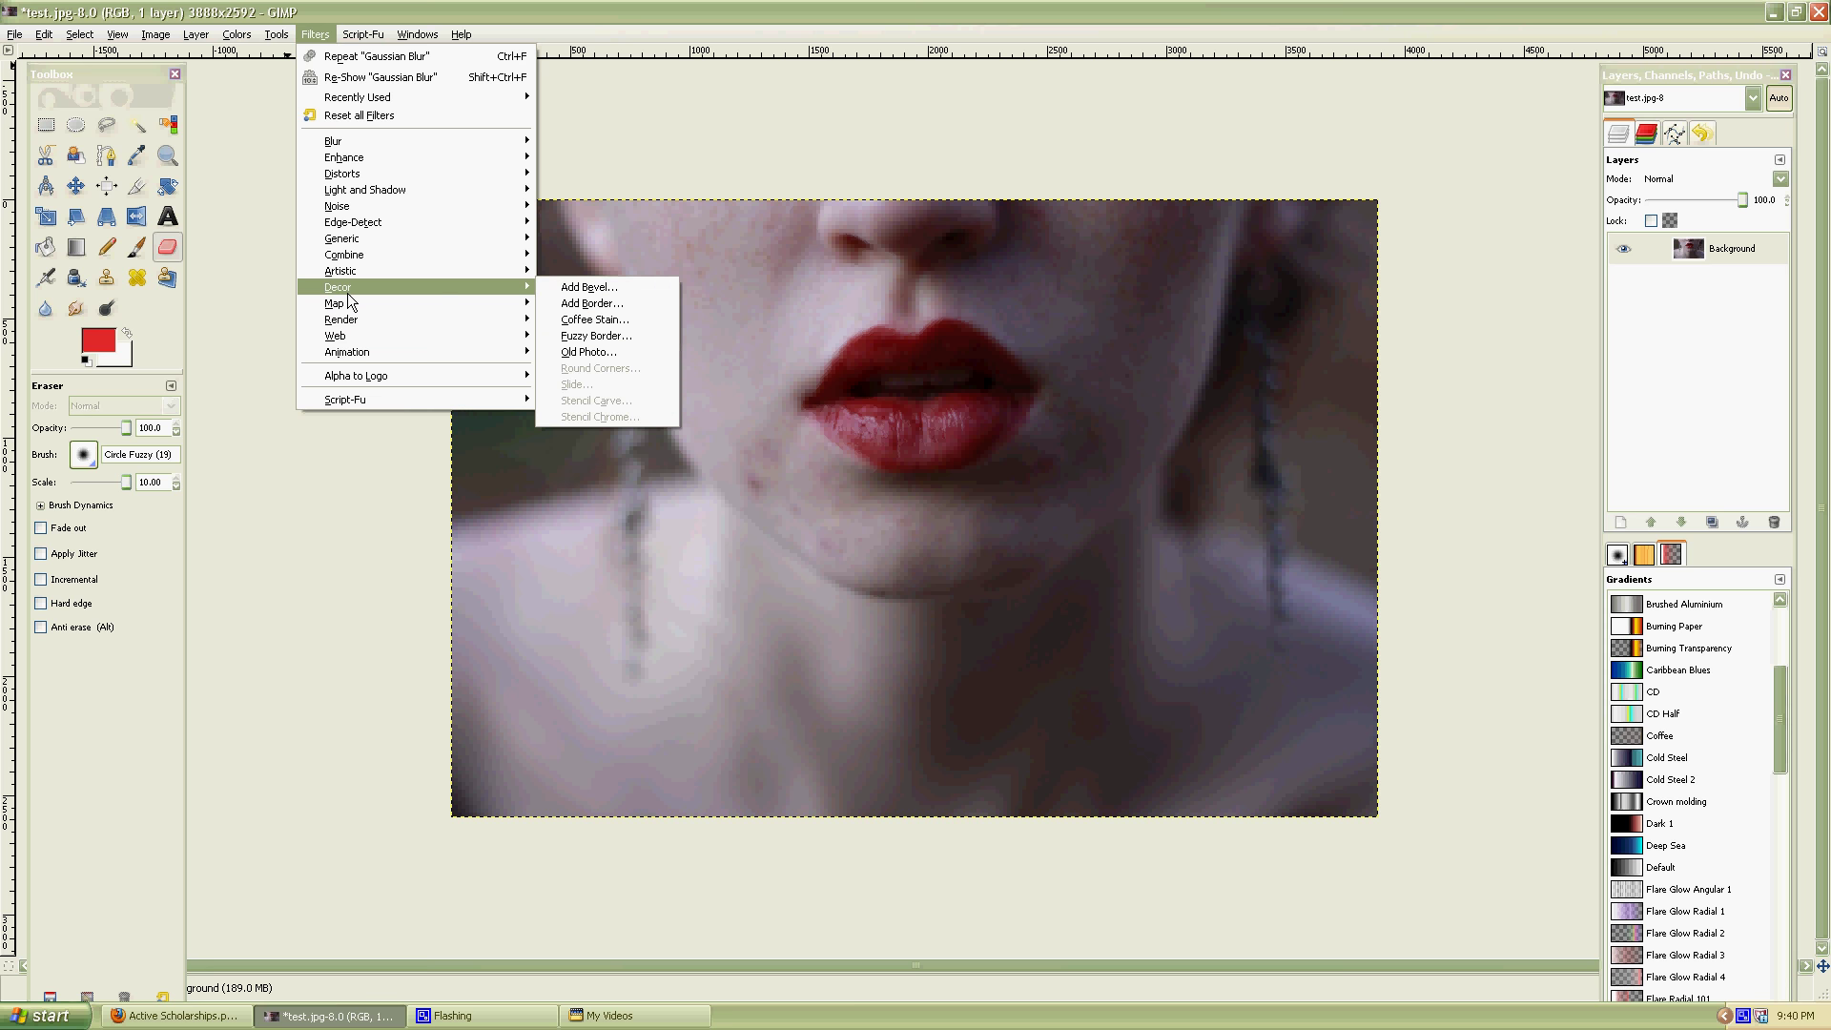
{"action": "left_click", "coordinate": [632, 122]}
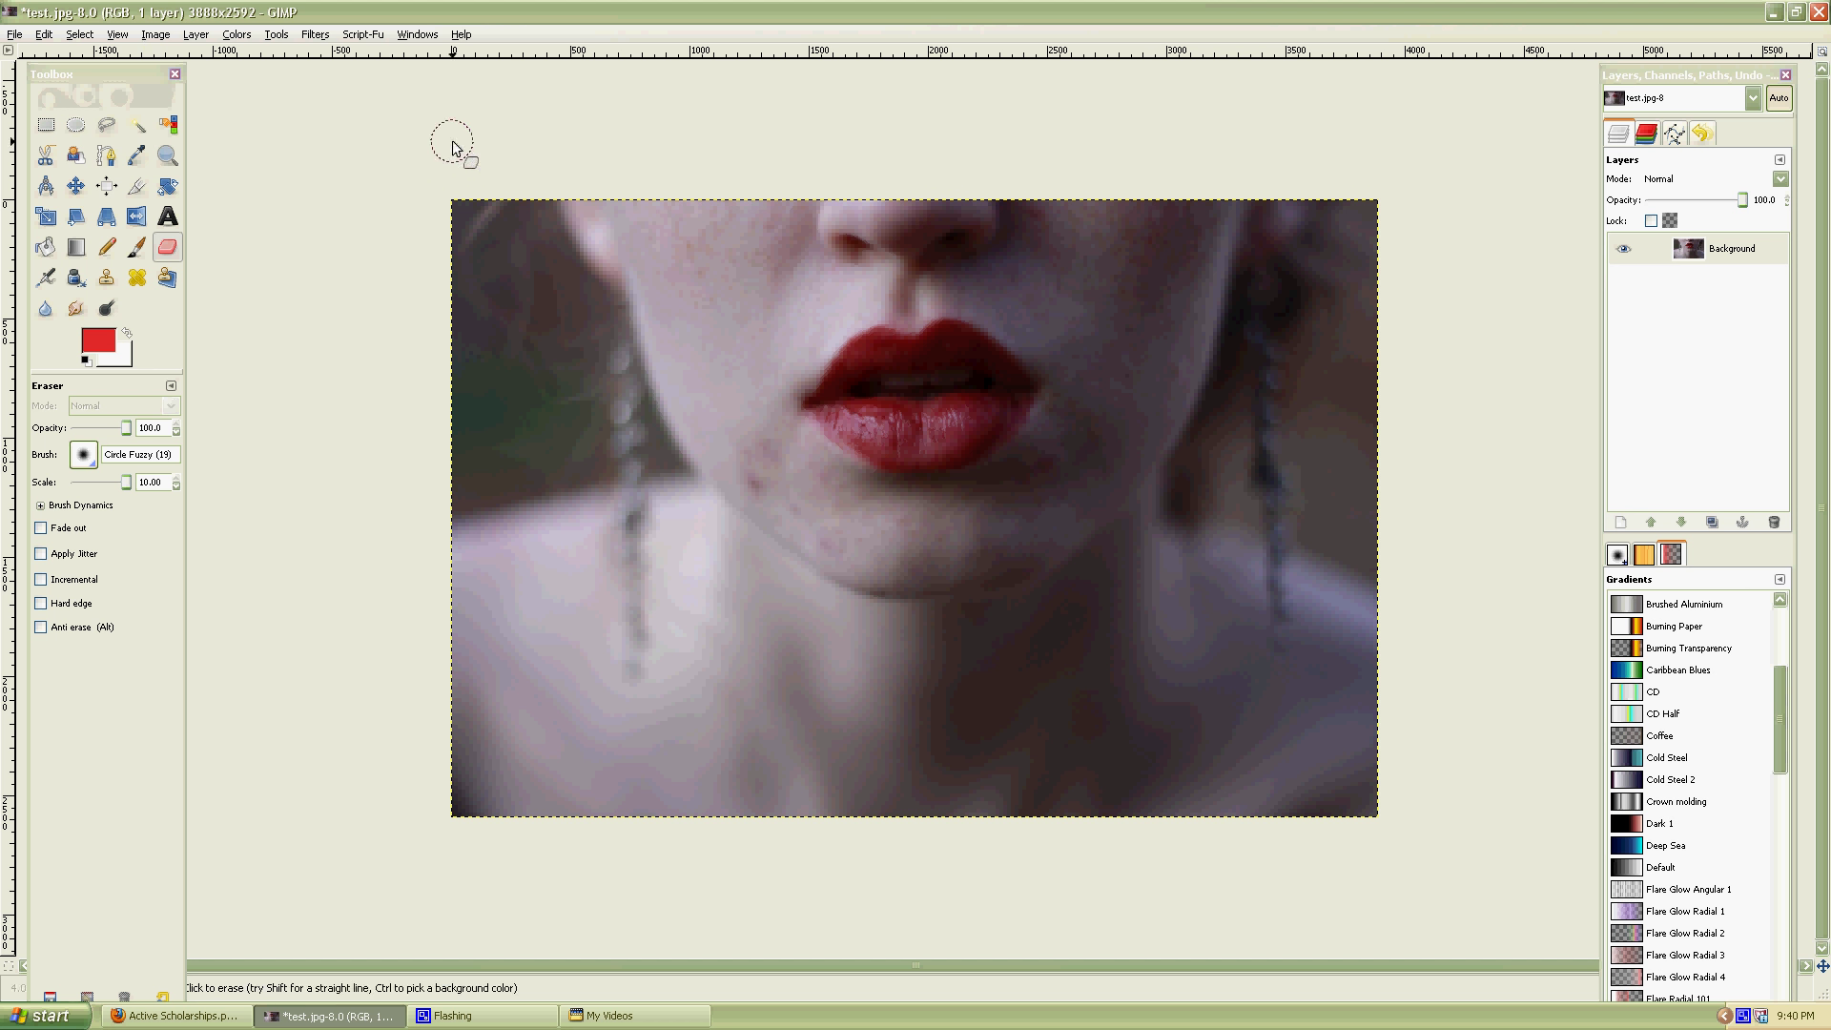
Resize the canvas to 4500 × 3000 px with the photo centred in it.
{"action": "left_click", "coordinate": [156, 34]}
{"action": "mouse_move", "coordinate": [196, 34]}
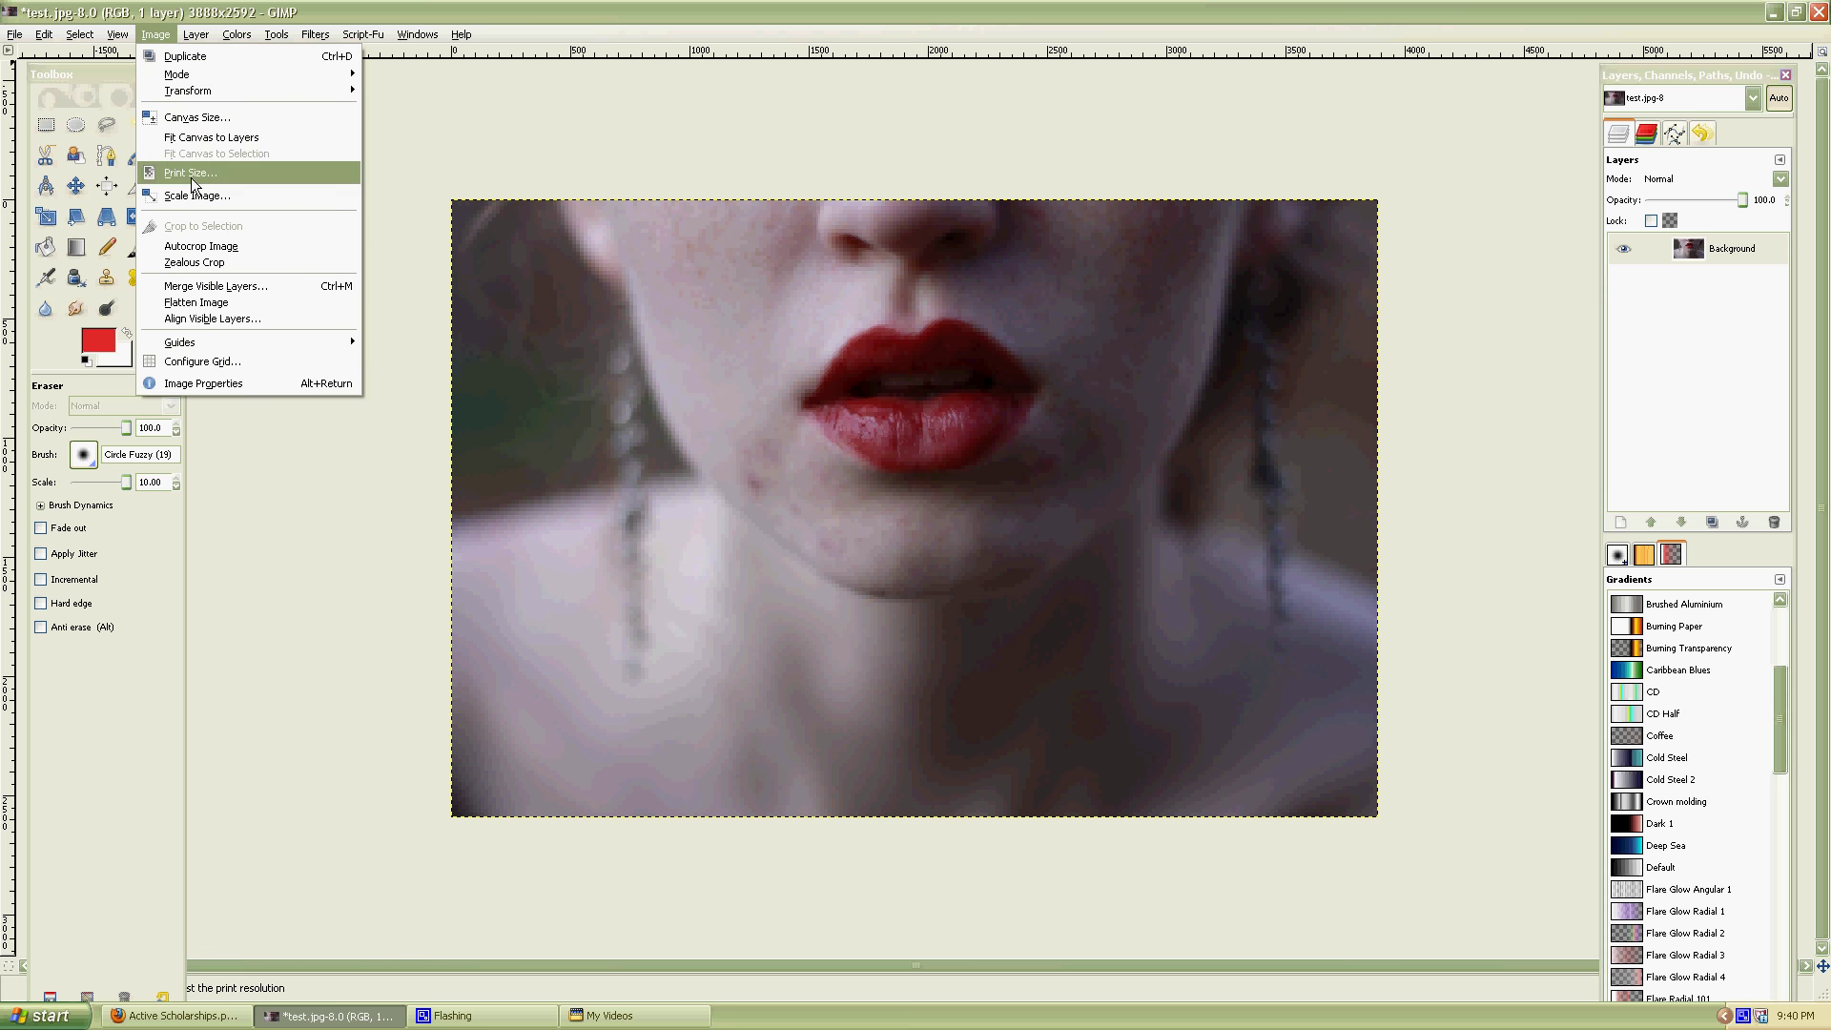
{"action": "left_click", "coordinate": [197, 117]}
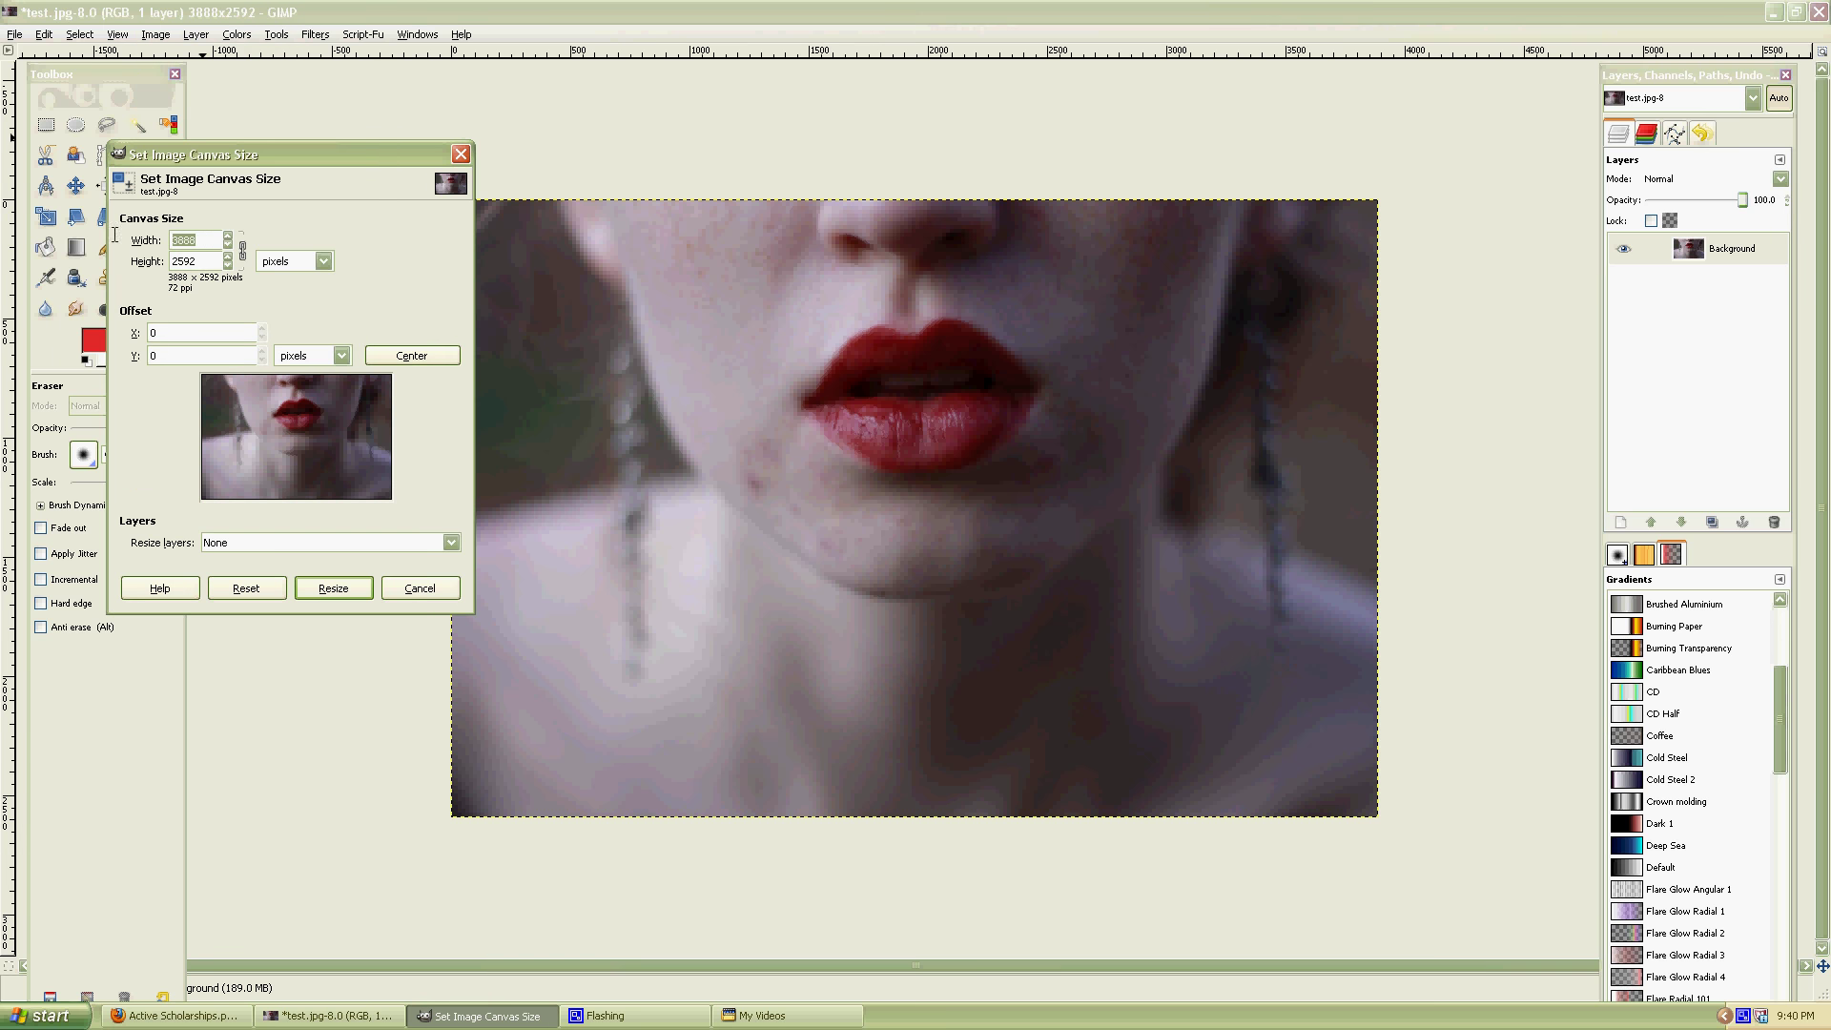
{"action": "type", "text": "4000"}
{"action": "key", "text": "Return"}
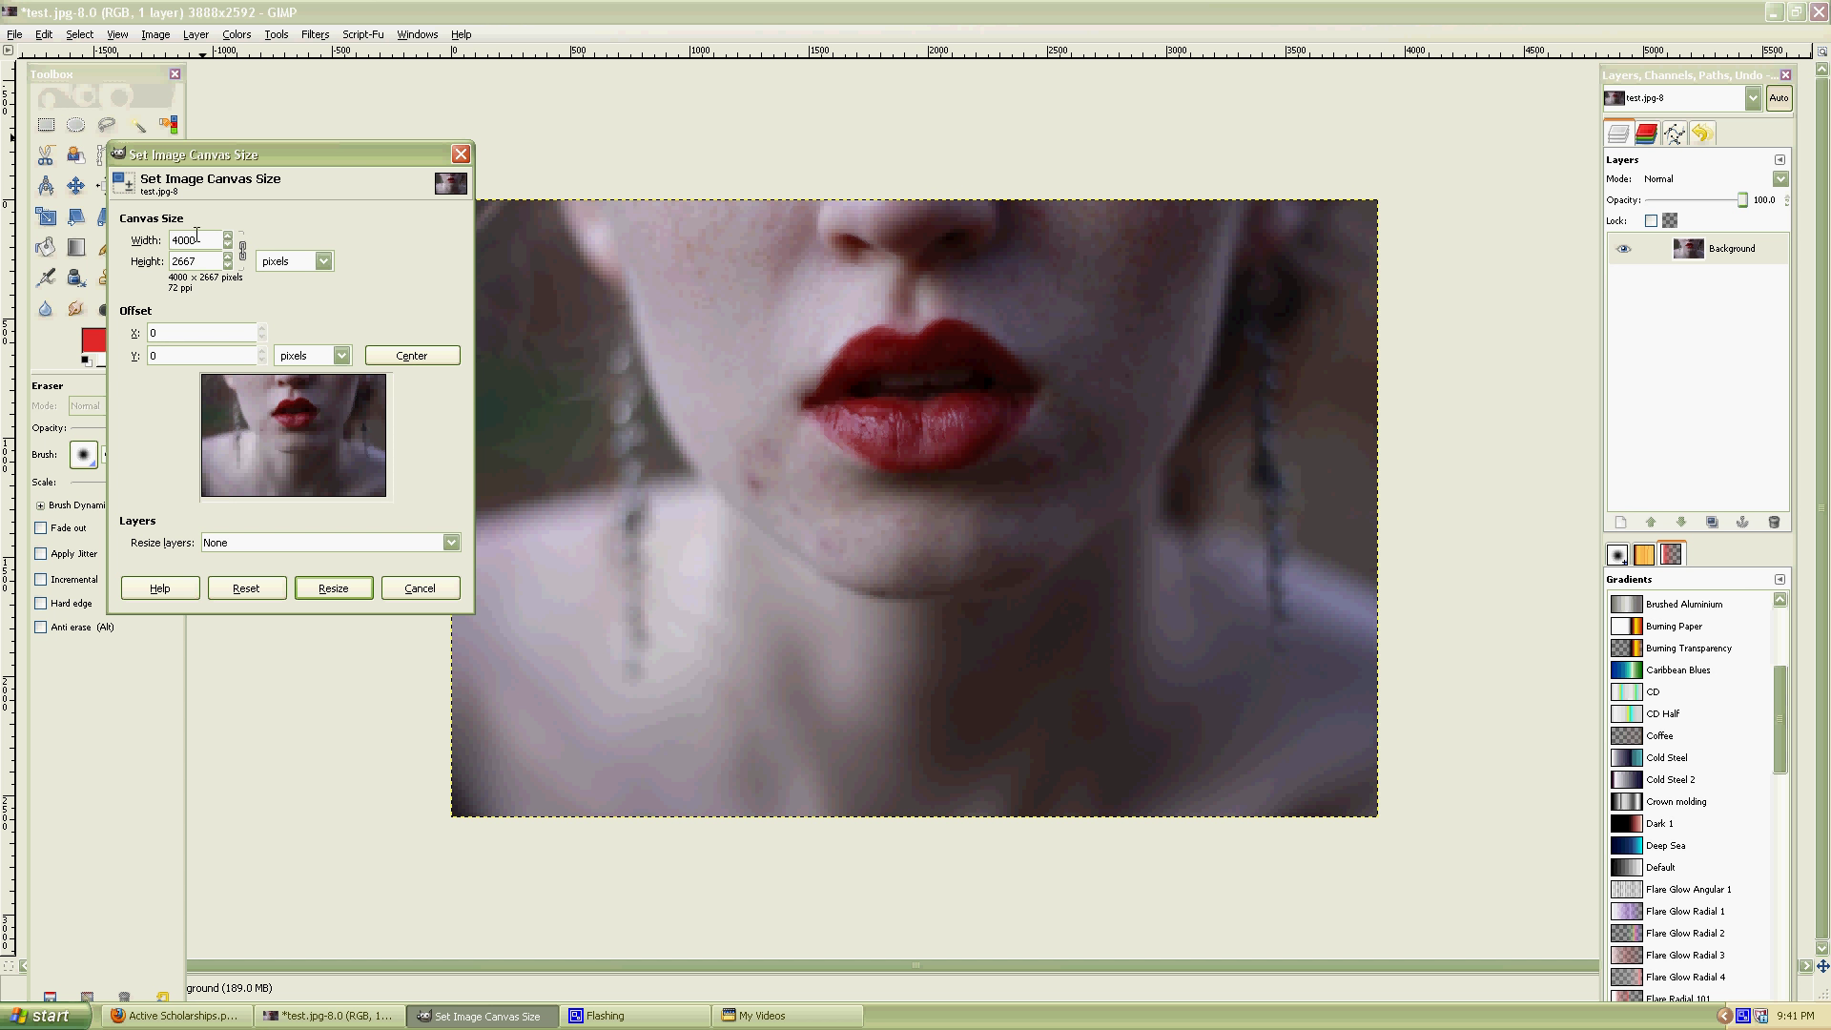
{"action": "left_click_drag", "start_coordinate": [196, 240], "coordinate": [130, 240]}
{"action": "type", "text": "4500"}
{"action": "left_click", "coordinate": [411, 355]}
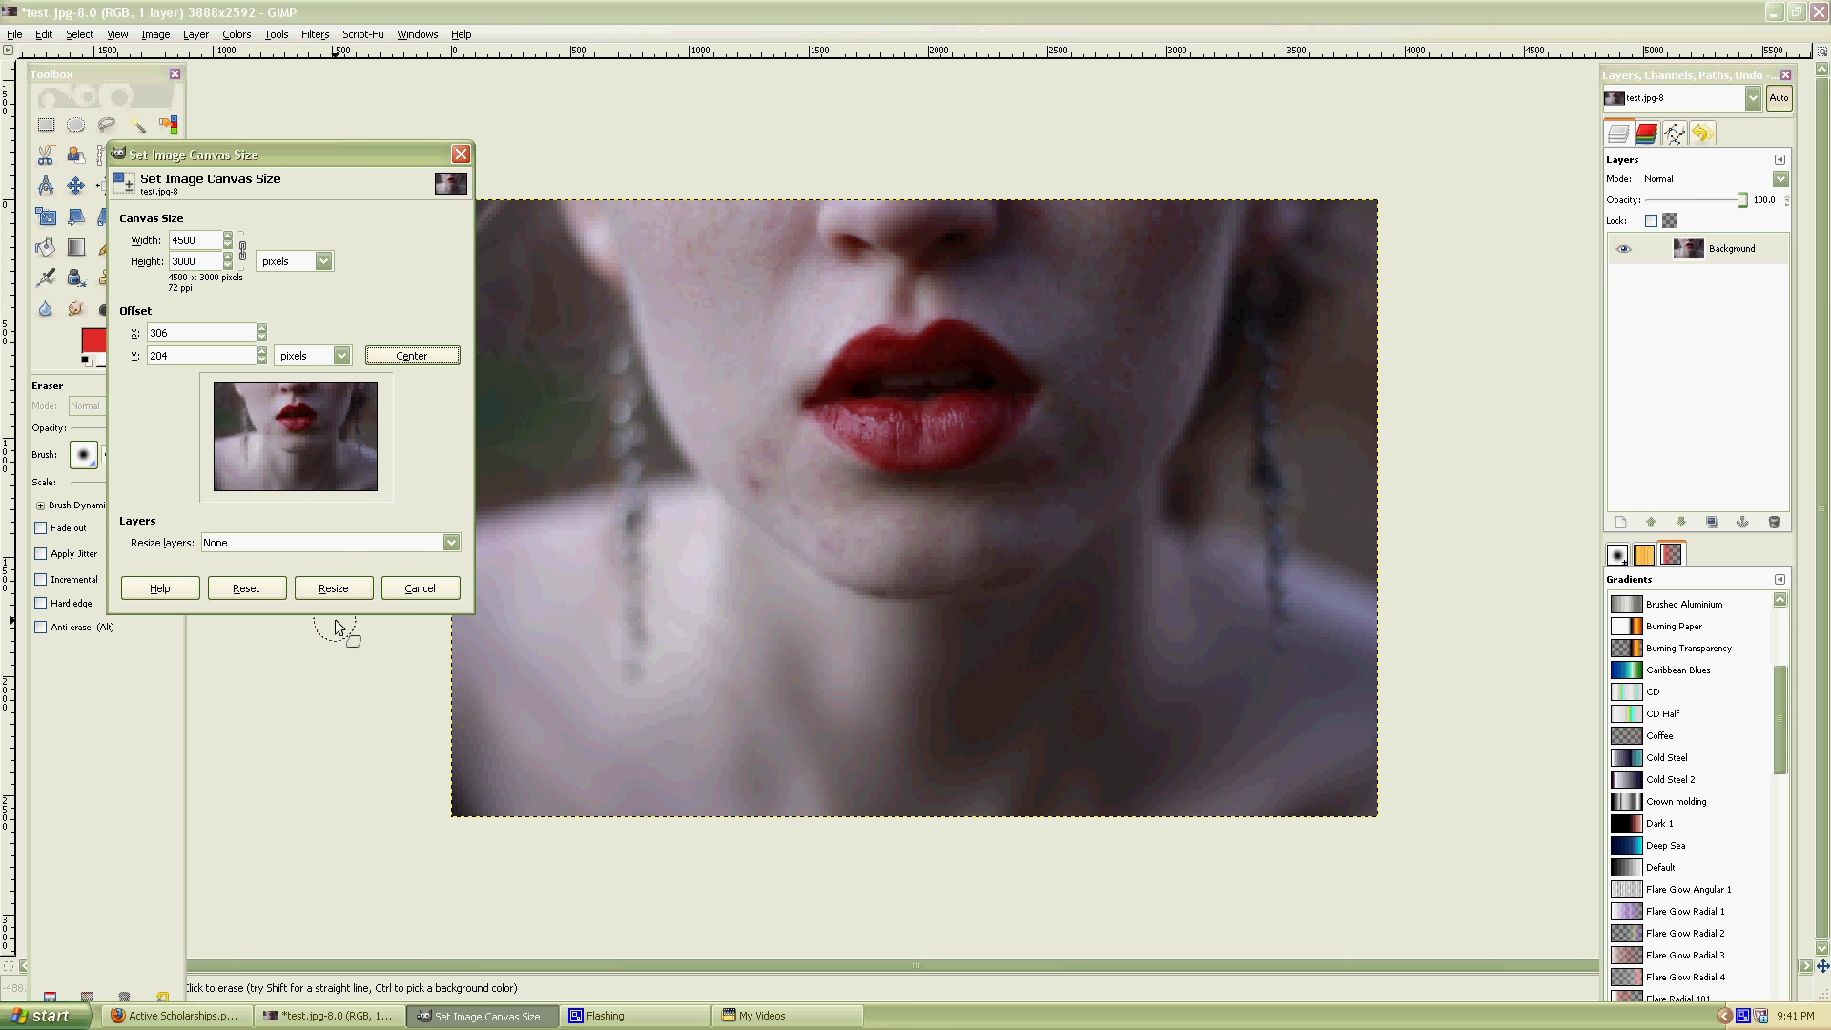
{"action": "left_click", "coordinate": [345, 593]}
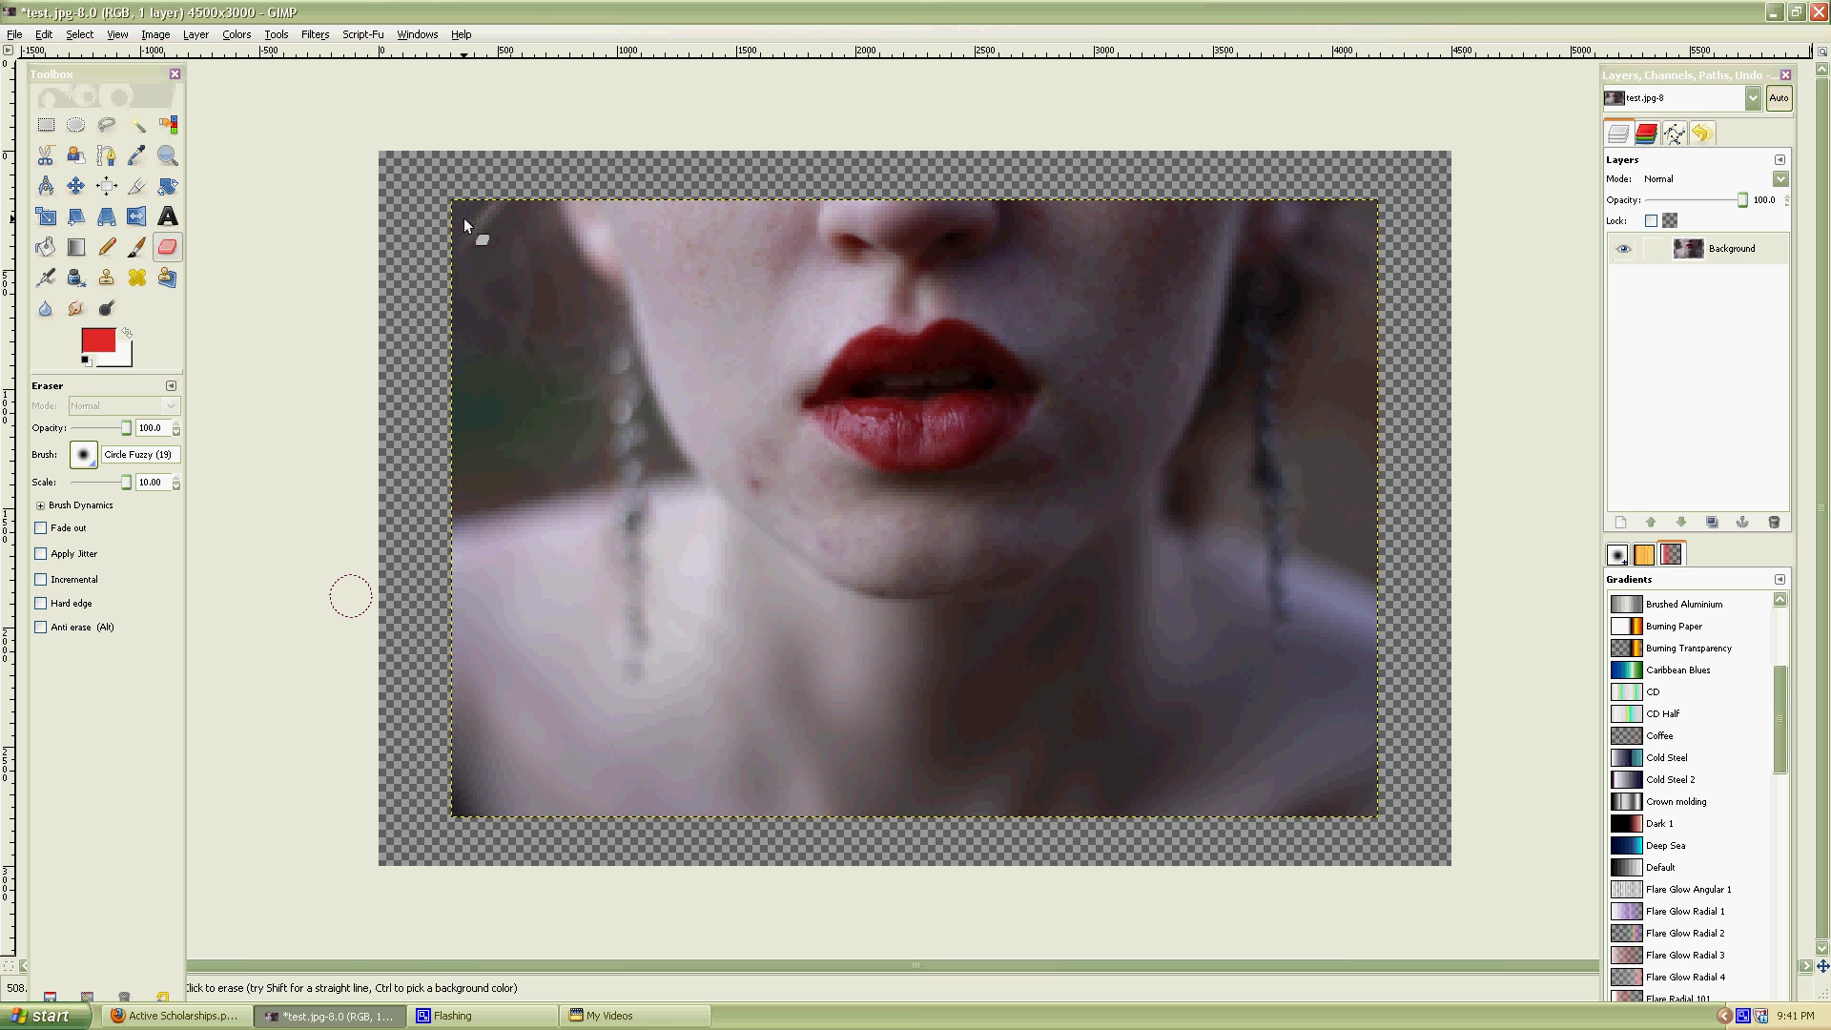
Add a new transparent layer and make it the active layer.
{"action": "left_click", "coordinate": [1620, 523]}
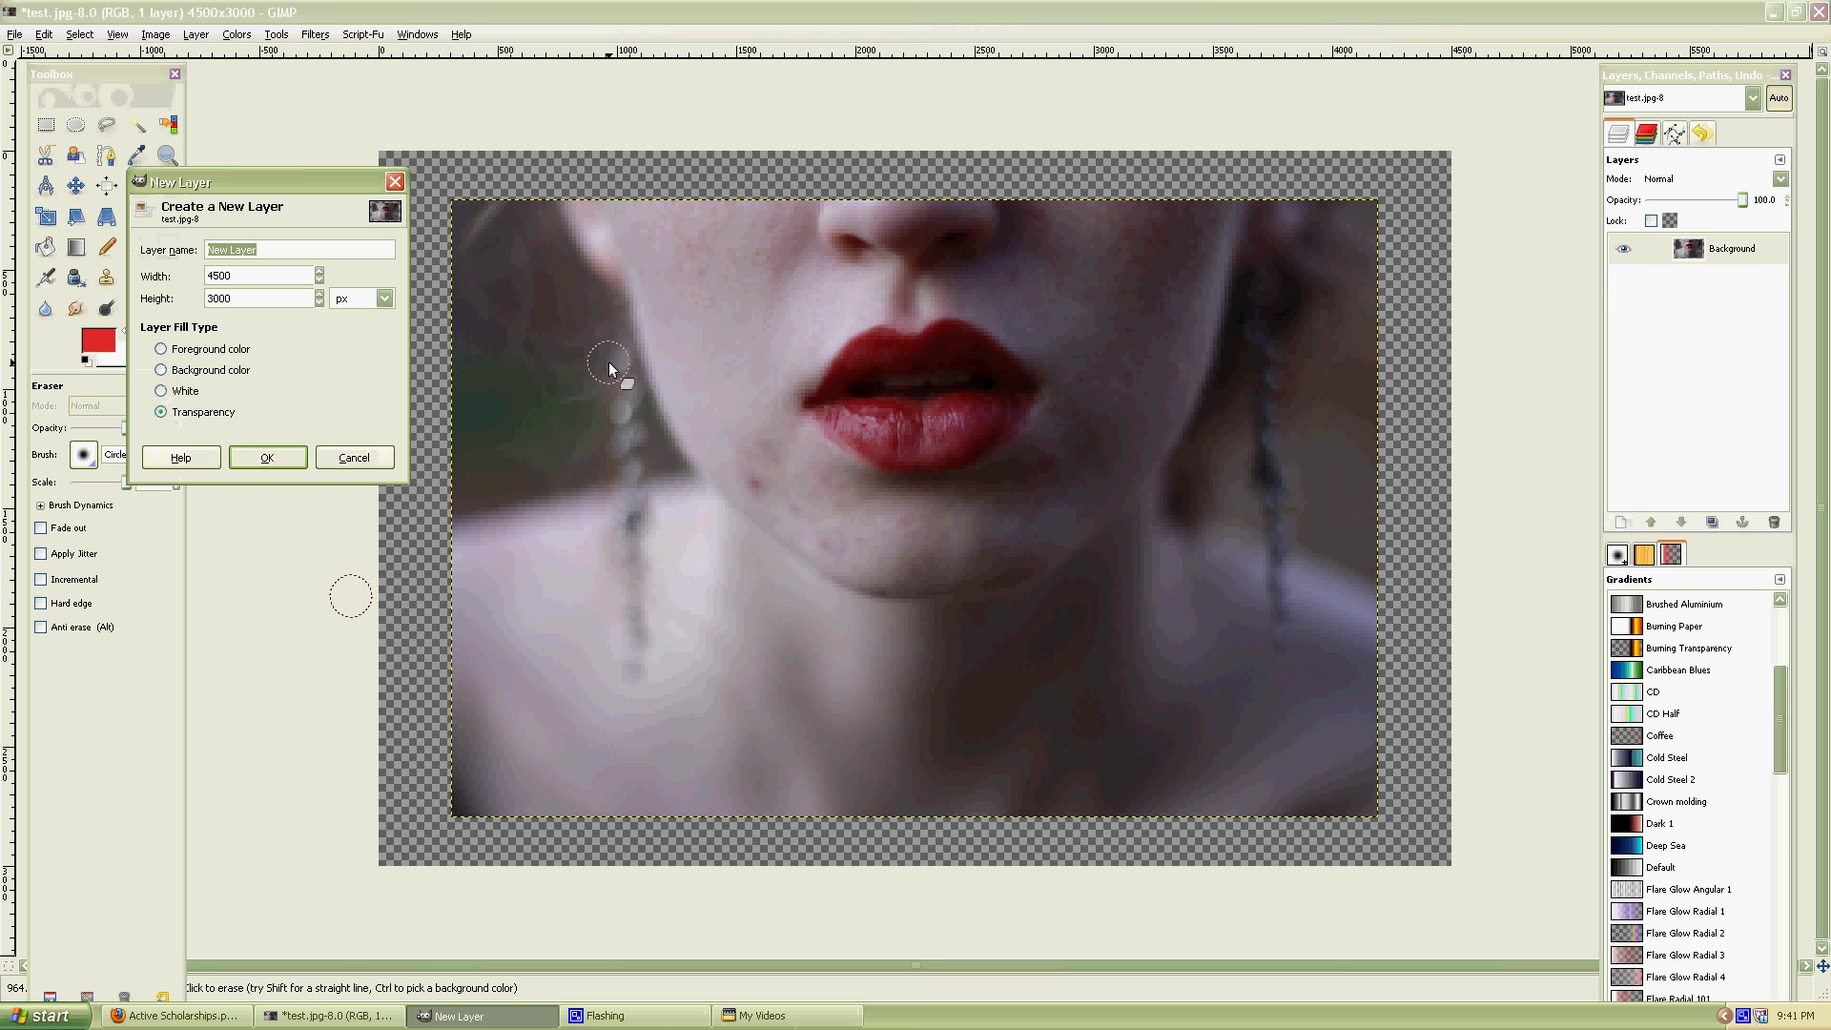
{"action": "left_click", "coordinate": [271, 455]}
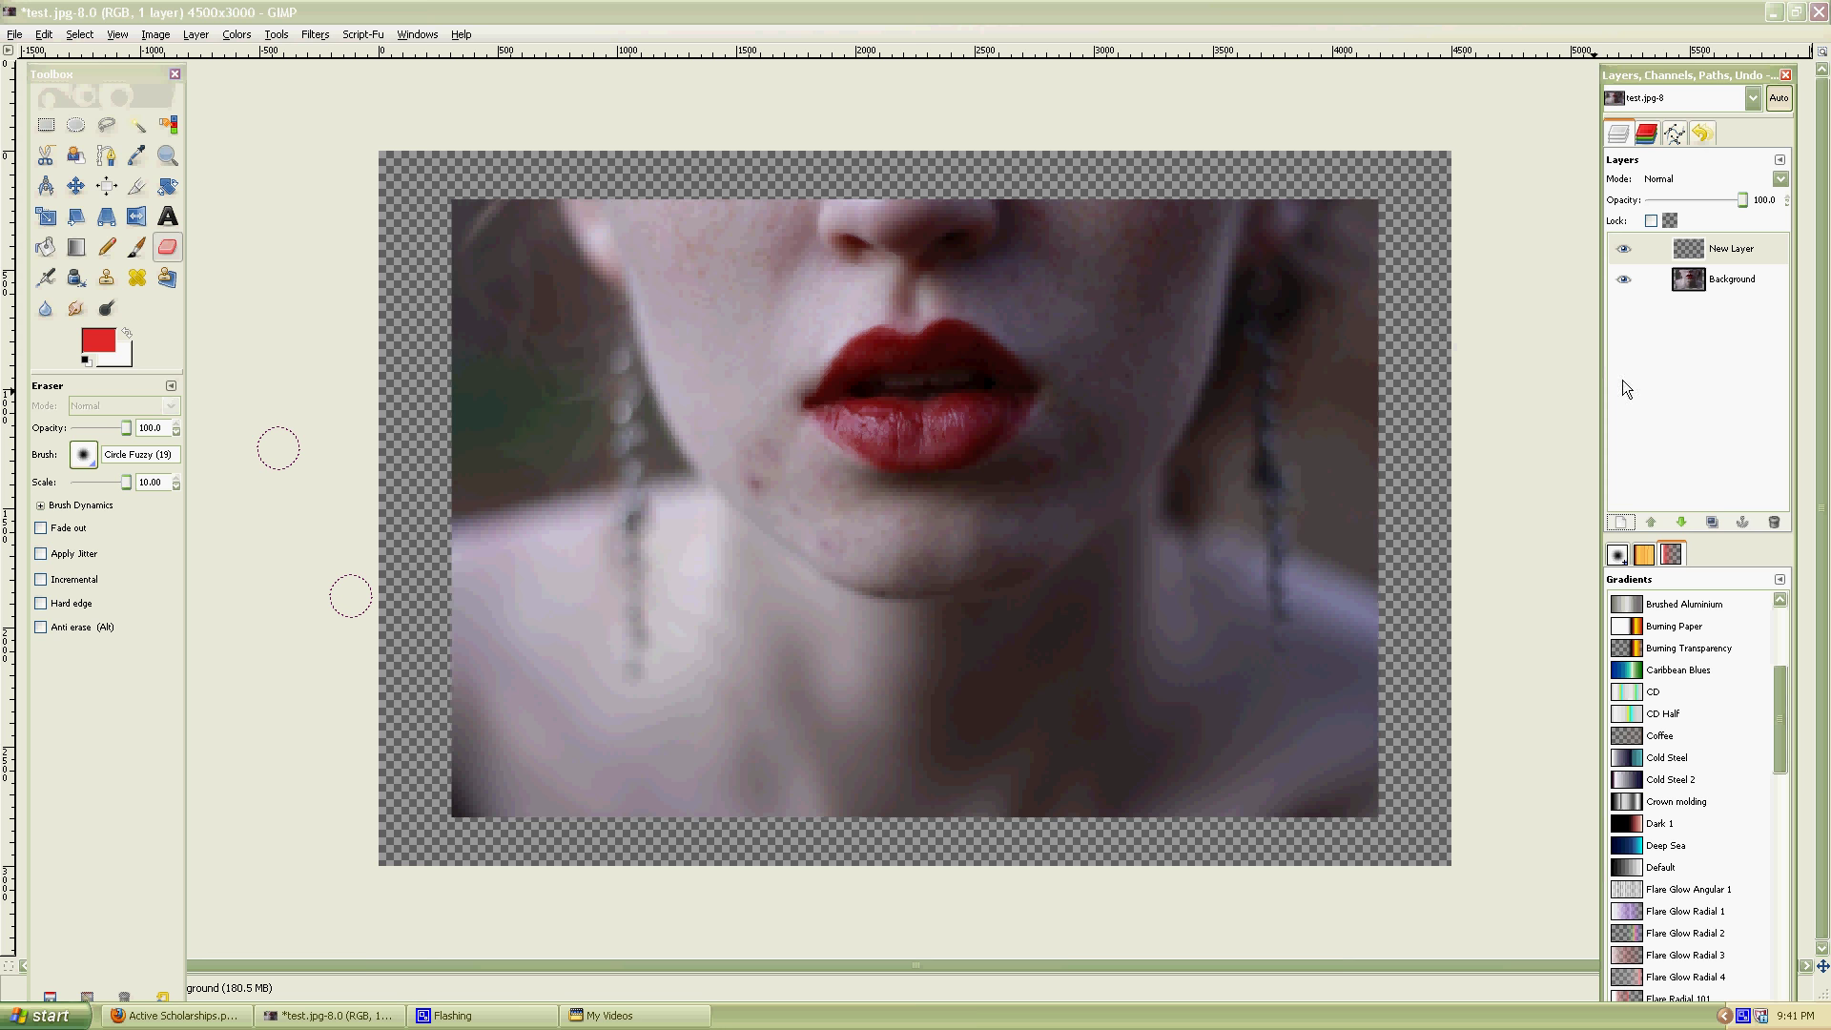
{"action": "left_click", "coordinate": [1640, 250]}
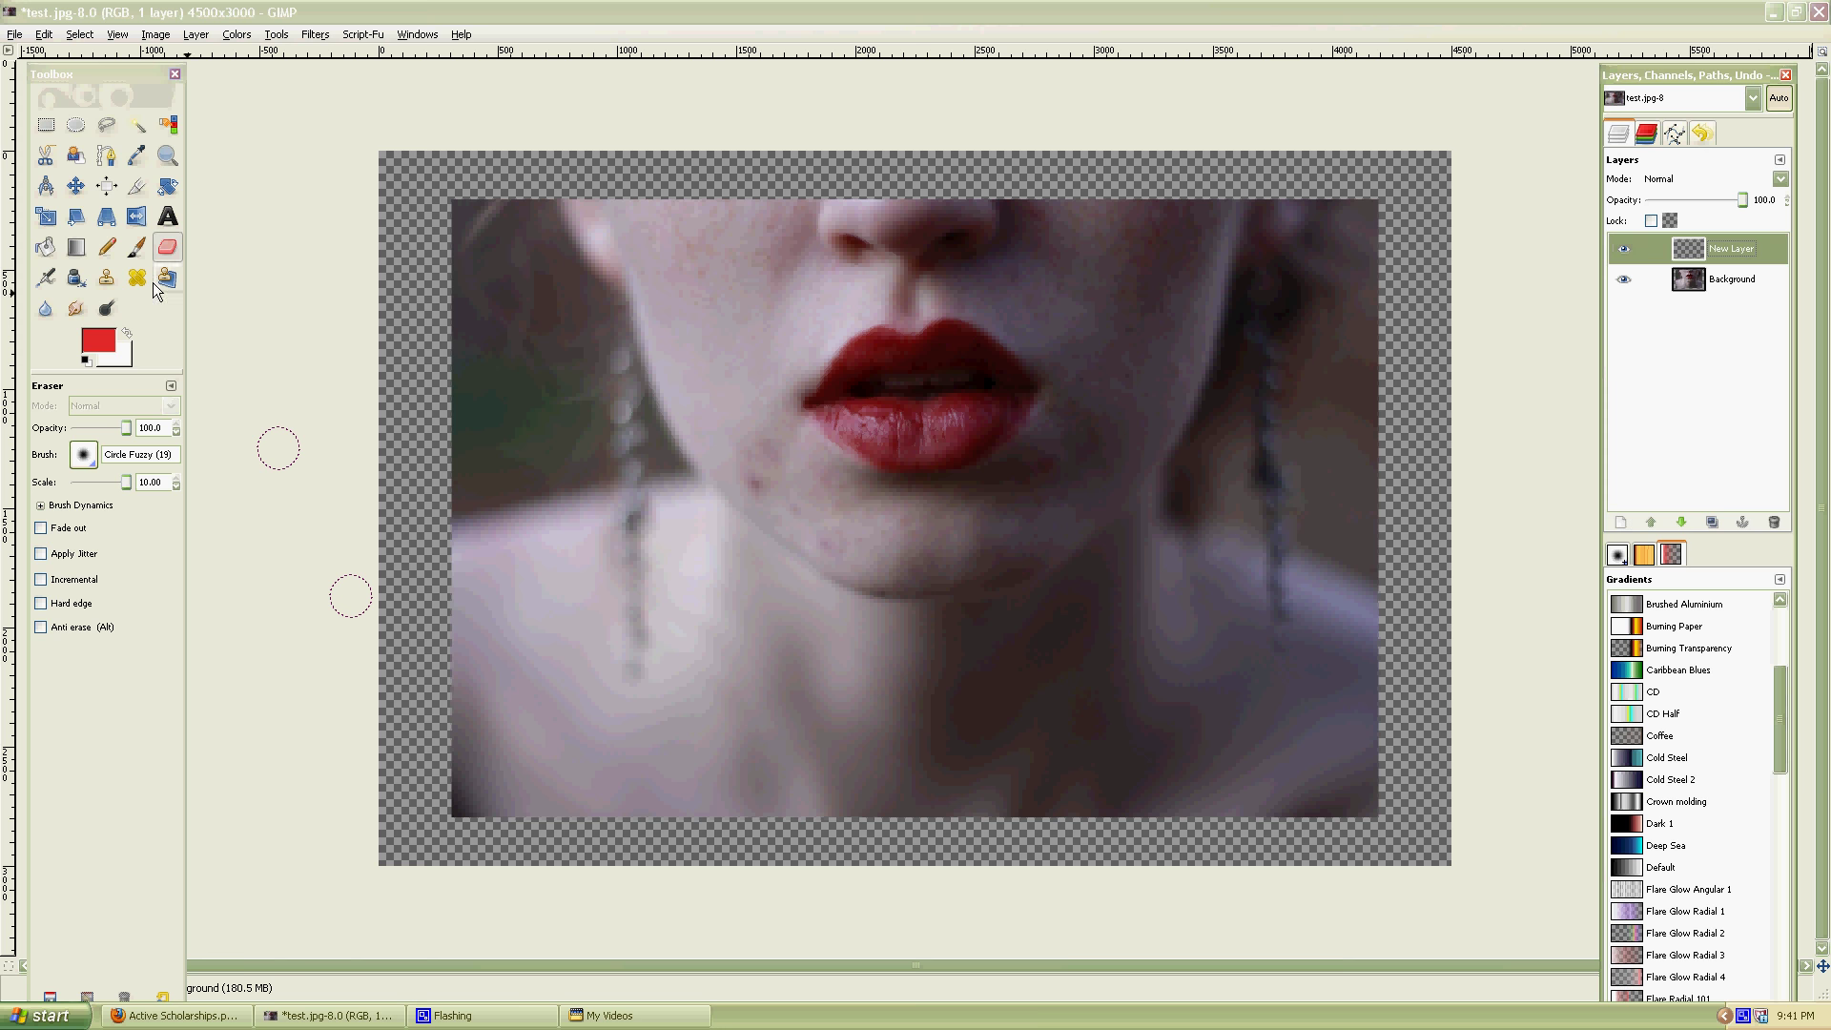
Bucket-fill the new layer with plain white and lower it beneath the photo.
{"action": "left_click", "coordinate": [45, 247]}
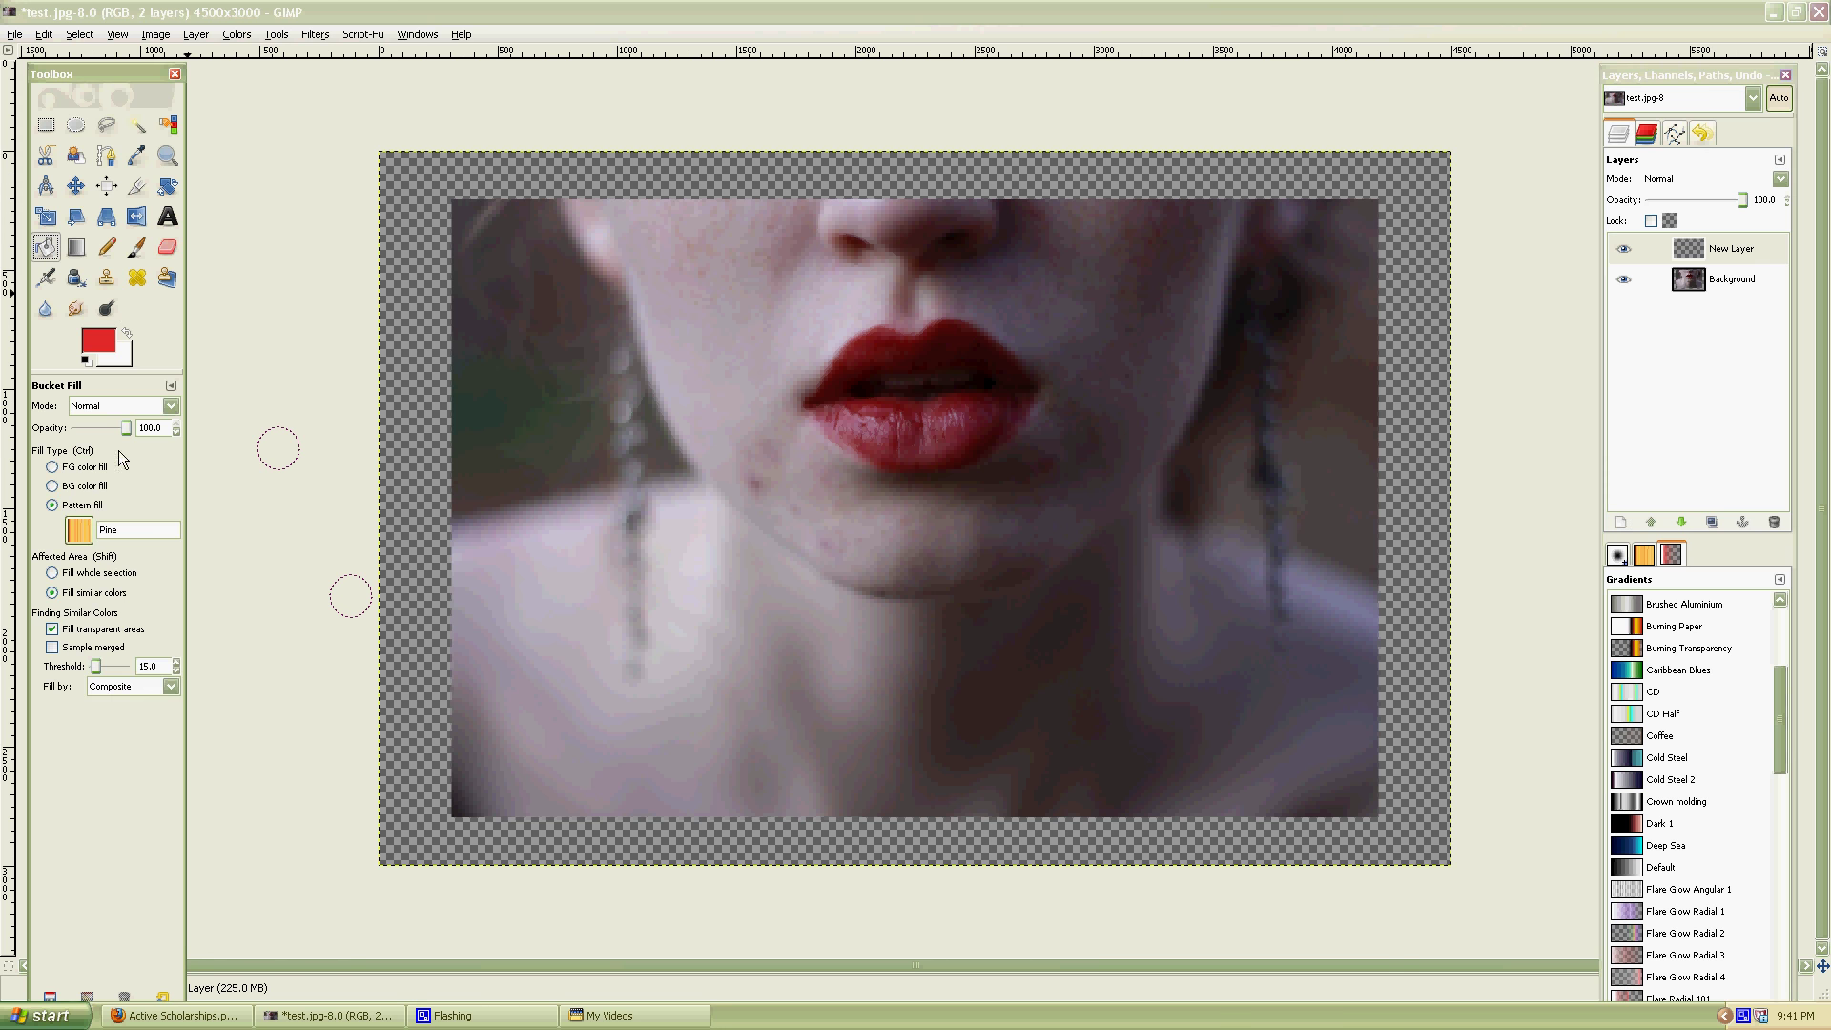
{"action": "left_click", "coordinate": [125, 333]}
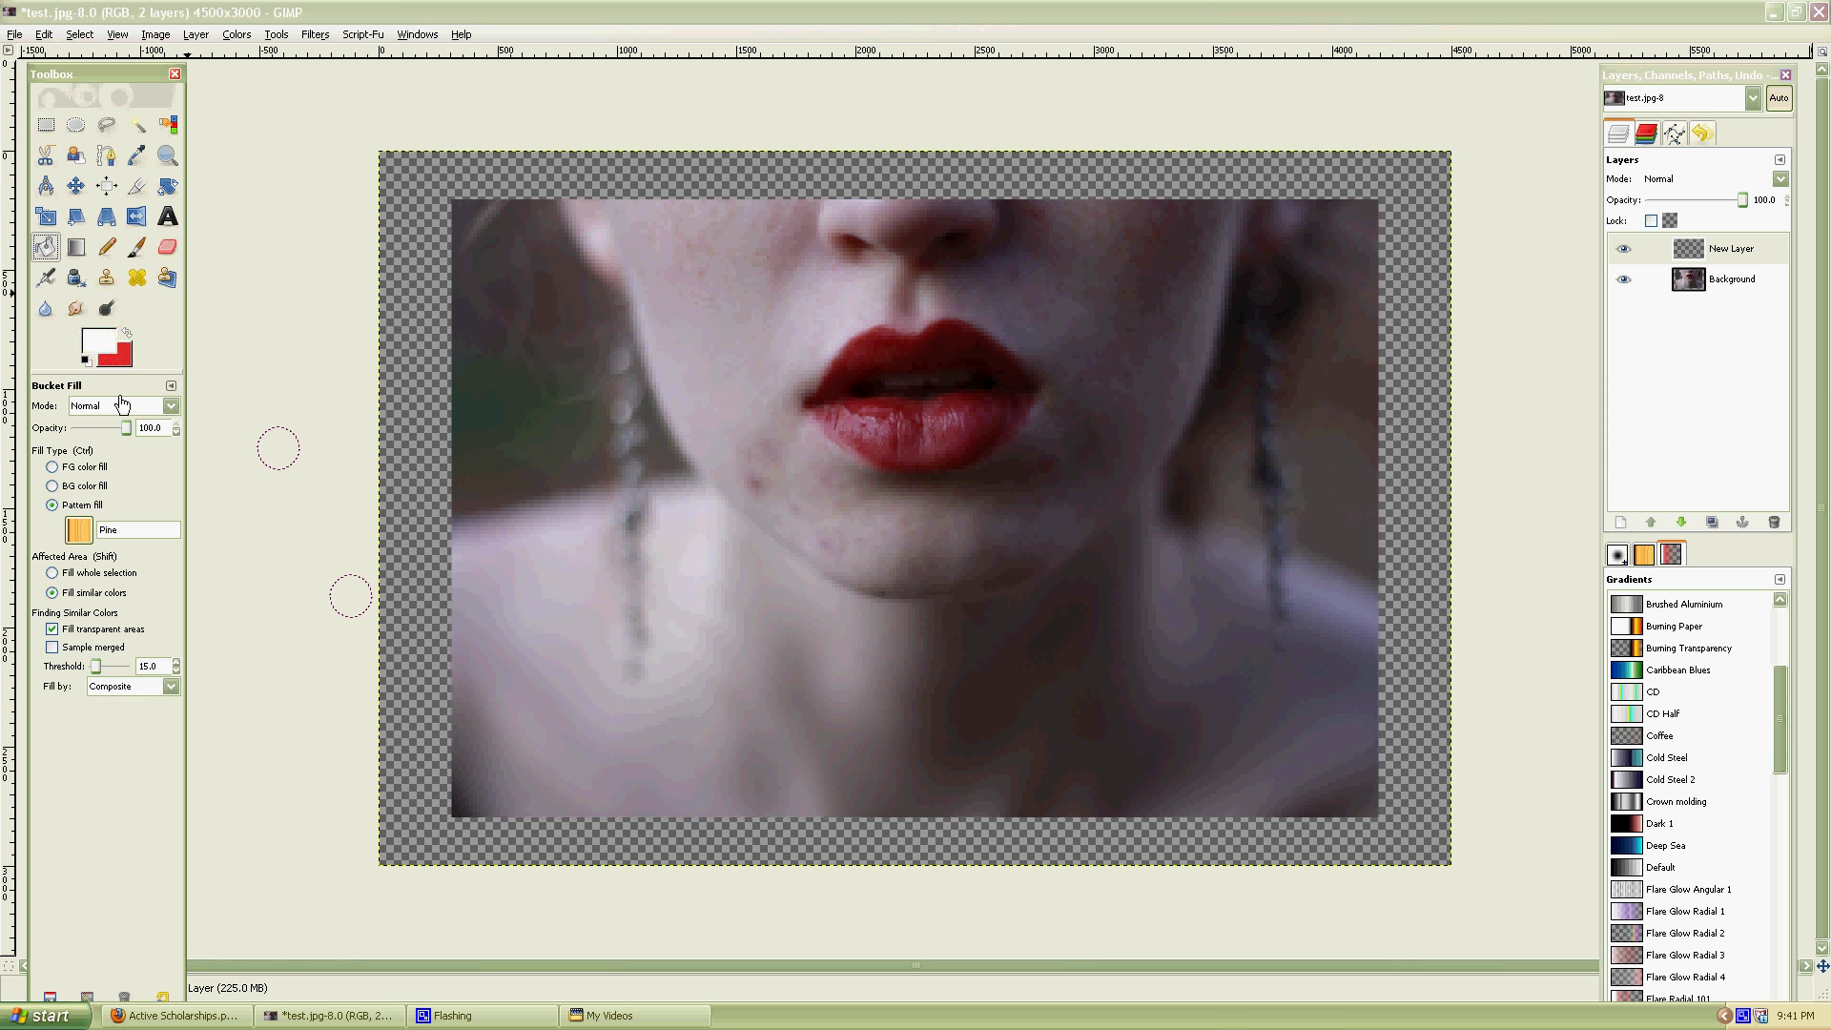
{"action": "left_click", "coordinate": [53, 466]}
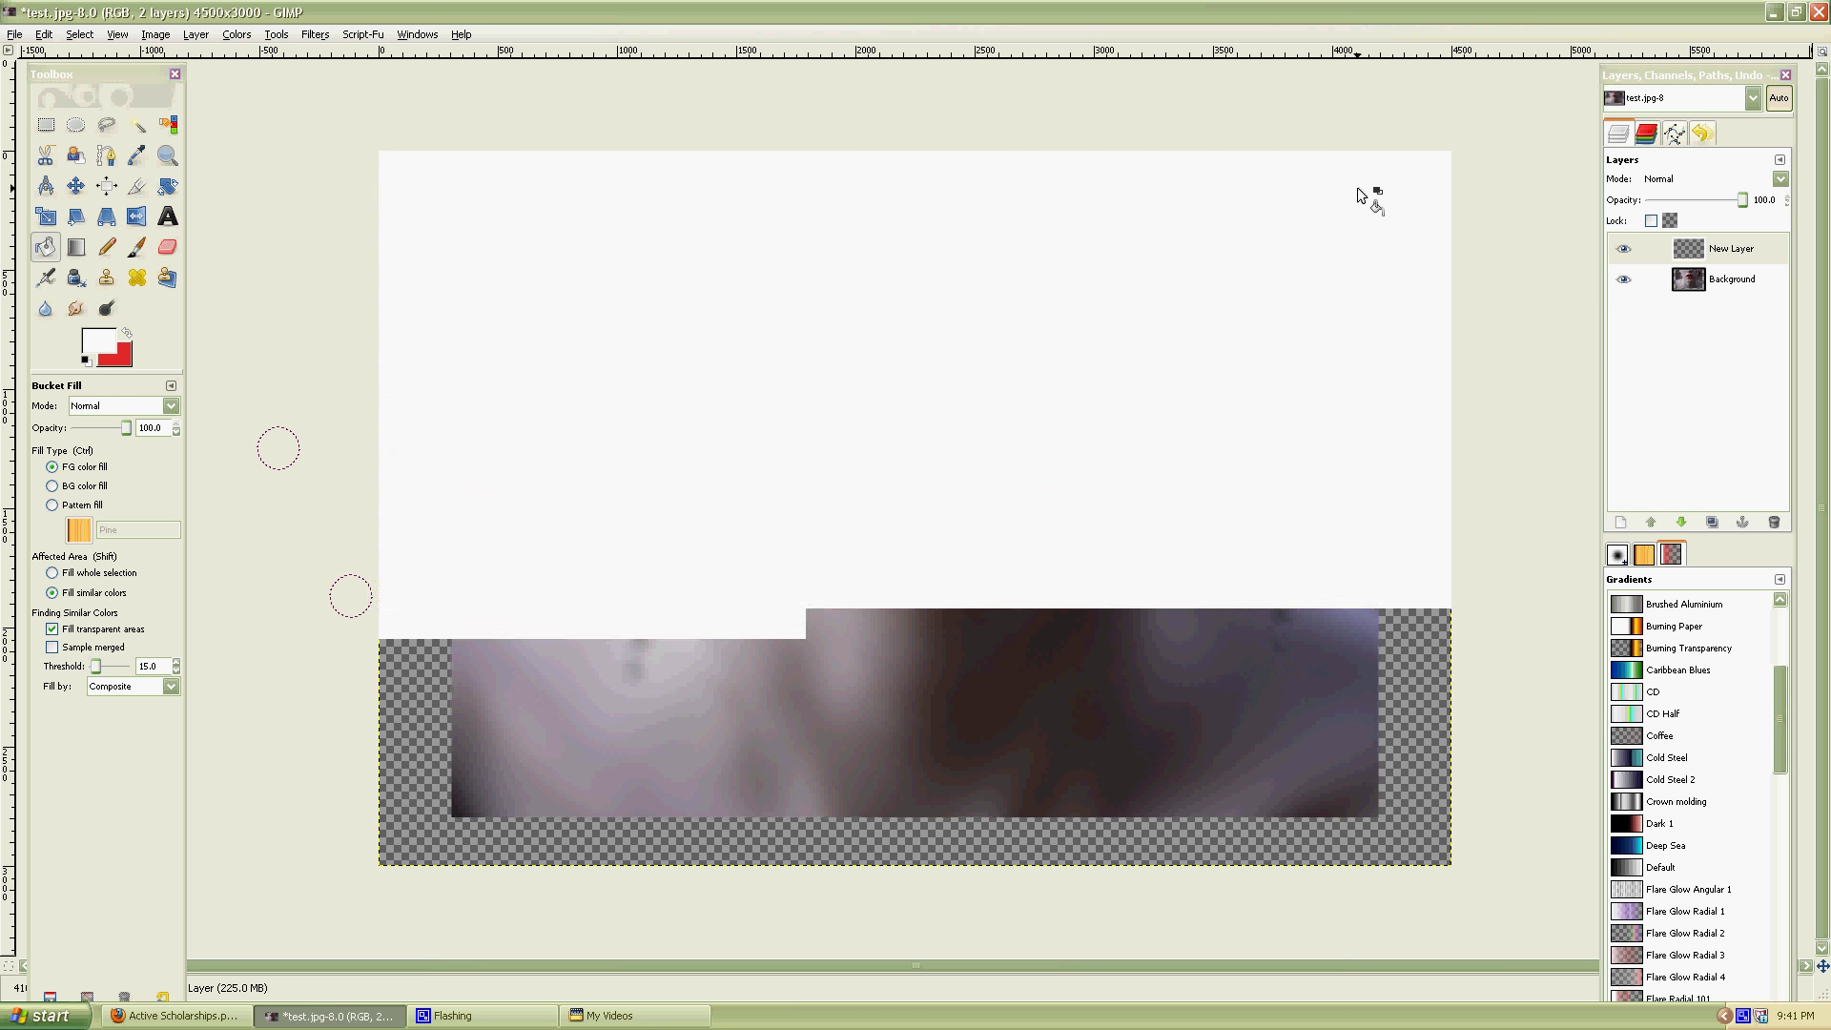
{"action": "left_click", "coordinate": [1743, 252]}
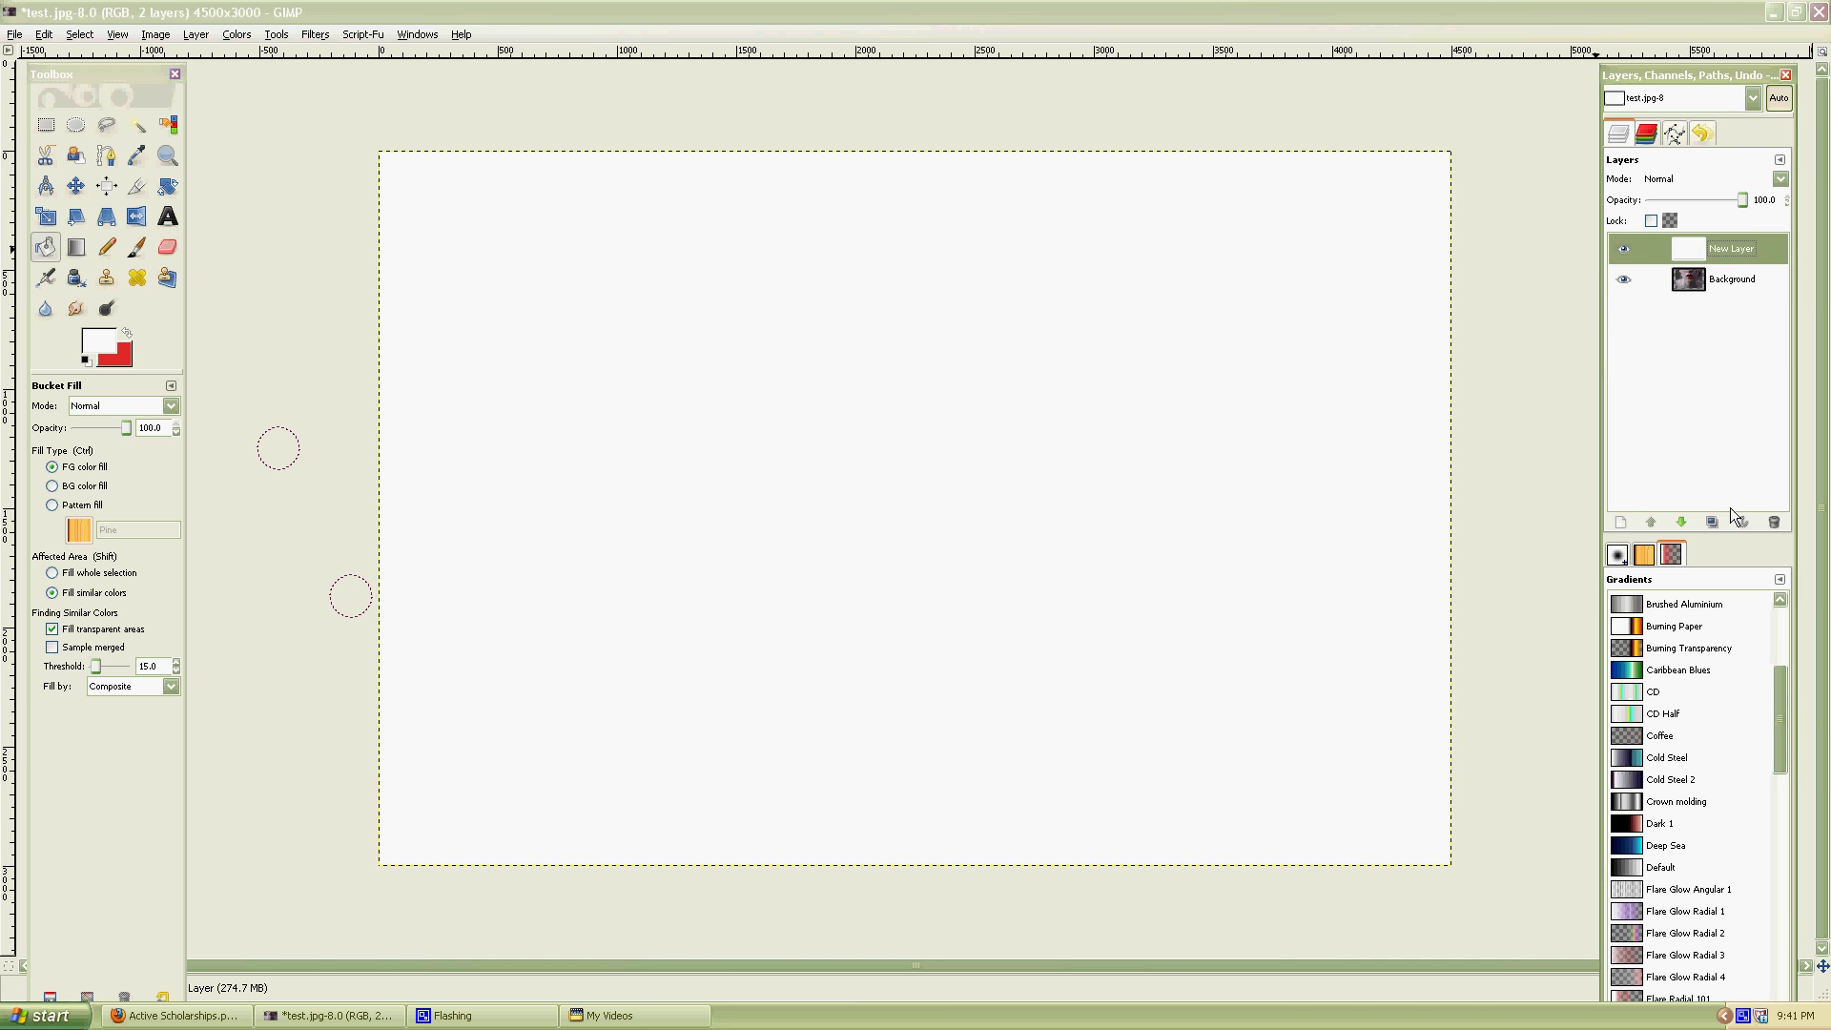
{"action": "left_click", "coordinate": [1682, 521]}
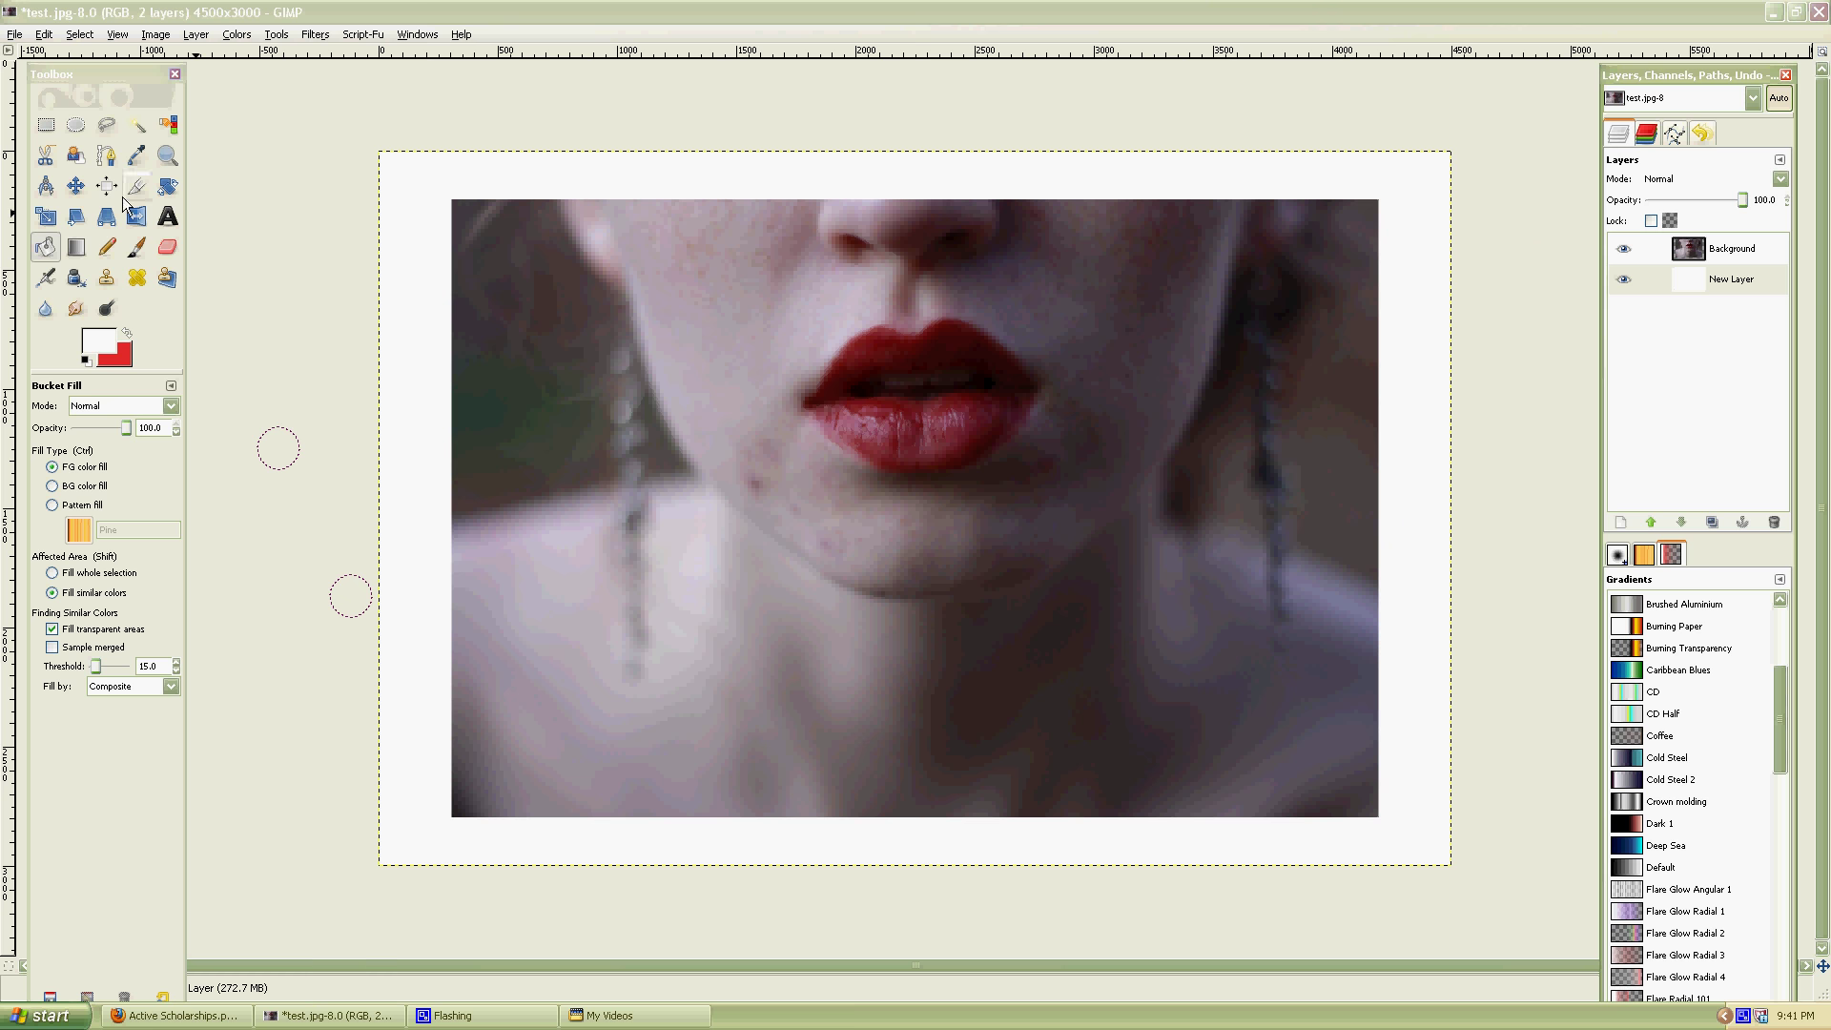
Move the photo up 36 px on the white border.
{"action": "left_click", "coordinate": [75, 186]}
{"action": "left_click_drag", "start_coordinate": [1028, 307], "coordinate": [1028, 300]}
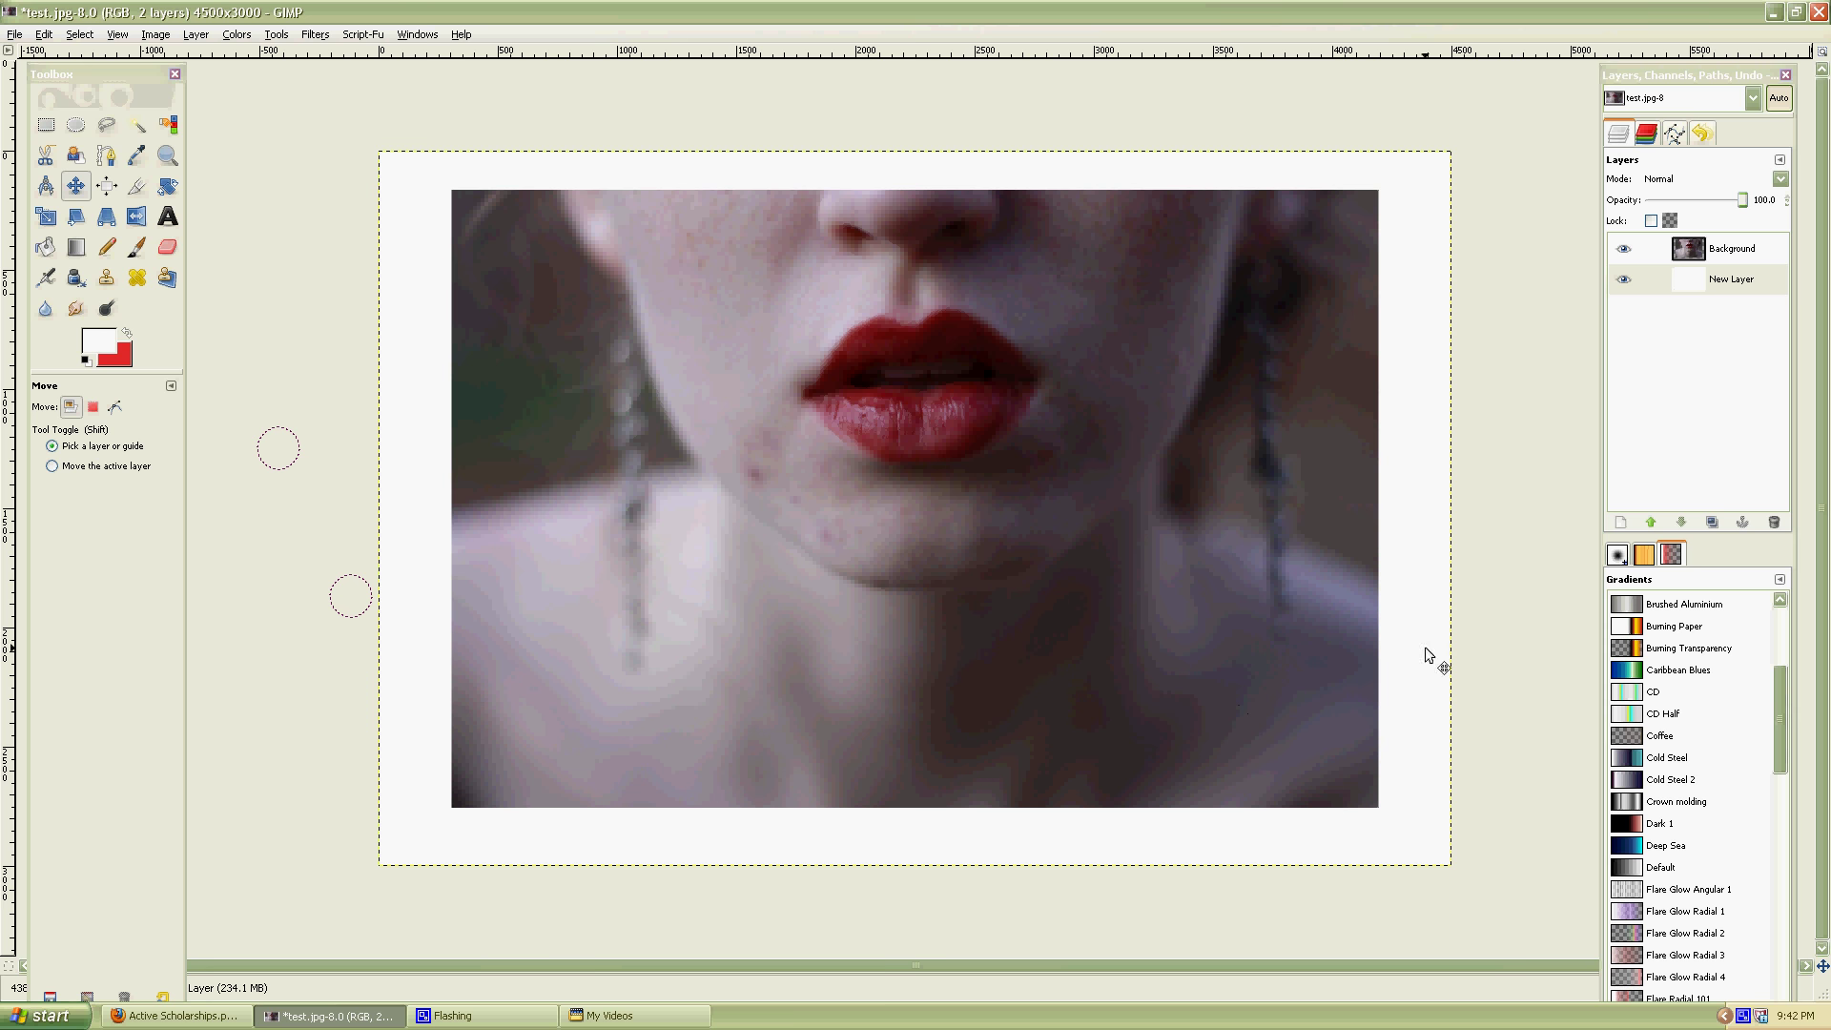
{"action": "left_click", "coordinate": [1743, 379]}
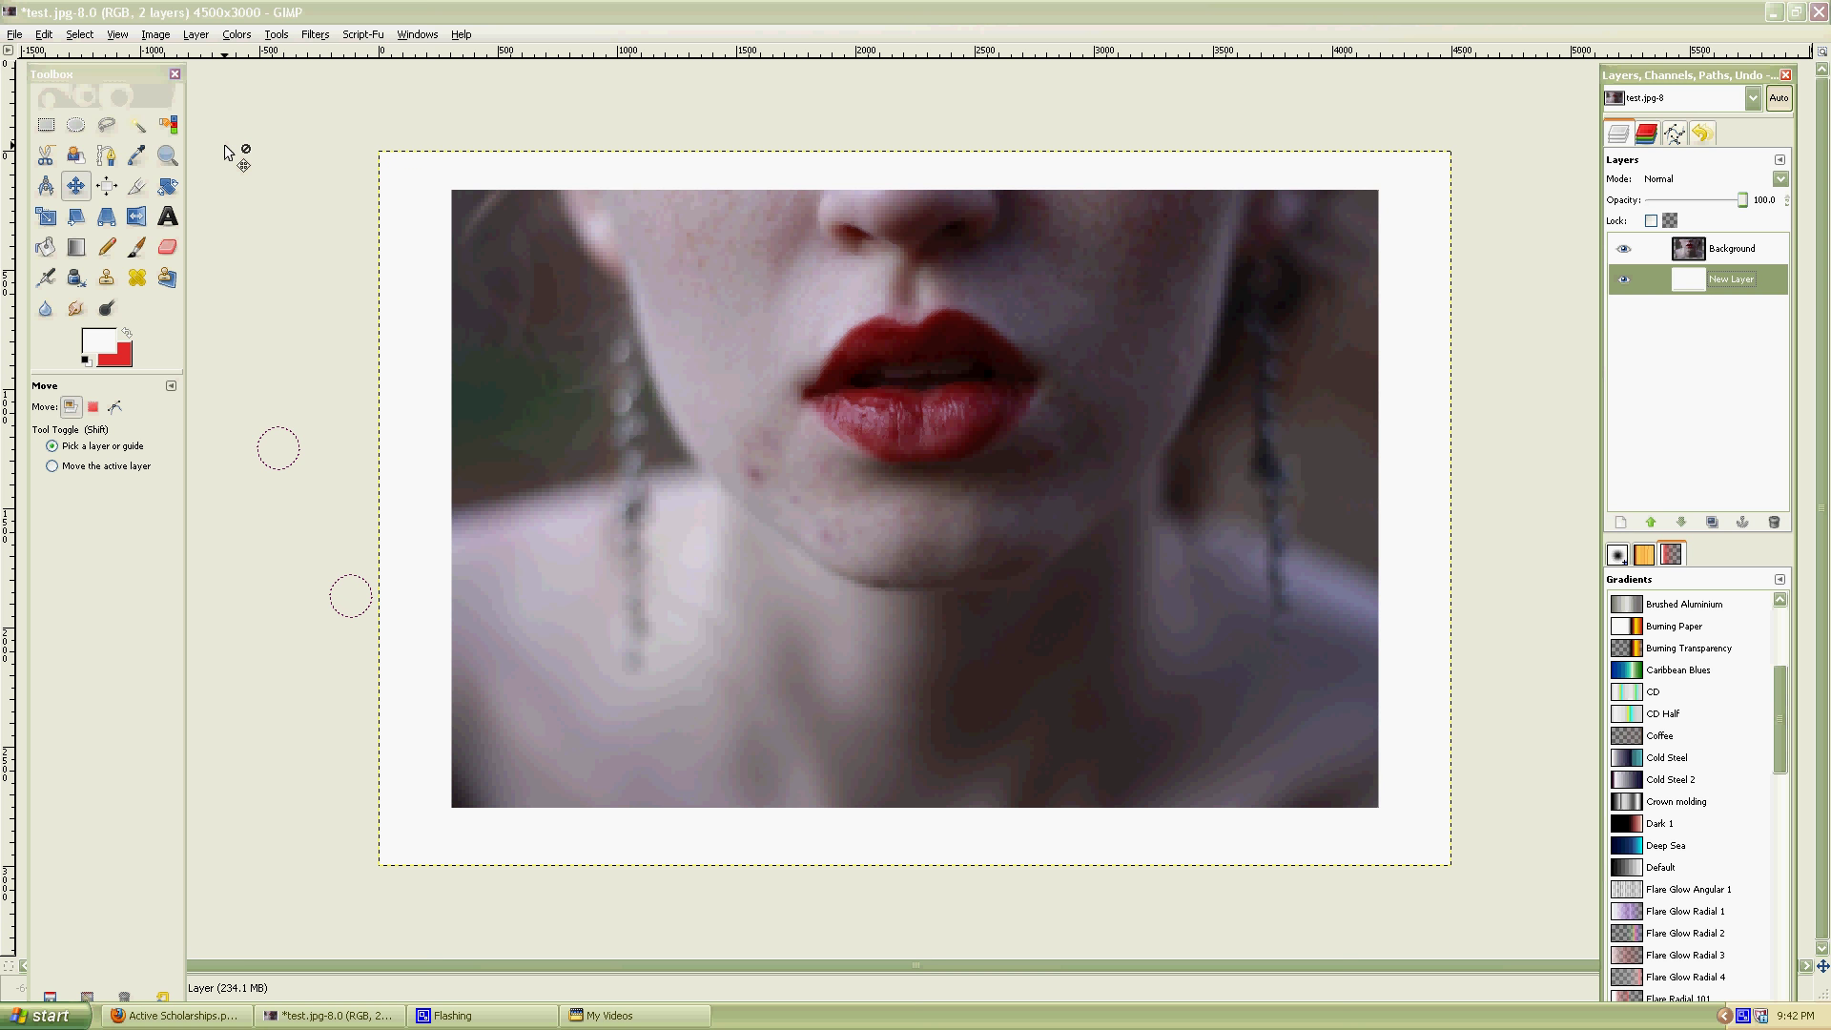
Duplicate the Background photo layer three times.
{"action": "left_click", "coordinate": [1759, 250]}
{"action": "left_click", "coordinate": [1711, 523]}
{"action": "left_click", "coordinate": [1710, 523]}
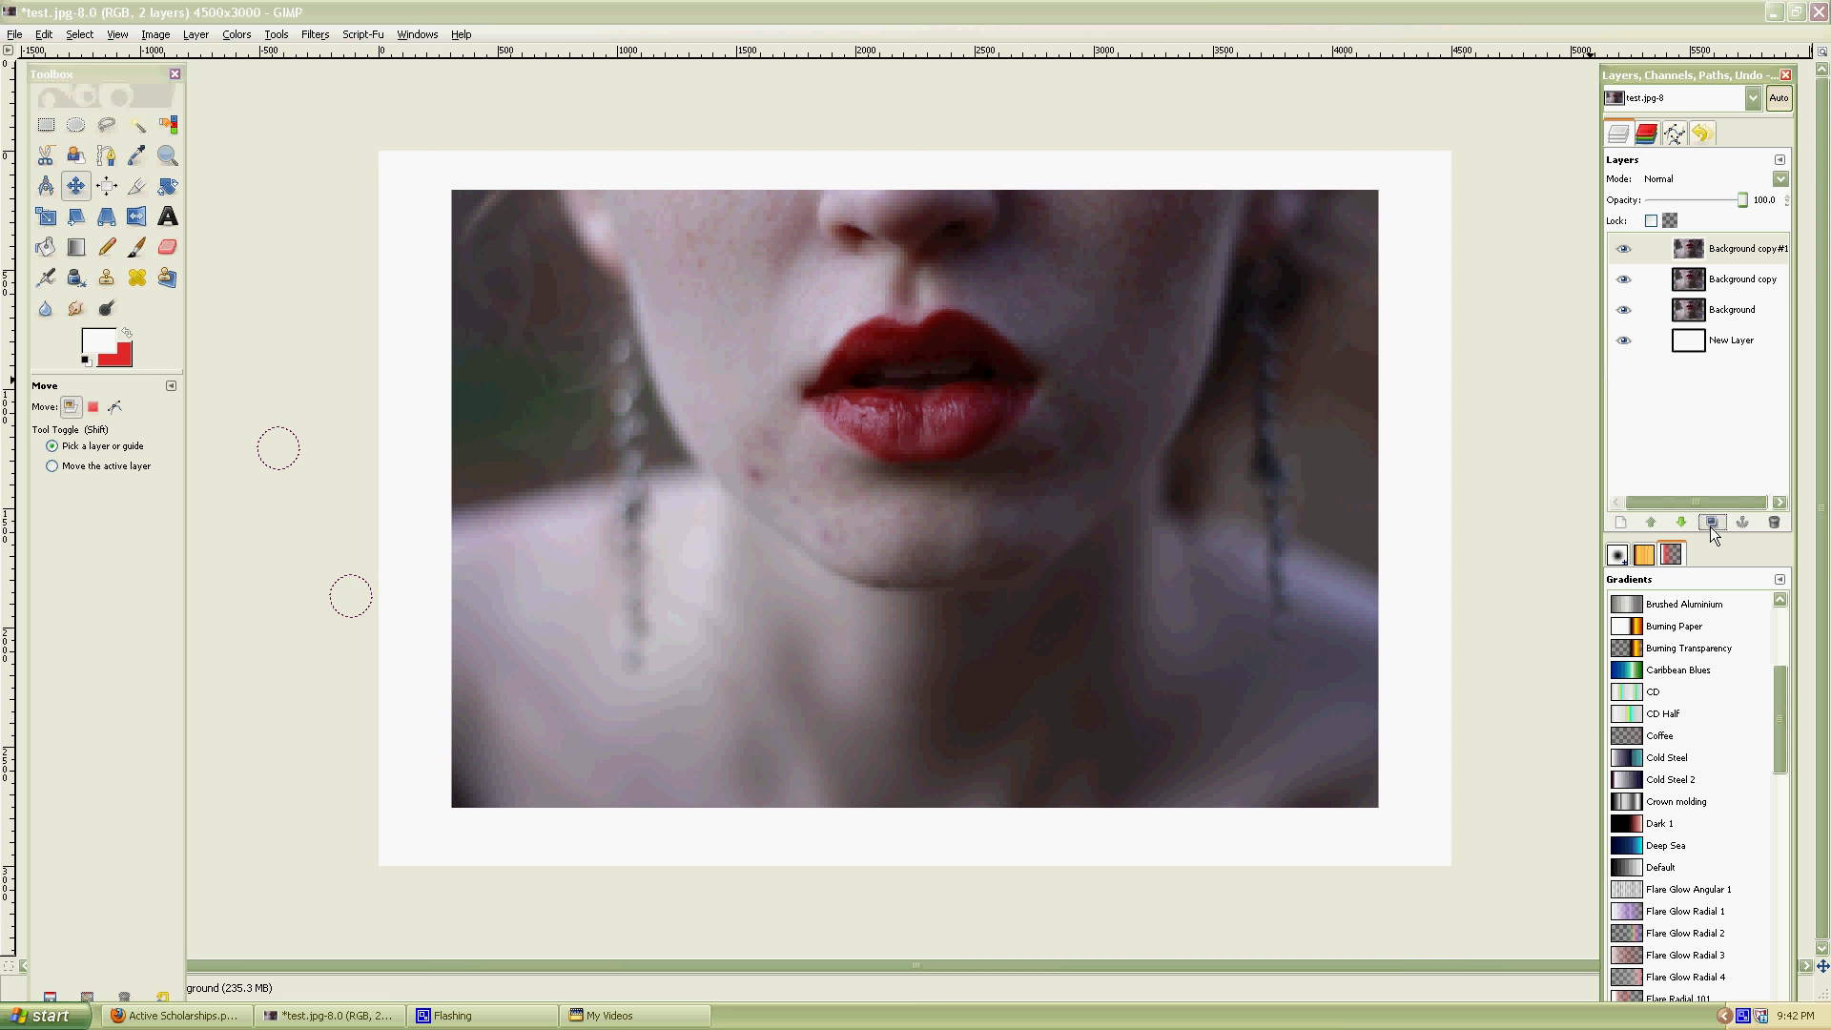
{"action": "left_click", "coordinate": [1710, 523]}
Merge visible layers with 'Expanded as necessary' into a single layer.
{"action": "left_click", "coordinate": [155, 35]}
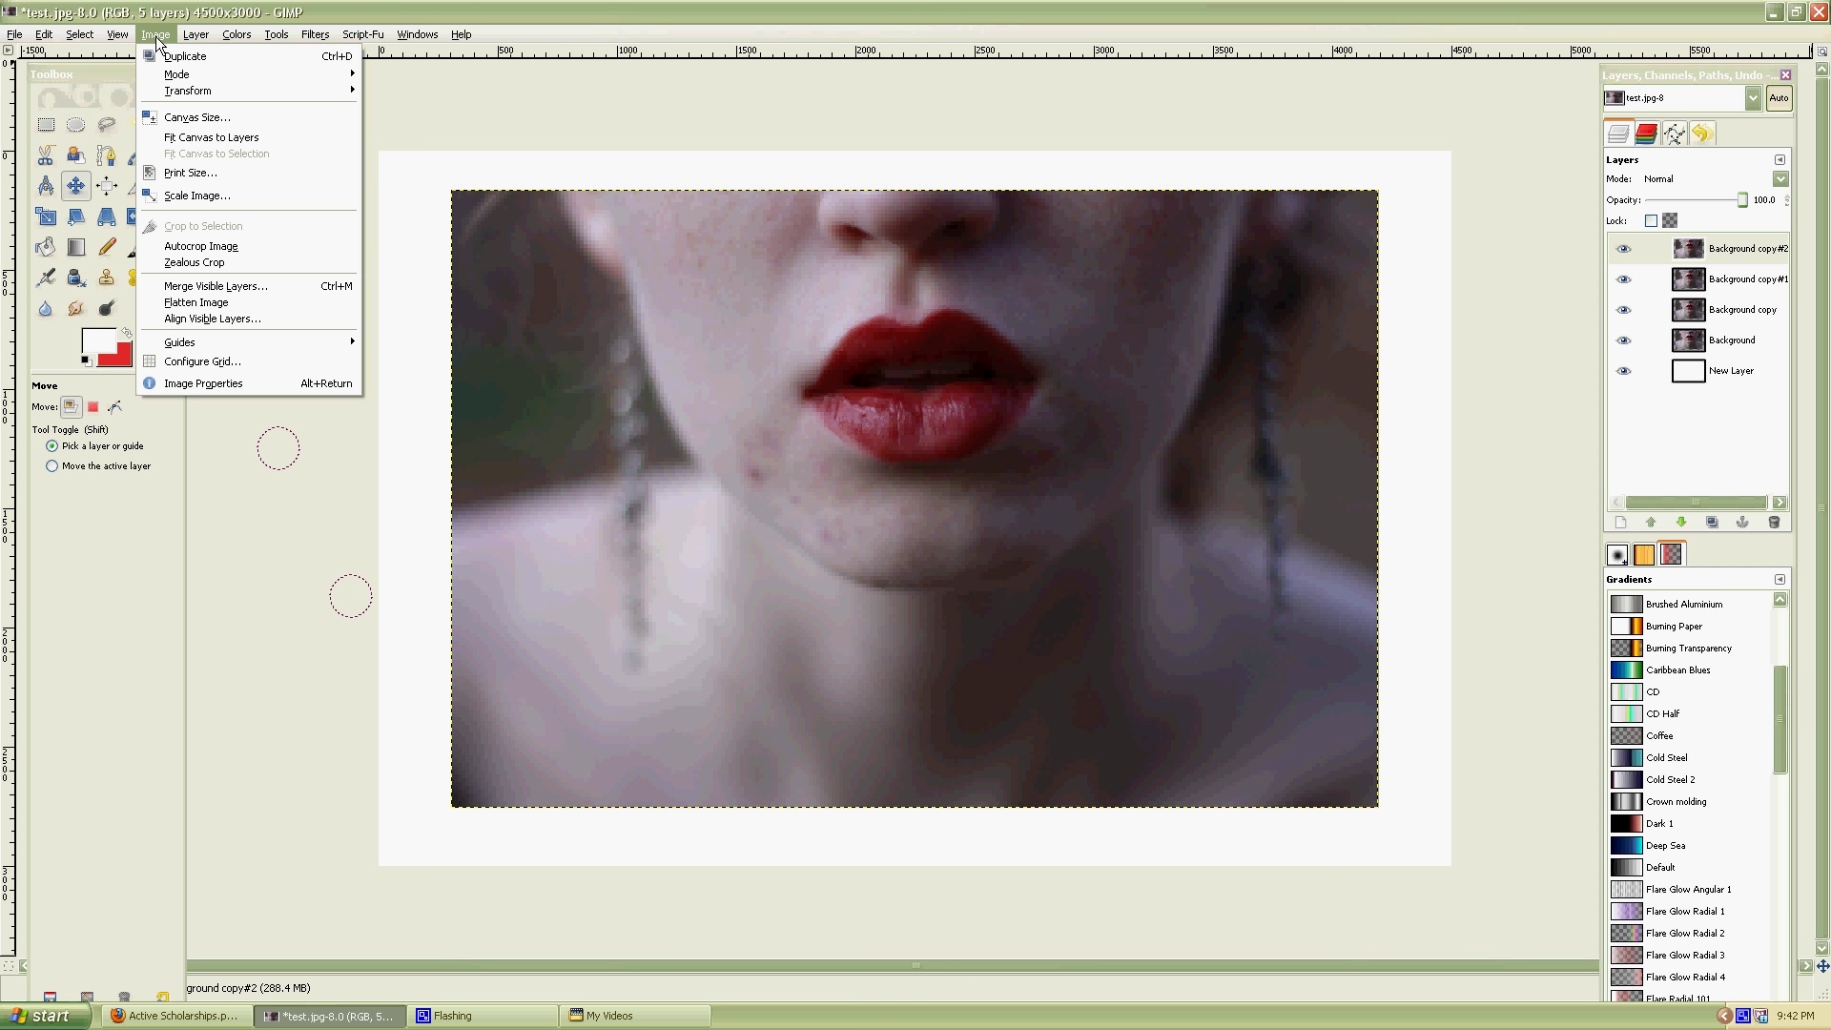
{"action": "left_click", "coordinate": [265, 286]}
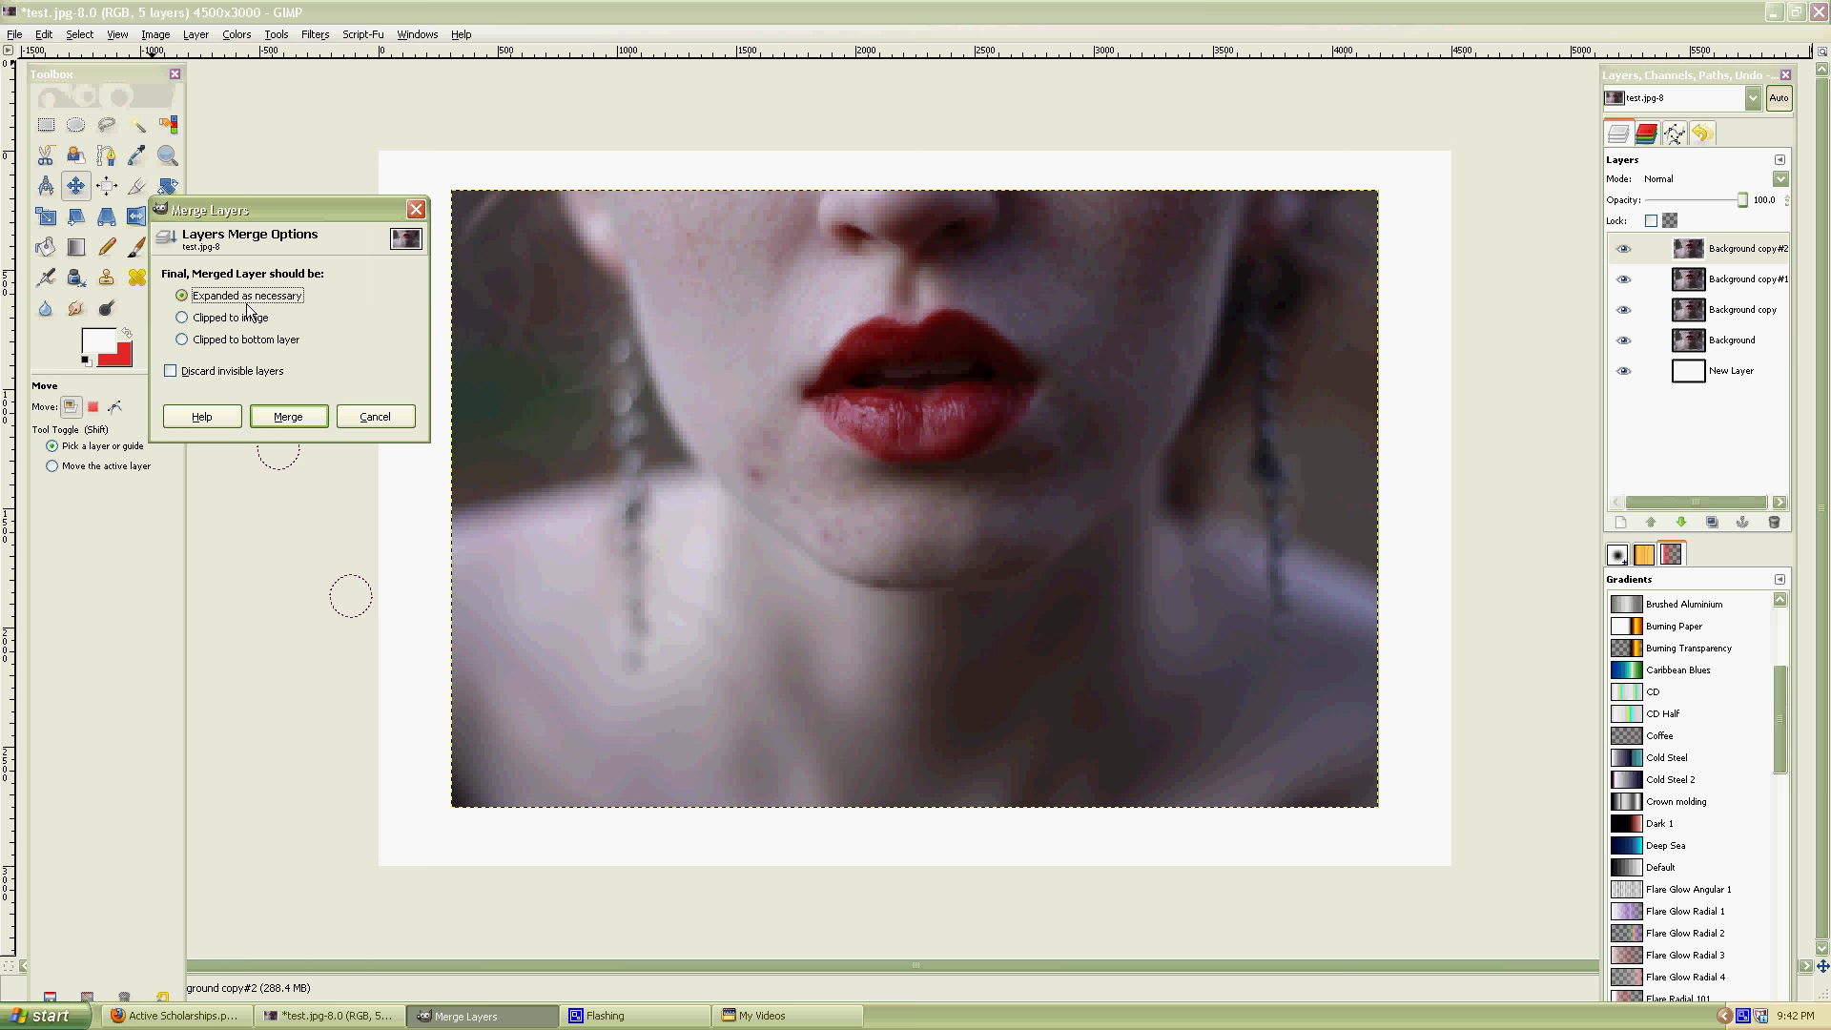
{"action": "left_click", "coordinate": [289, 416]}
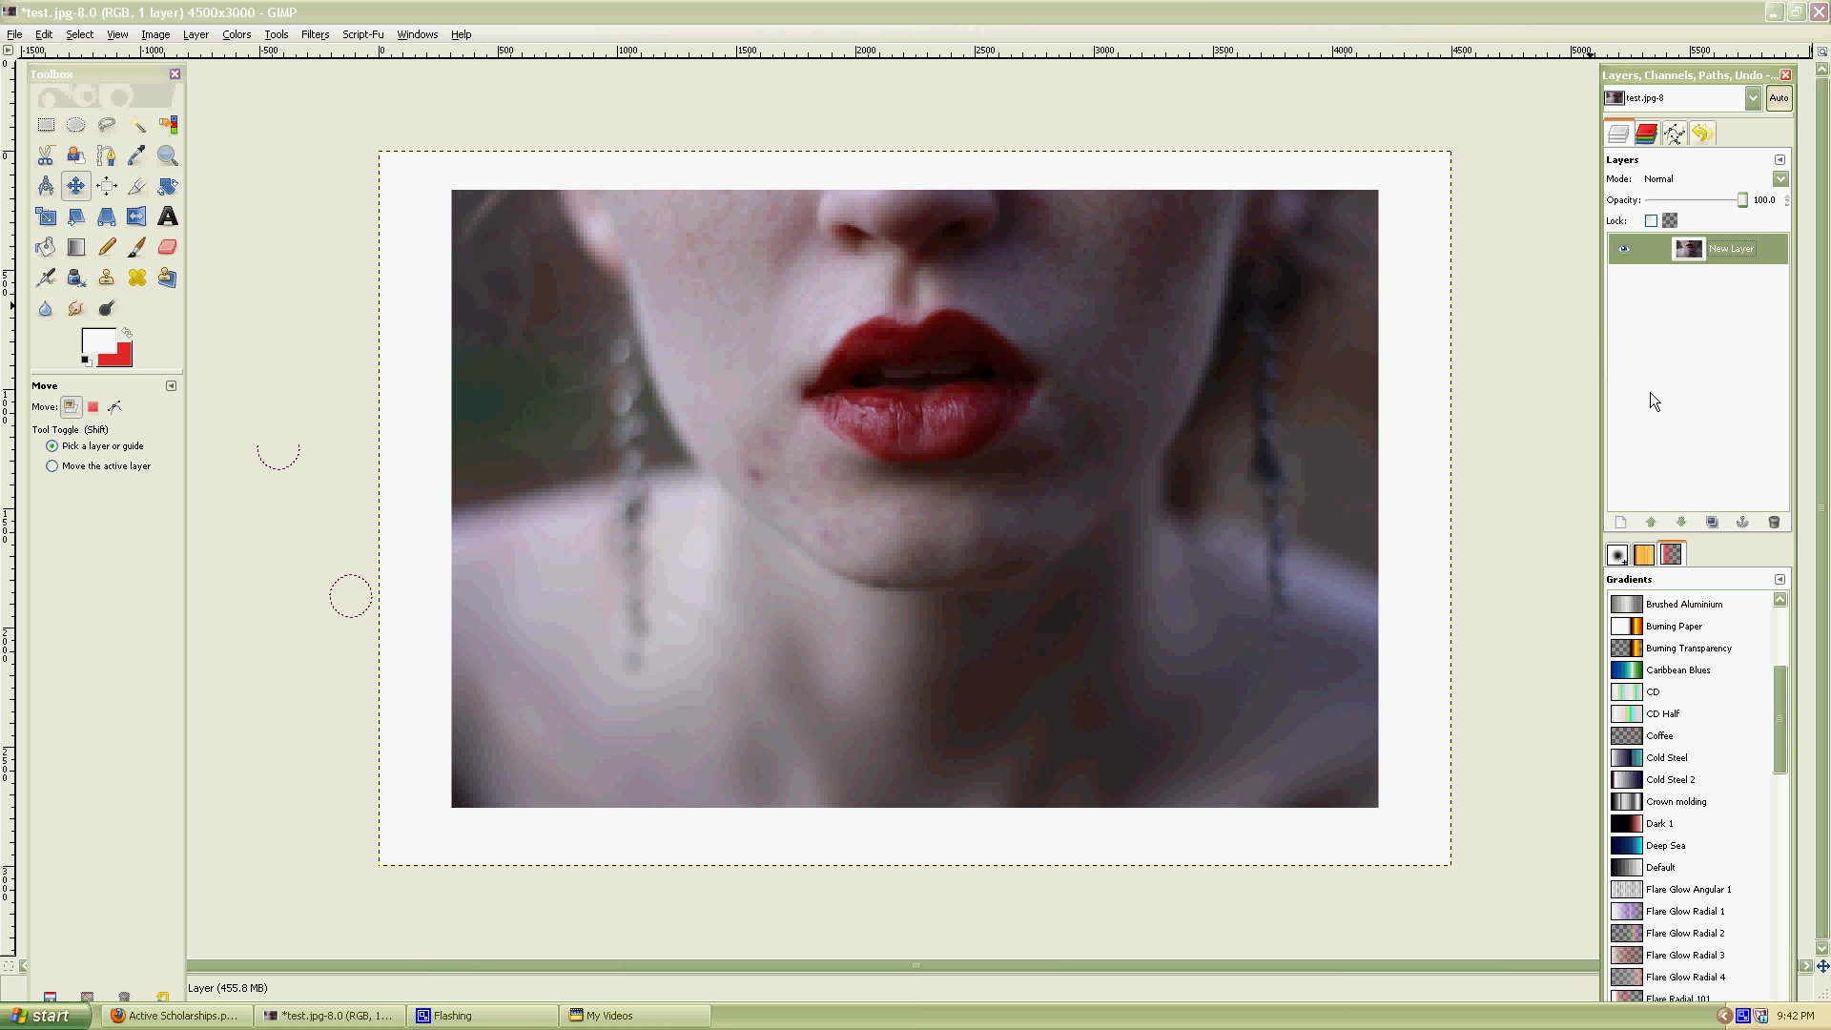
{"action": "left_click", "coordinate": [157, 35]}
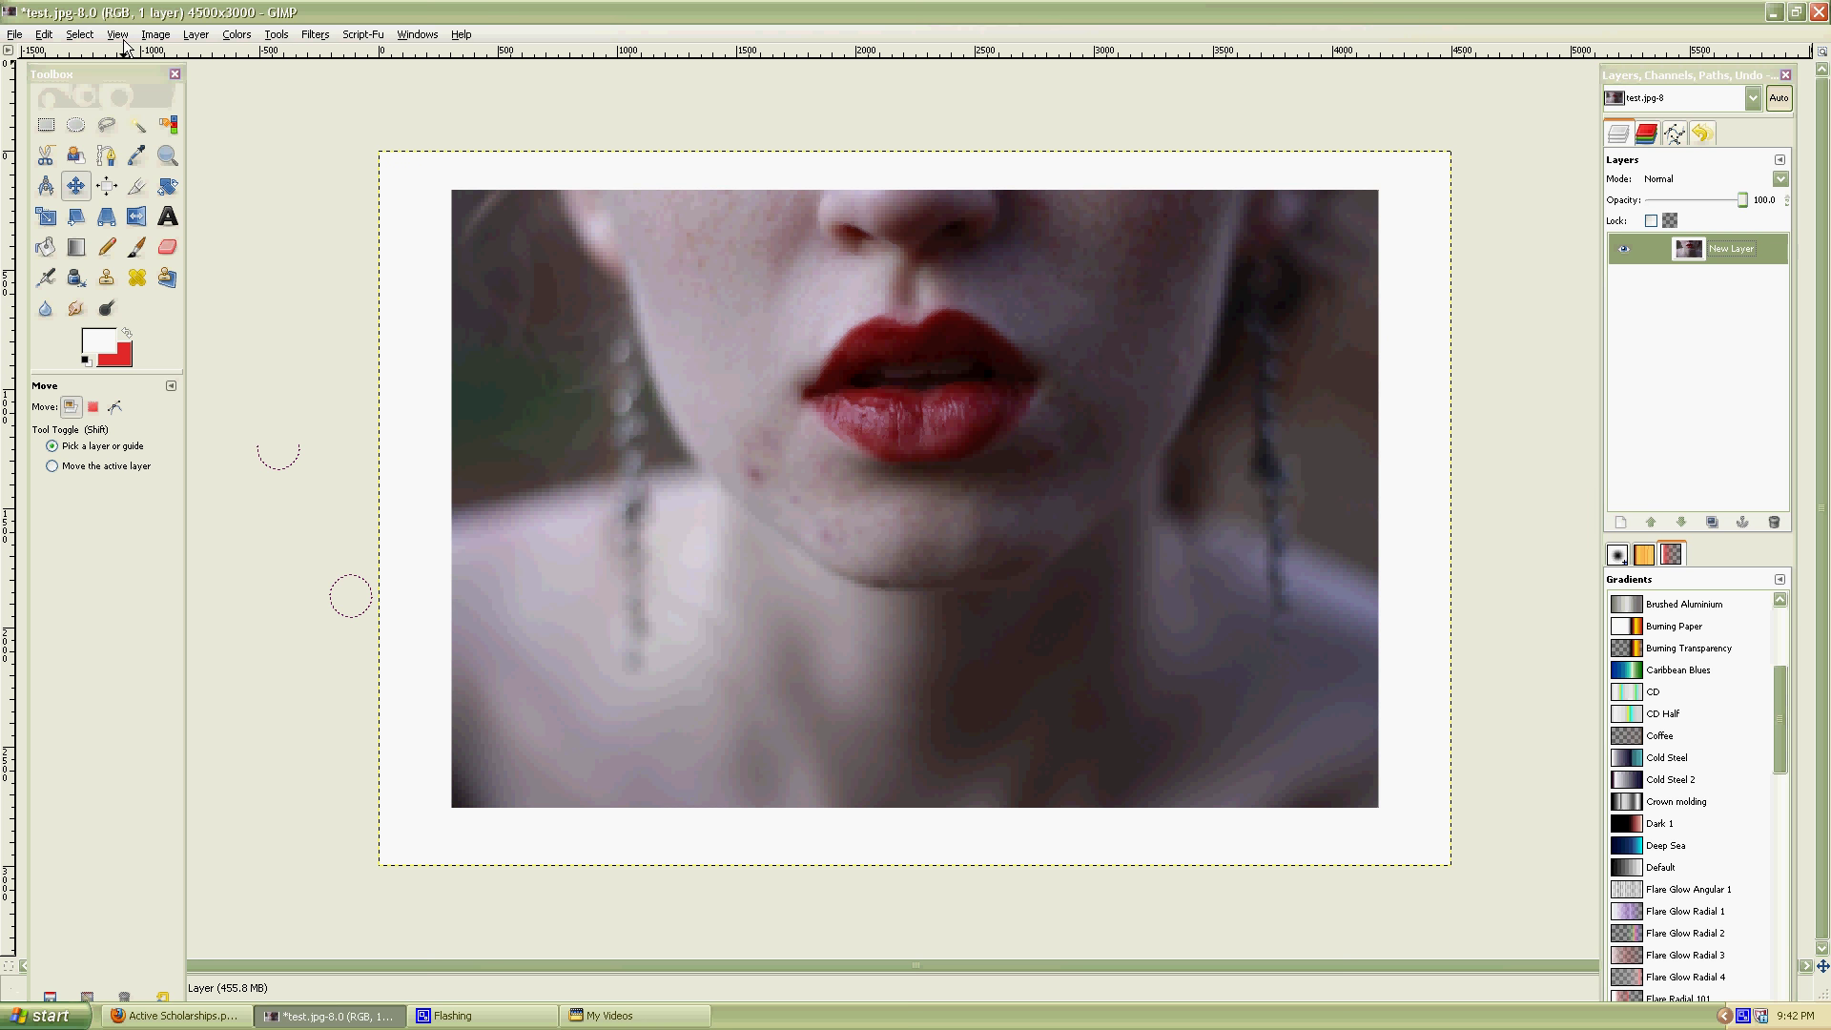